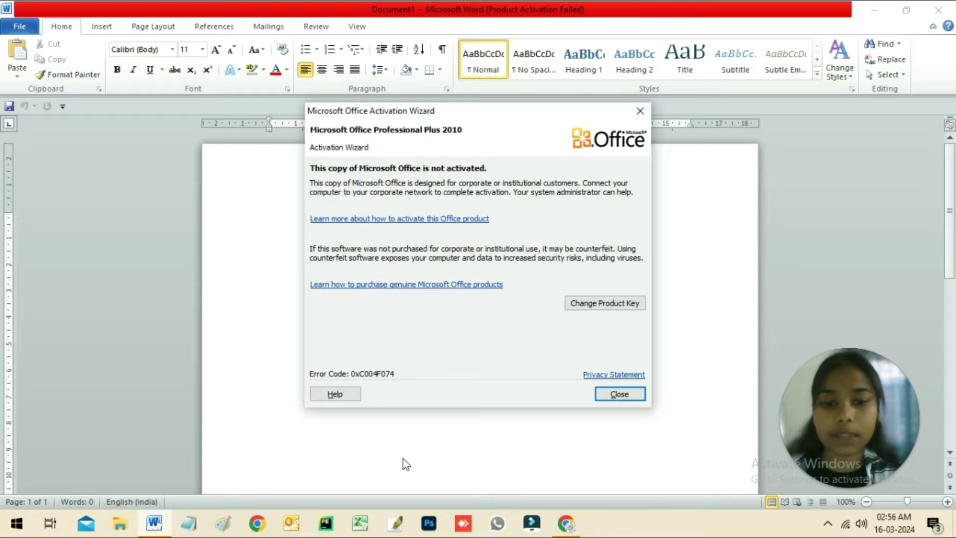
# Dismiss the activation warning and save the blank document to the Desktop under the owner's name
pyautogui.click(629, 396)
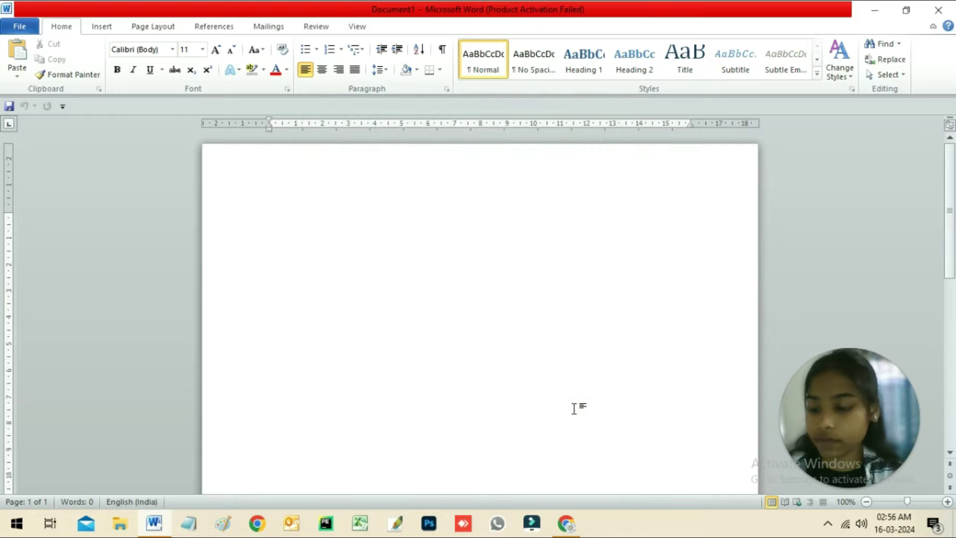
pyautogui.hotkey('ctrl', 's')
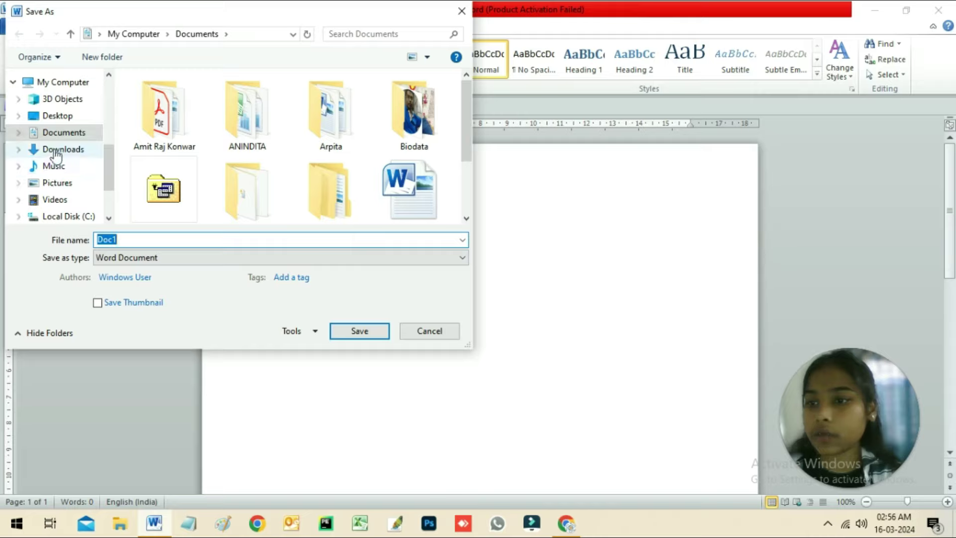
pyautogui.click(56, 117)
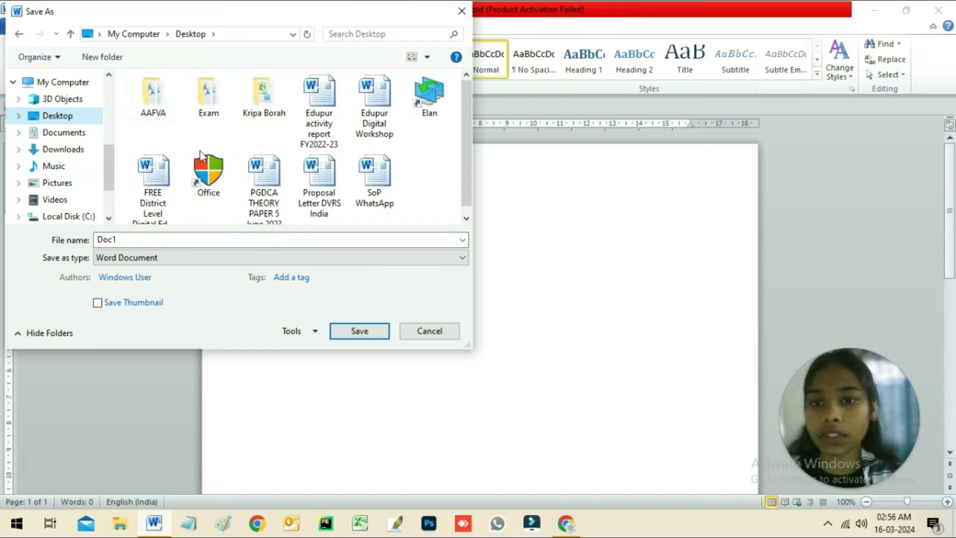
pyautogui.scroll(-1, 166, 125)
pyautogui.scroll(1, 162, 134)
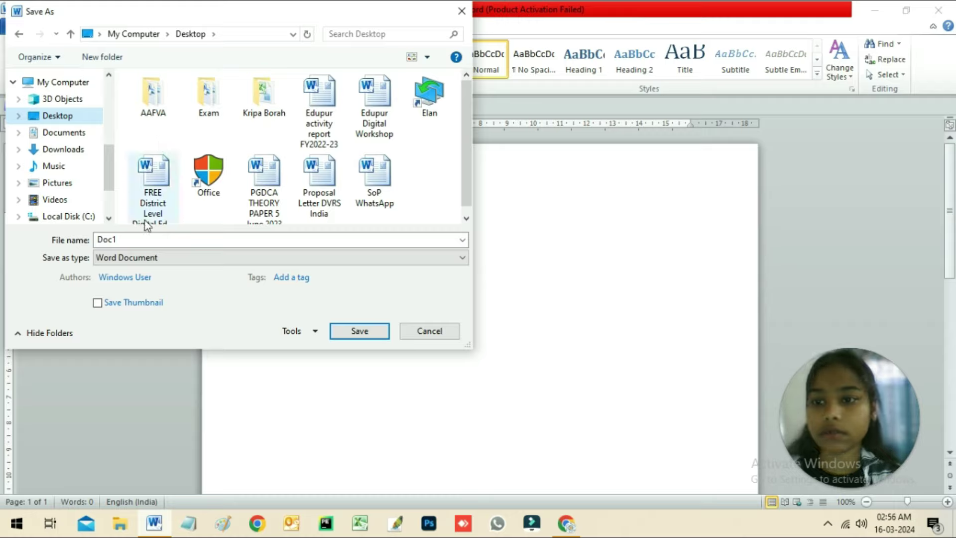
pyautogui.doubleClick(125, 239)
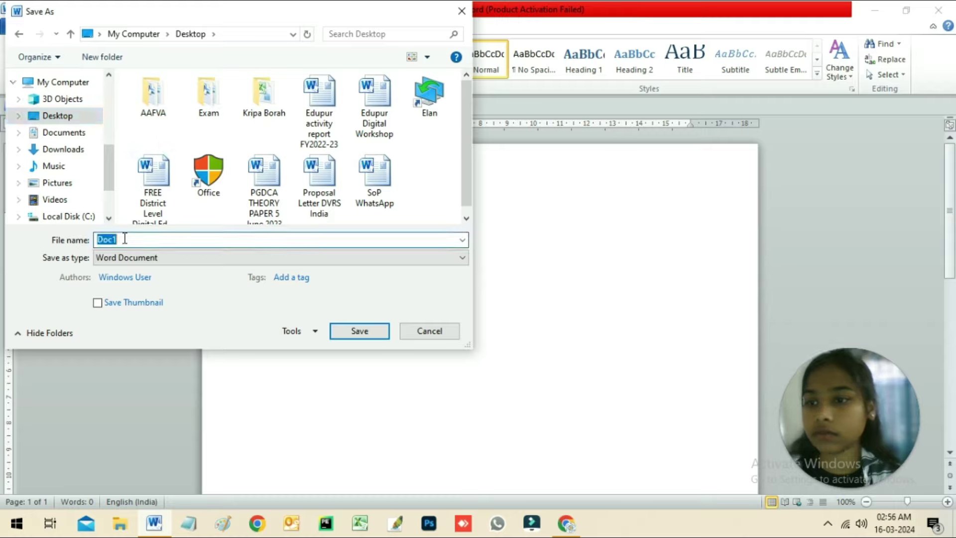
pyautogui.press('BackSpace')
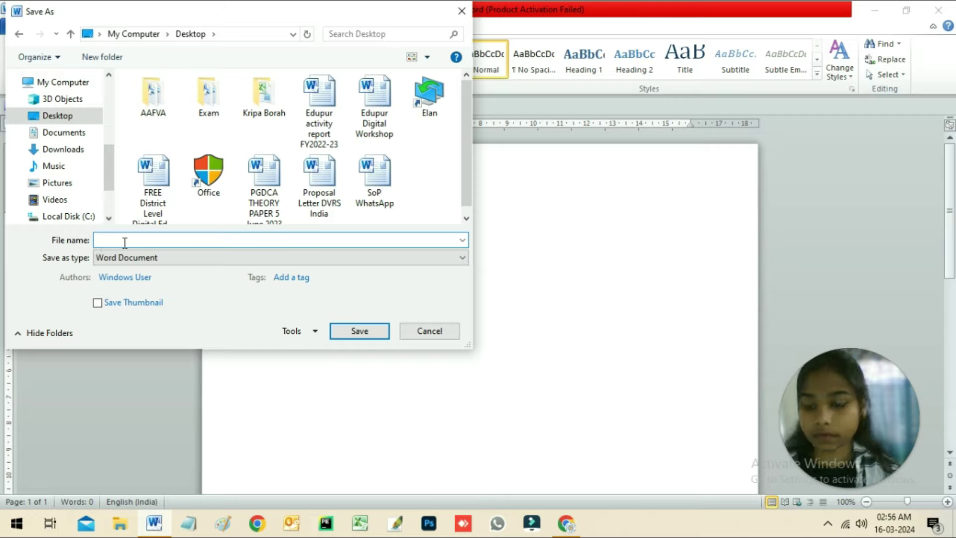
pyautogui.write('Ar')
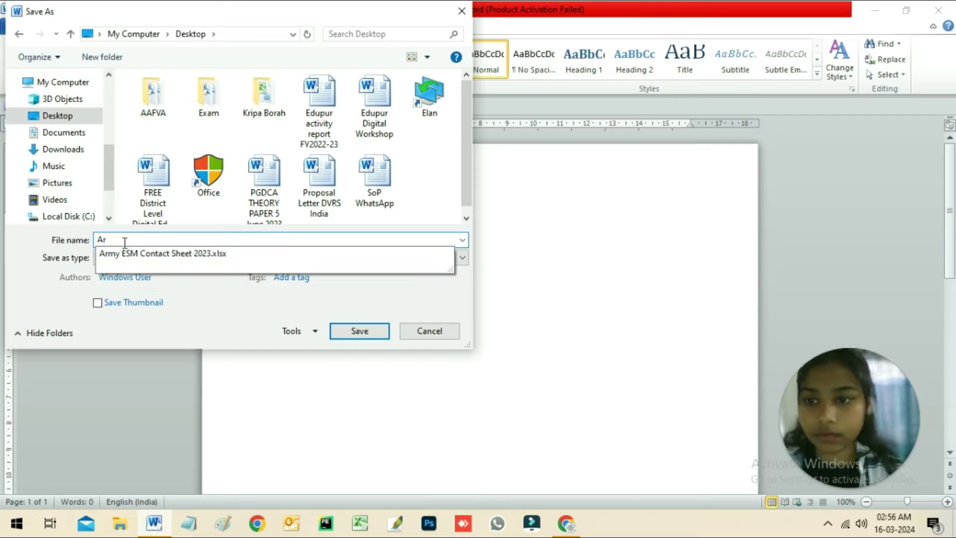
pyautogui.write('pita')
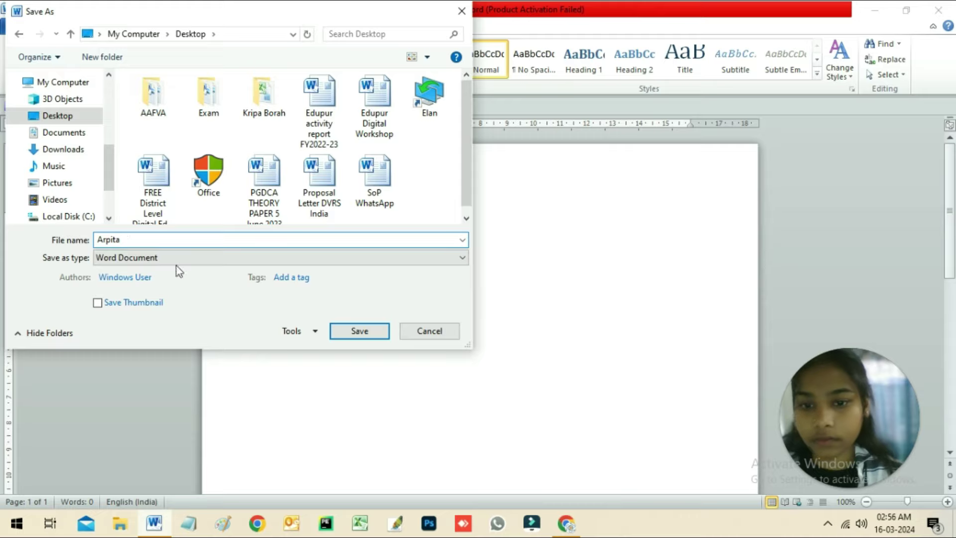
pyautogui.click(343, 333)
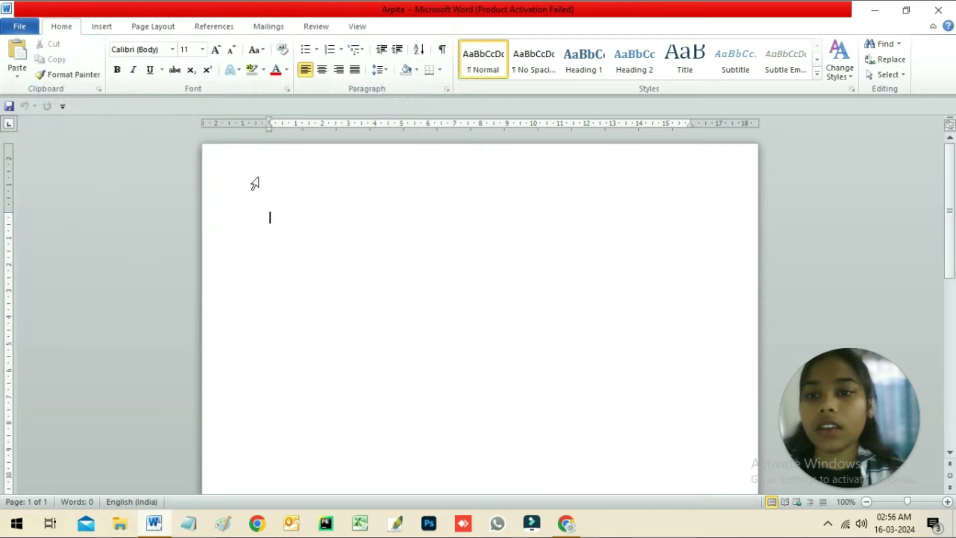
# Apply Narrow 1.27 cm margins, keep portrait orientation after trying landscape, and set A4 paper
pyautogui.click(156, 30)
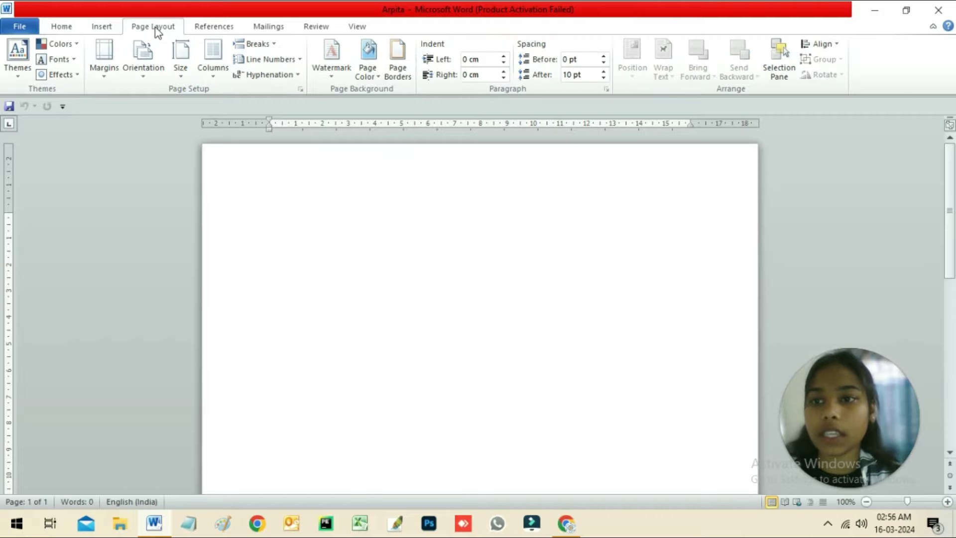
pyautogui.click(110, 63)
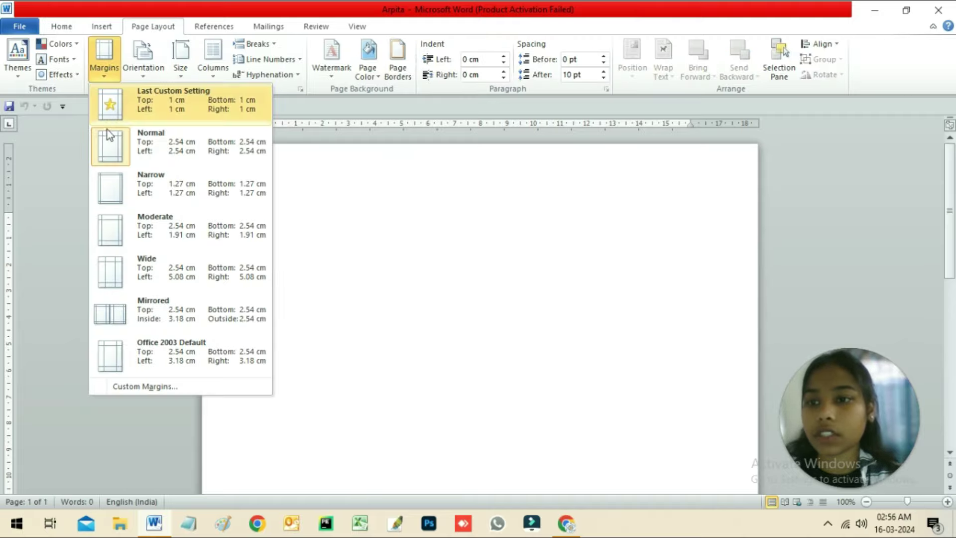
pyautogui.click(140, 190)
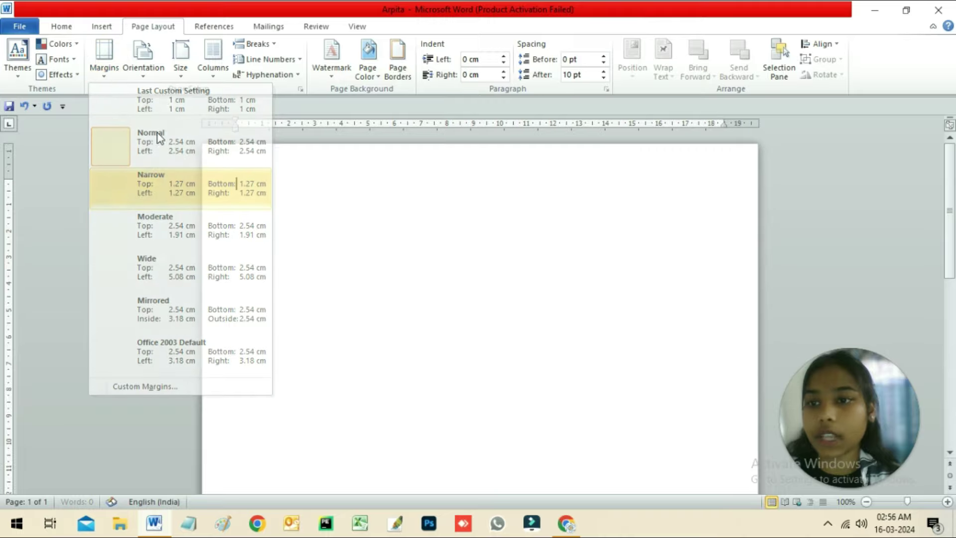
pyautogui.click(143, 60)
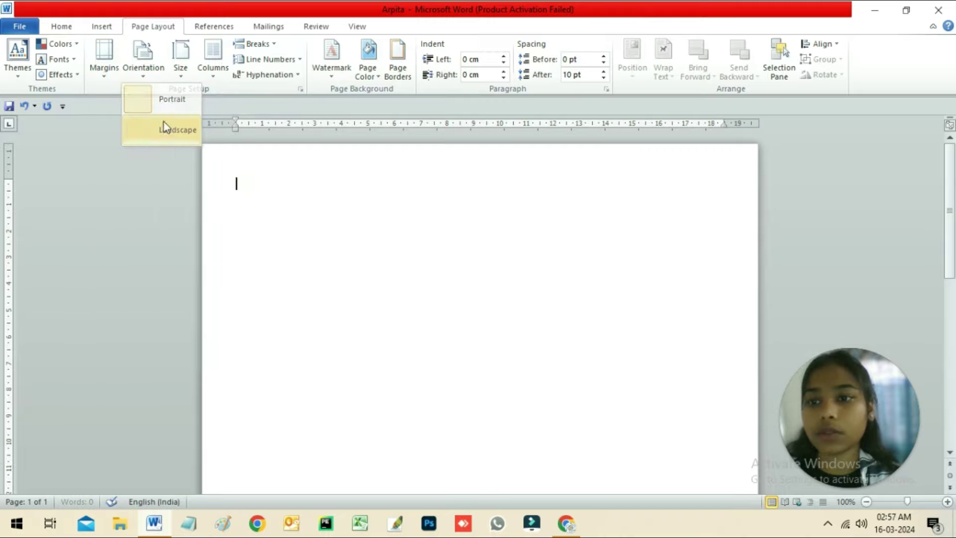
pyautogui.click(162, 130)
pyautogui.click(146, 70)
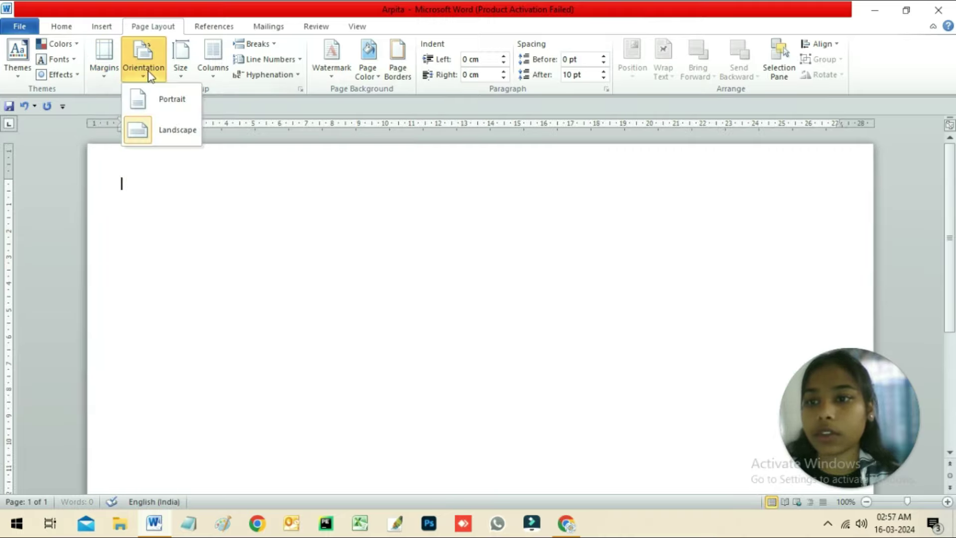
pyautogui.click(160, 104)
pyautogui.click(179, 68)
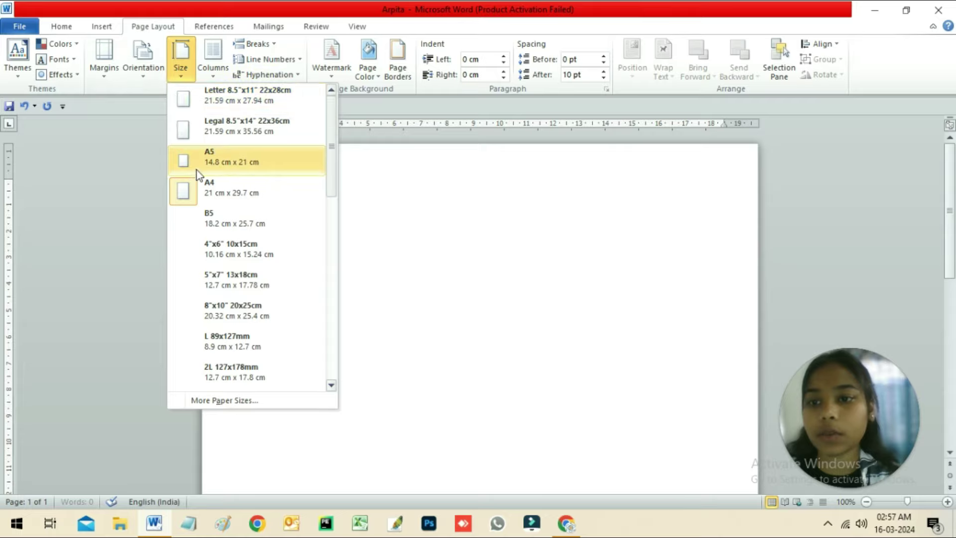
pyautogui.click(197, 187)
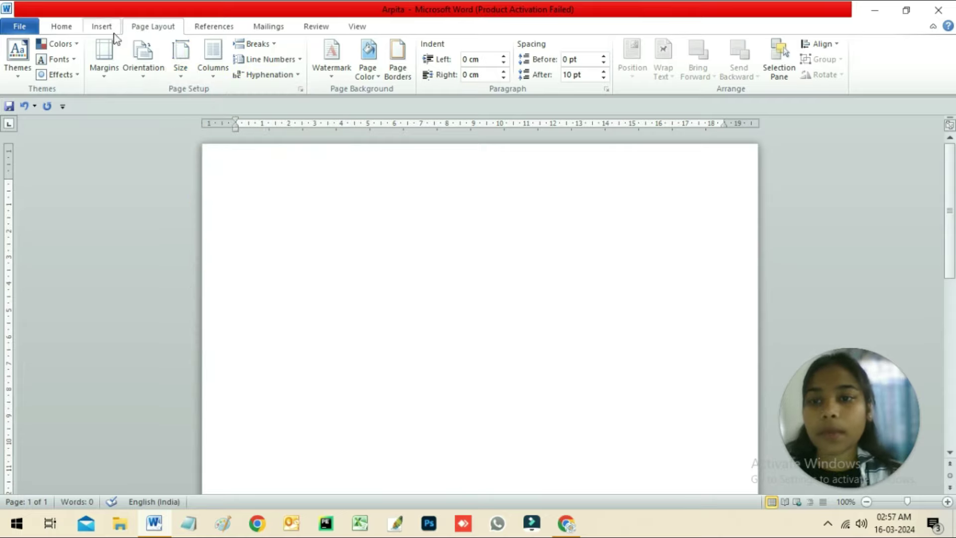
pyautogui.click(61, 26)
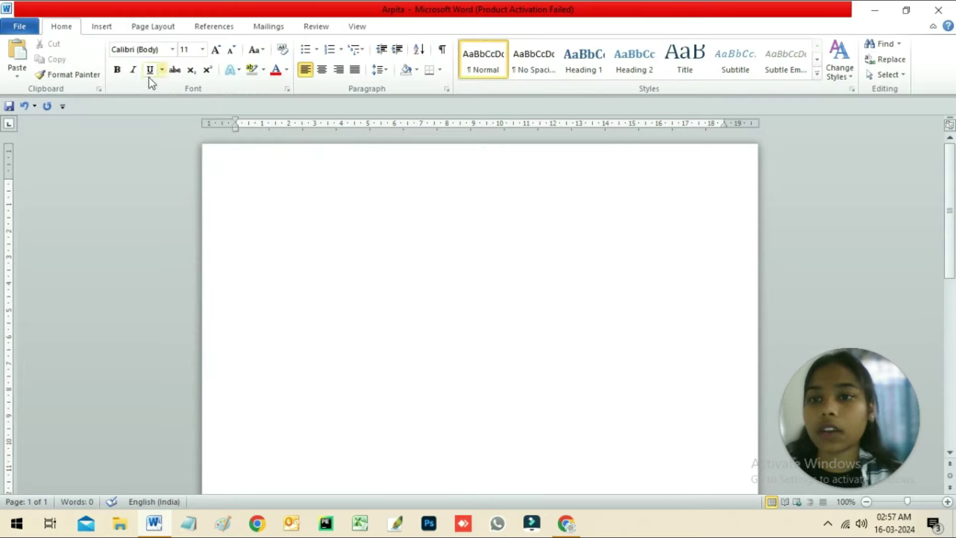
# Draw a text box down the left side from the page's top-left corner
pyautogui.click(102, 26)
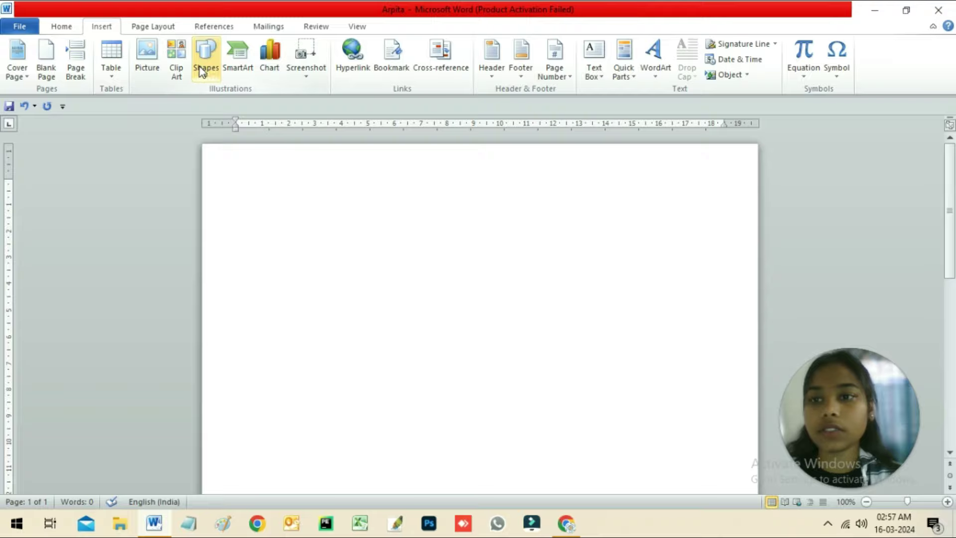
pyautogui.click(205, 67)
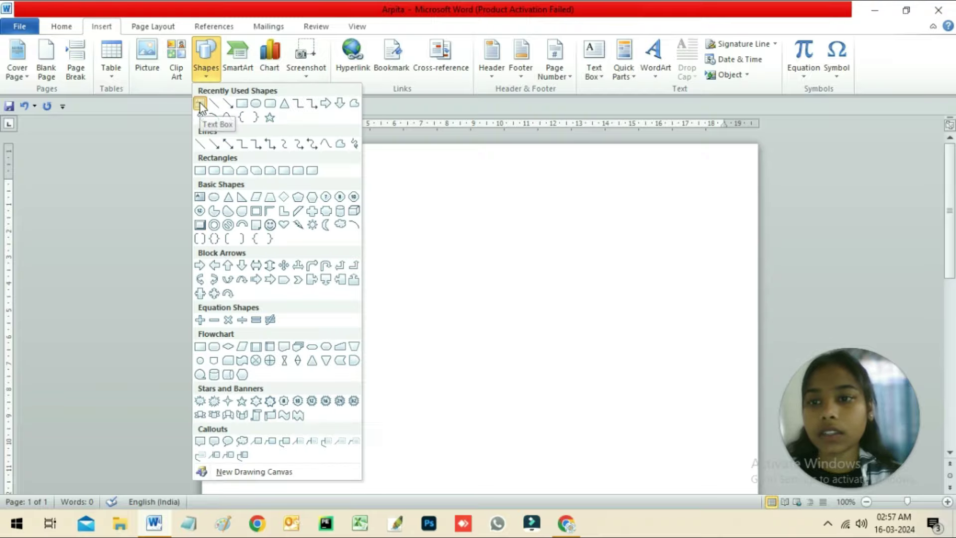
pyautogui.click(201, 103)
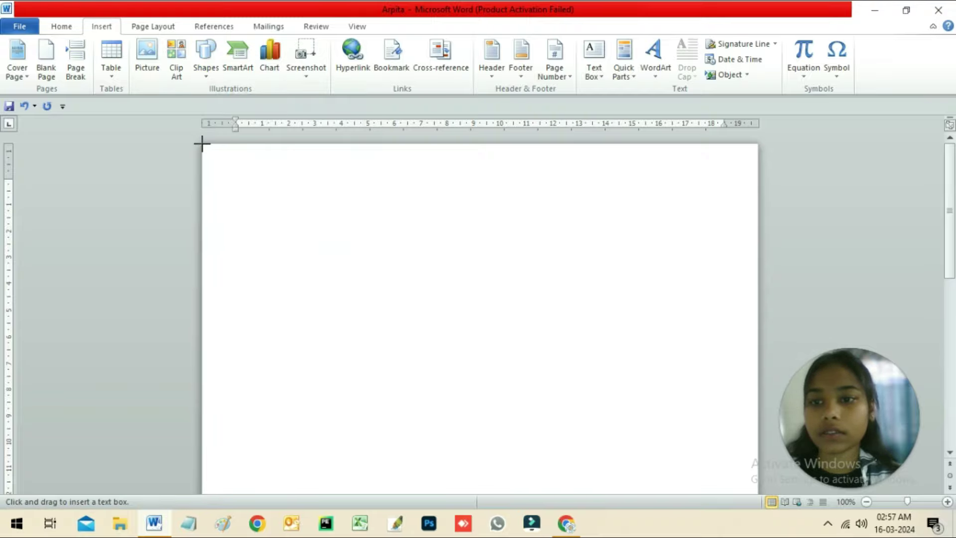
pyautogui.moveTo(202, 144); pyautogui.dragTo(379, 533)
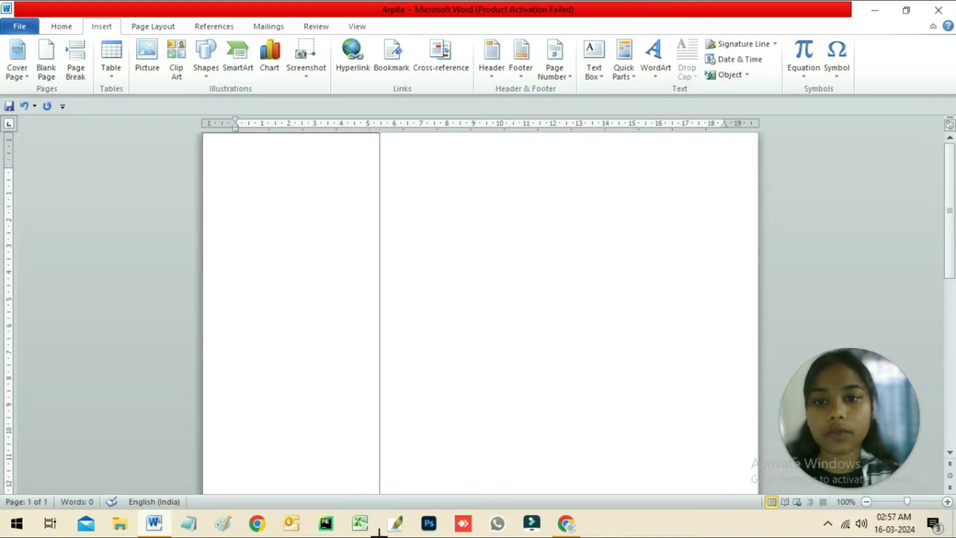
pyautogui.moveTo(379, 533); pyautogui.dragTo(384, 490)
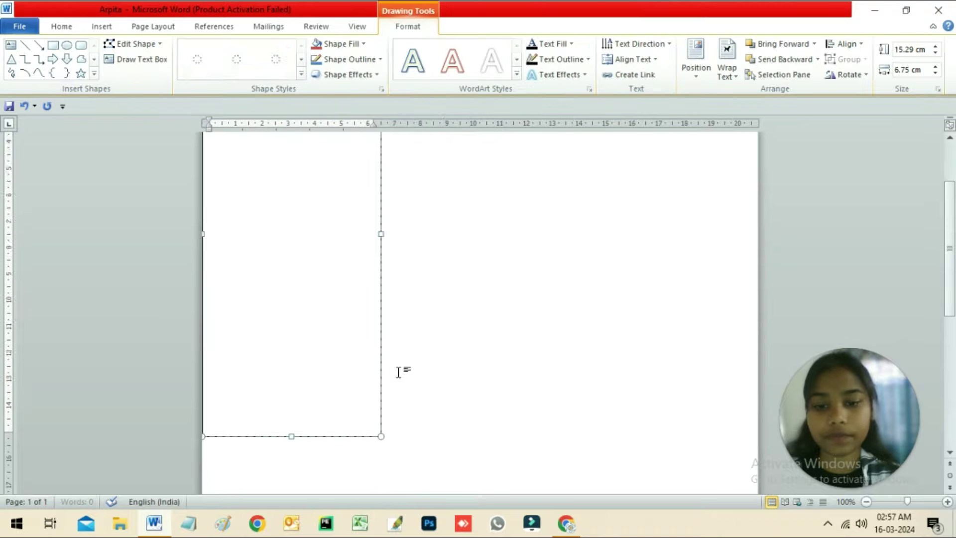
# Stretch the text box to the page bottom and left edge, about 6.96 × 30.24 cm
pyautogui.scroll(-4, 398, 372)
pyautogui.scroll(-3, 402, 357)
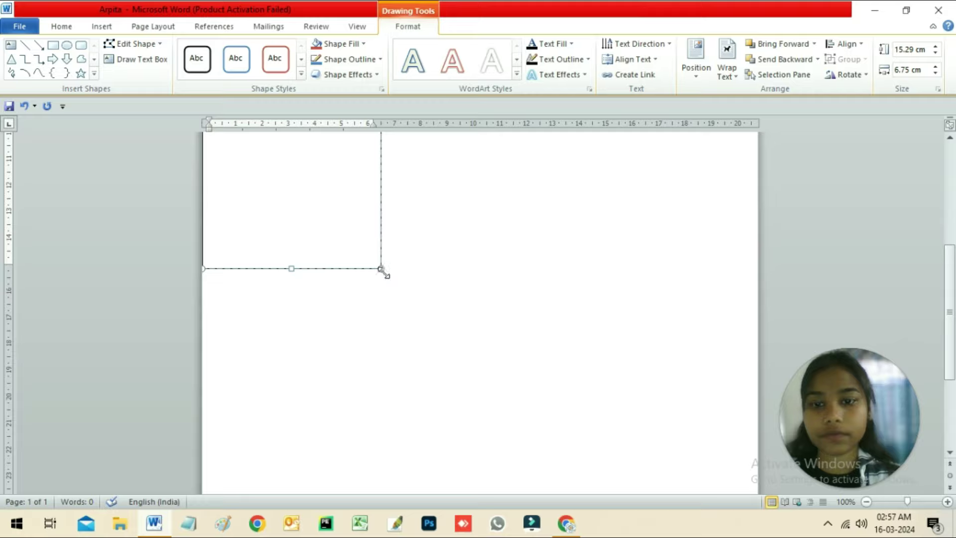
pyautogui.moveTo(380, 269); pyautogui.dragTo(369, 504)
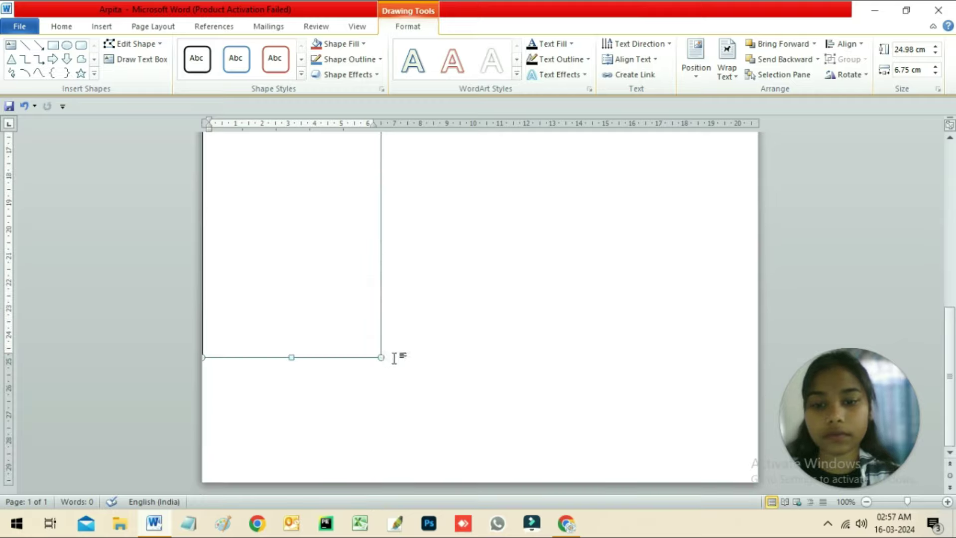
pyautogui.moveTo(383, 357); pyautogui.dragTo(379, 500)
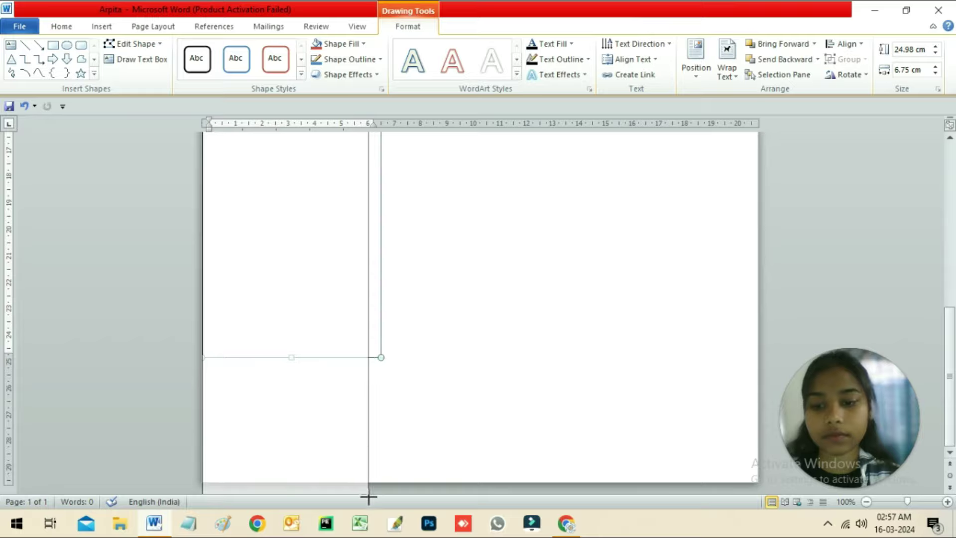
pyautogui.moveTo(383, 496); pyautogui.dragTo(384, 495)
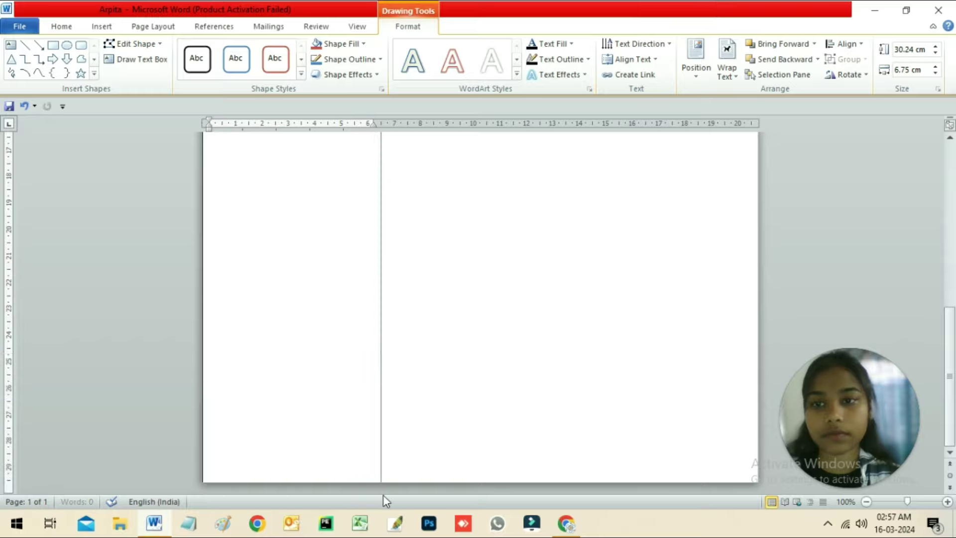
pyautogui.scroll(5, 378, 199)
pyautogui.scroll(5, 384, 148)
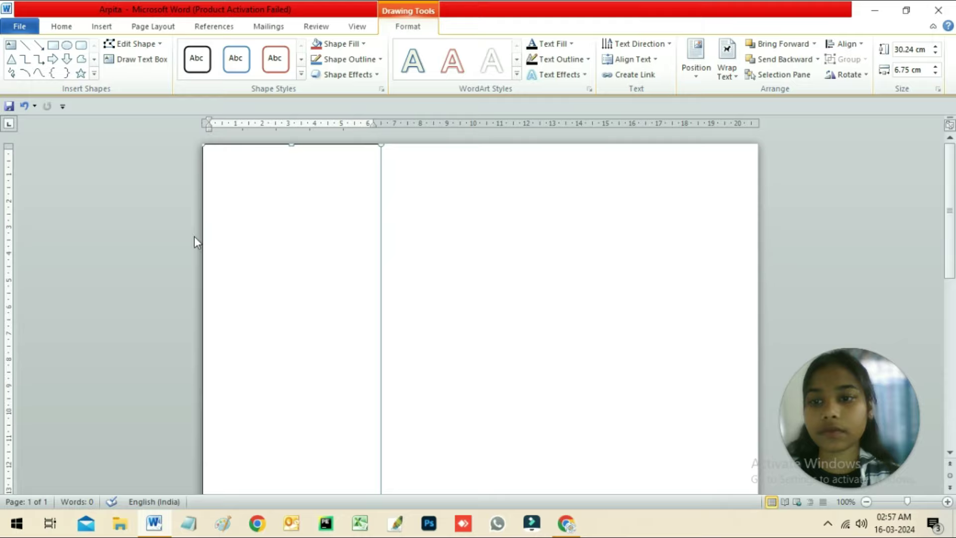
pyautogui.scroll(-5, 185, 269)
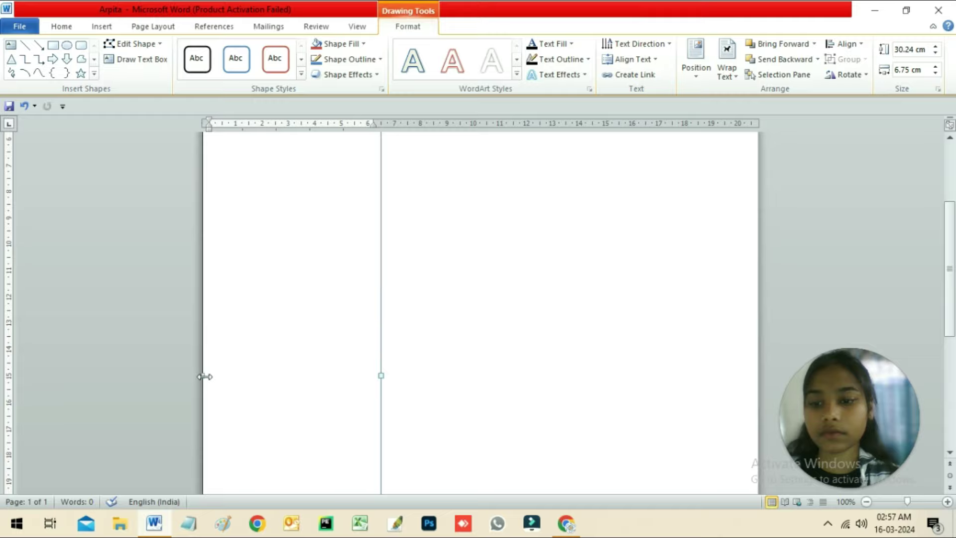
pyautogui.moveTo(203, 376); pyautogui.dragTo(198, 378)
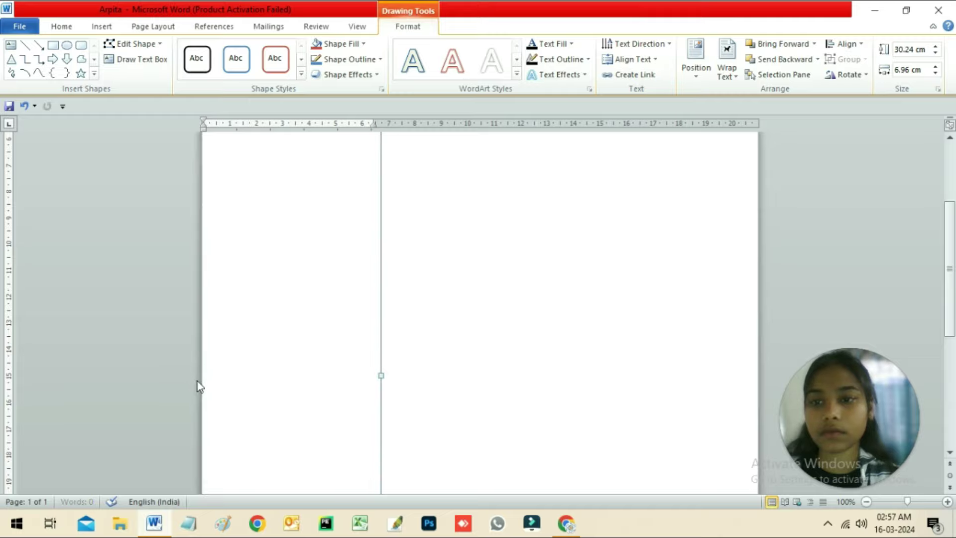
pyautogui.scroll(5, 357, 299)
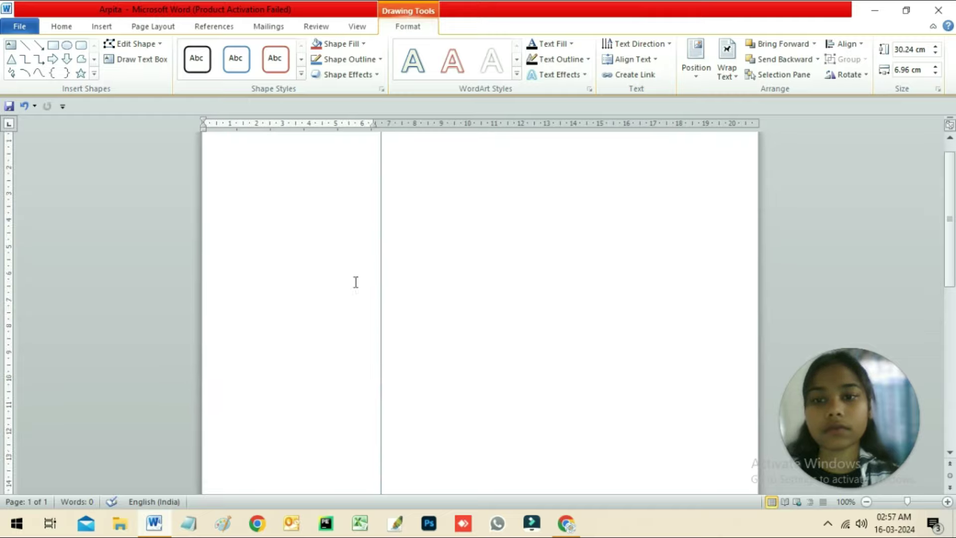
# Set the tall left text box to No Fill and No Outline
pyautogui.click(364, 45)
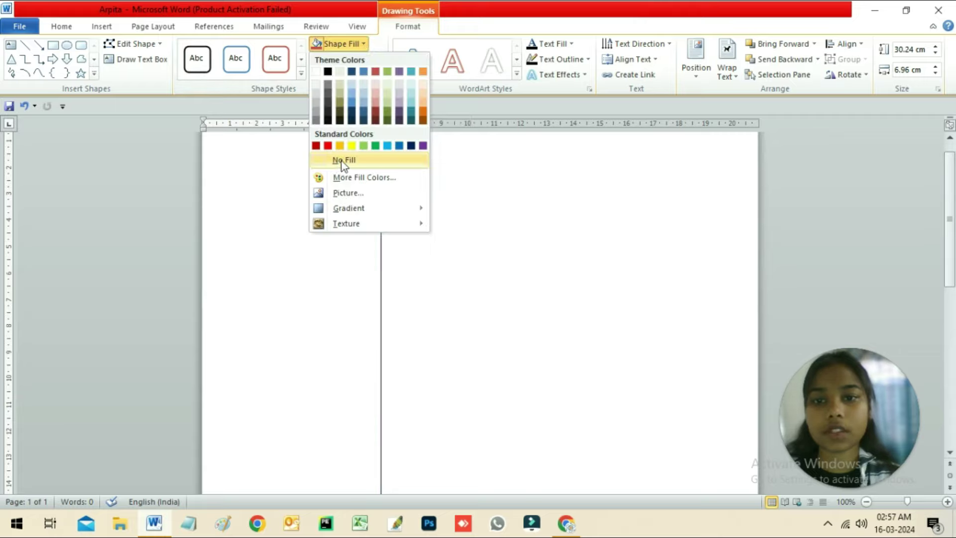
pyautogui.click(349, 160)
pyautogui.click(349, 59)
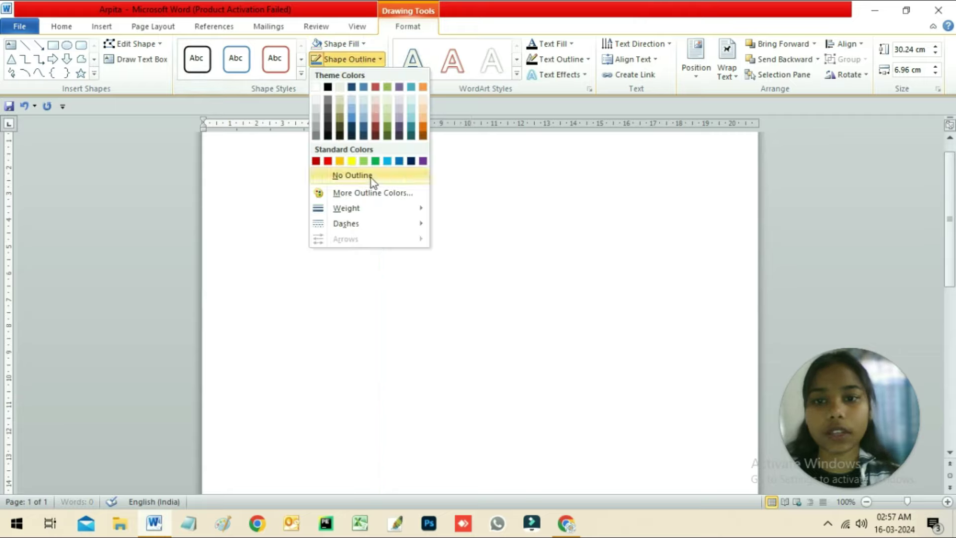
pyautogui.click(372, 176)
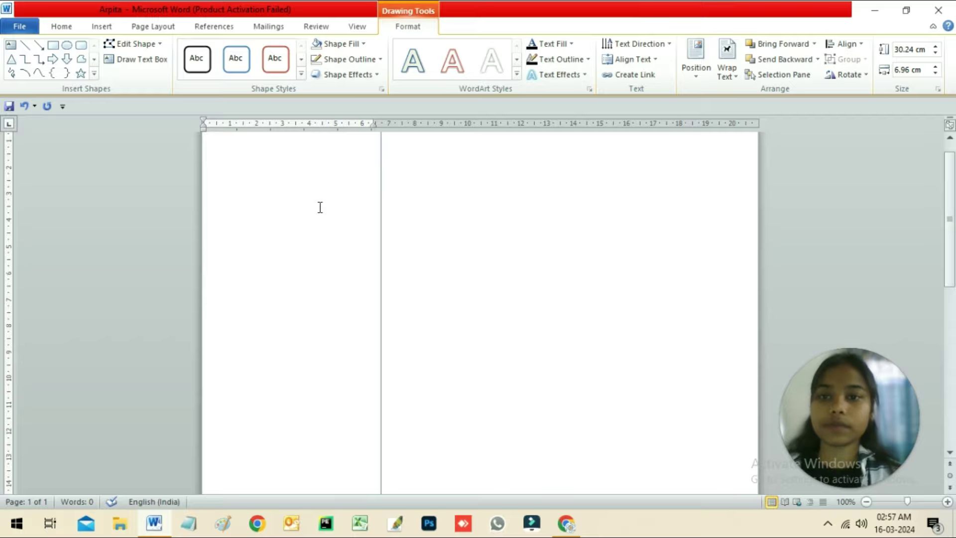
pyautogui.scroll(1, 334, 204)
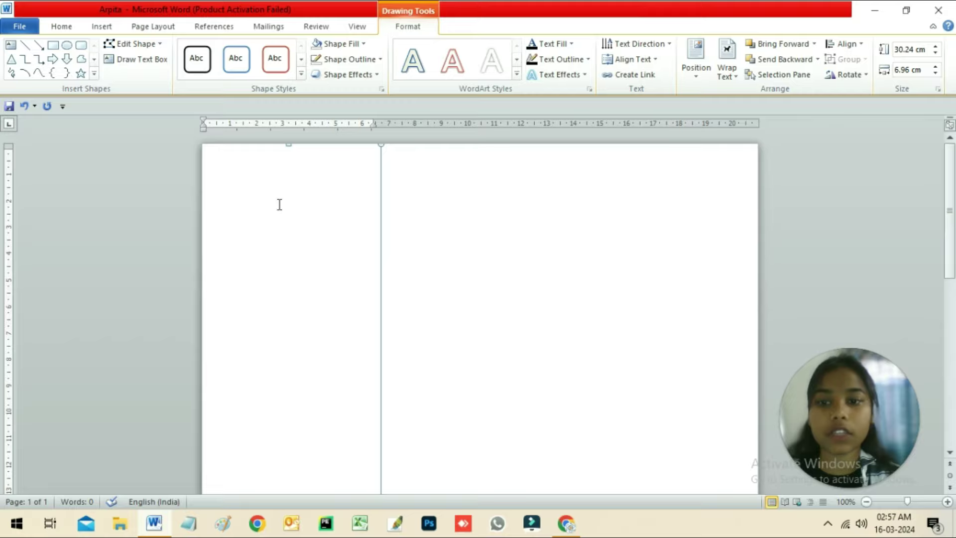
# Draw a blue square rectangle near the top of the left column
pyautogui.click(101, 28)
pyautogui.click(204, 59)
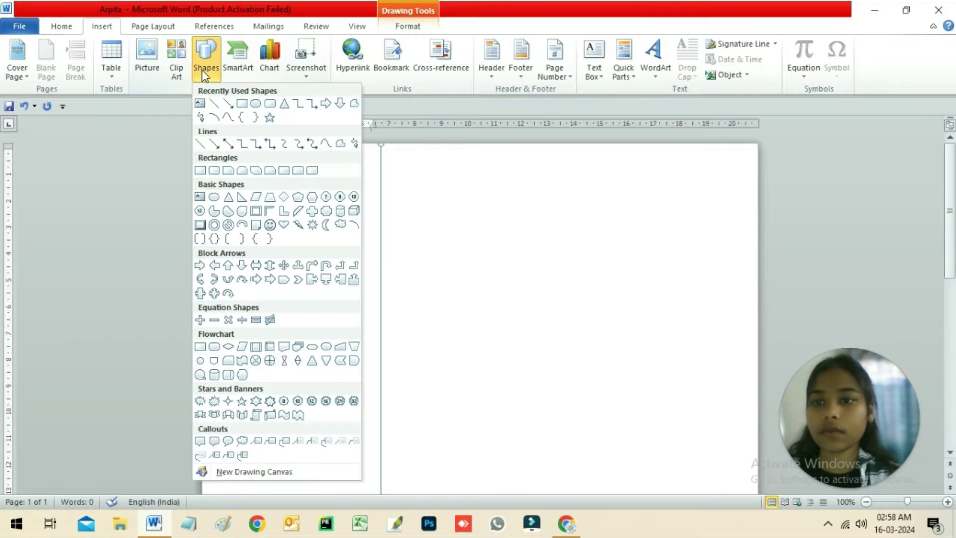
pyautogui.click(242, 103)
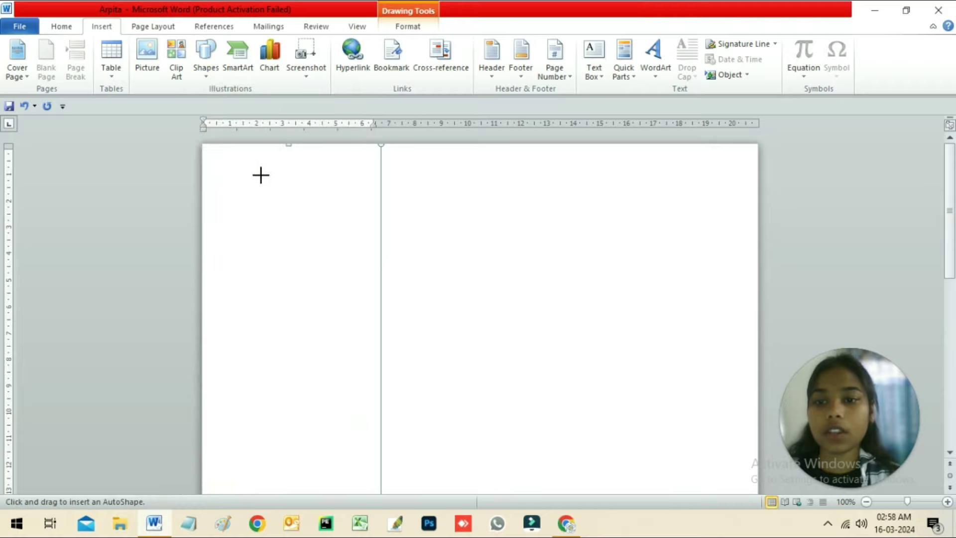
pyautogui.moveTo(247, 167); pyautogui.dragTo(333, 248)
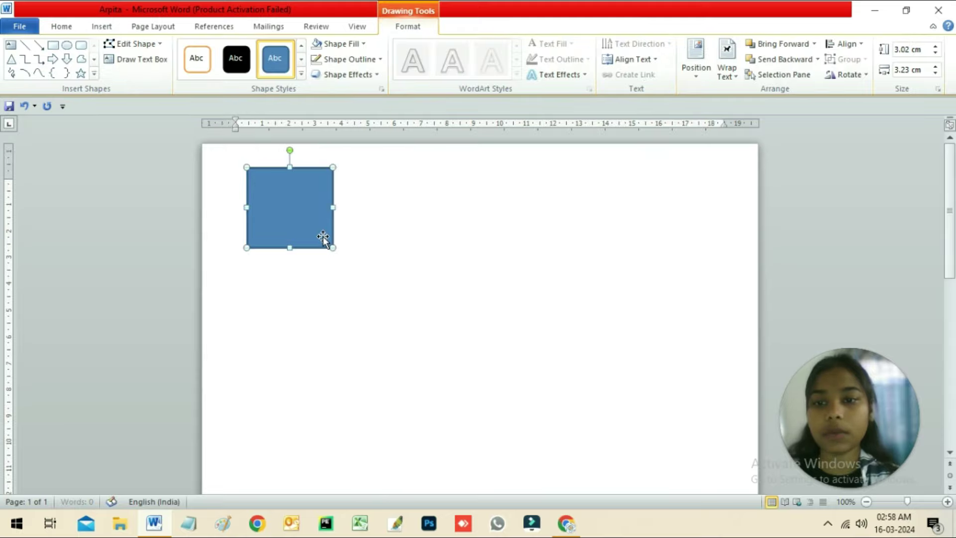
pyautogui.scroll(-3, 322, 236)
pyautogui.scroll(1, 322, 237)
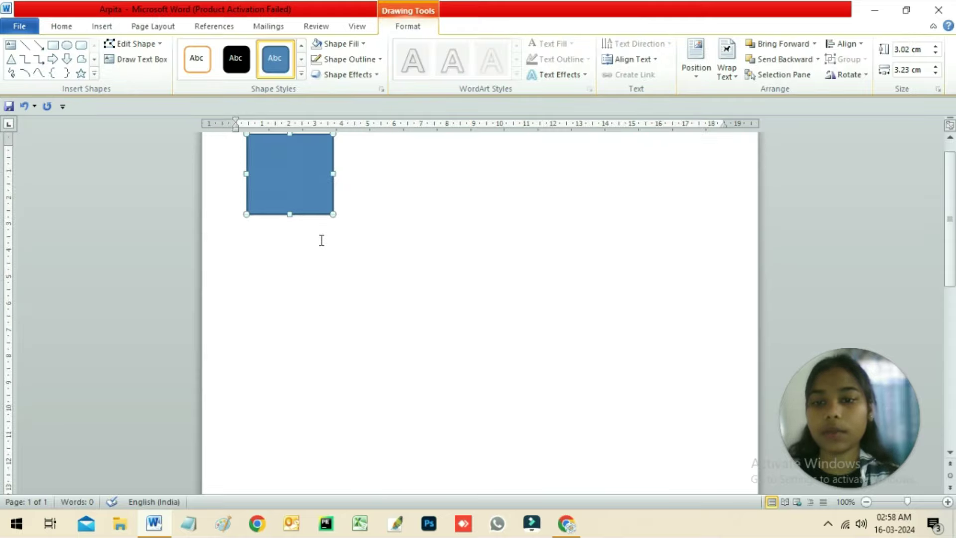
pyautogui.scroll(1, 321, 244)
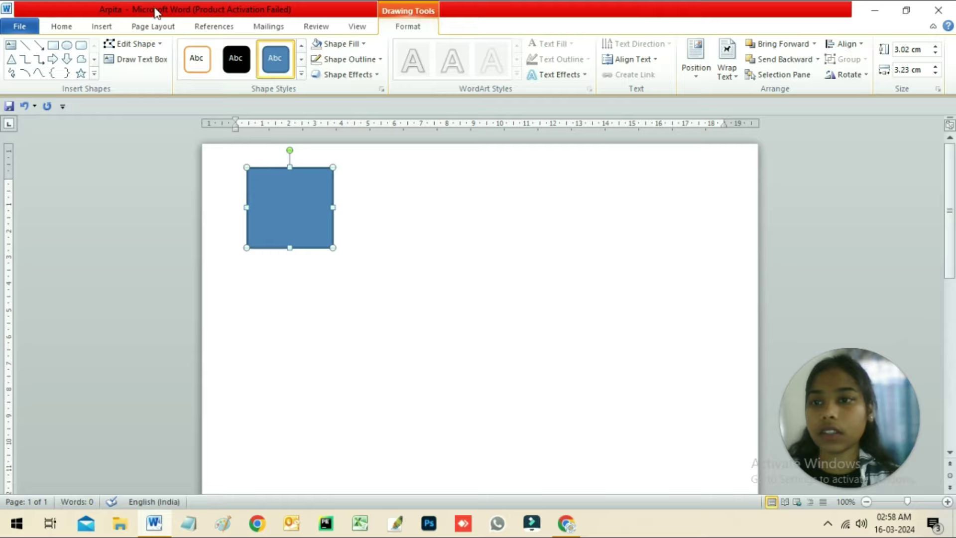
# Draw a second square below the first, delete it, and select the tall panel
pyautogui.click(102, 26)
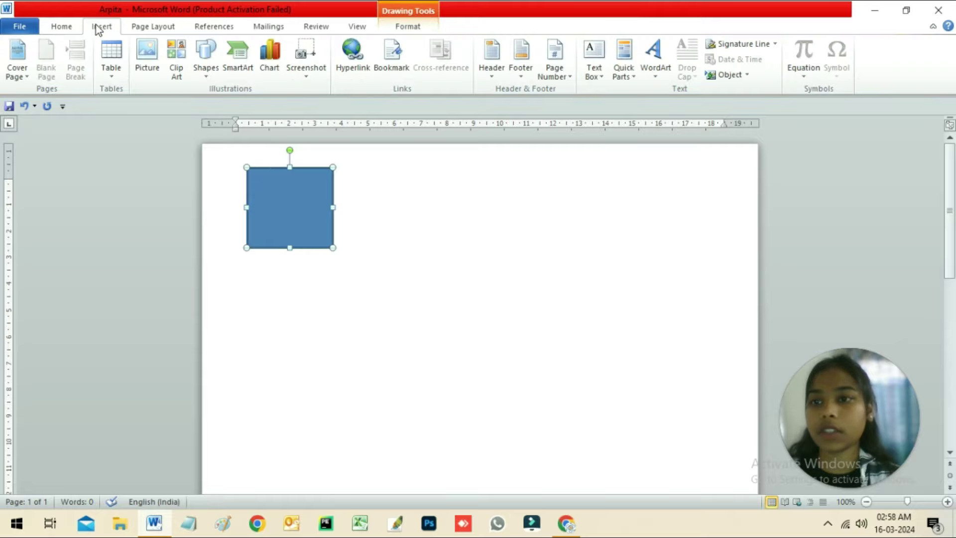
pyautogui.click(219, 70)
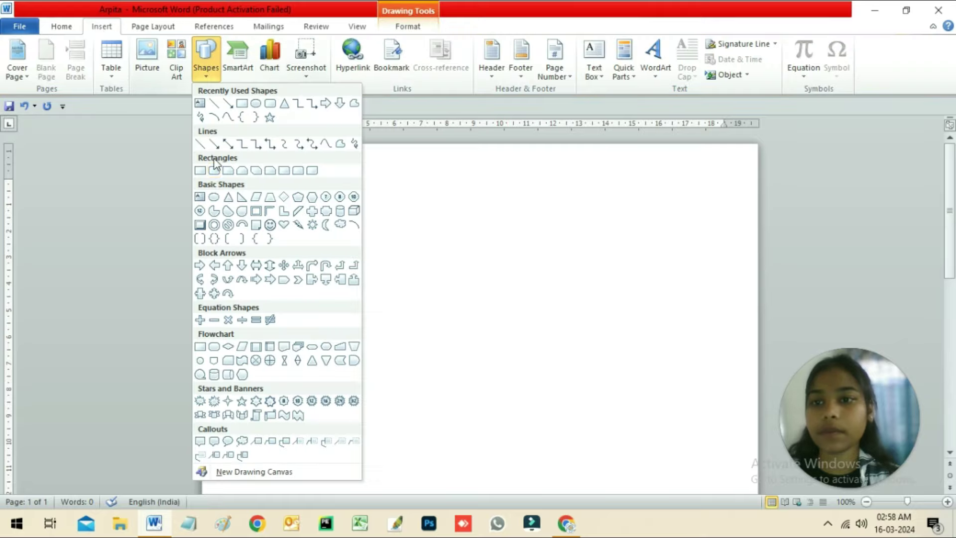
pyautogui.click(242, 103)
pyautogui.moveTo(333, 168); pyautogui.dragTo(247, 247)
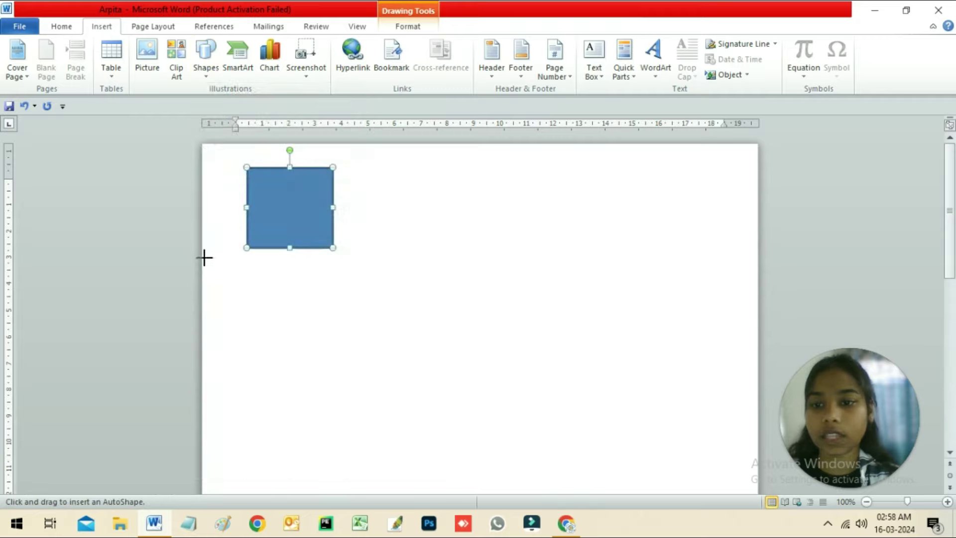
pyautogui.moveTo(204, 258); pyautogui.dragTo(272, 326)
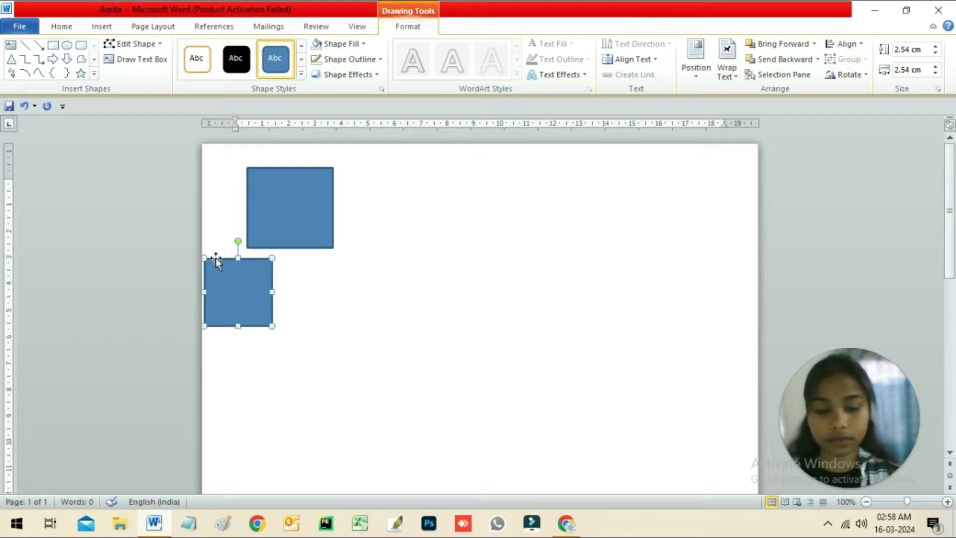
pyautogui.press('Delete')
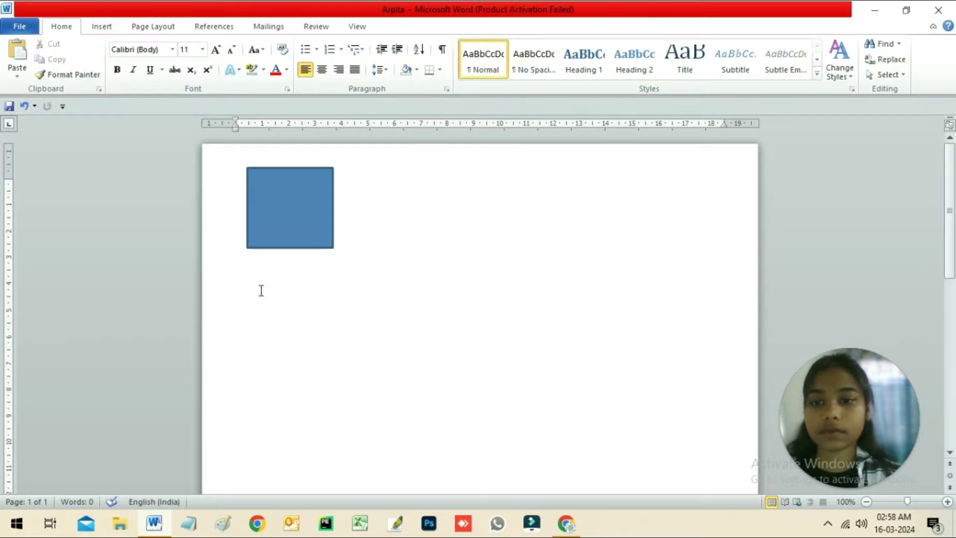
pyautogui.click(244, 270)
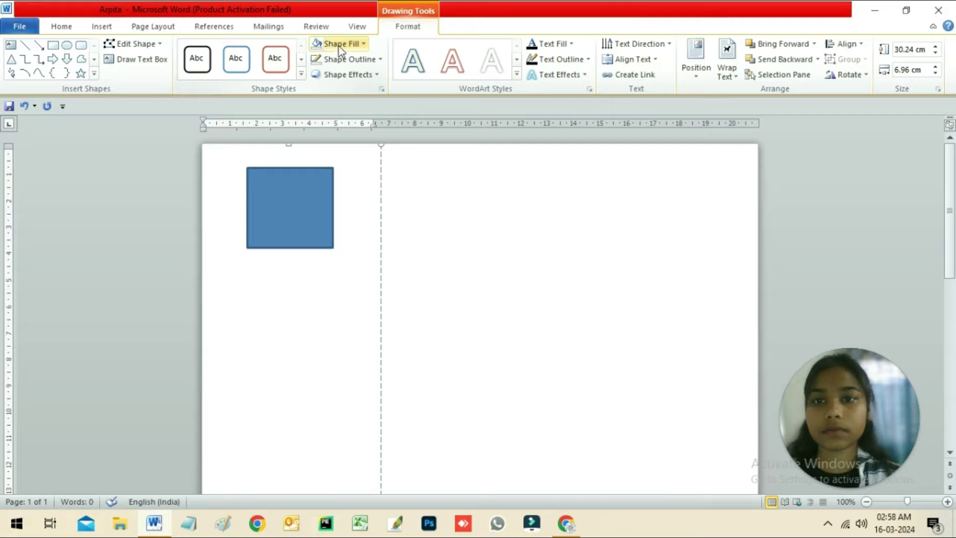
# Give the tall left panel a grey theme fill behind the blue square
pyautogui.click(362, 43)
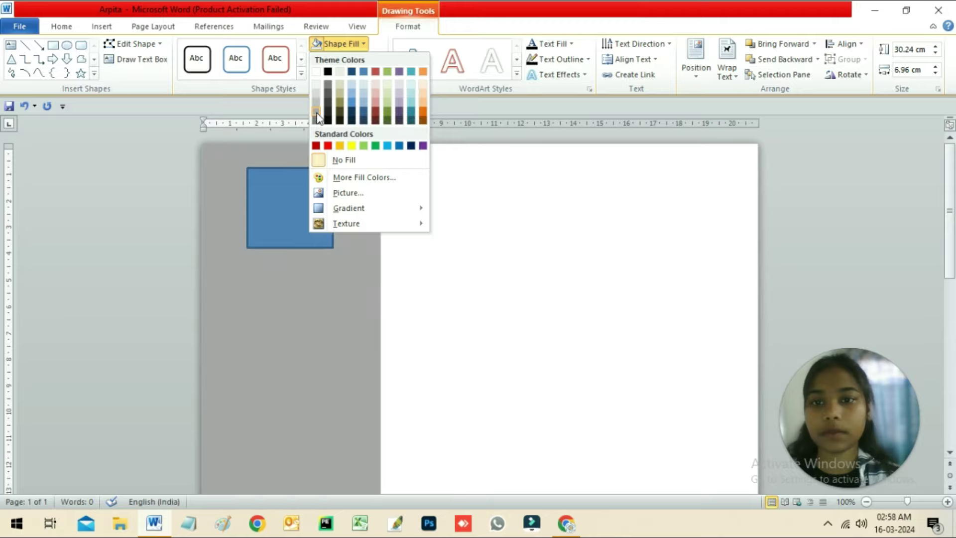
pyautogui.click(317, 115)
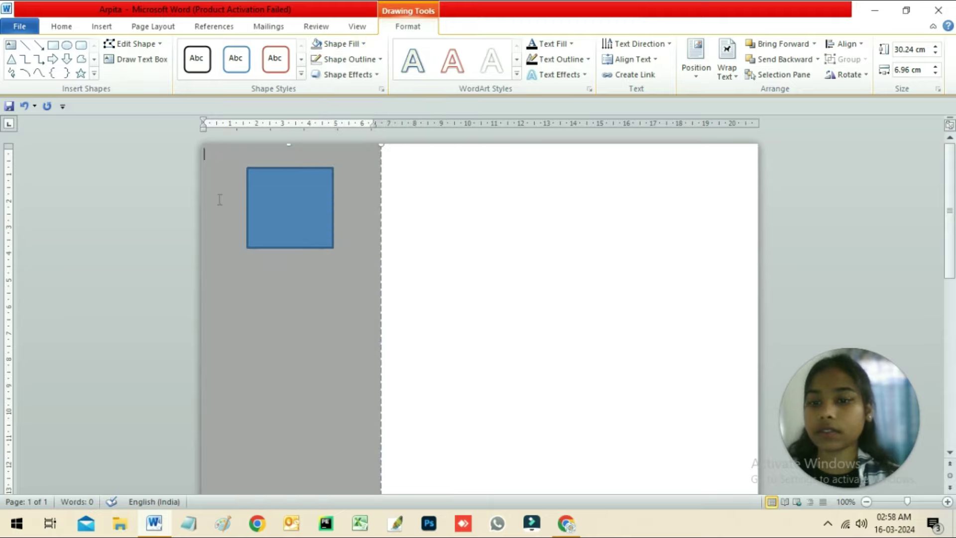
pyautogui.click(275, 242)
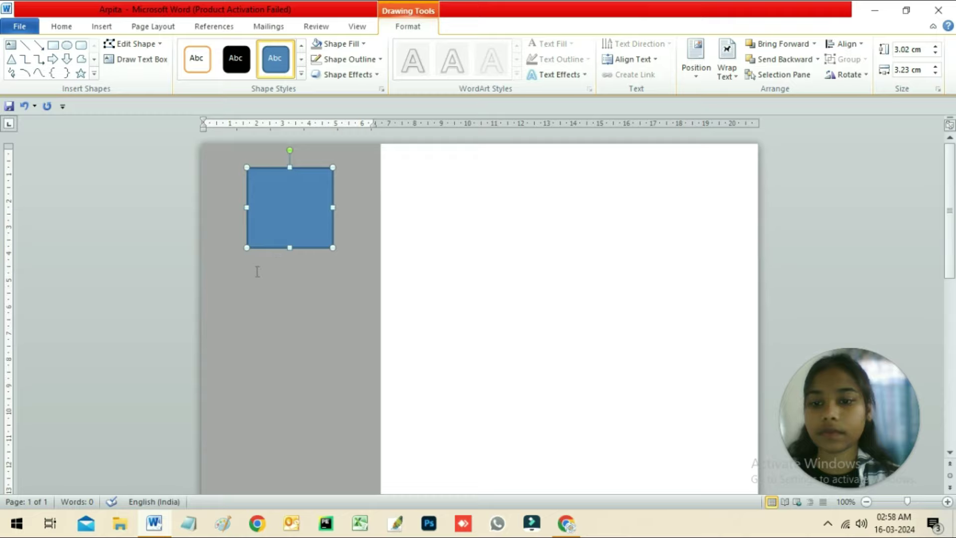
pyautogui.click(264, 286)
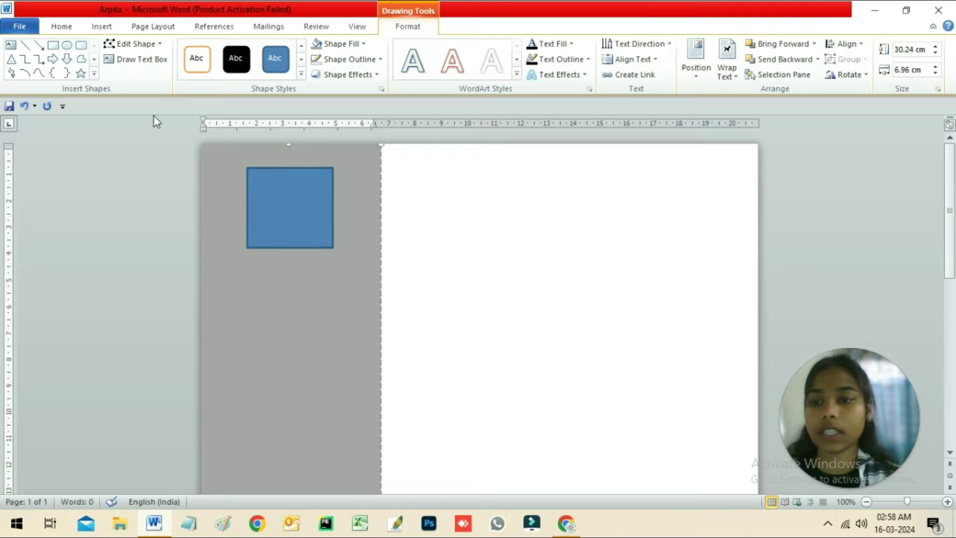
pyautogui.click(101, 26)
# Draw a black, outline-free rectangle bar under the blue square, widened to 6.43 cm
pyautogui.click(212, 78)
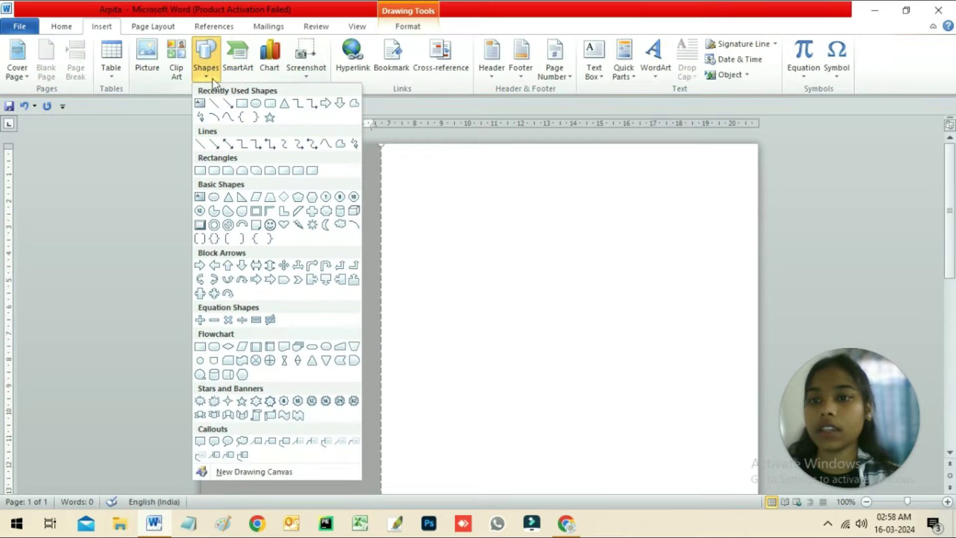
pyautogui.click(242, 103)
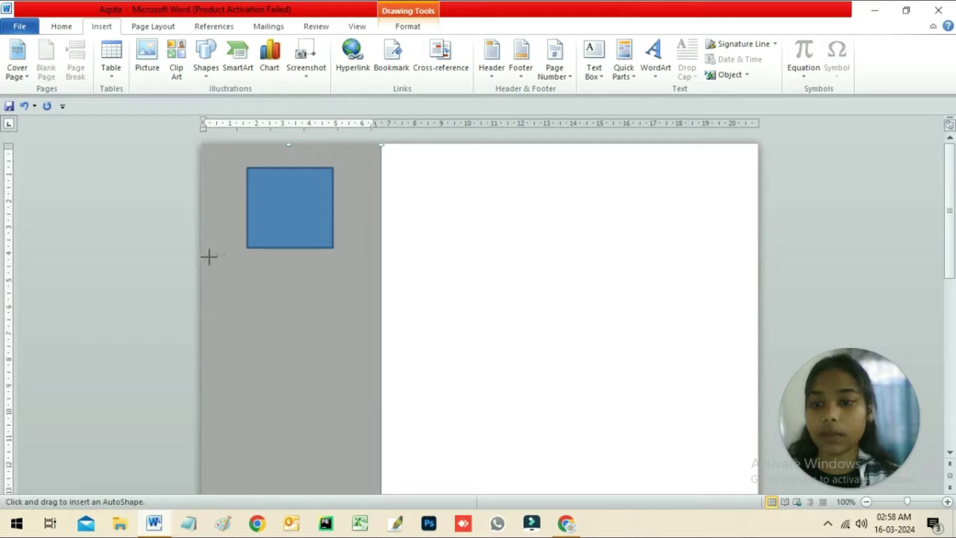
pyautogui.moveTo(206, 256); pyautogui.dragTo(373, 280)
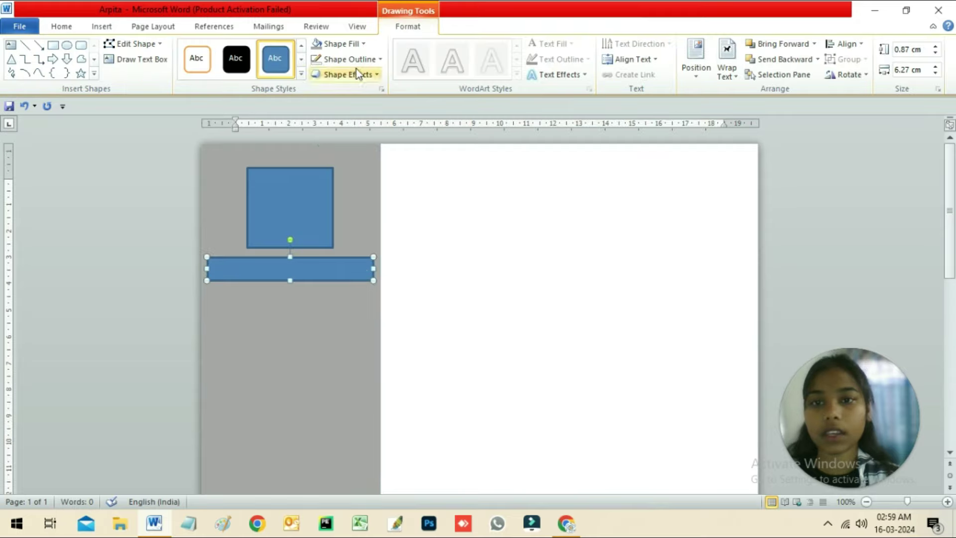
pyautogui.click(355, 49)
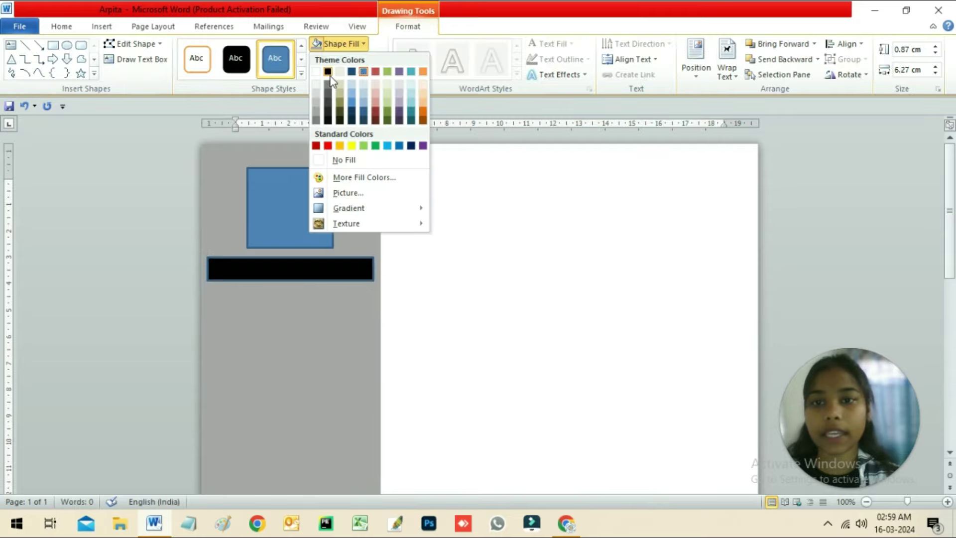
pyautogui.click(333, 93)
pyautogui.click(353, 60)
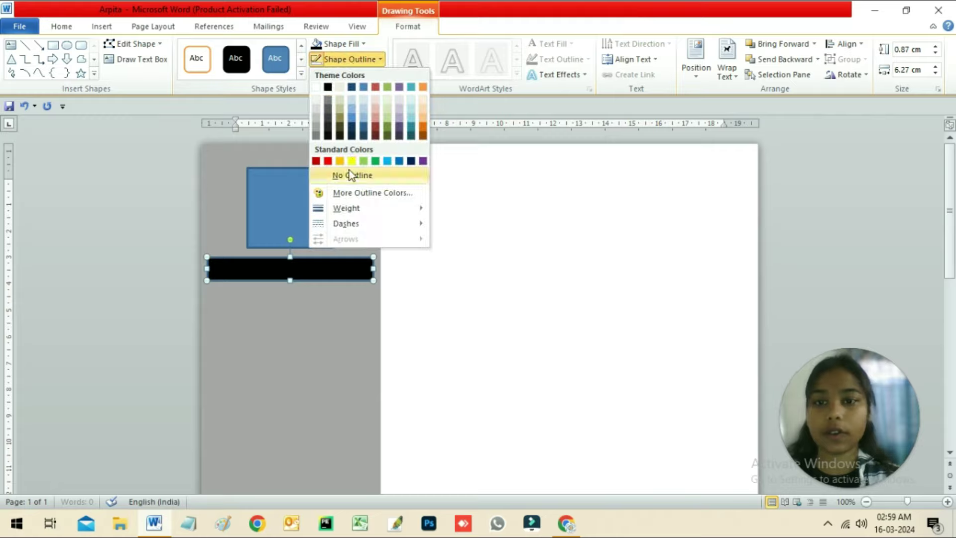
pyautogui.click(199, 271)
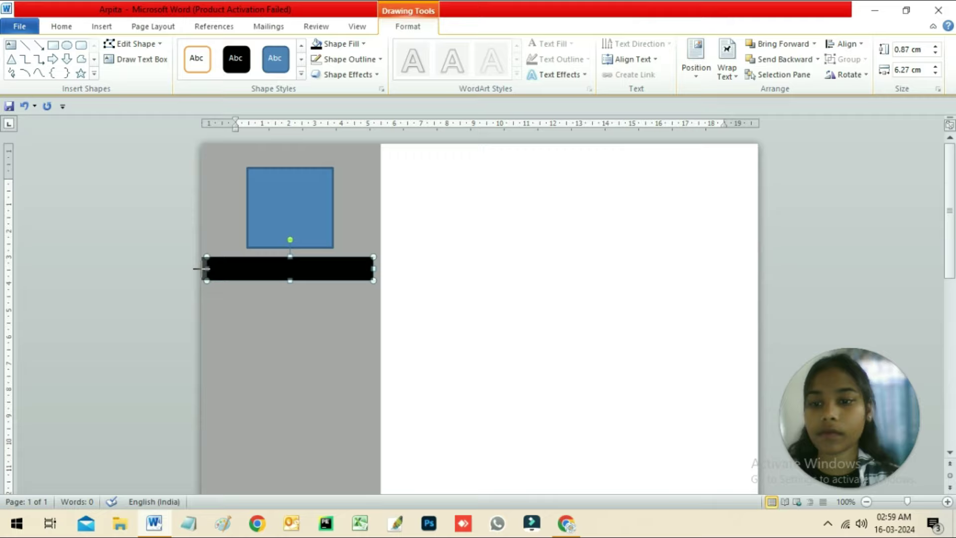
pyautogui.click(204, 269)
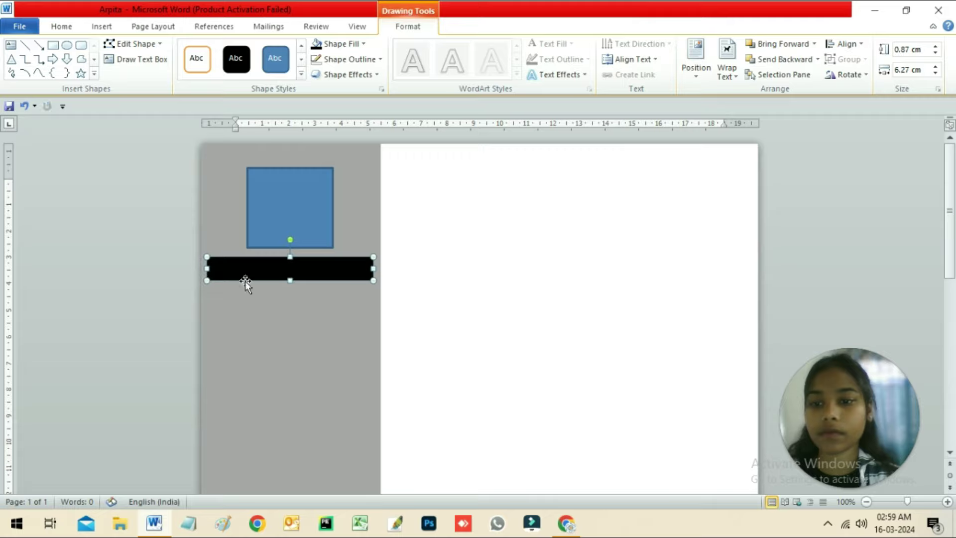
pyautogui.moveTo(379, 279); pyautogui.dragTo(380, 281)
pyautogui.moveTo(375, 276); pyautogui.dragTo(378, 277)
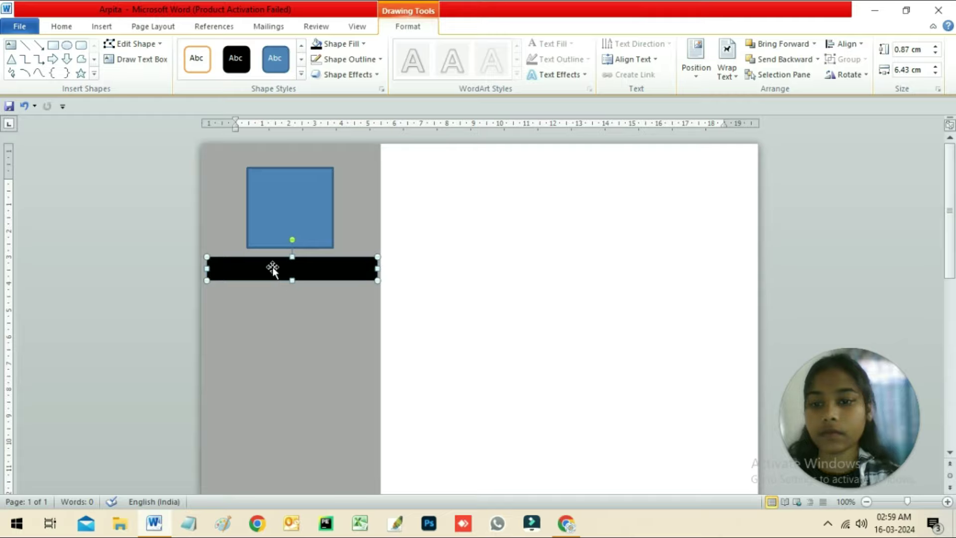
# Replace the bar's mixed-case text with PERSONAL INFORMATION and select the heading
pyautogui.click(306, 223)
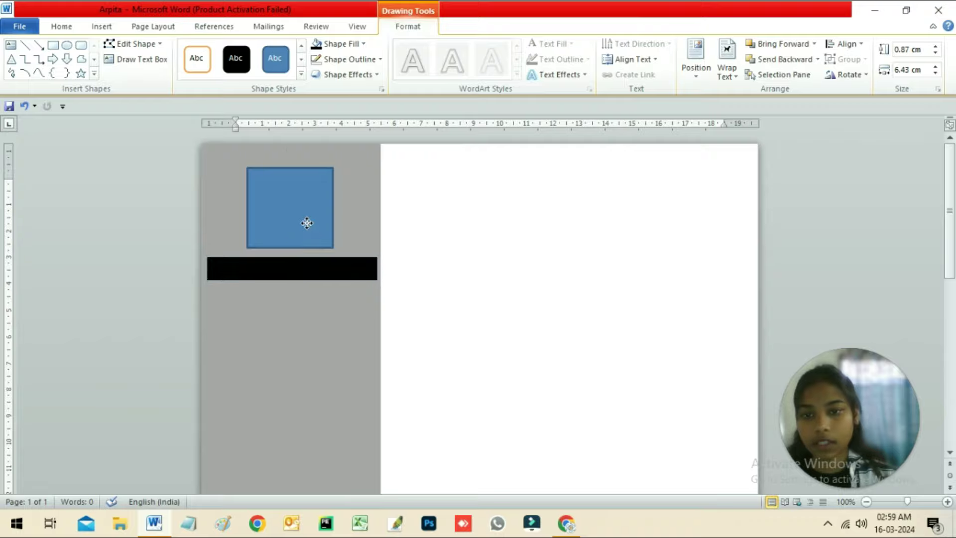
pyautogui.click(278, 270)
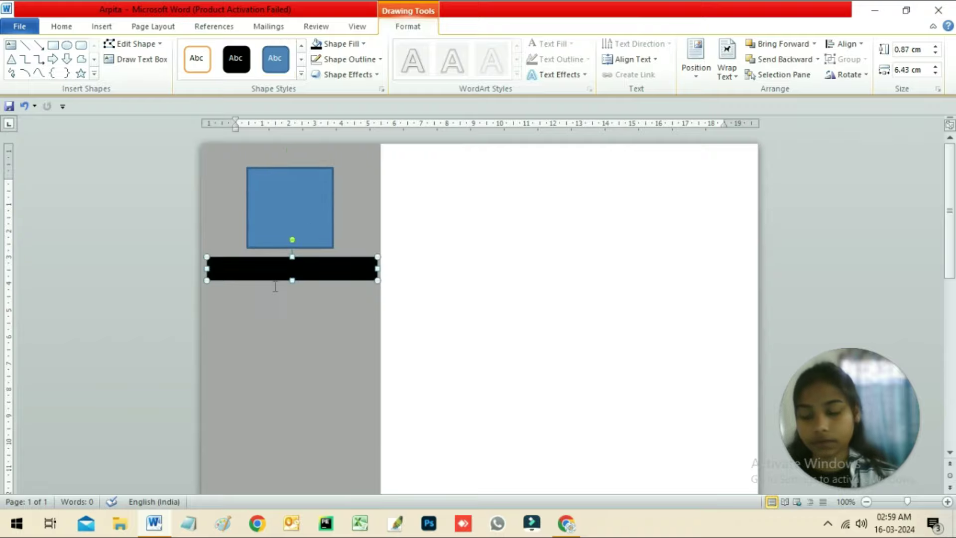
pyautogui.write('P')
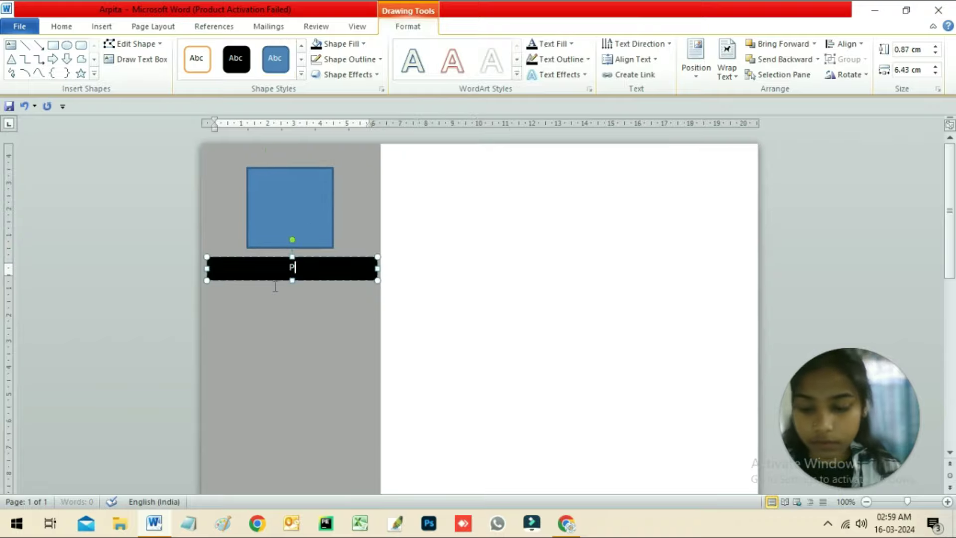
pyautogui.write('ersona')
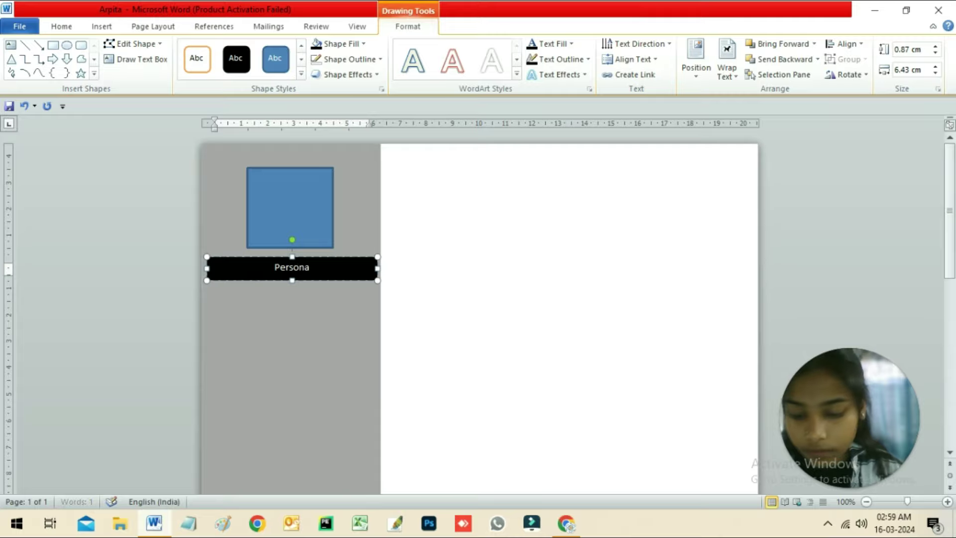
pyautogui.write('l In')
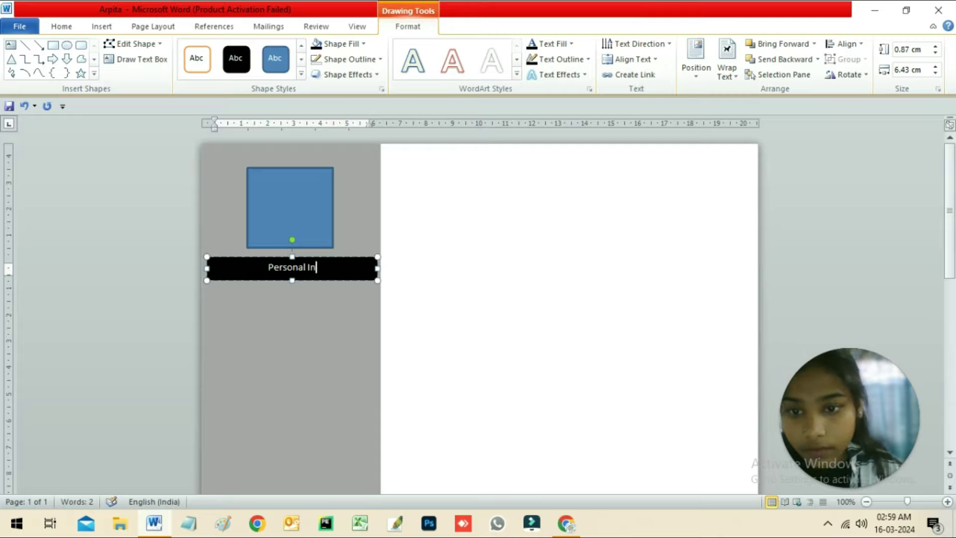
pyautogui.press('BackSpace')
pyautogui.press('BackSpace')
pyautogui.press('BackSpace')
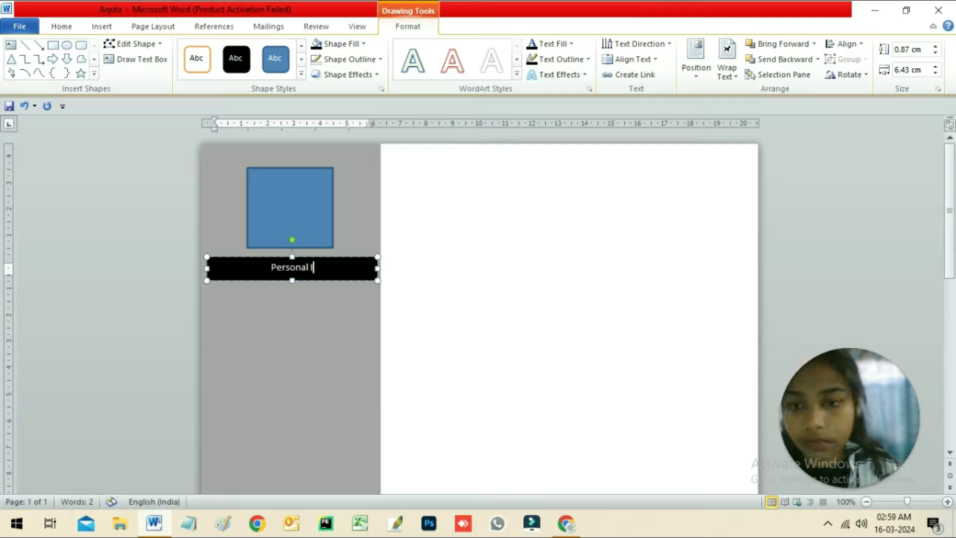
pyautogui.press('BackSpace')
pyautogui.press('BackSpace')
pyautogui.press('BackSpace')
pyautogui.write('P')
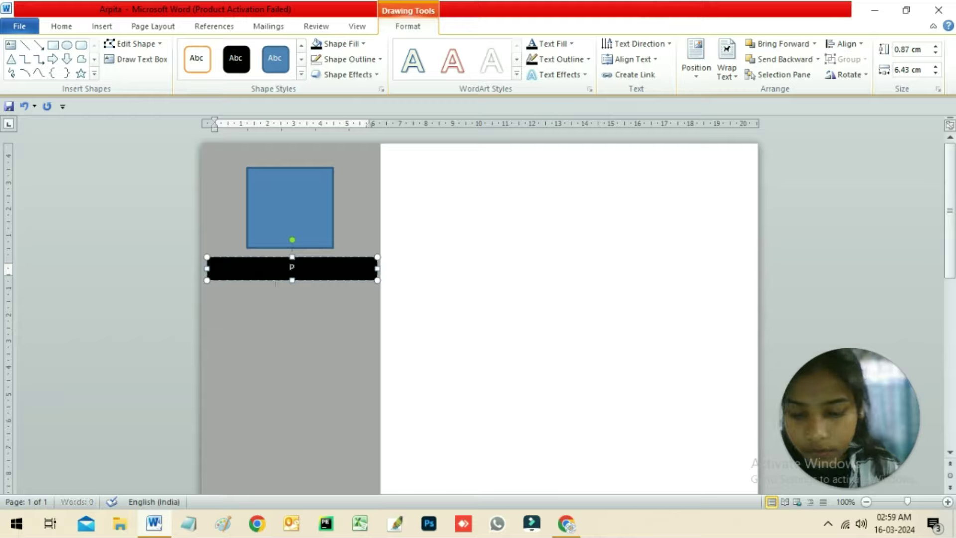
pyautogui.write('ERSONA')
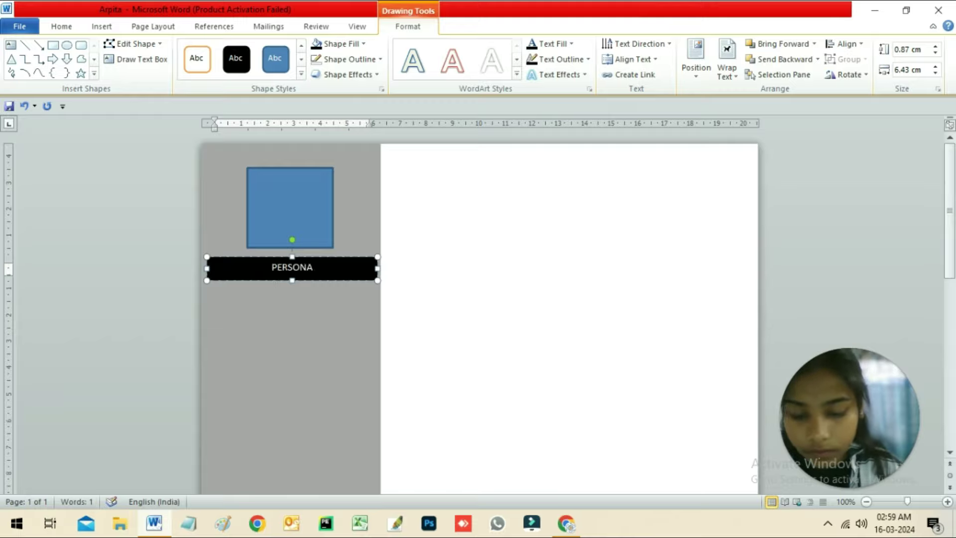
pyautogui.write('L INFO')
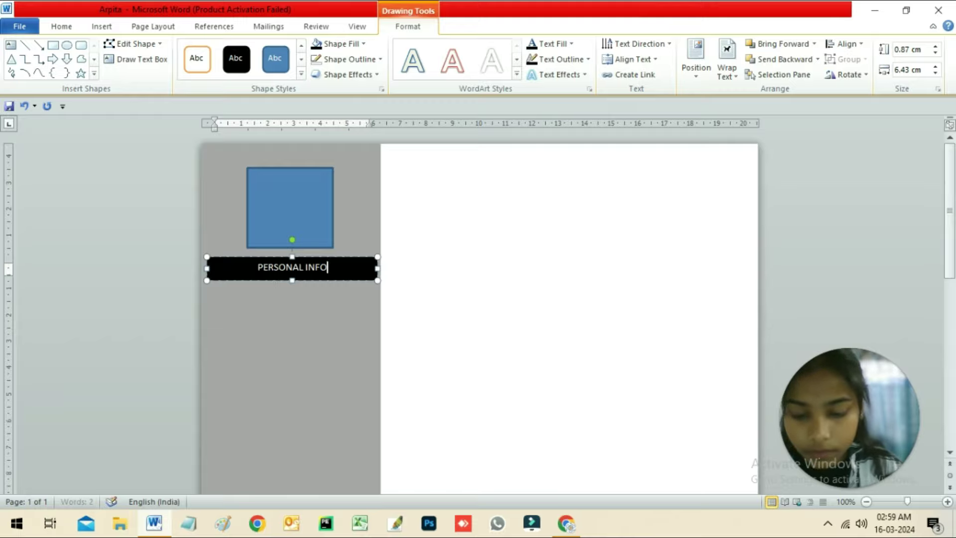
pyautogui.write('RMATIO')
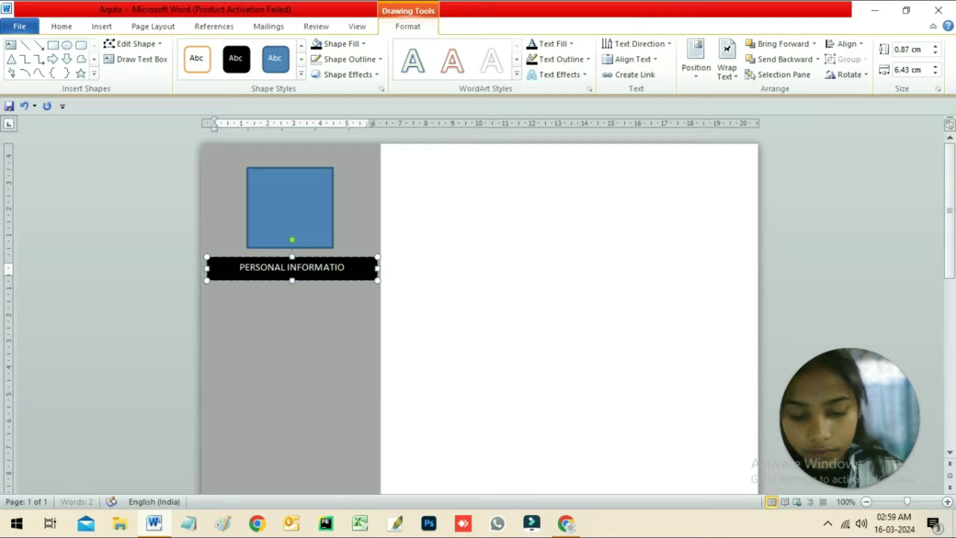
pyautogui.write('N')
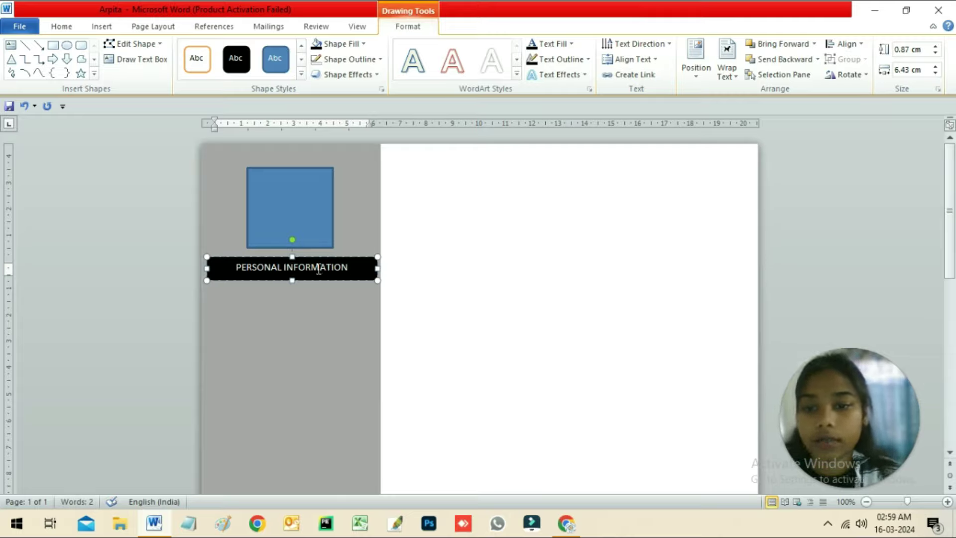
pyautogui.moveTo(357, 267); pyautogui.dragTo(230, 266)
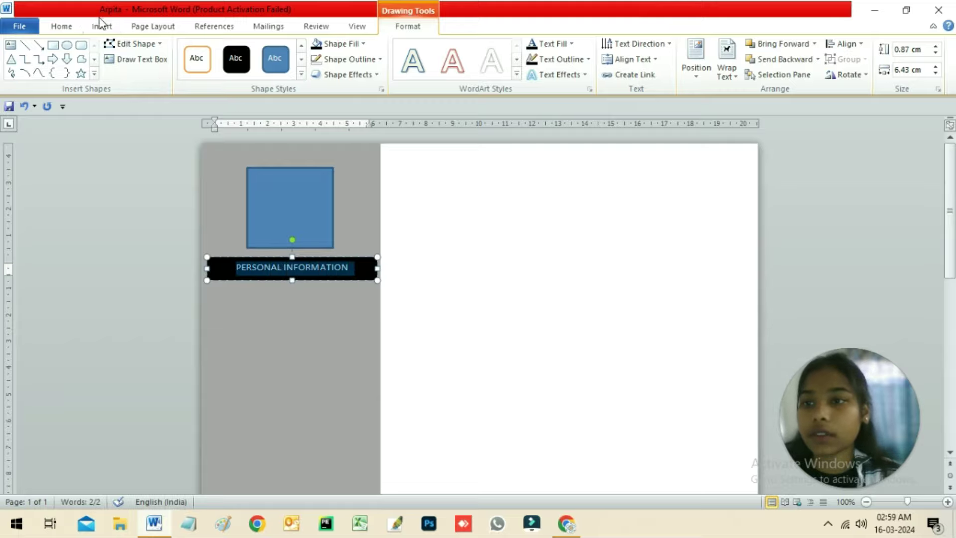
# Make the PERSONAL INFORMATION heading bold, No Spacing style, at 14 pt
pyautogui.click(73, 25)
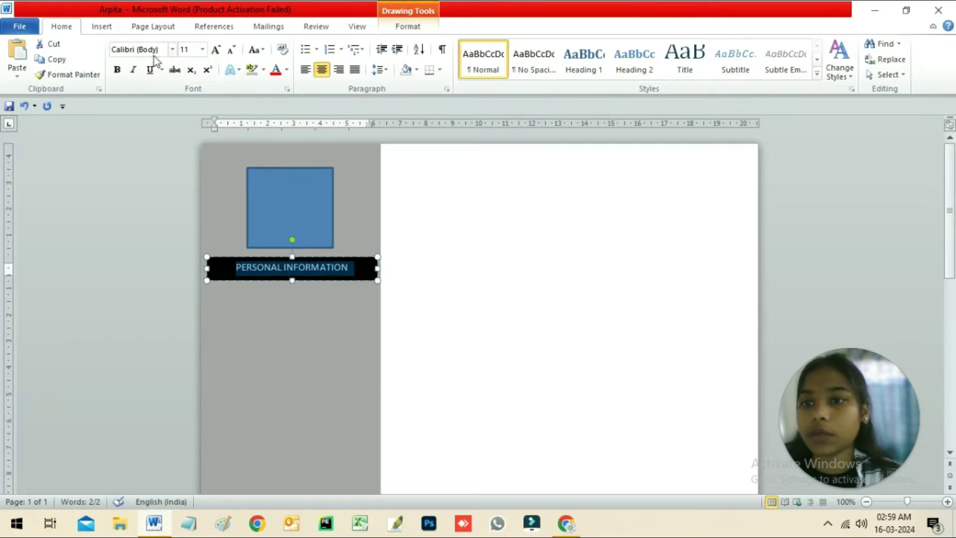
pyautogui.click(118, 70)
pyautogui.click(219, 55)
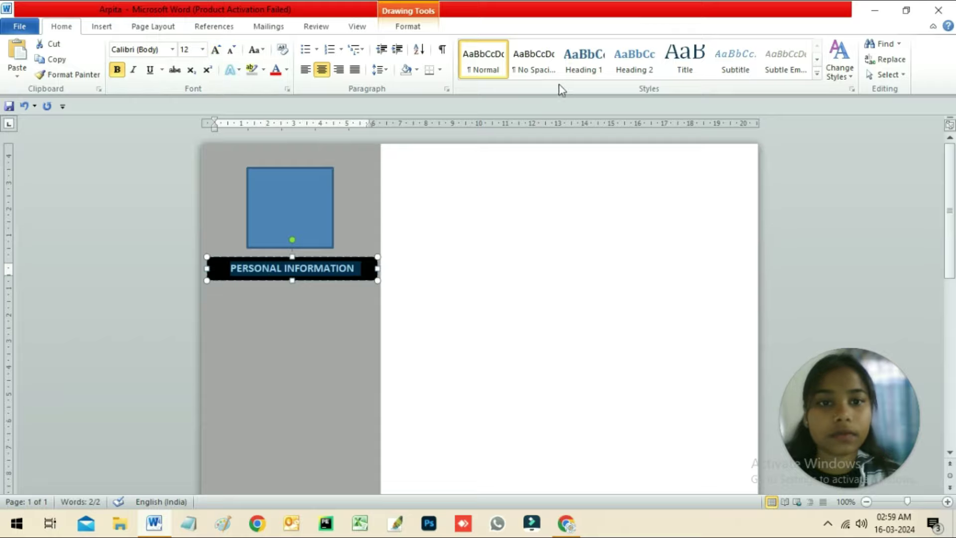
pyautogui.click(531, 71)
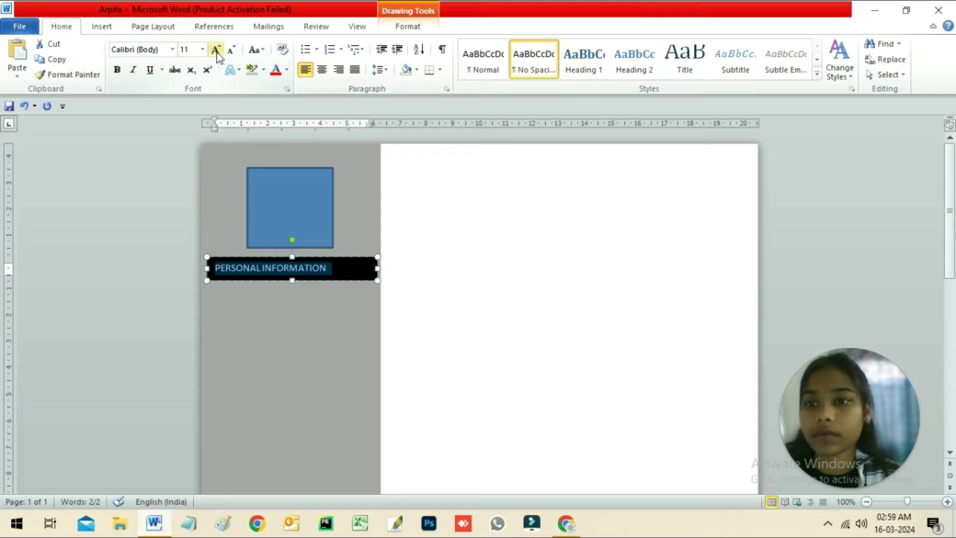
pyautogui.click(215, 51)
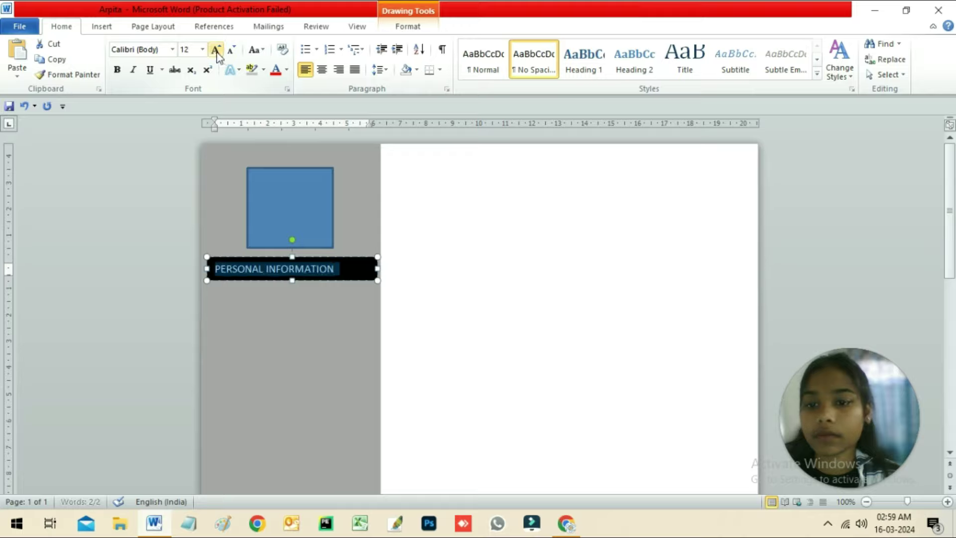
pyautogui.click(118, 70)
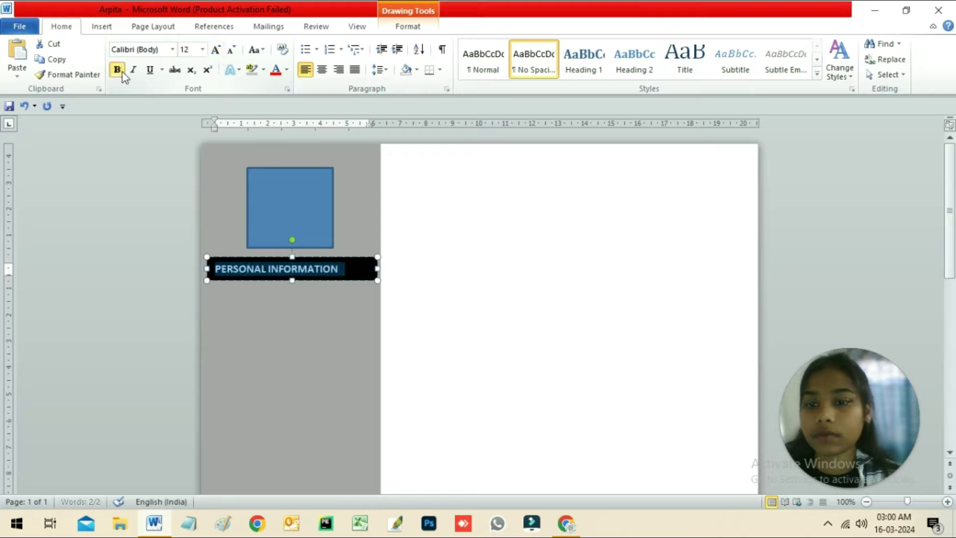
pyautogui.click(215, 50)
pyautogui.click(217, 51)
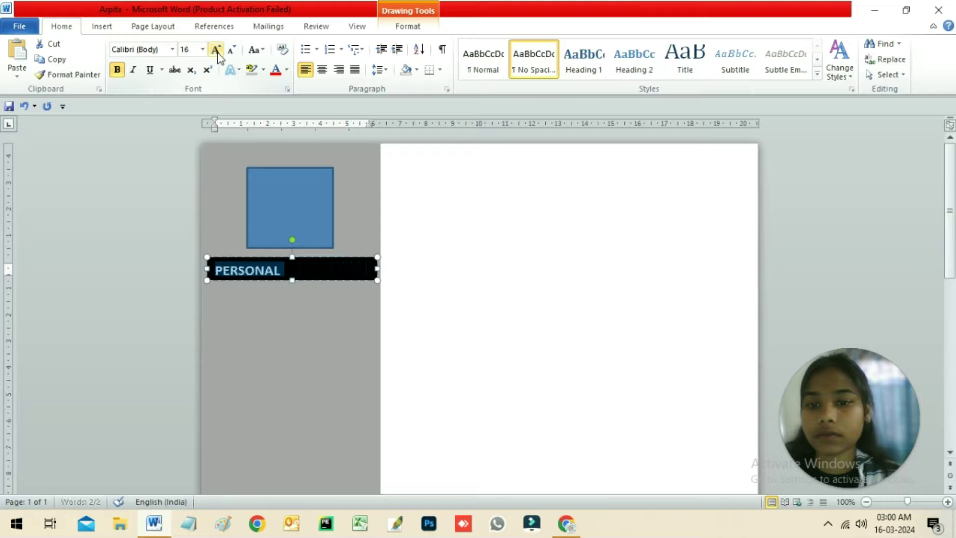
pyautogui.click(232, 50)
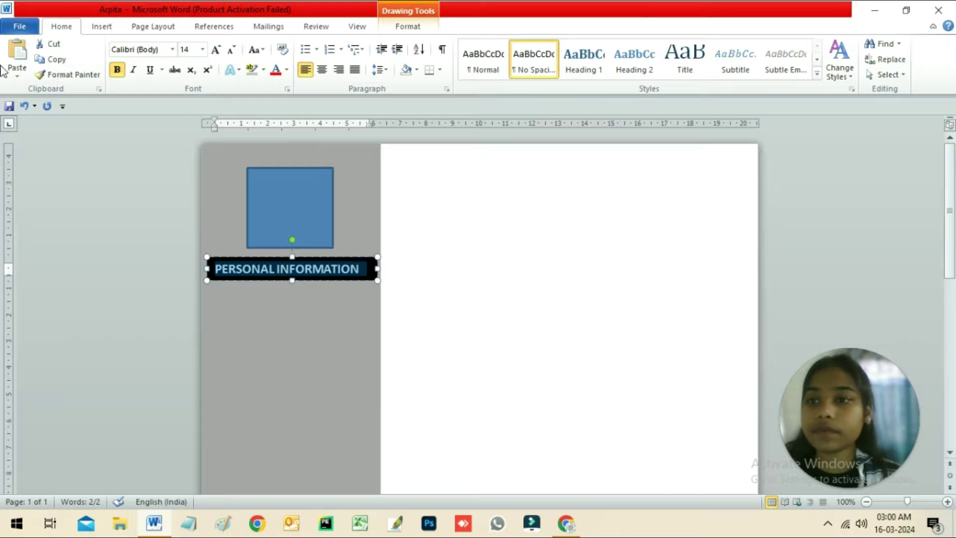
pyautogui.click(105, 26)
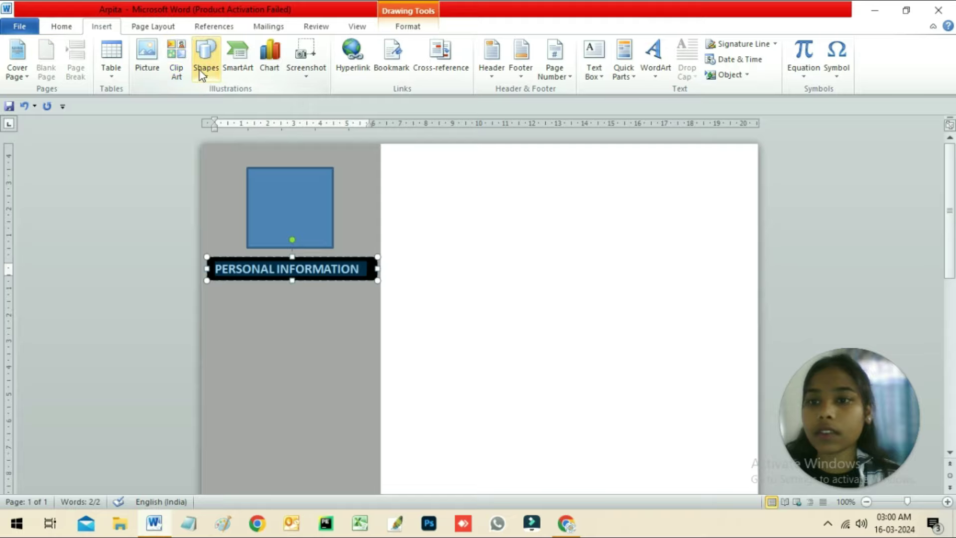
# Draw a text box below the heading bar with no fill and no outline
pyautogui.click(199, 70)
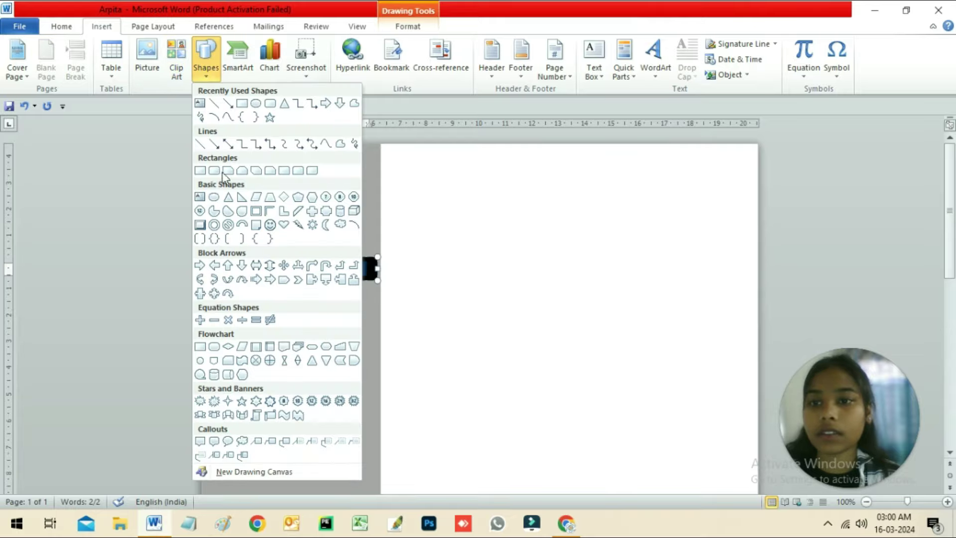
pyautogui.click(201, 104)
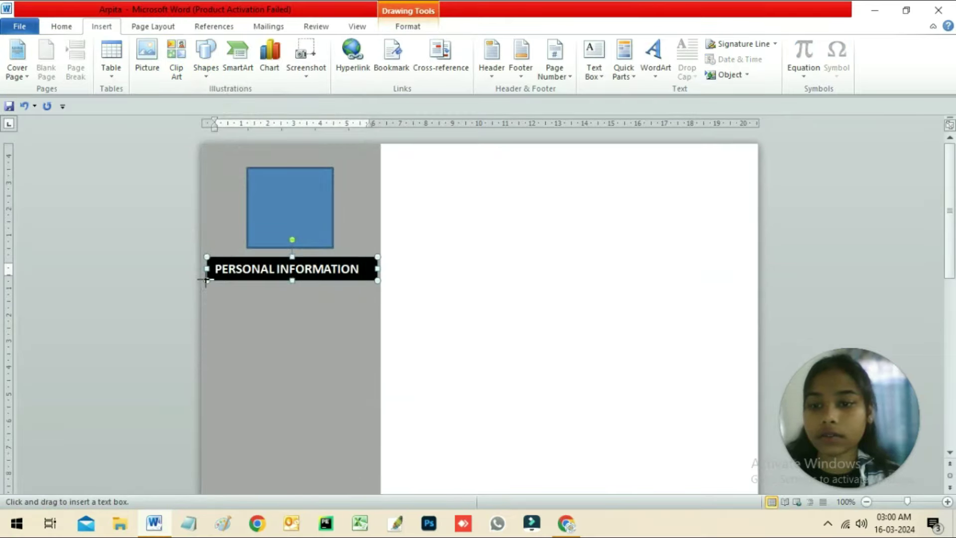
pyautogui.moveTo(206, 280)
pyautogui.mouseDown()
pyautogui.moveTo(369, 372)
pyautogui.moveTo(377, 393)
pyautogui.mouseUp()
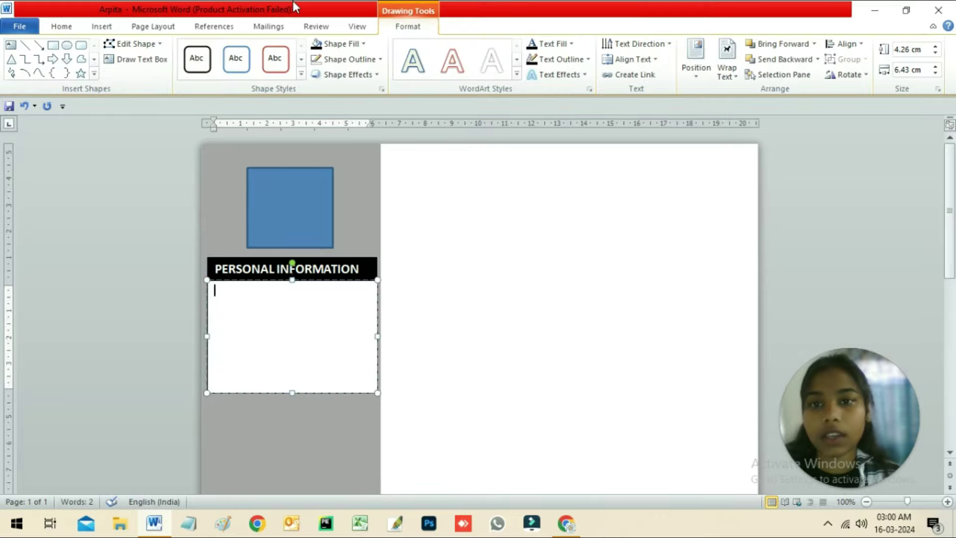
pyautogui.click(339, 43)
pyautogui.click(344, 159)
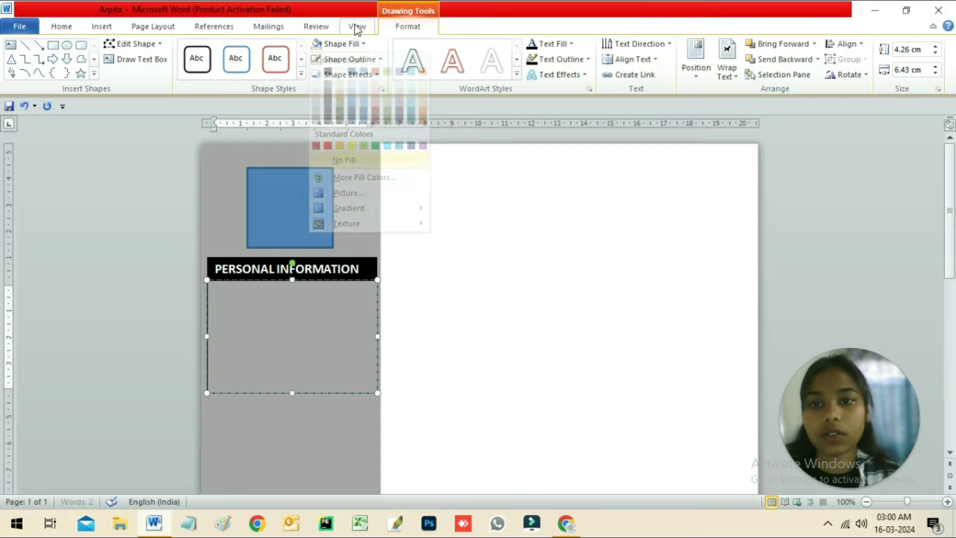
pyautogui.click(350, 59)
pyautogui.click(343, 174)
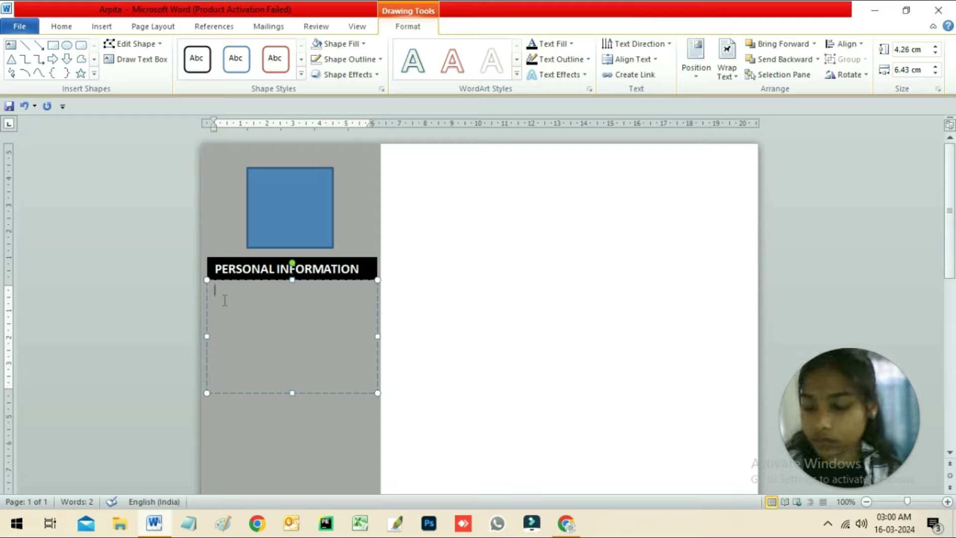
# Type the Address label, then the village, district and PIN code on separate lines
pyautogui.write('A')
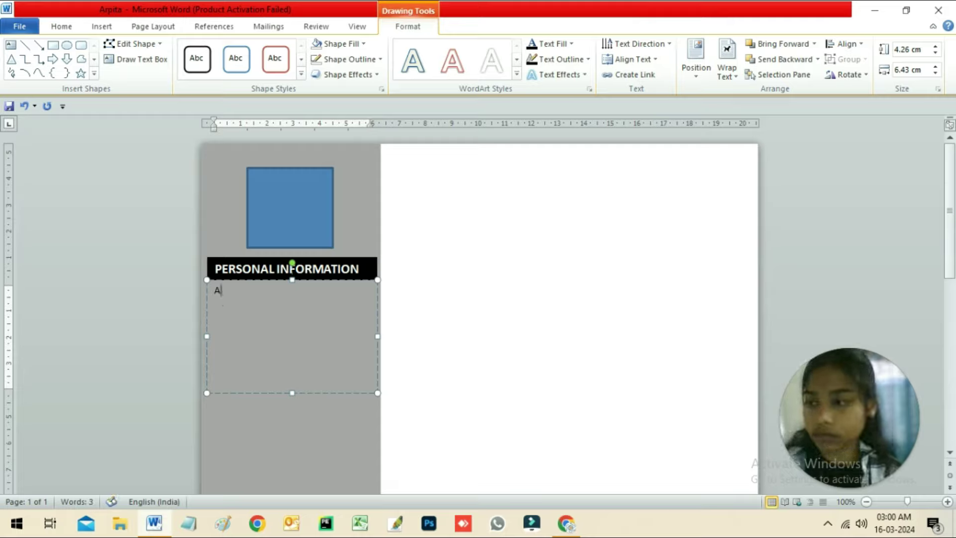
pyautogui.write('dd')
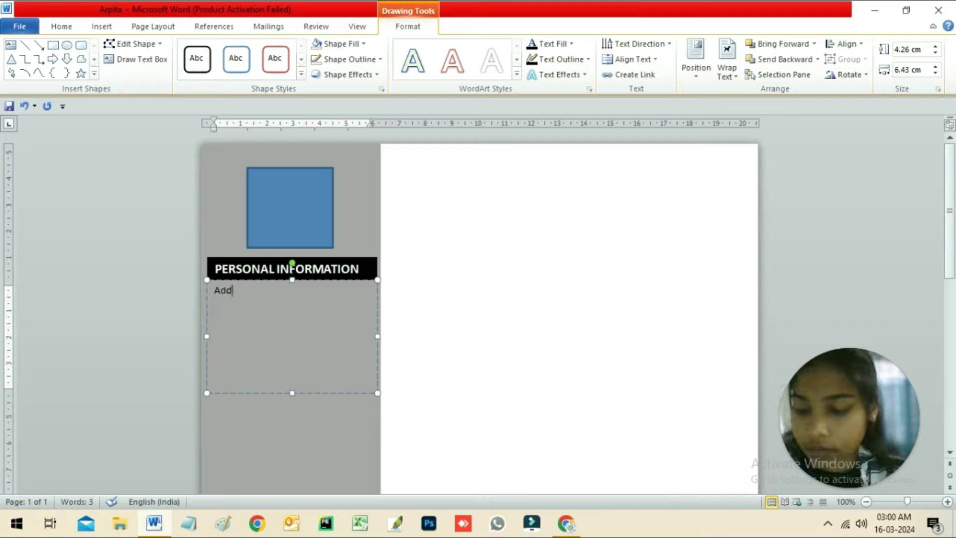
pyautogui.write('res')
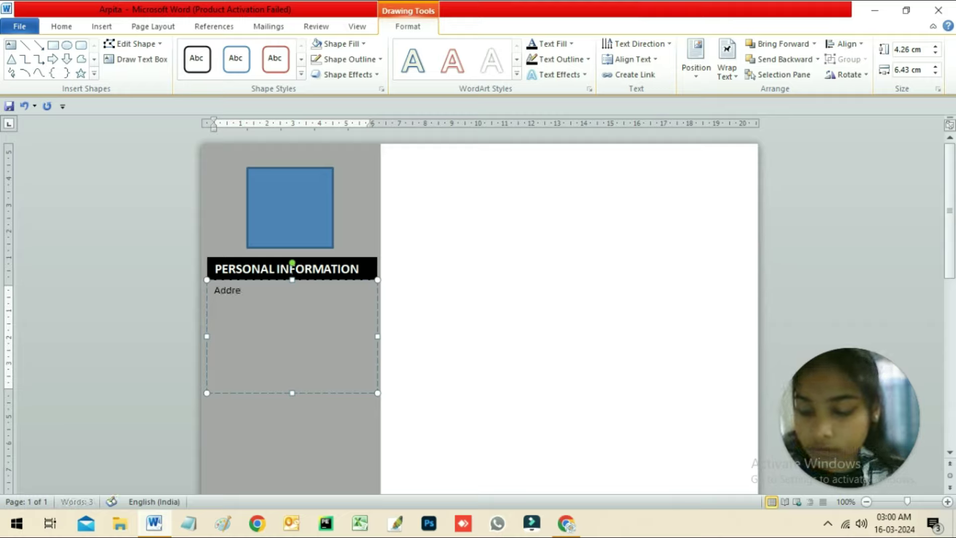
pyautogui.write('s')
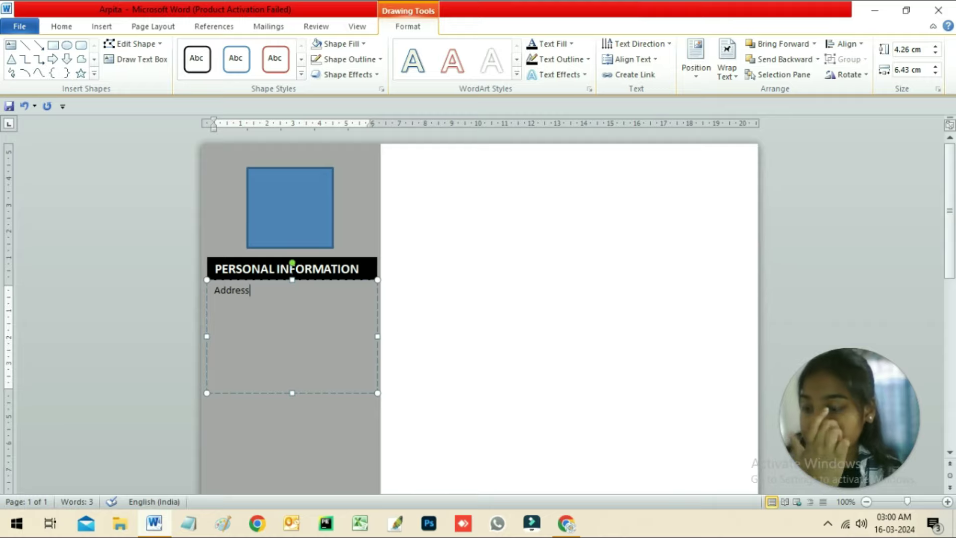
pyautogui.write(':')
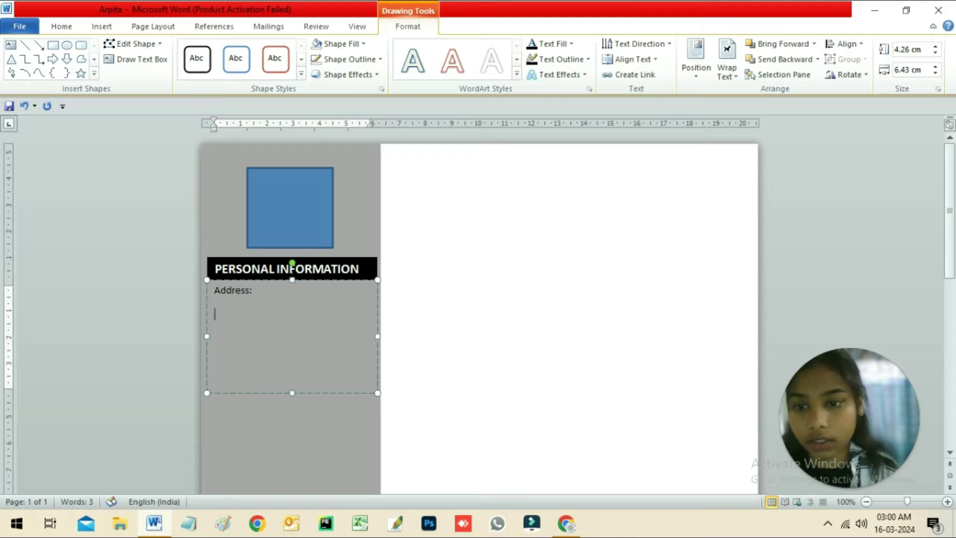
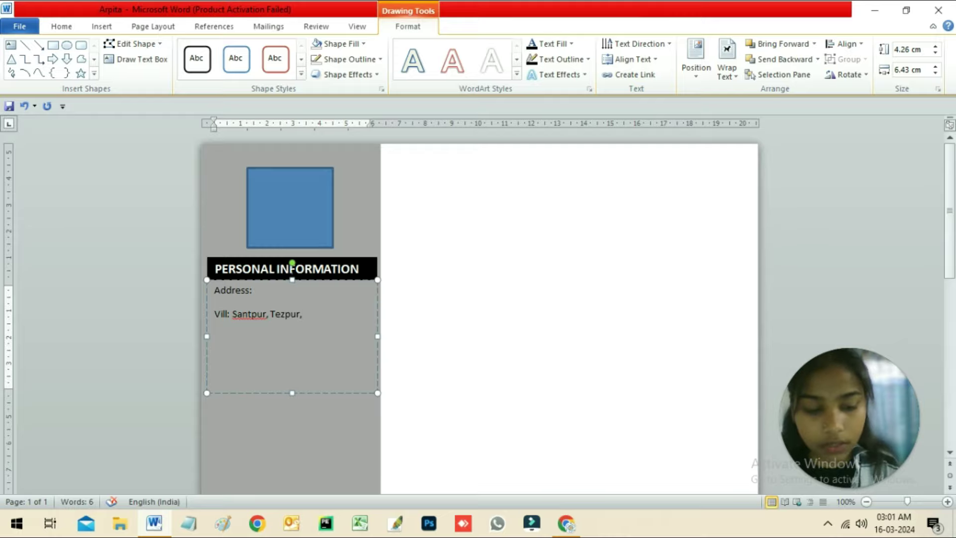
pyautogui.press('Return')
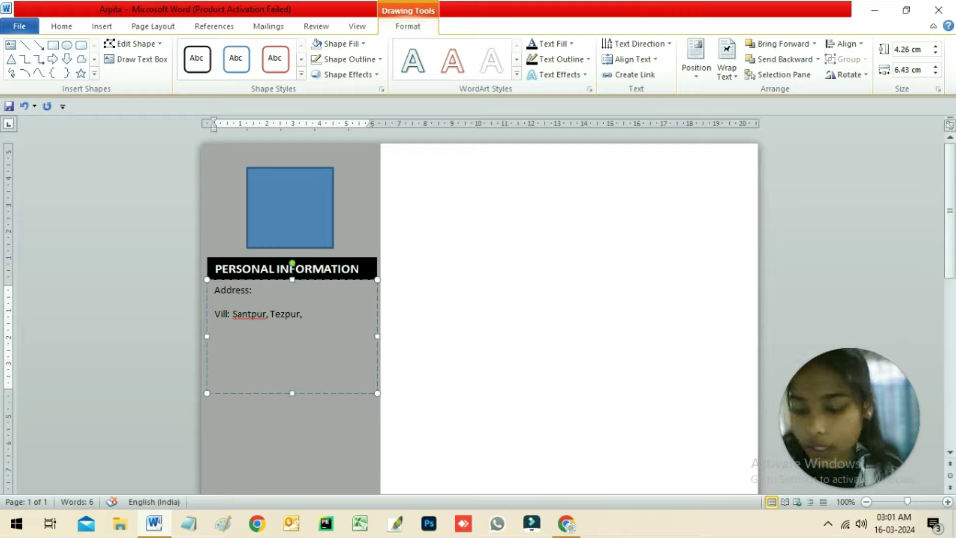
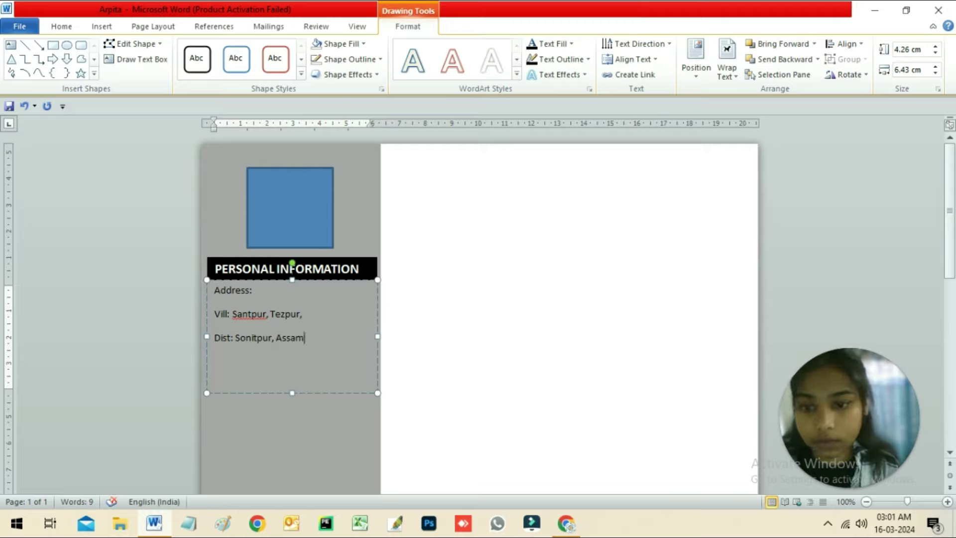
pyautogui.press('Return')
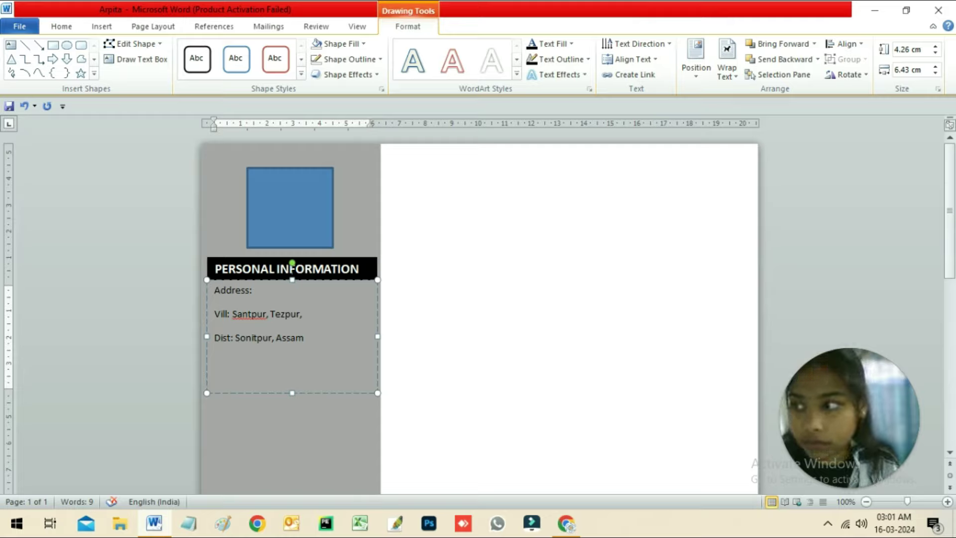
pyautogui.write('Pin')
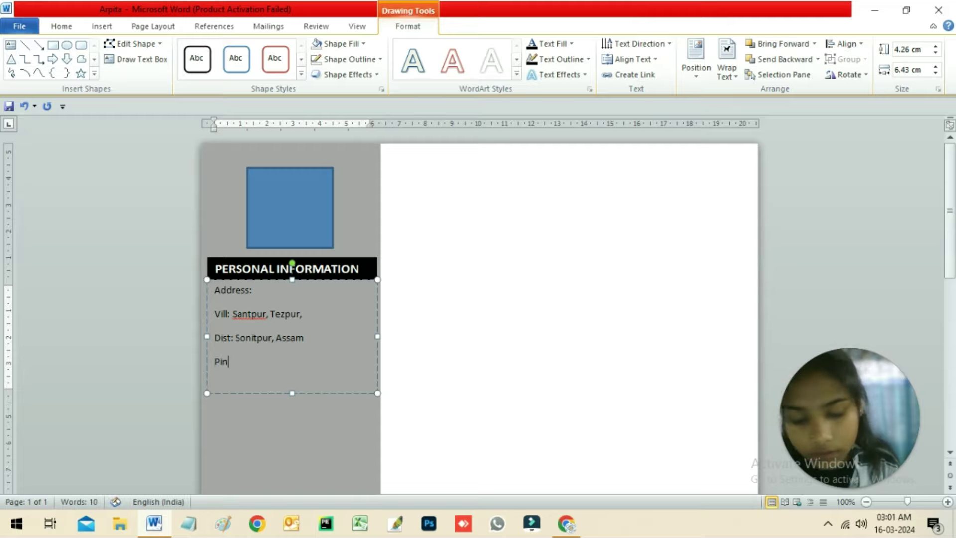
pyautogui.write(': ')
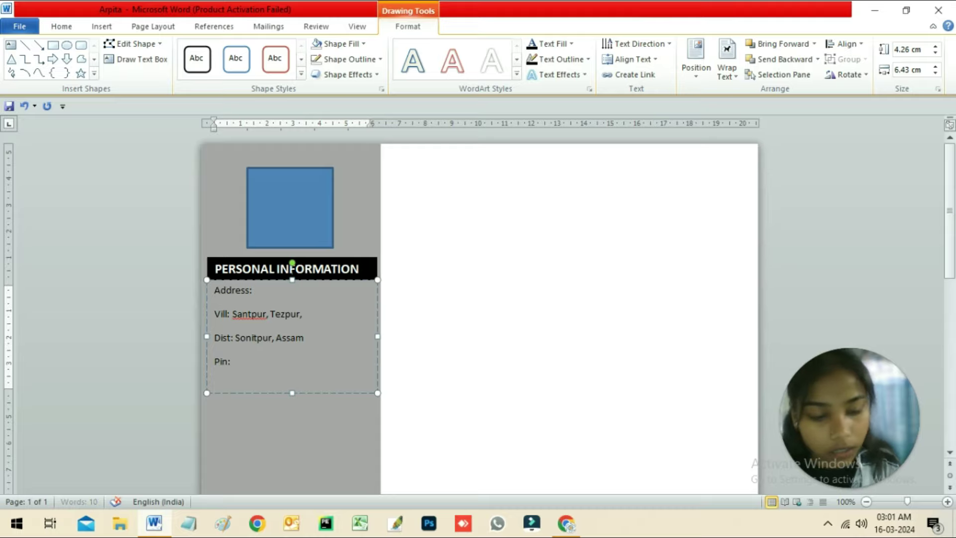
pyautogui.write('78400')
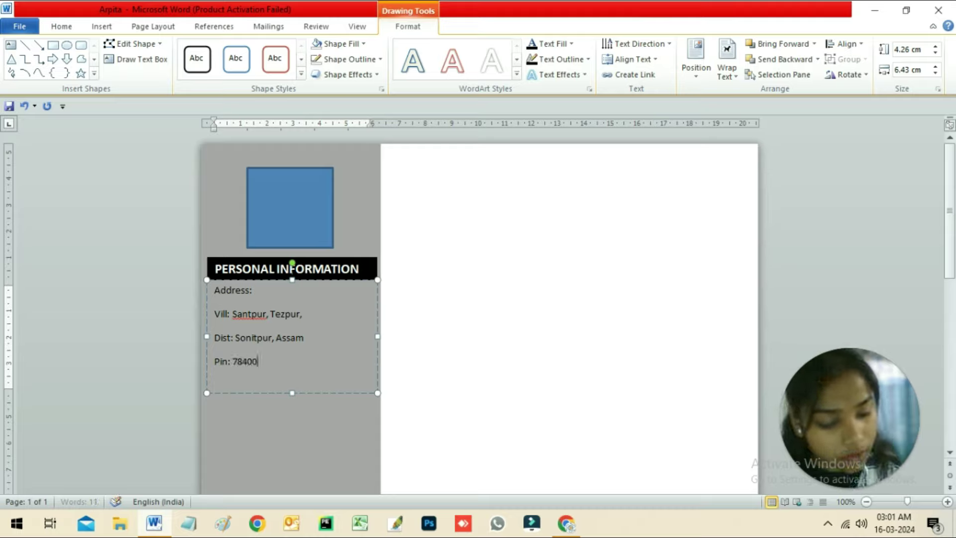
pyautogui.write('1')
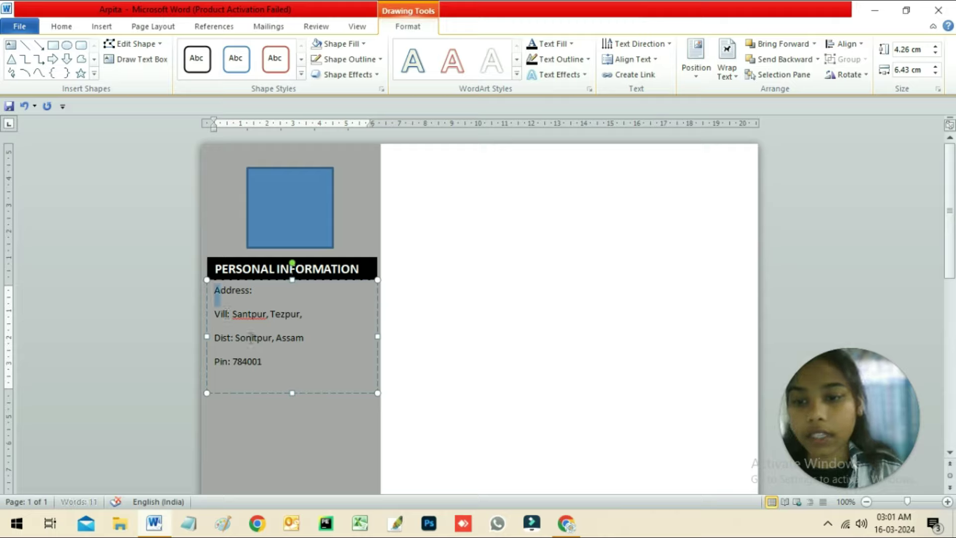
# Set the address lines under PERSONAL INFORMATION to 1.0 line spacing
pyautogui.moveTo(215, 290); pyautogui.dragTo(273, 383)
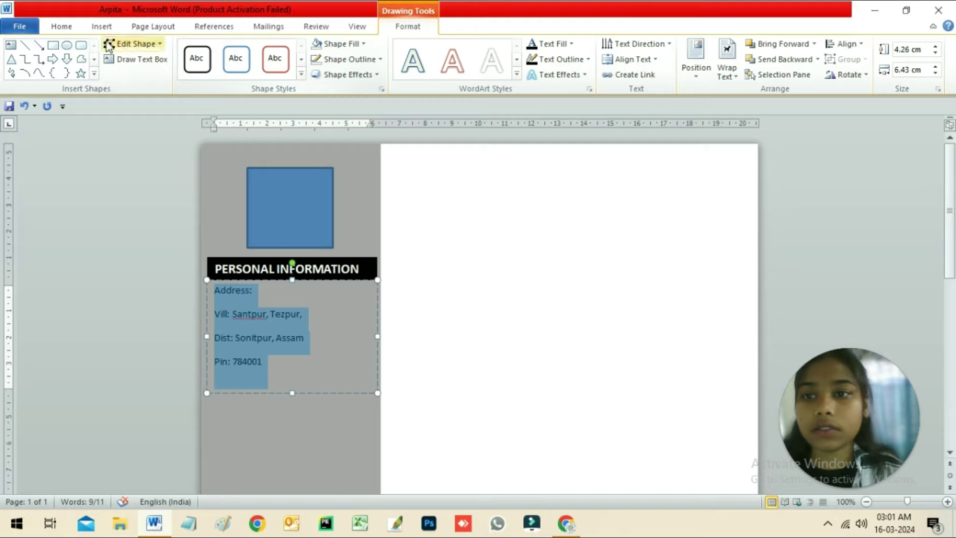
pyautogui.click(62, 27)
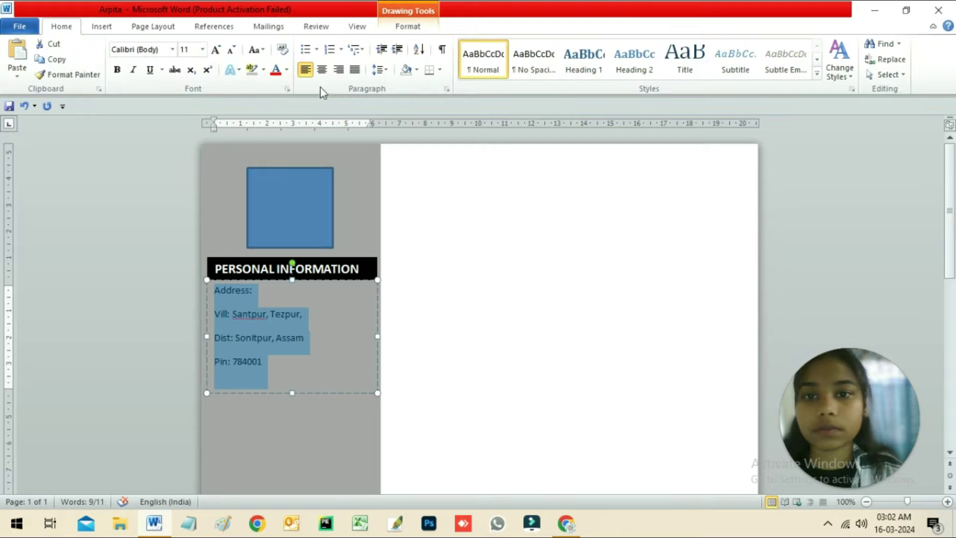
pyautogui.click(383, 69)
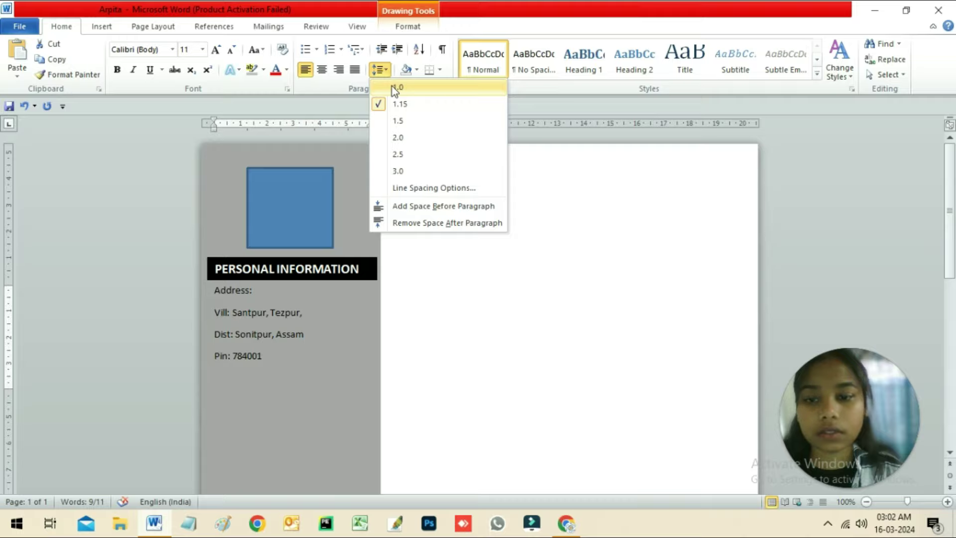
pyautogui.click(396, 224)
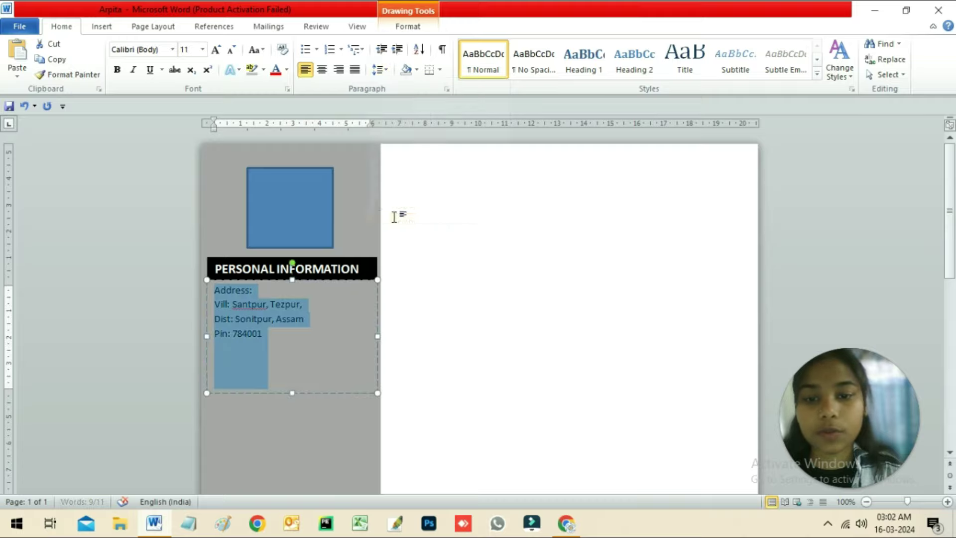
pyautogui.click(267, 336)
# Add a 'Gender: Male' line below the PIN line
pyautogui.press('Return')
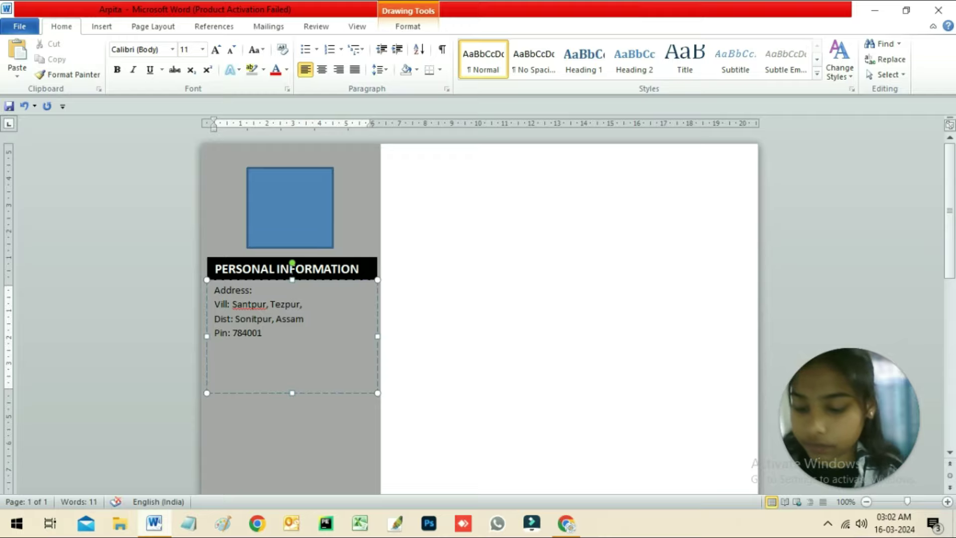
pyautogui.write('Gend')
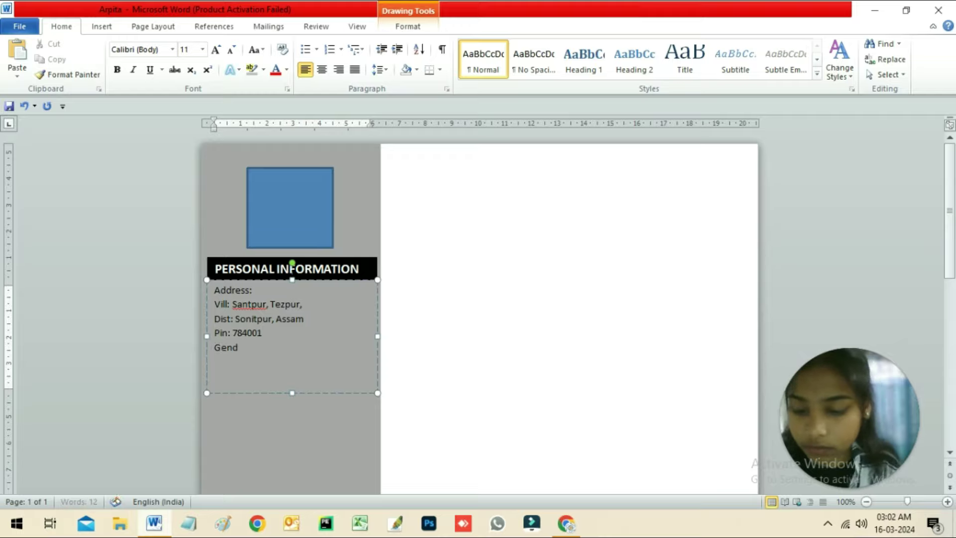
pyautogui.write('er:')
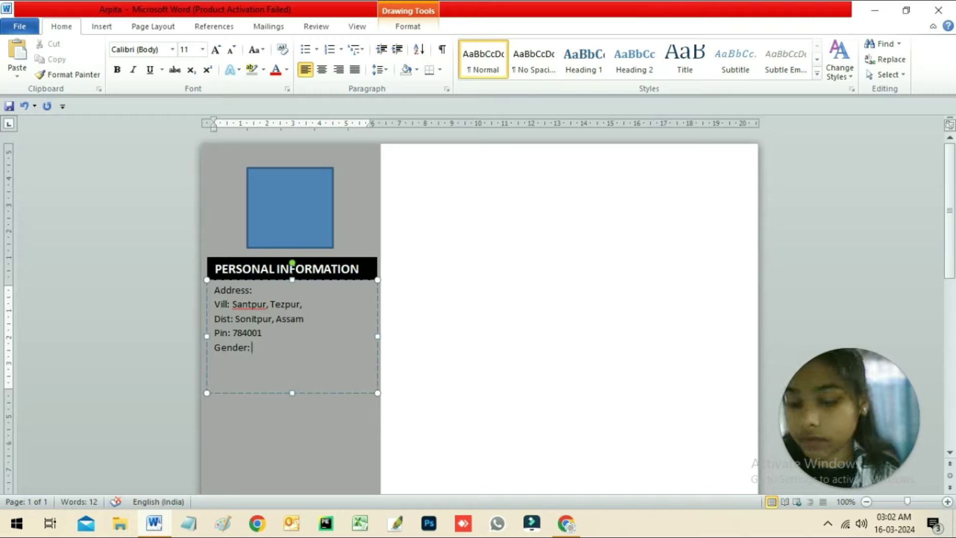
pyautogui.write('Male')
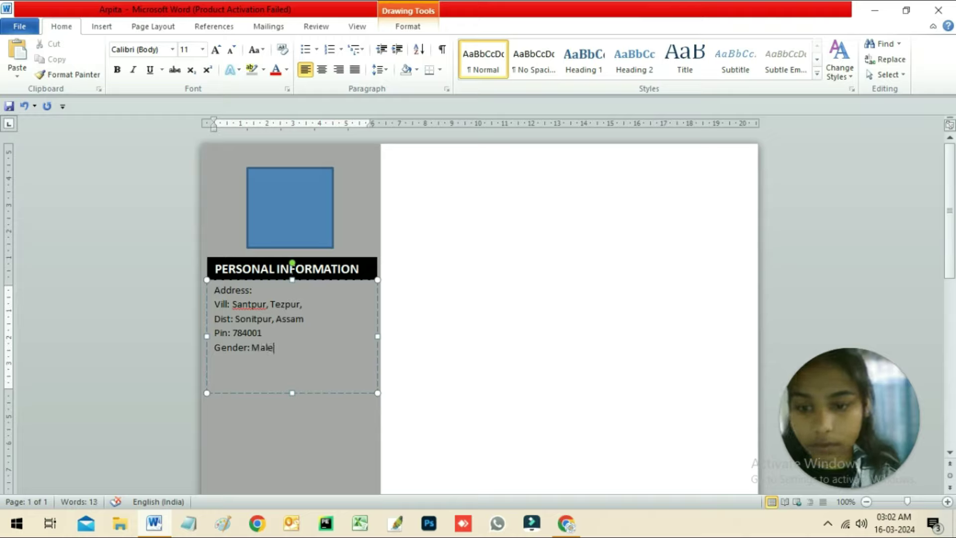
pyautogui.press('Return')
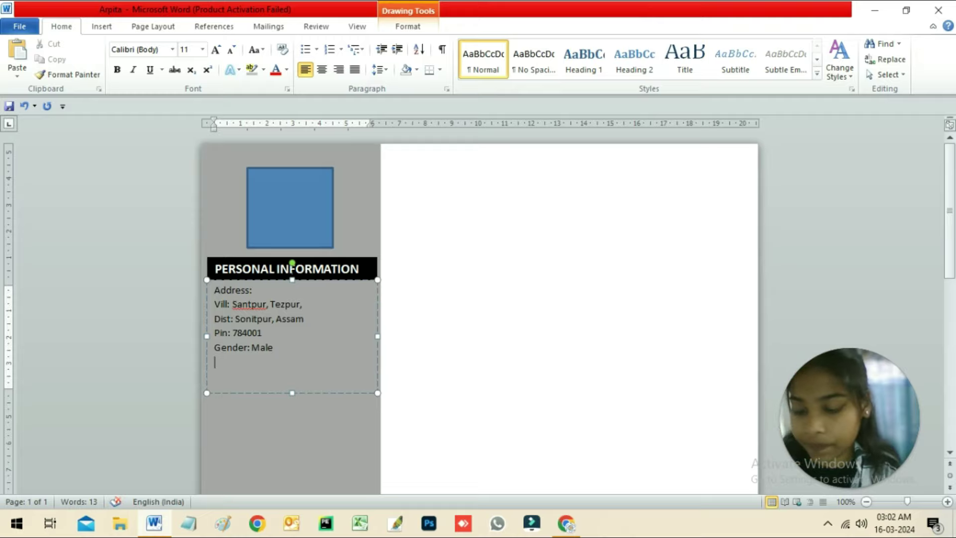
pyautogui.write('Date ')
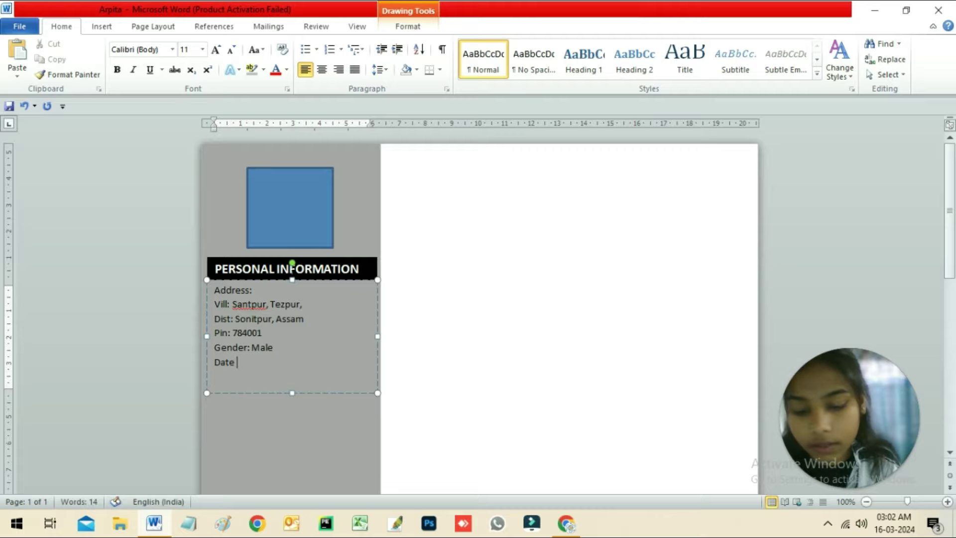
pyautogui.write('ofBir')
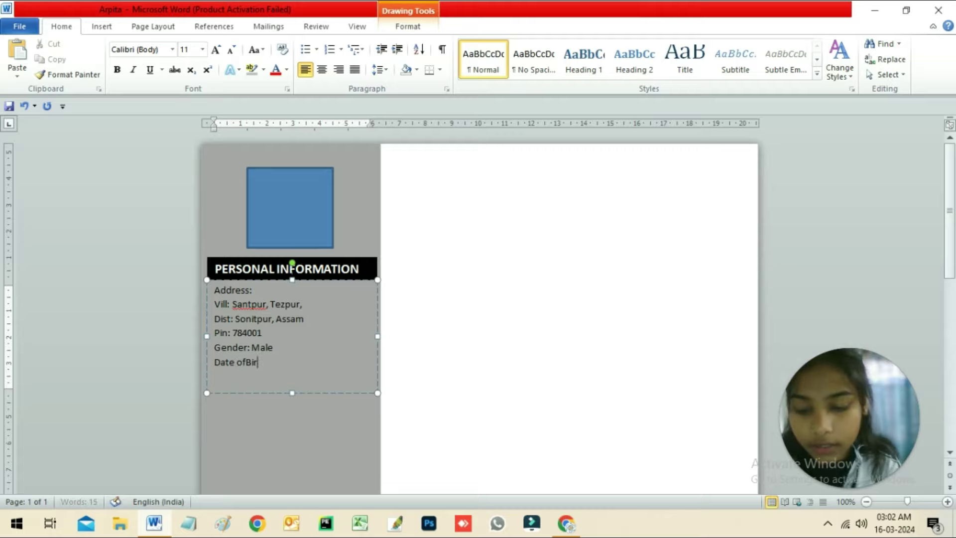
pyautogui.write('th')
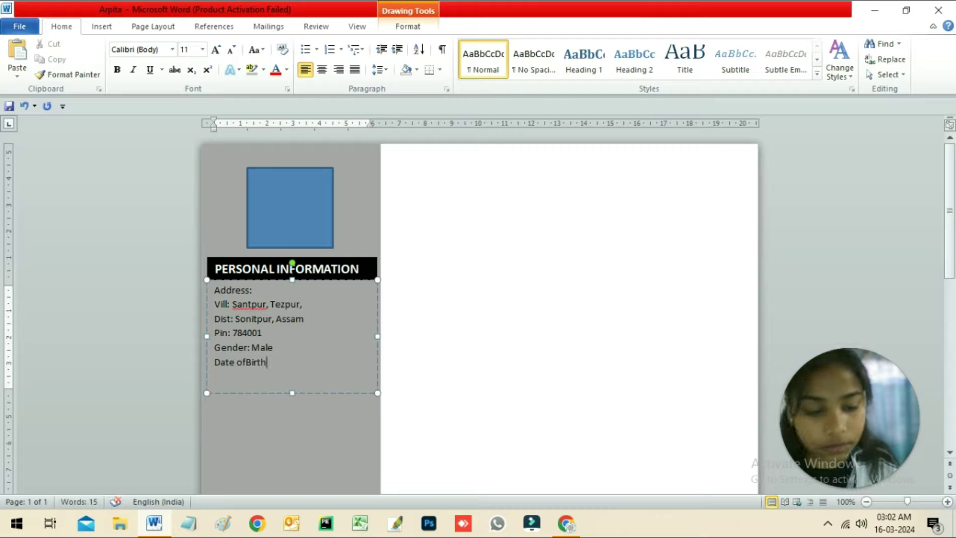
pyautogui.click(248, 362)
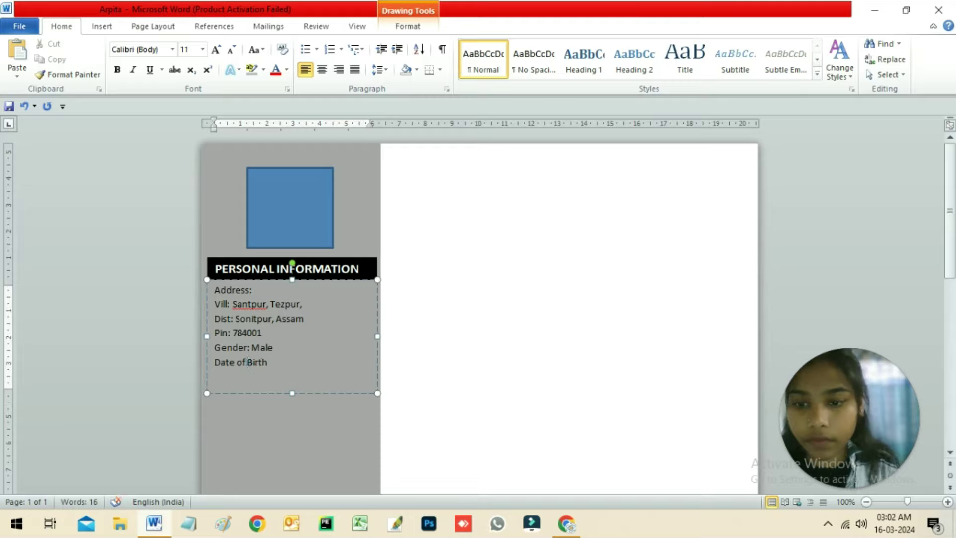
pyautogui.click(271, 362)
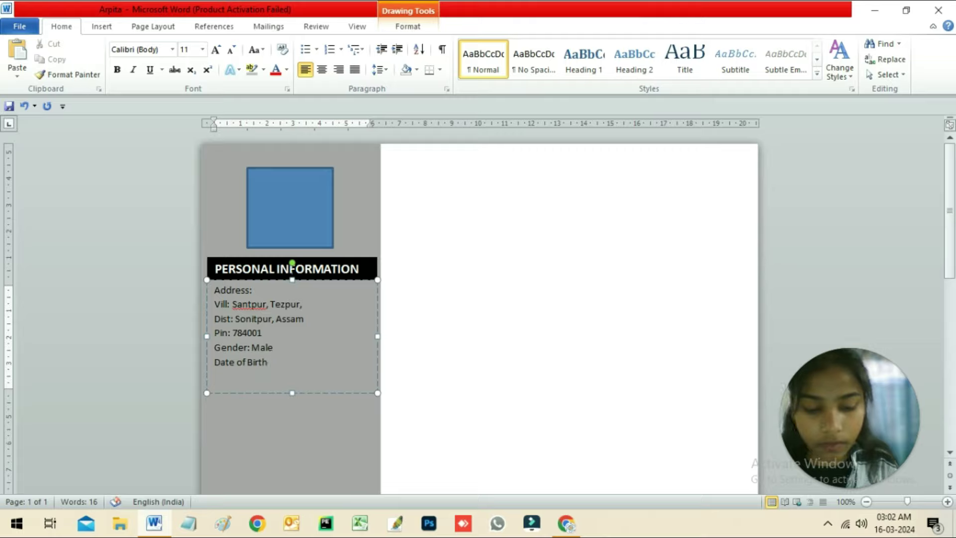
pyautogui.write(':')
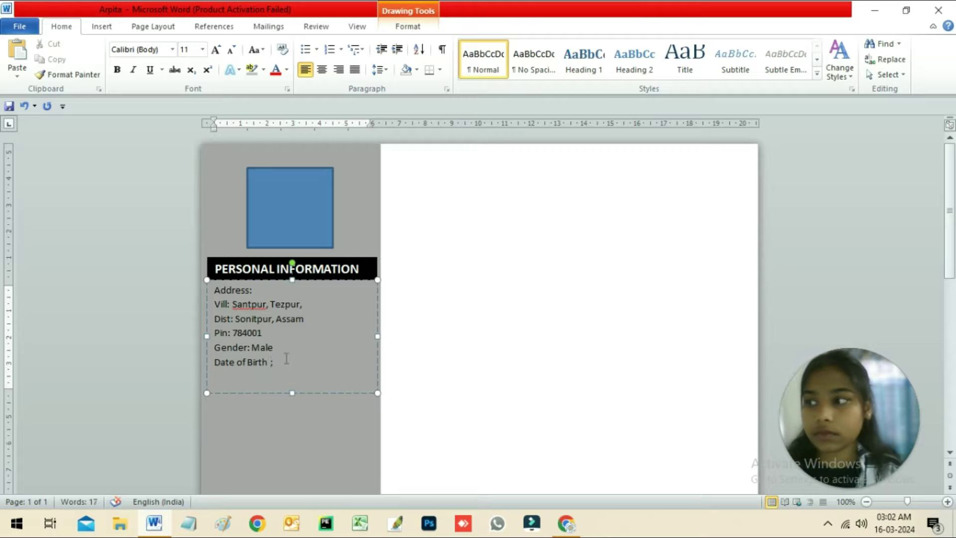
pyautogui.press('BackSpace')
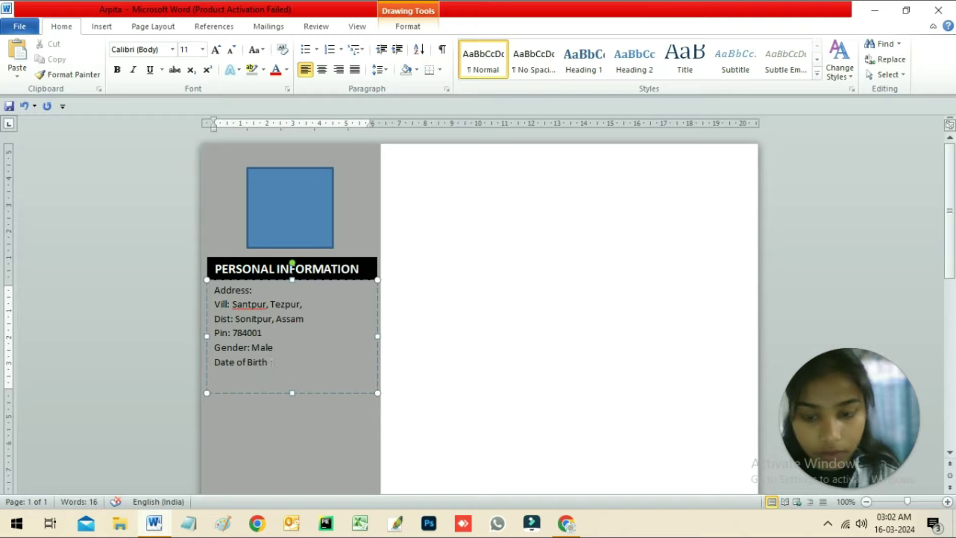
pyautogui.write(': ')
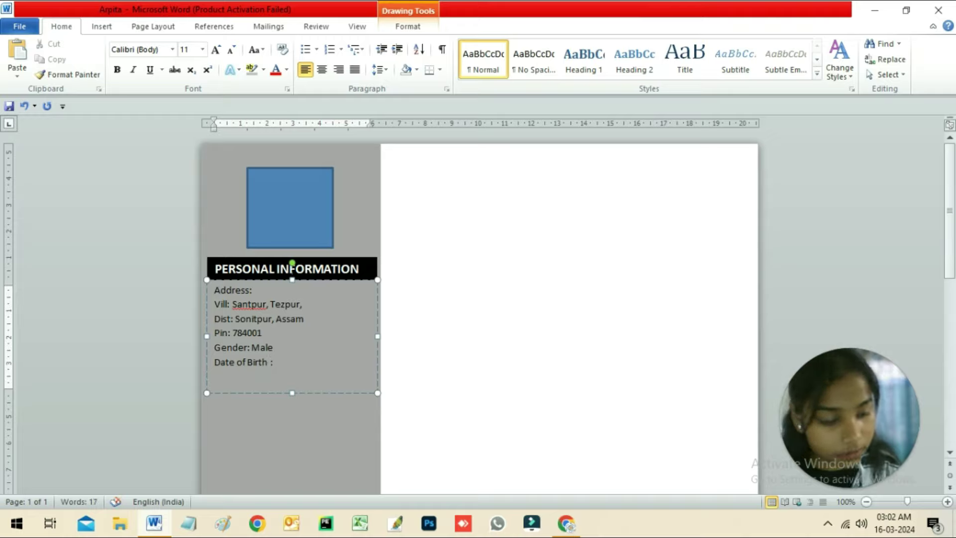
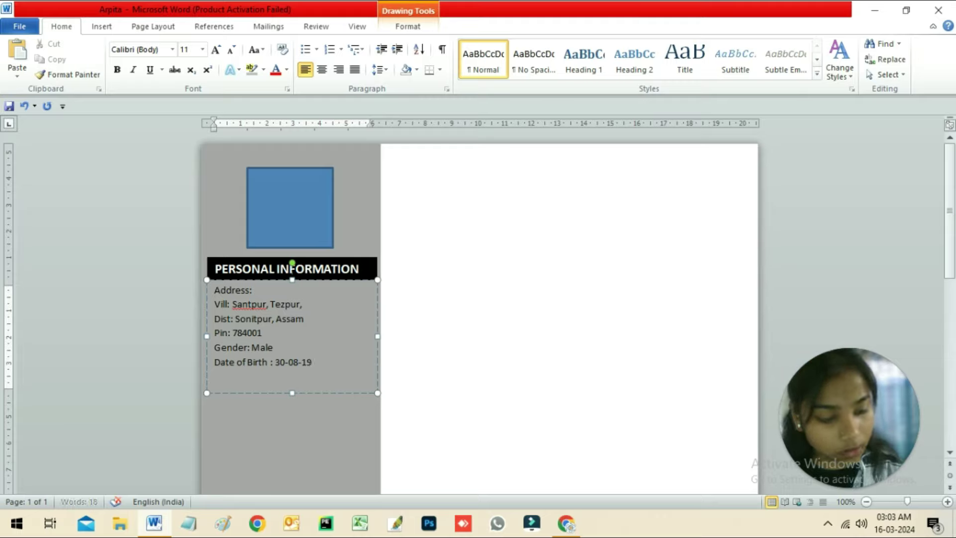
pyautogui.write('94')
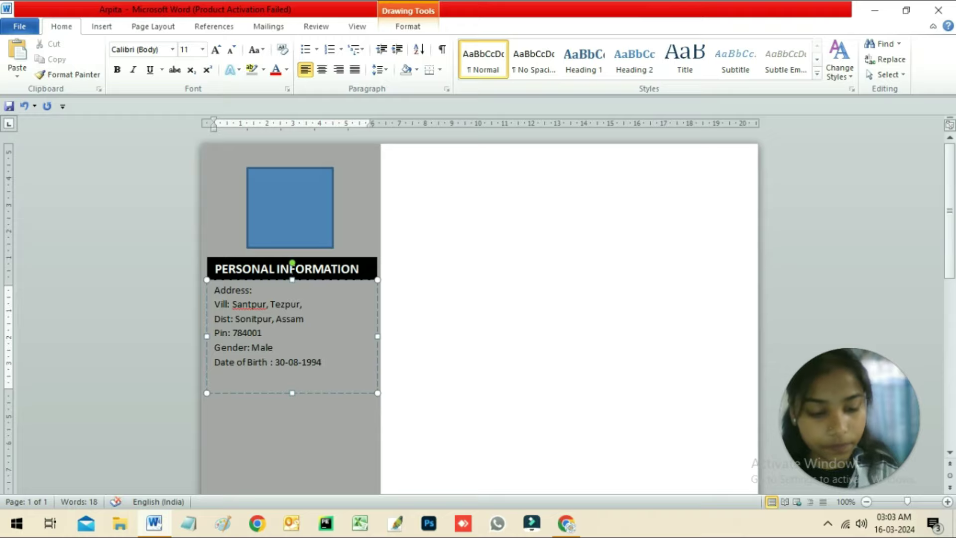
# Add a 'Marital Status: Unmarried' line below the birth date
pyautogui.press('Return')
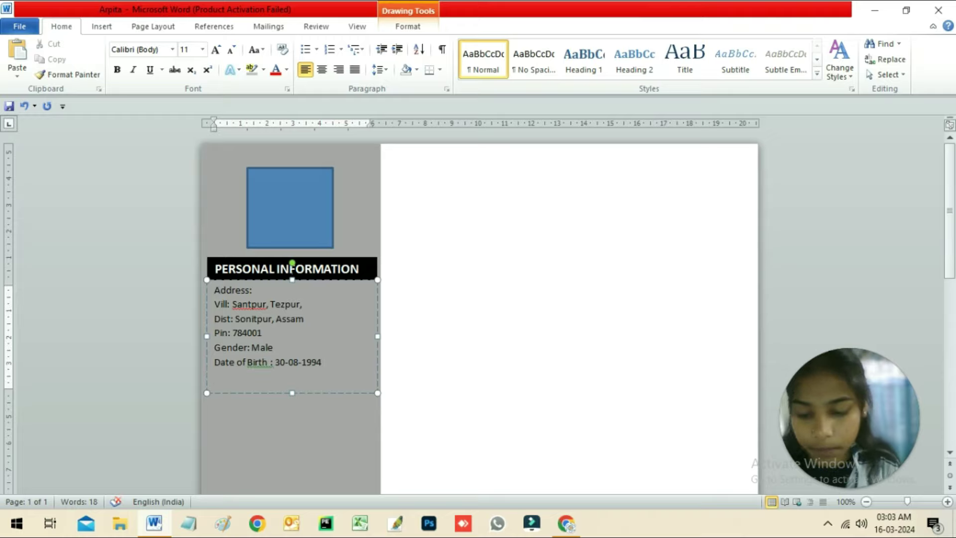
pyautogui.write('Mari')
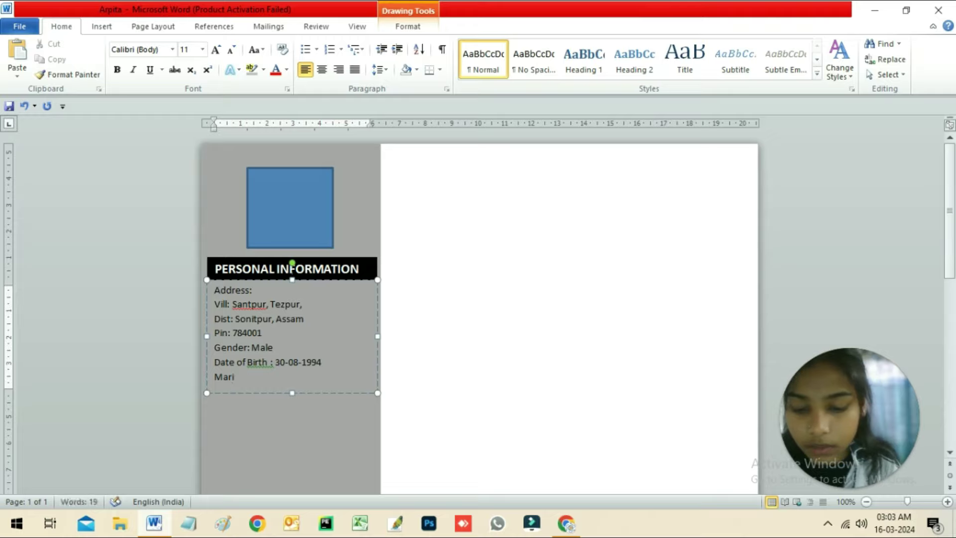
pyautogui.write('tual')
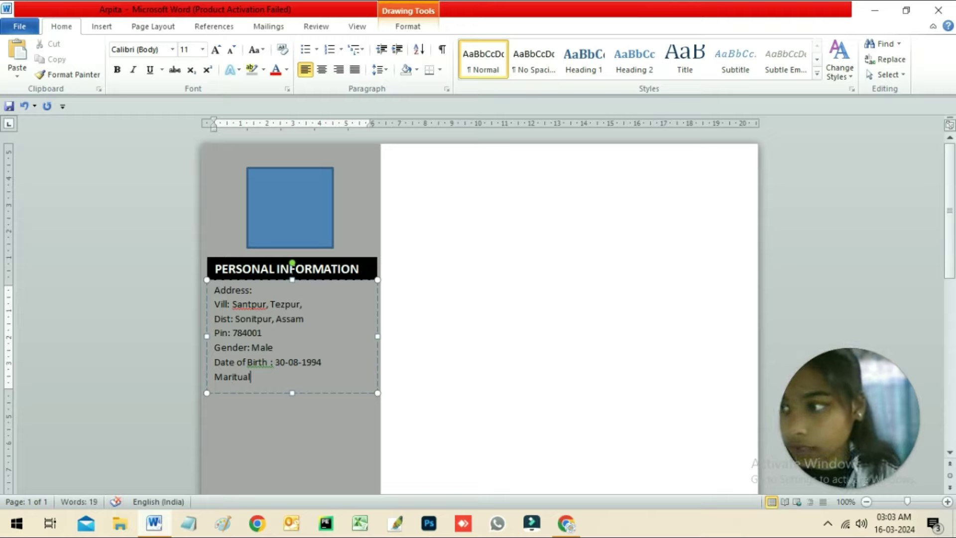
pyautogui.press('BackSpace')
pyautogui.press('BackSpace')
pyautogui.press('BackSpace')
pyautogui.press('BackSpace')
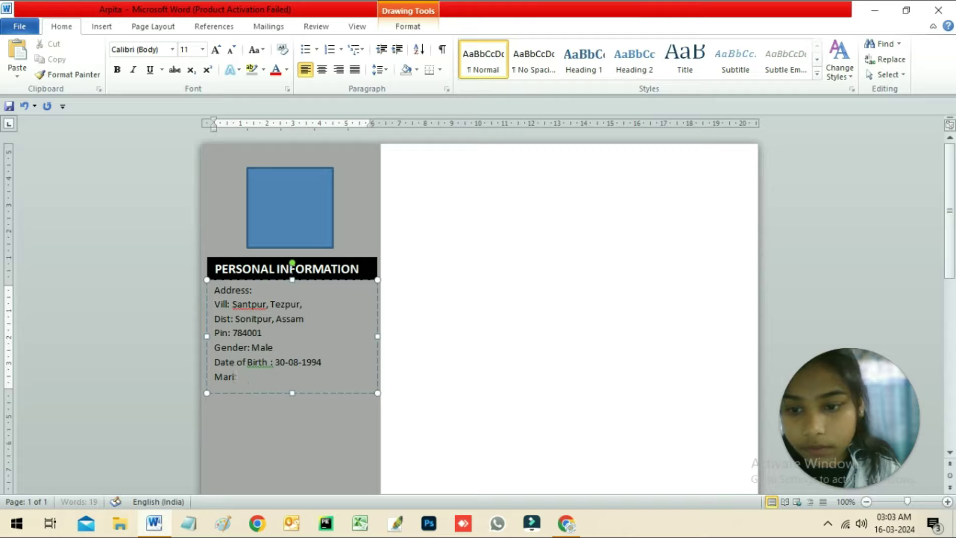
pyautogui.write('tal')
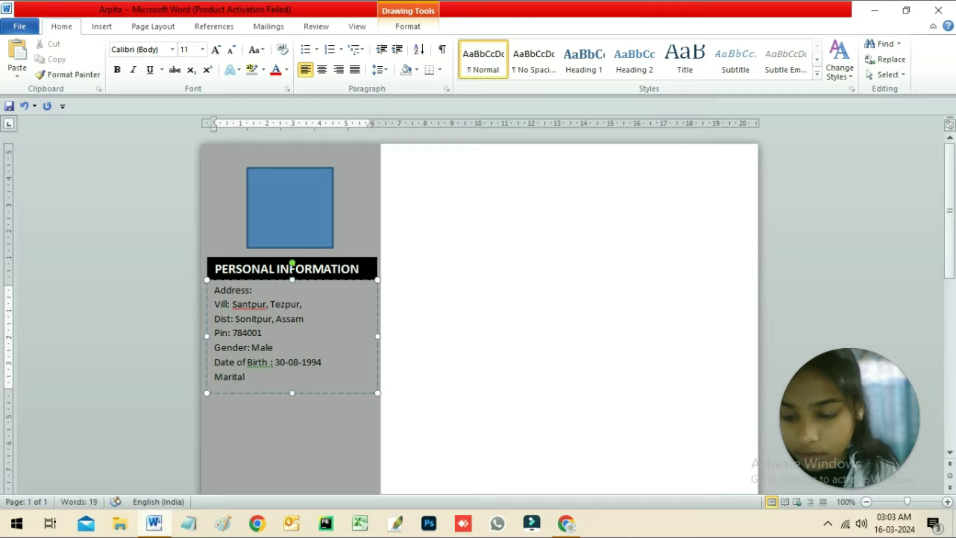
pyautogui.write(' Status')
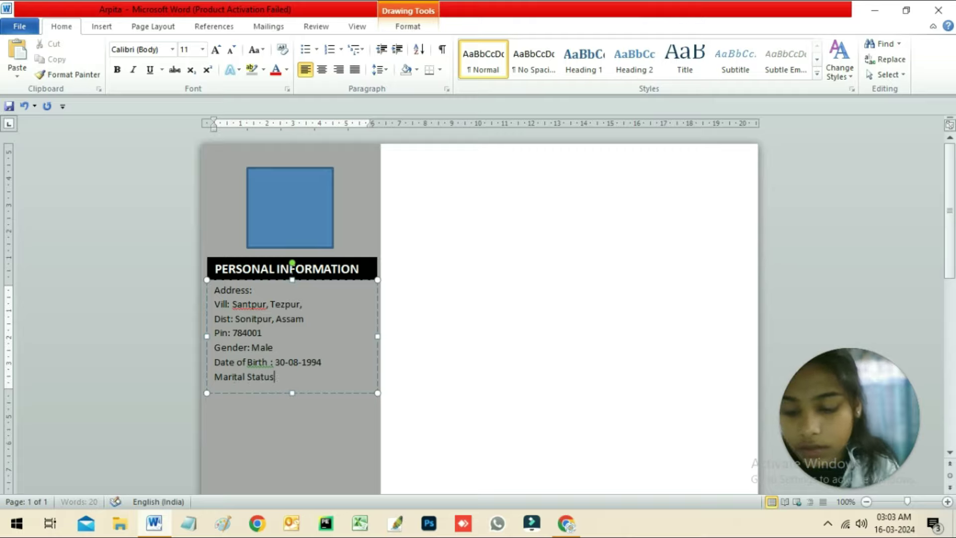
pyautogui.write(': ')
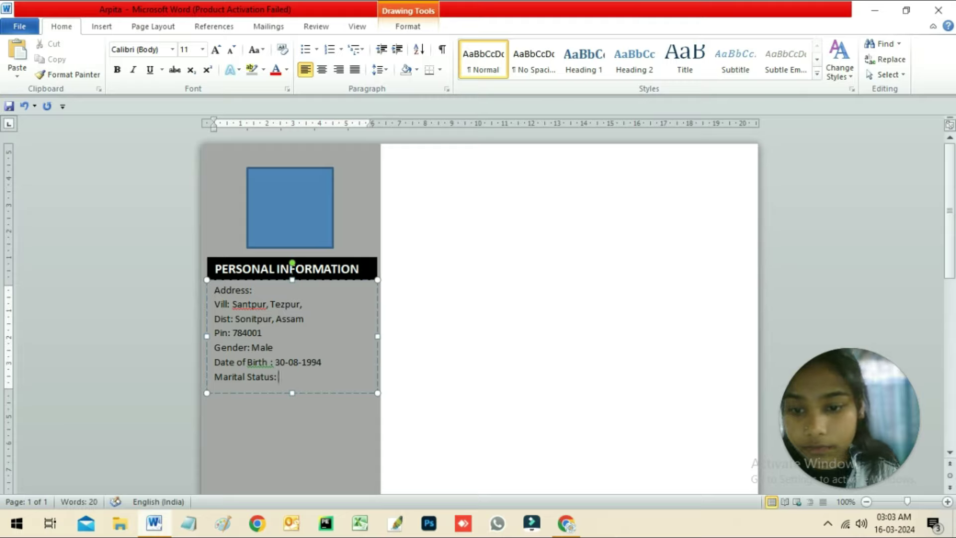
pyautogui.write('Unma')
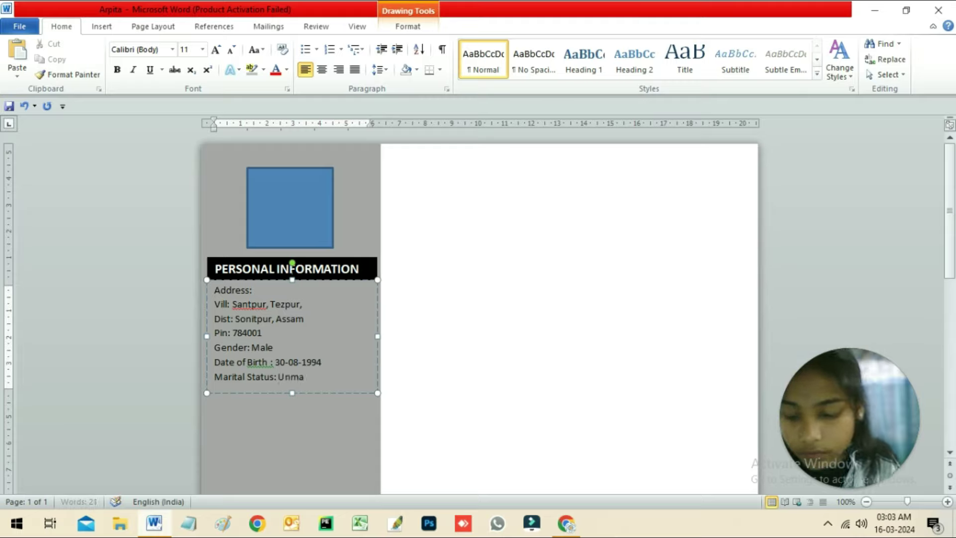
pyautogui.write('rri')
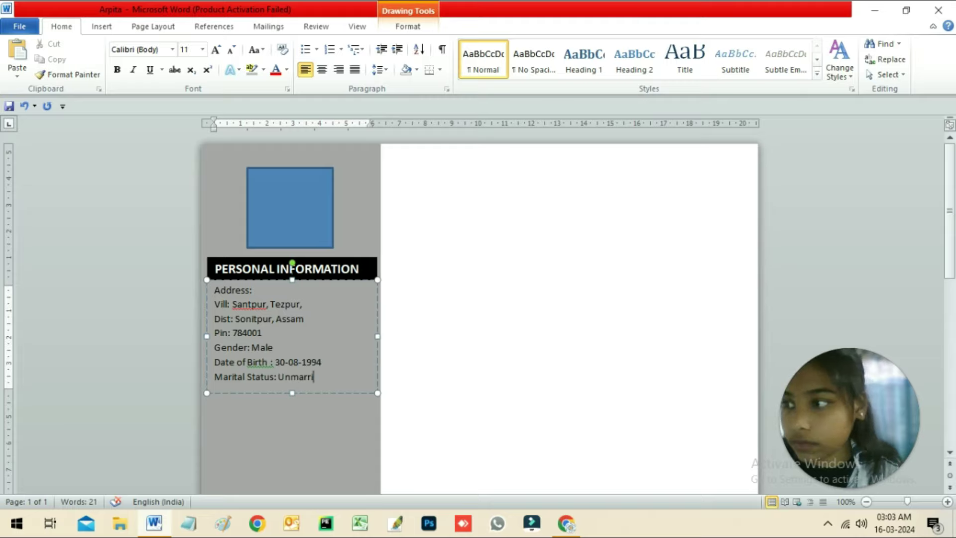
pyautogui.write('ed')
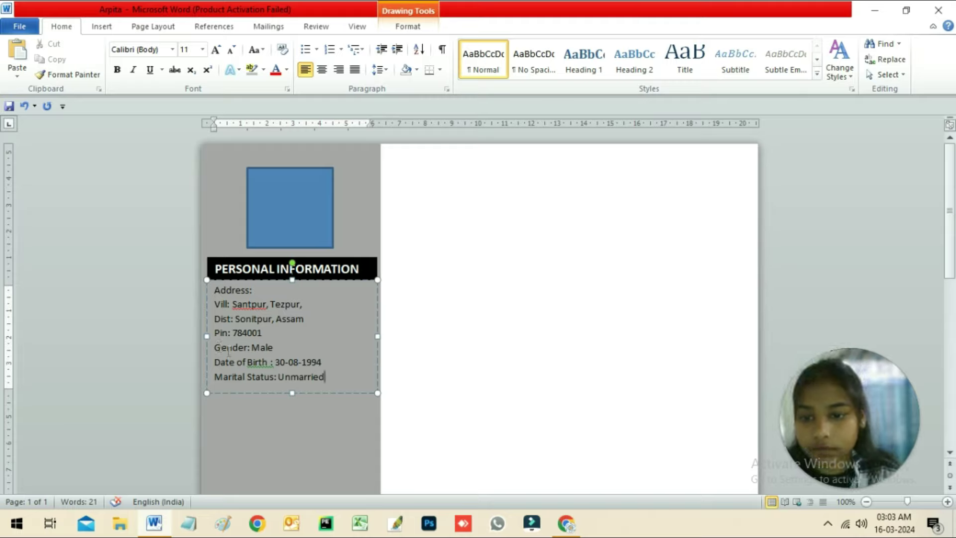
# Set the Gender, Date of Birth and Marital Status lines to 1.0 line spacing
pyautogui.moveTo(229, 350); pyautogui.dragTo(329, 384)
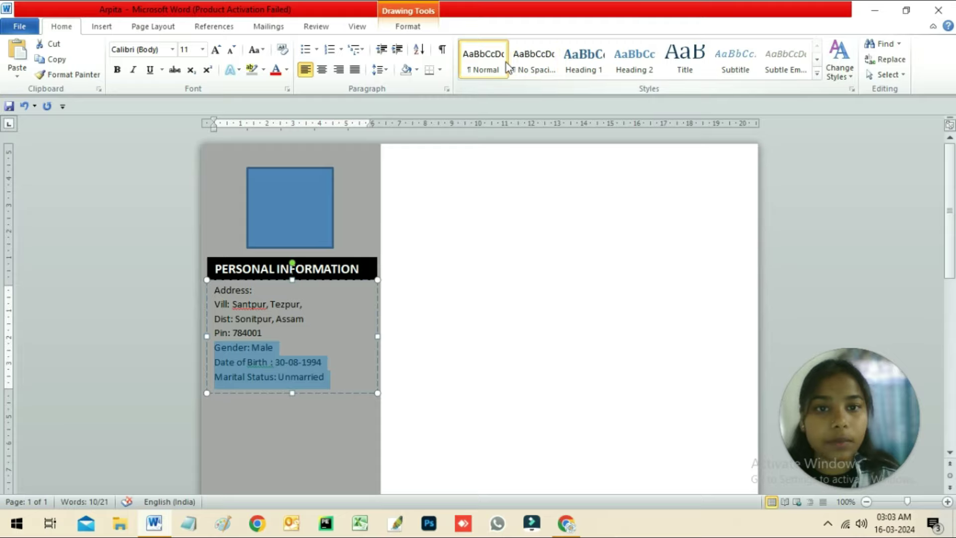
pyautogui.click(388, 67)
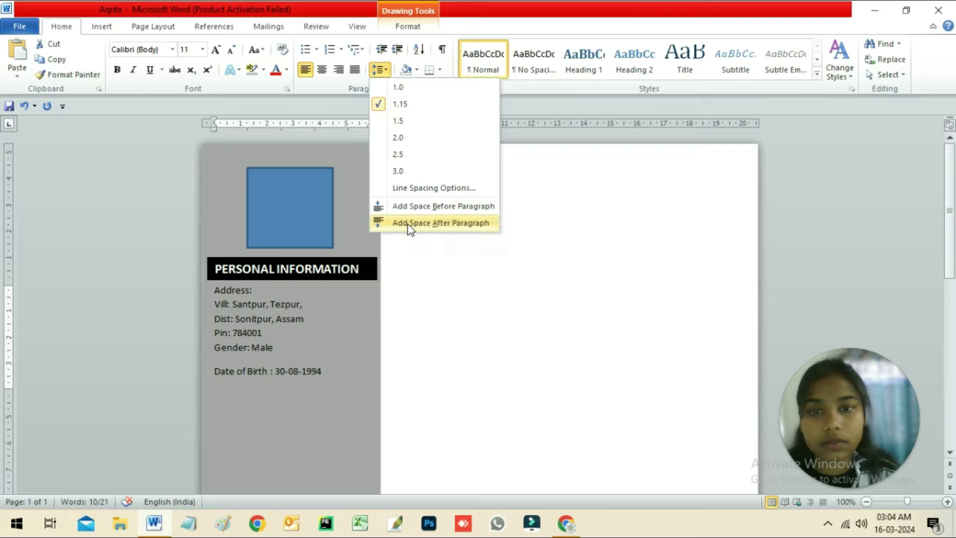
pyautogui.click(404, 85)
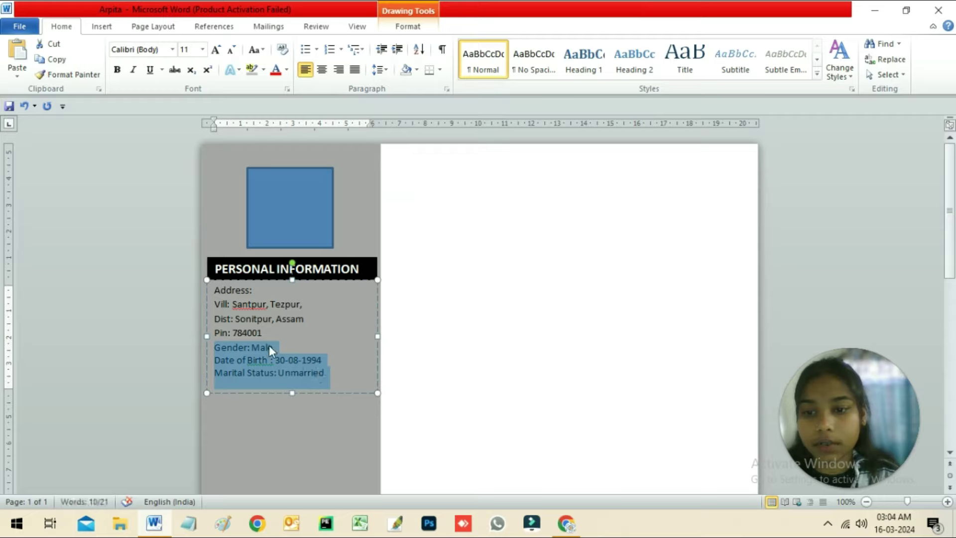
pyautogui.click(214, 347)
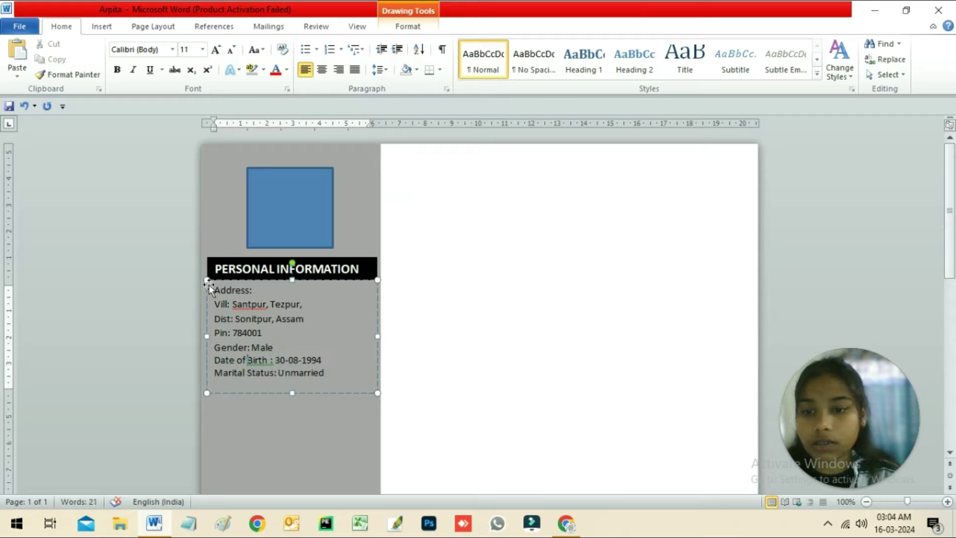
# Bold the Address:, Date of Birth : and Marital Status: labels
pyautogui.moveTo(215, 290); pyautogui.dragTo(258, 290)
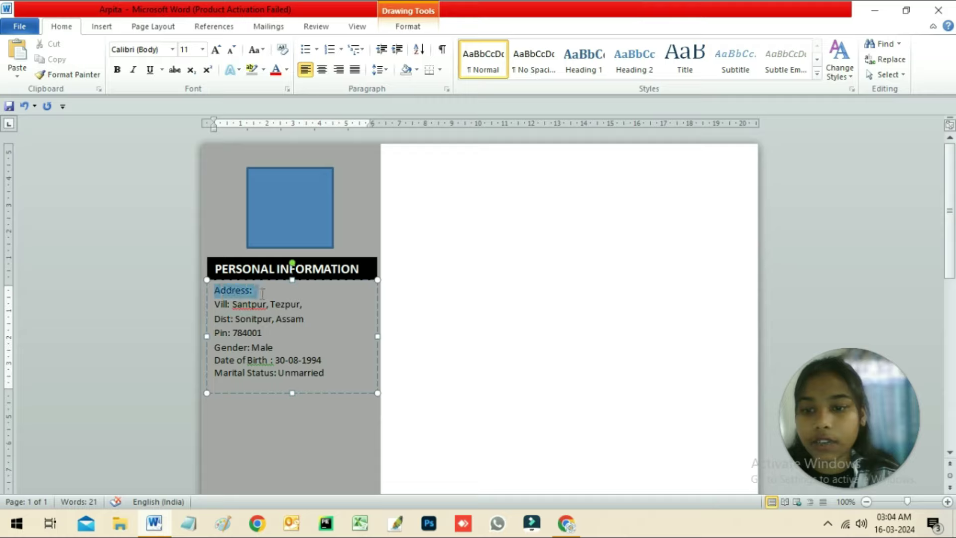
pyautogui.click(117, 70)
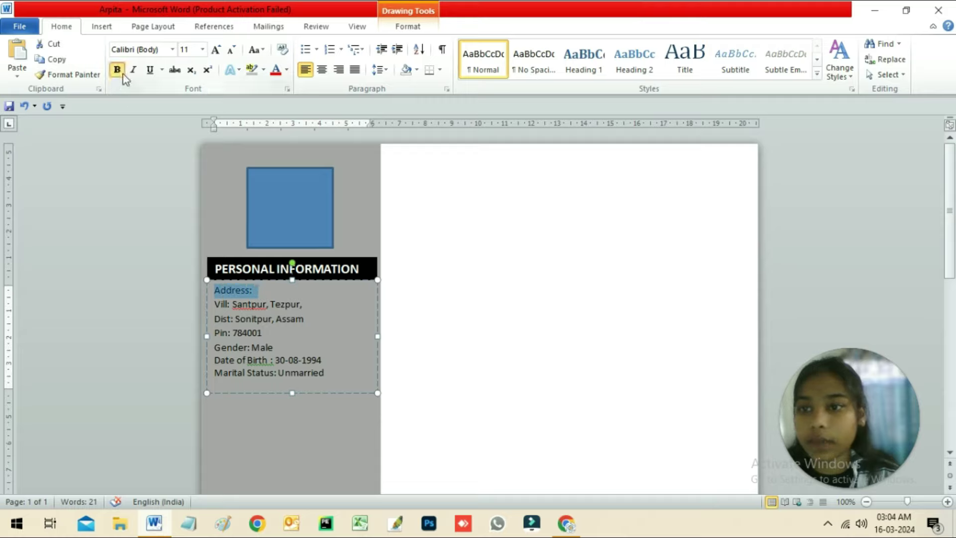
pyautogui.click(213, 346)
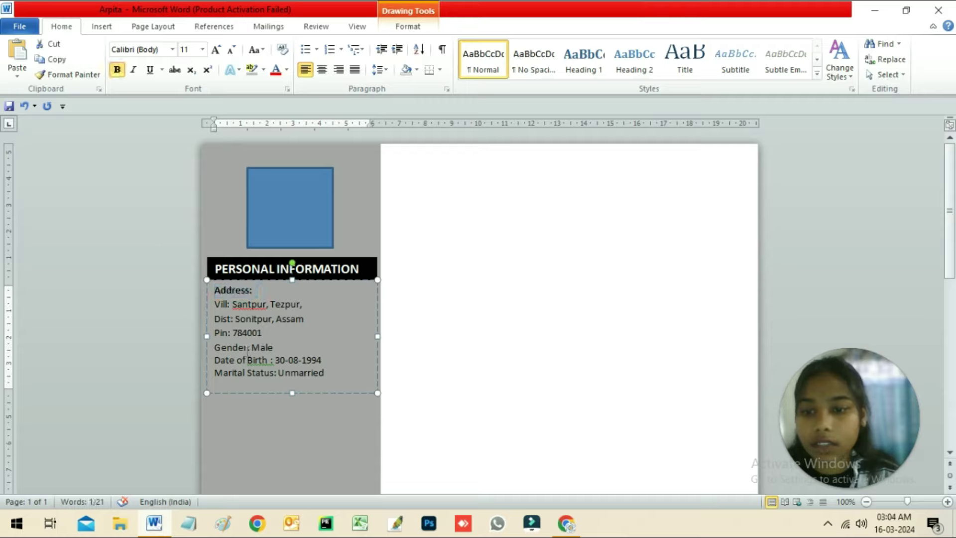
pyautogui.moveTo(214, 347); pyautogui.dragTo(247, 348)
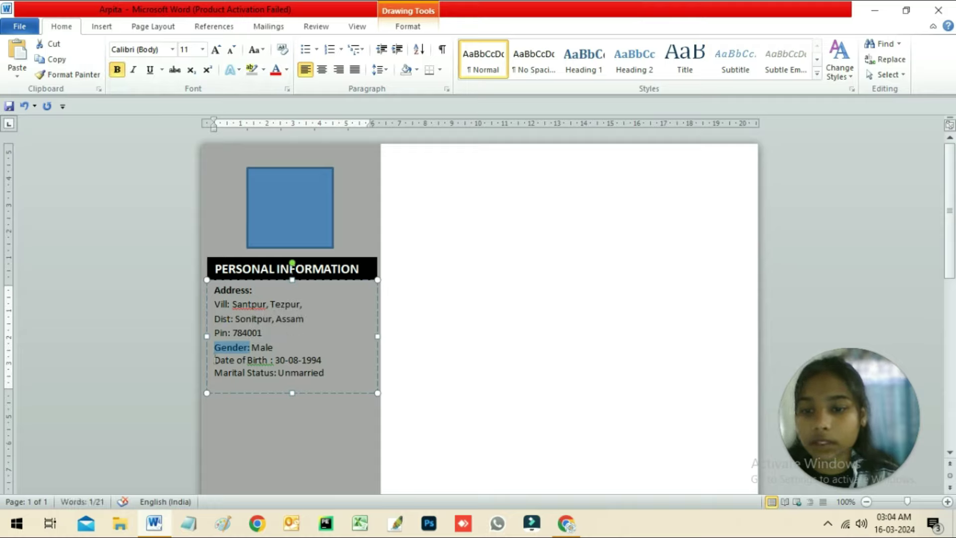
pyautogui.click(227, 363)
pyautogui.moveTo(226, 360); pyautogui.dragTo(274, 366)
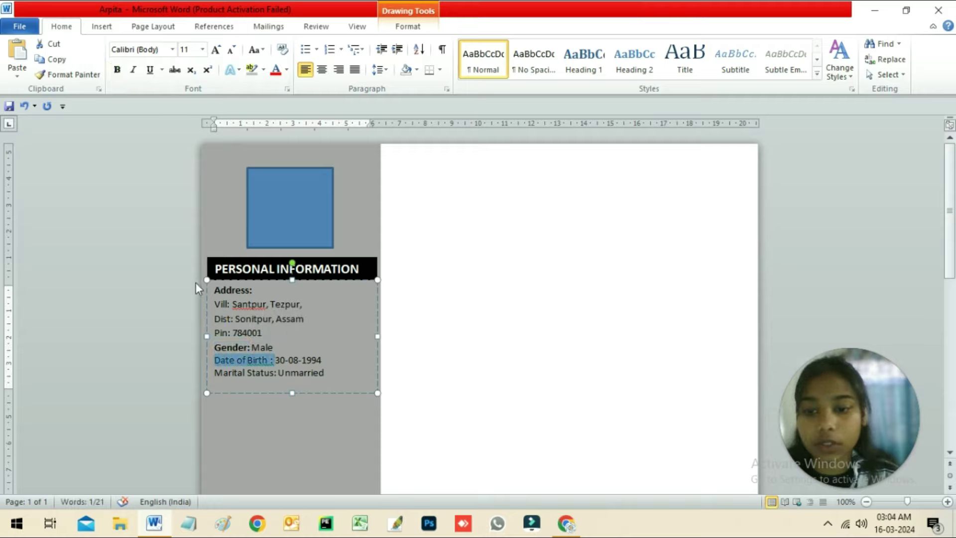
pyautogui.click(119, 74)
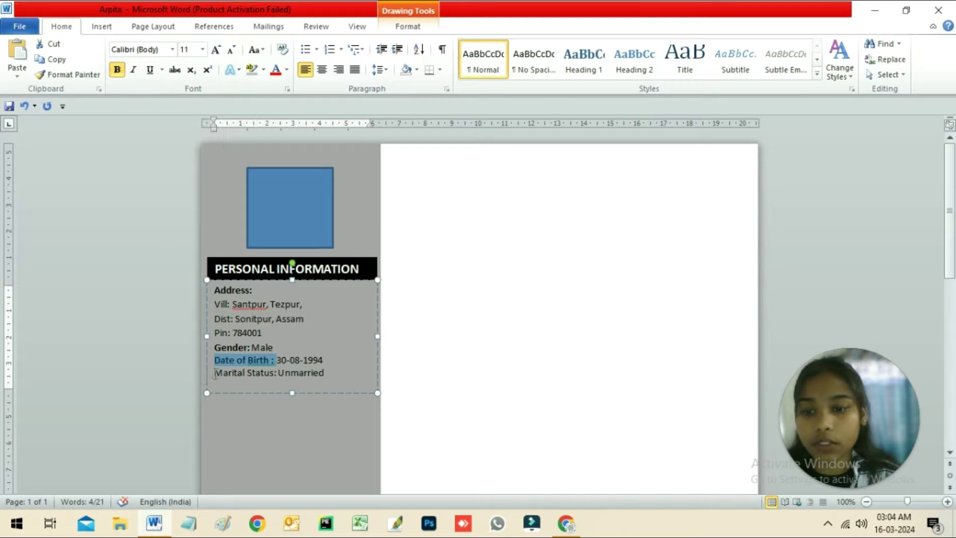
pyautogui.moveTo(214, 374); pyautogui.dragTo(277, 383)
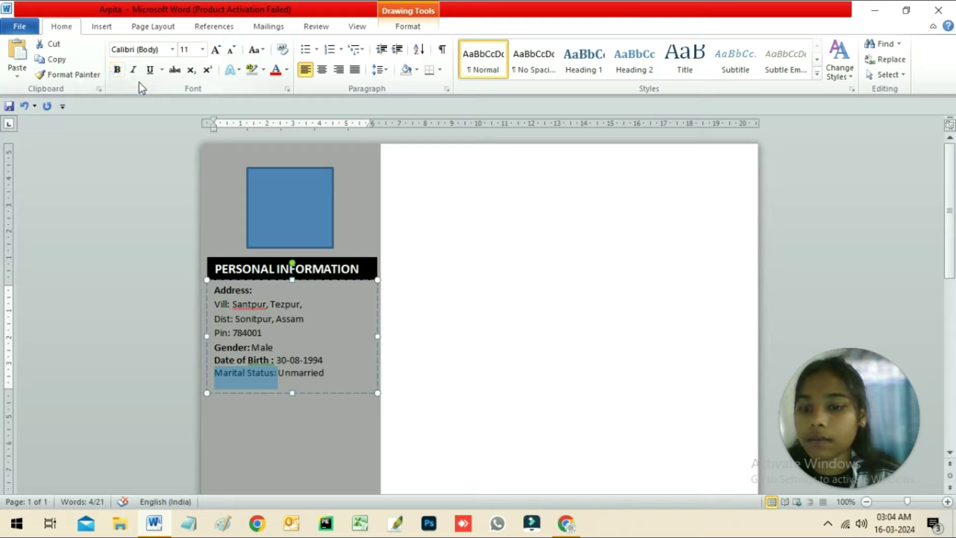
pyautogui.click(118, 70)
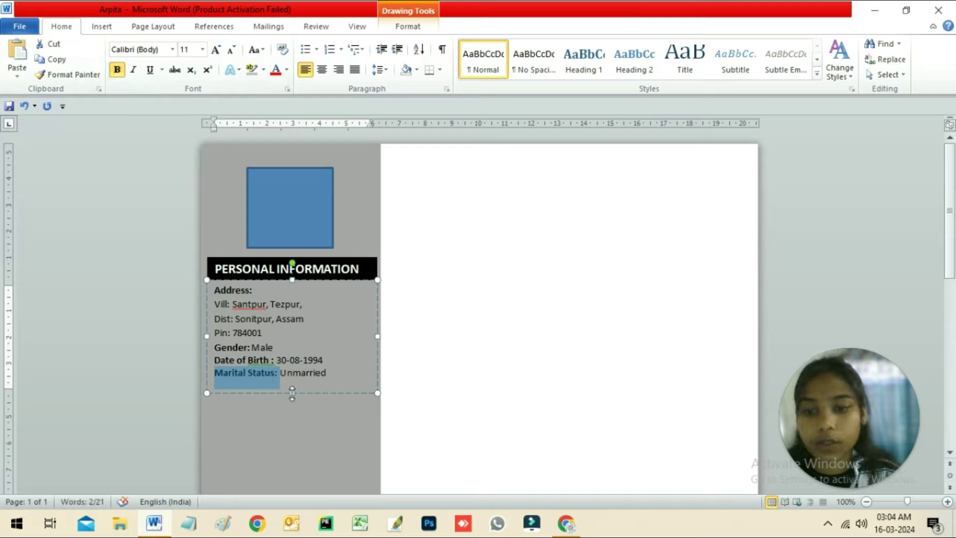
# Shorten the personal details text box to fit its text
pyautogui.moveTo(292, 394); pyautogui.dragTo(295, 388)
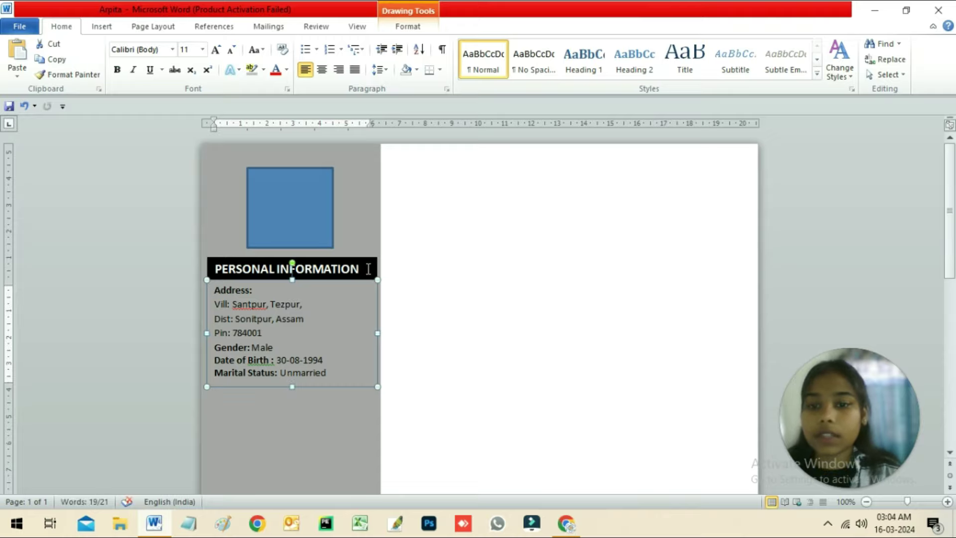
pyautogui.scroll(-3, 359, 337)
pyautogui.scroll(-3, 368, 331)
pyautogui.scroll(6, 364, 347)
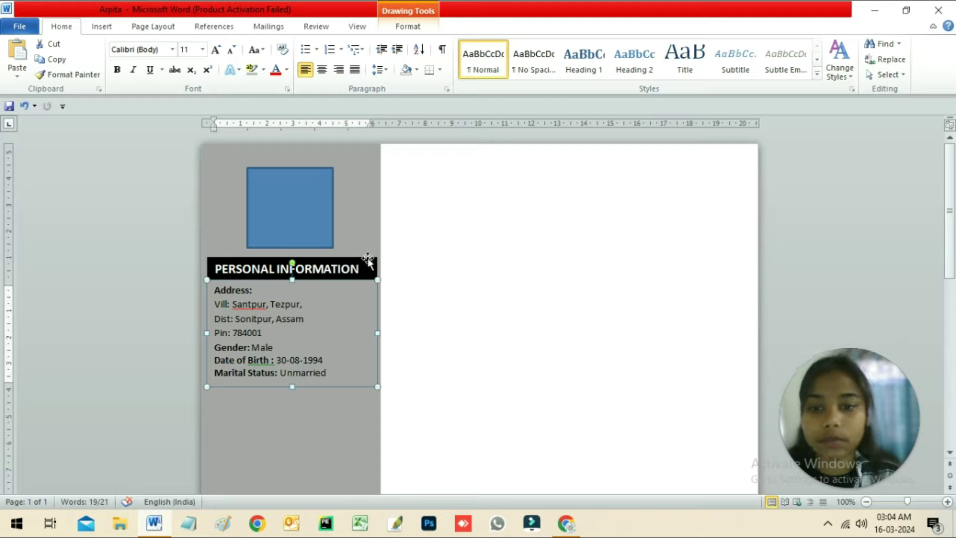
# Copy the PERSONAL INFORMATION bar and place the copy below Marital Status
pyautogui.click(367, 261)
pyautogui.rightClick(370, 263)
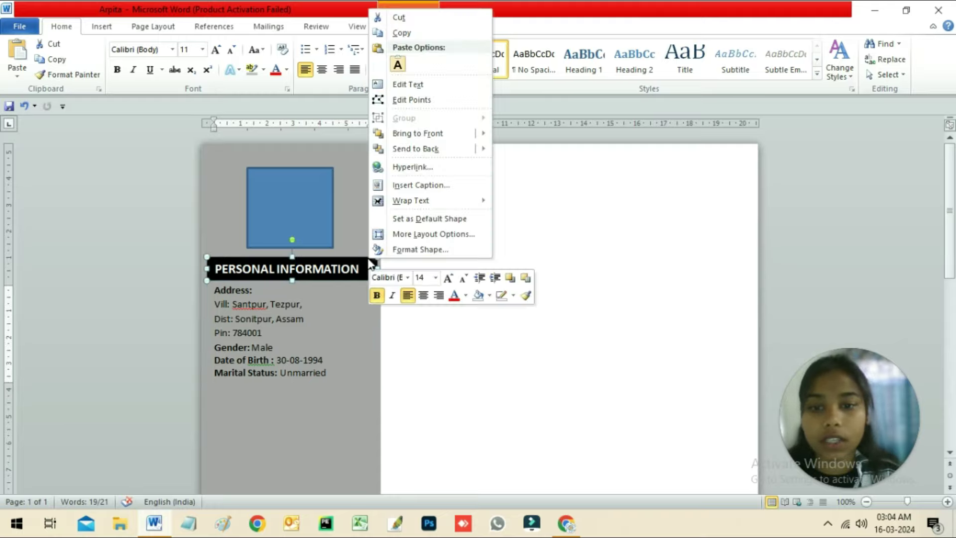
pyautogui.click(428, 33)
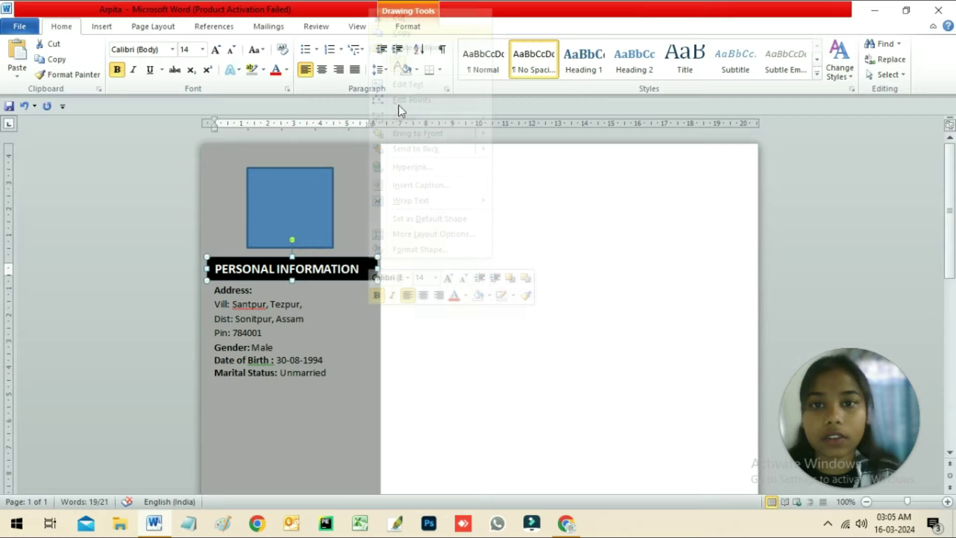
pyautogui.rightClick(355, 255)
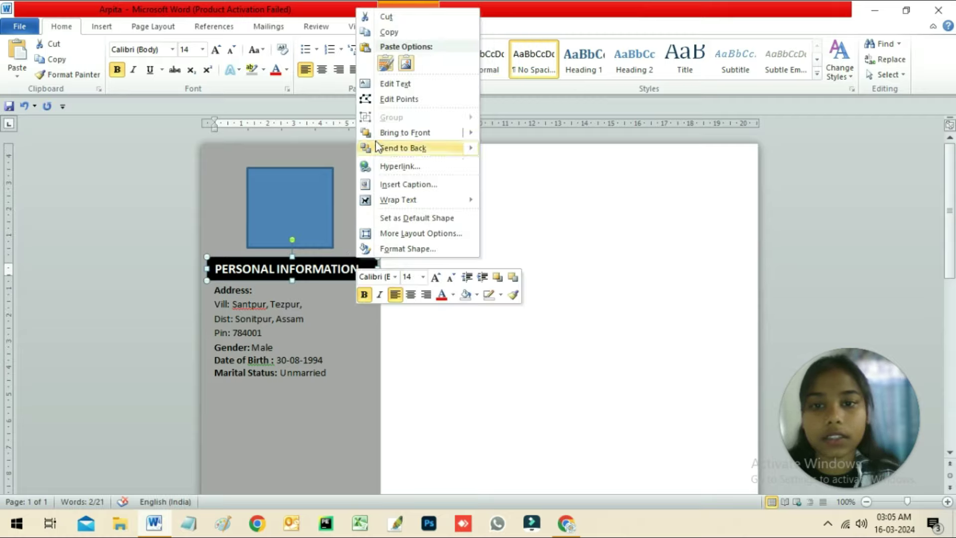
pyautogui.click(385, 63)
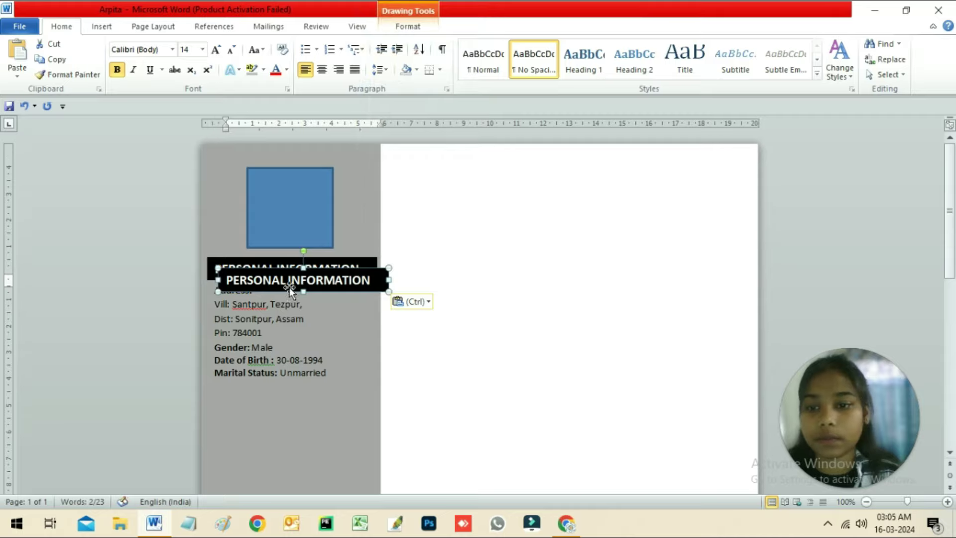
pyautogui.moveTo(289, 289)
pyautogui.mouseDown()
pyautogui.moveTo(277, 399)
pyautogui.moveTo(264, 395)
pyautogui.moveTo(355, 401)
pyautogui.mouseUp()
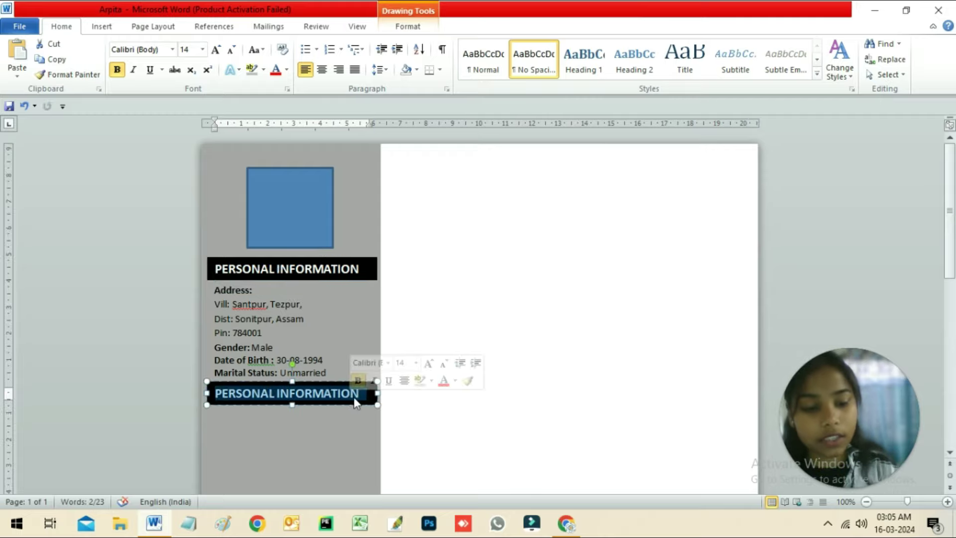
# Replace the copied bar's text with 'SKILLS' and centre it
pyautogui.press('BackSpace')
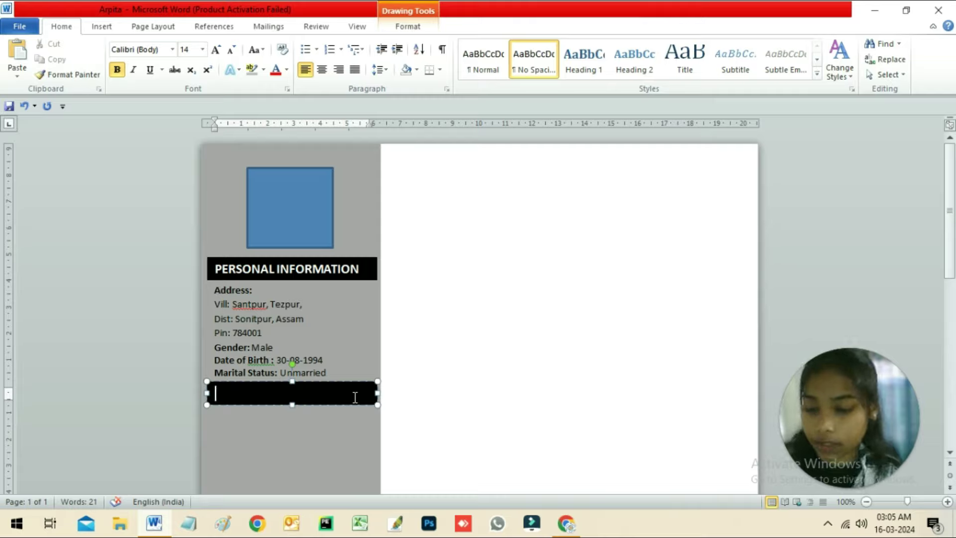
pyautogui.write('SKI')
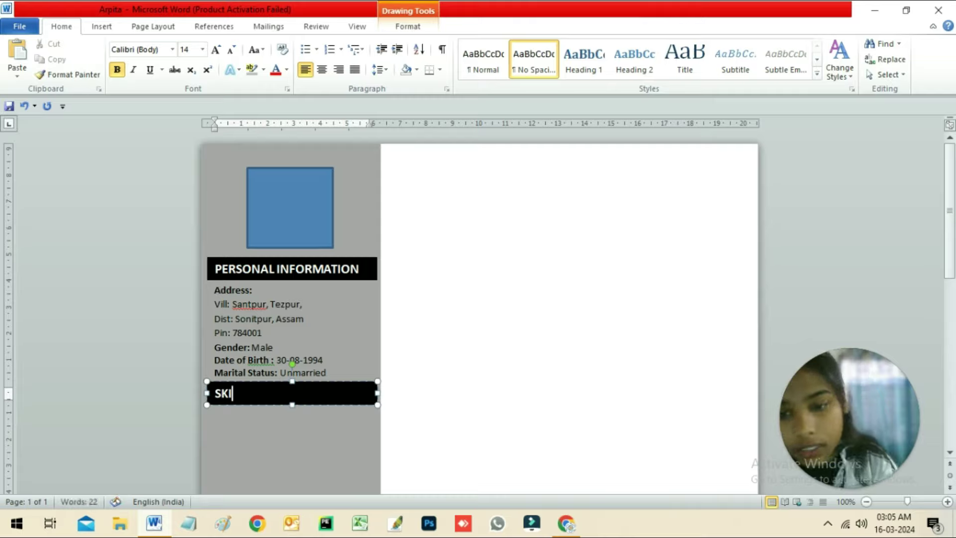
pyautogui.write('LLS')
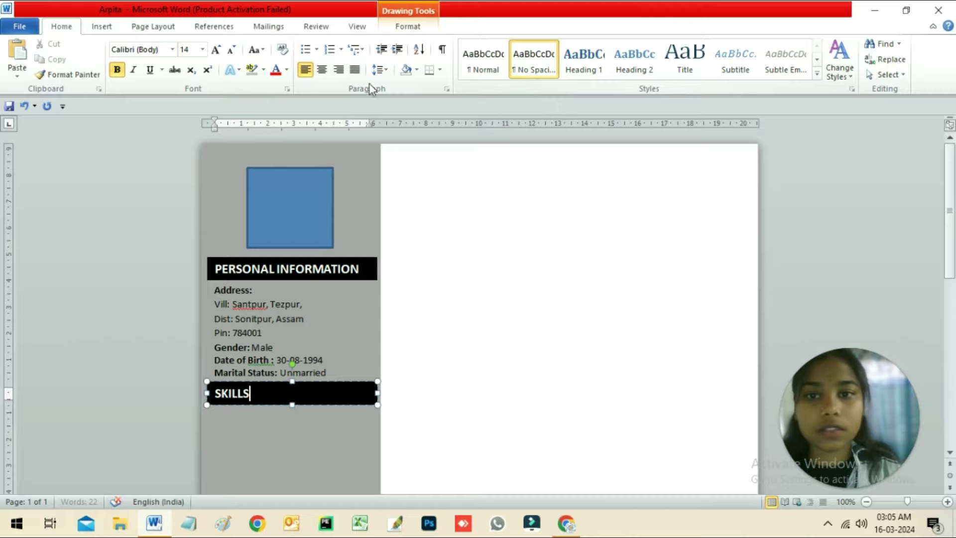
pyautogui.click(322, 70)
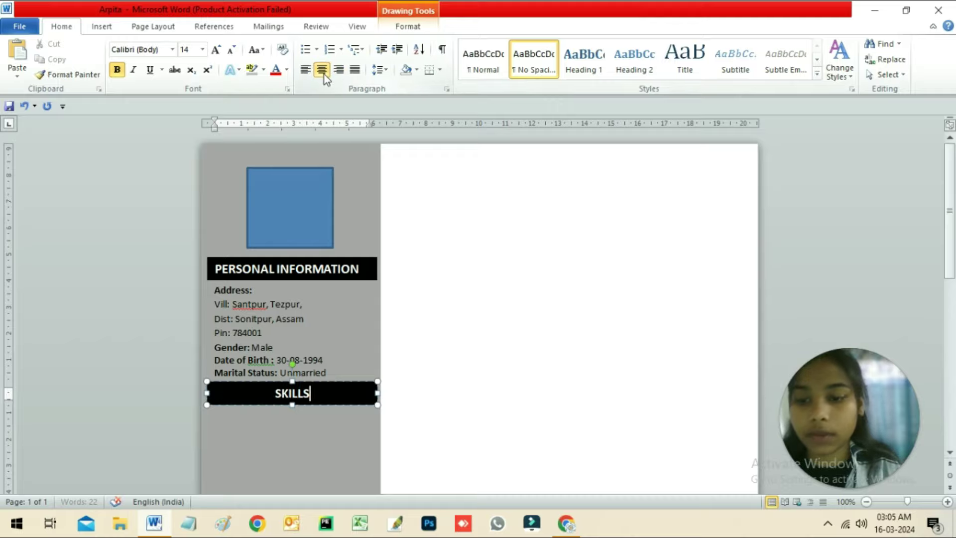
pyautogui.scroll(-3, 265, 242)
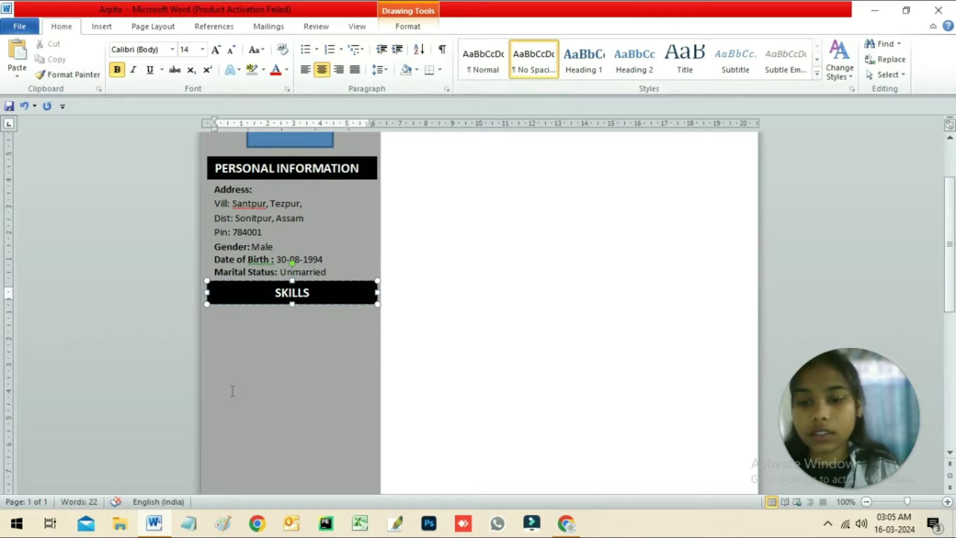
pyautogui.click(102, 27)
pyautogui.click(206, 58)
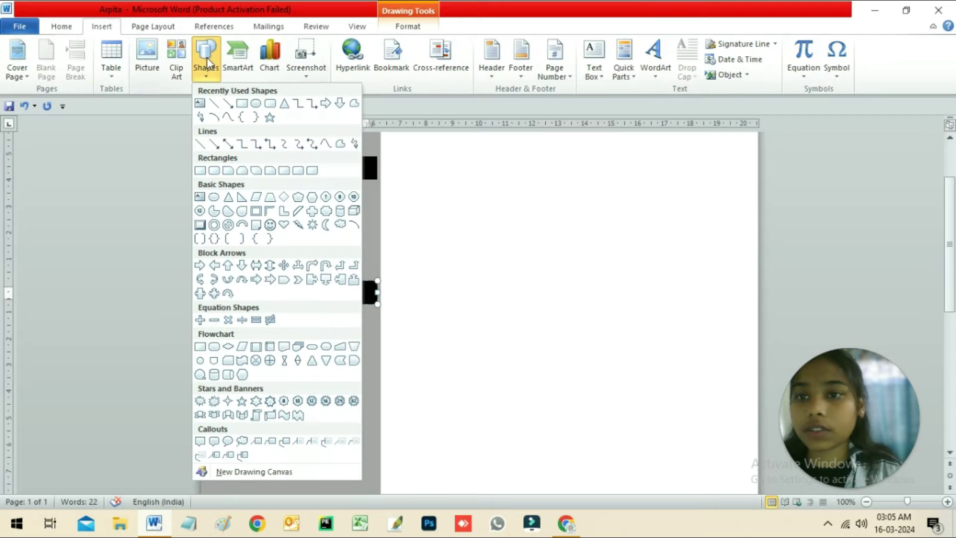
# Draw a text box below the SKILLS bar with No Fill and No Outline
pyautogui.click(201, 104)
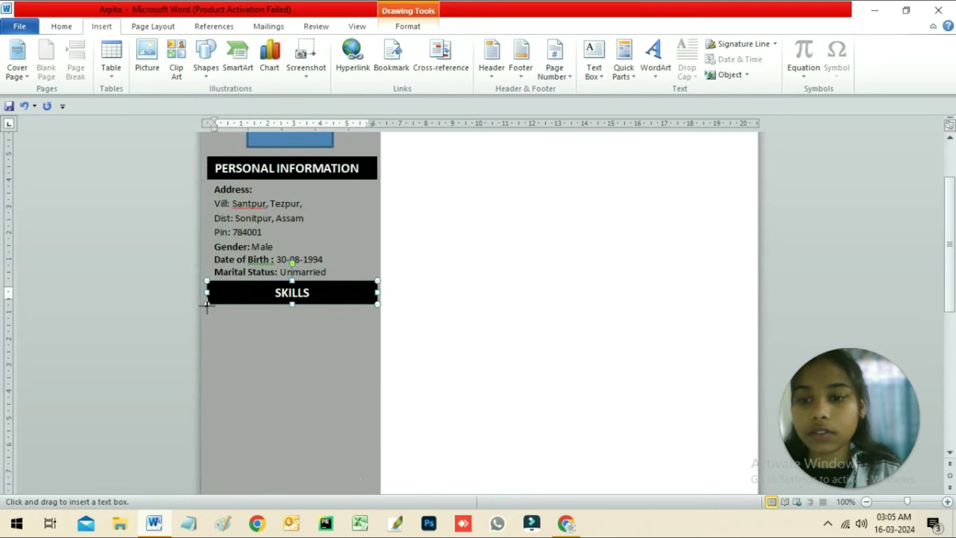
pyautogui.moveTo(207, 305); pyautogui.dragTo(377, 407)
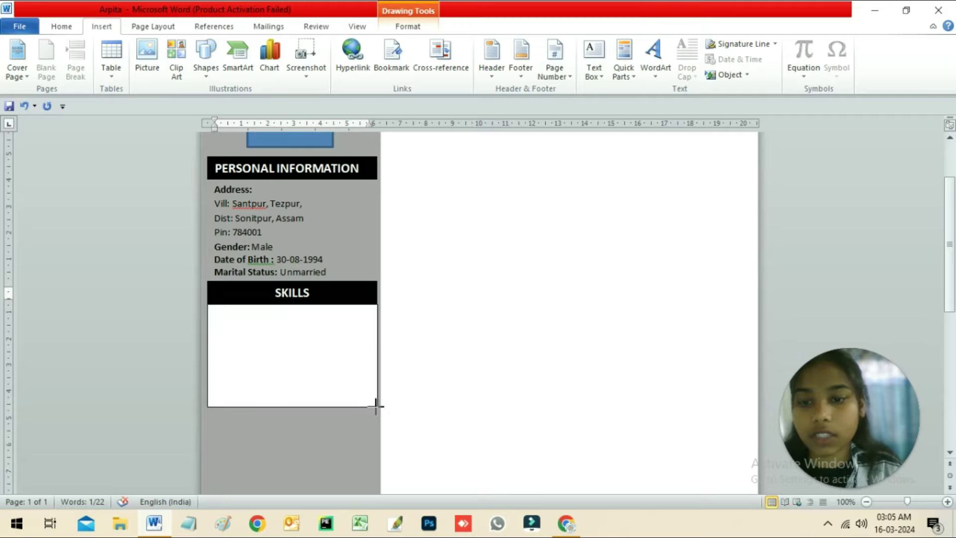
pyautogui.click(354, 46)
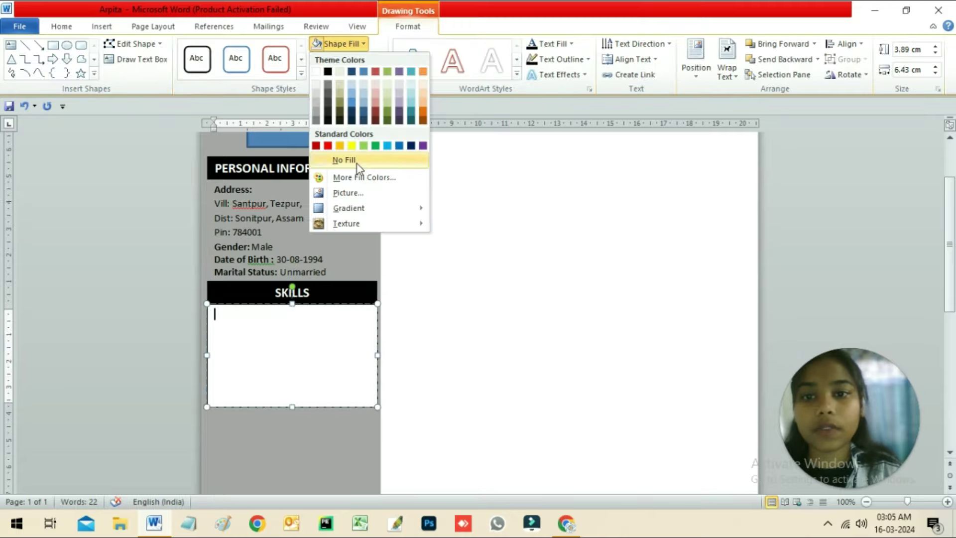
pyautogui.click(357, 163)
pyautogui.click(358, 57)
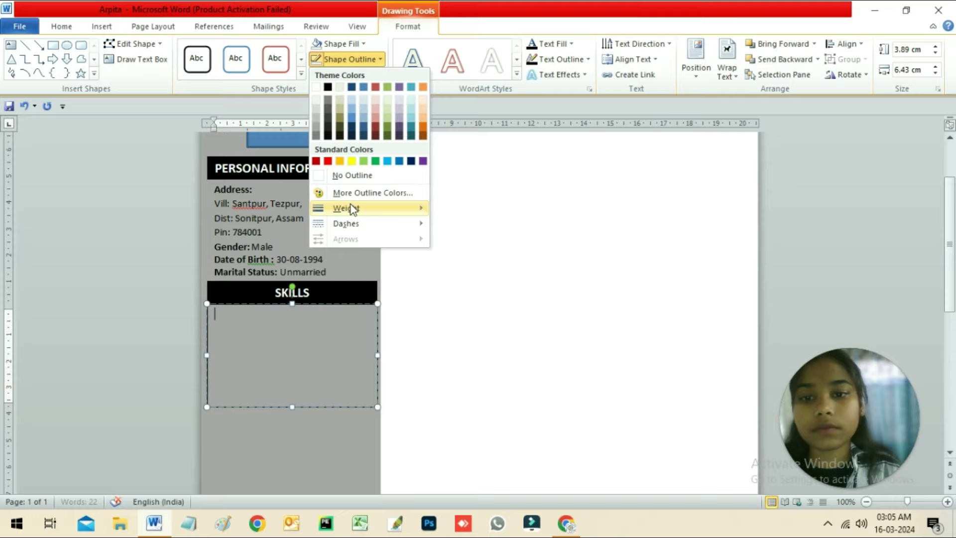
pyautogui.click(355, 176)
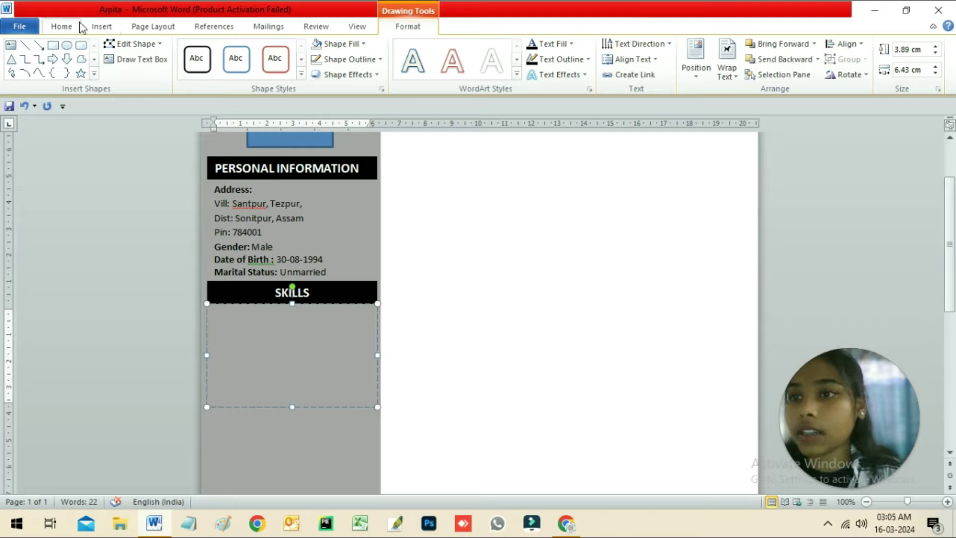
# Turn on Bullets in the SKILLS text box and drag the first-line and hanging indents left
pyautogui.click(142, 31)
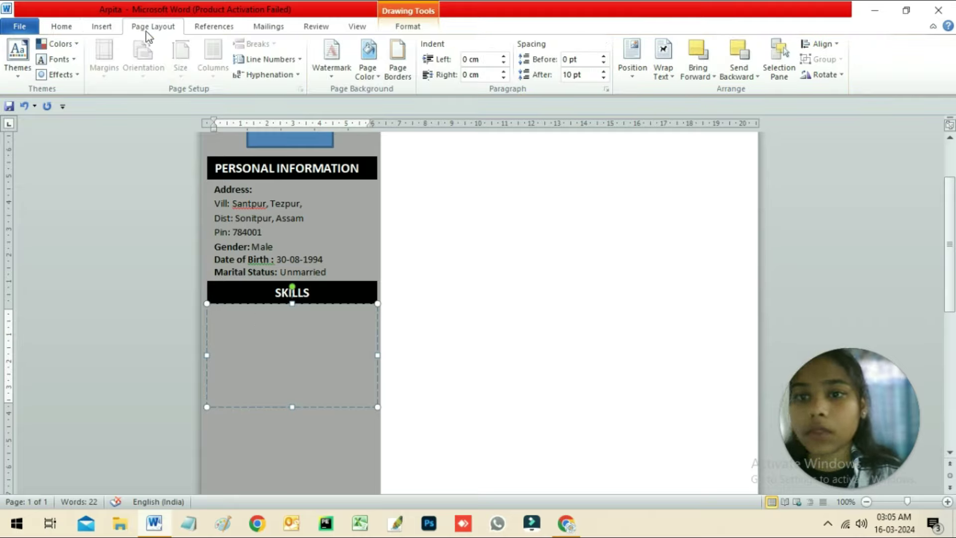
pyautogui.click(97, 26)
pyautogui.click(58, 28)
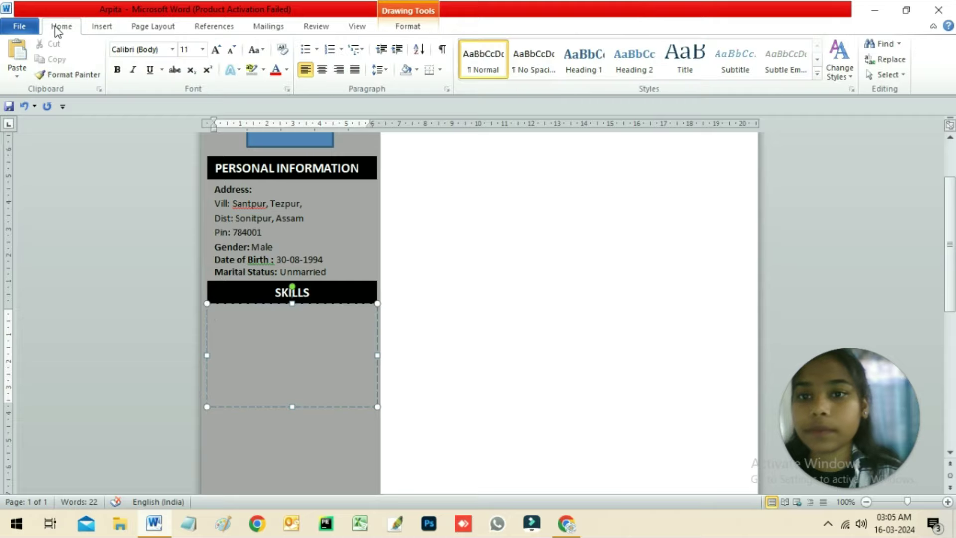
pyautogui.click(305, 50)
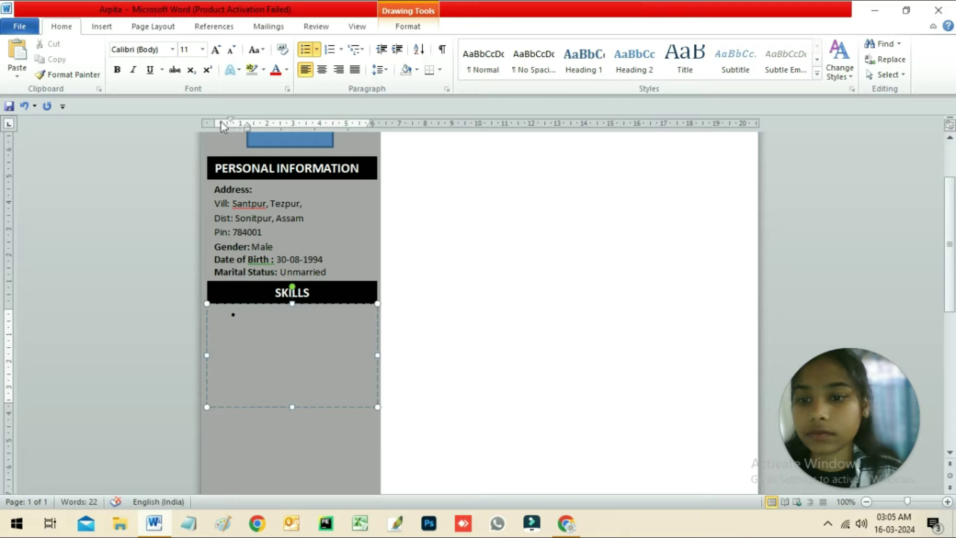
pyautogui.moveTo(232, 118); pyautogui.dragTo(214, 121)
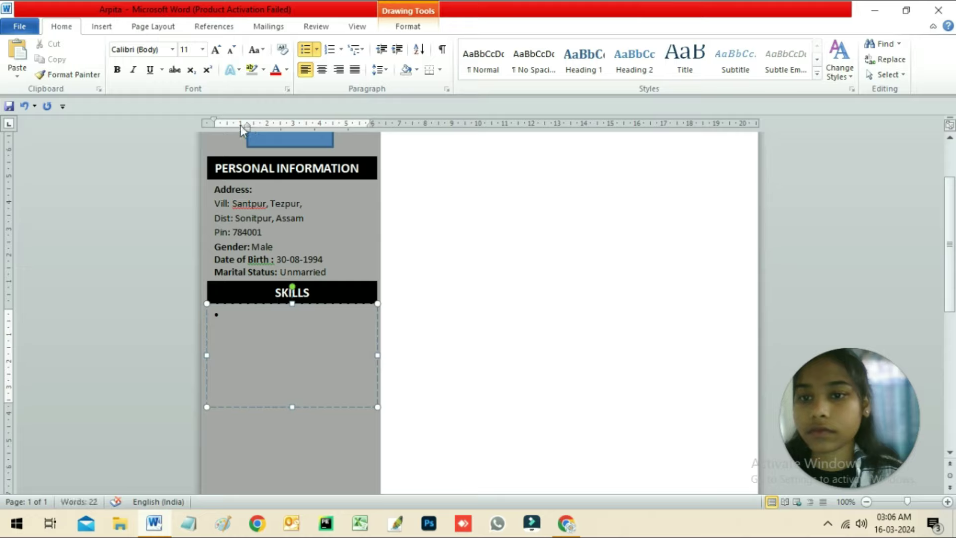
pyautogui.moveTo(247, 123); pyautogui.dragTo(223, 124)
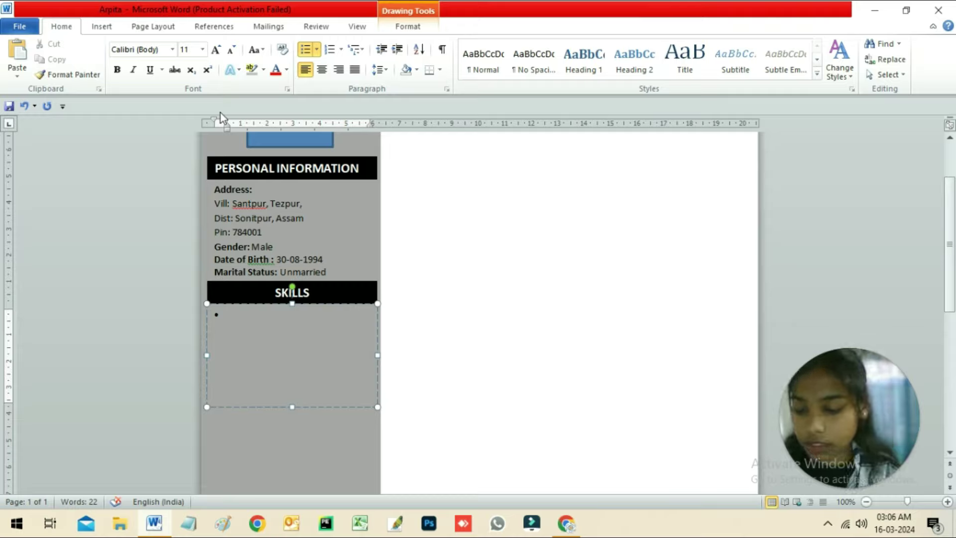
# Type the bullets 'MS office (Word,Excel, PowerPoint)', 'Internet' and 'Email Handling'
pyautogui.write('MS')
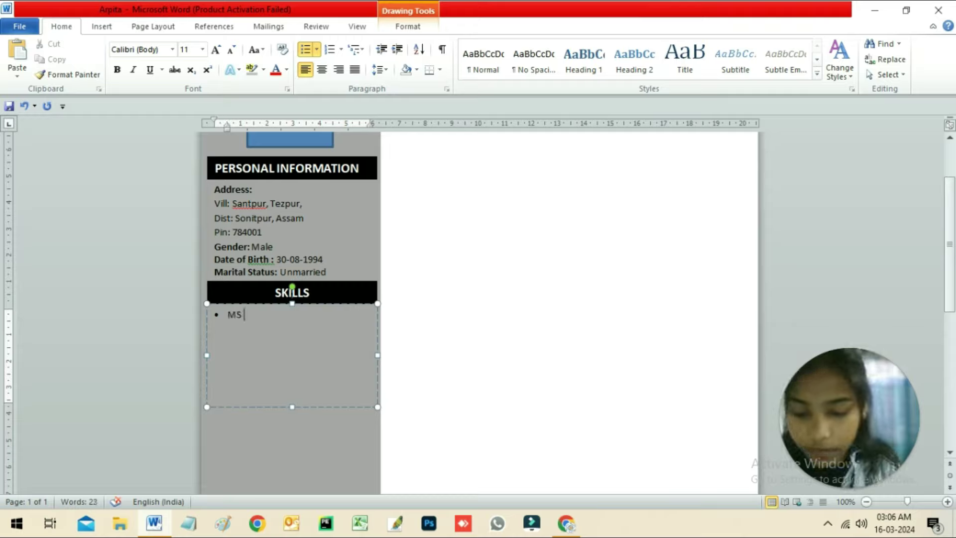
pyautogui.write(' ofice')
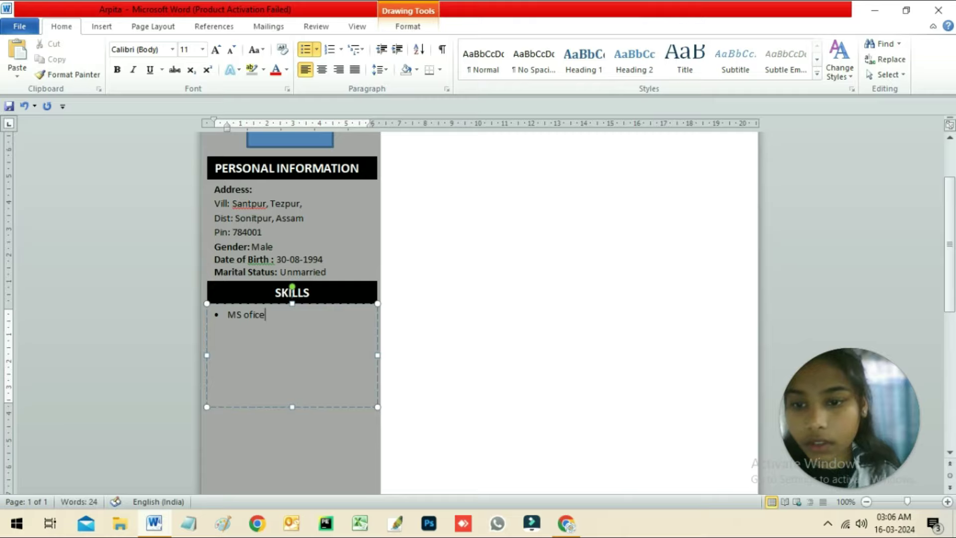
pyautogui.press('BackSpace')
pyautogui.press('BackSpace')
pyautogui.press('BackSpace')
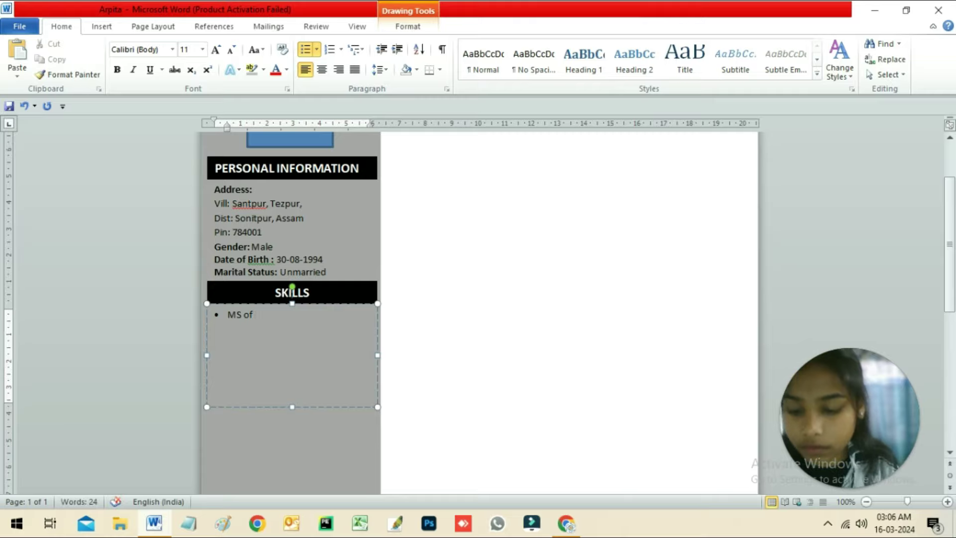
pyautogui.write('fice')
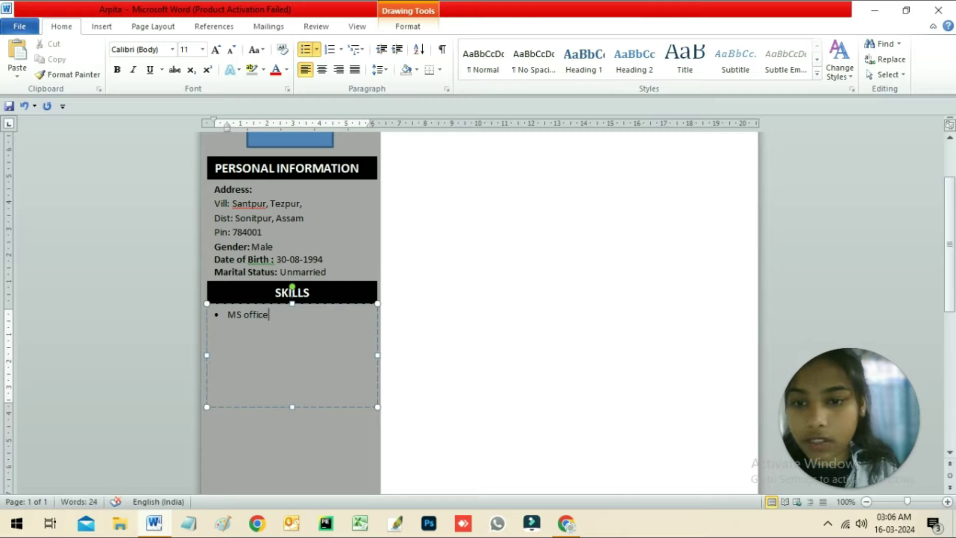
pyautogui.write(' (')
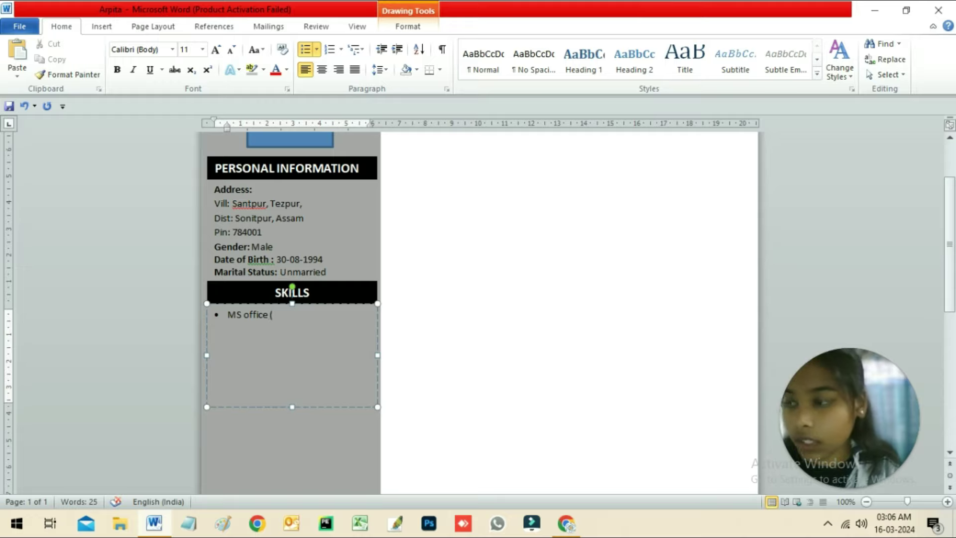
pyautogui.write('Word')
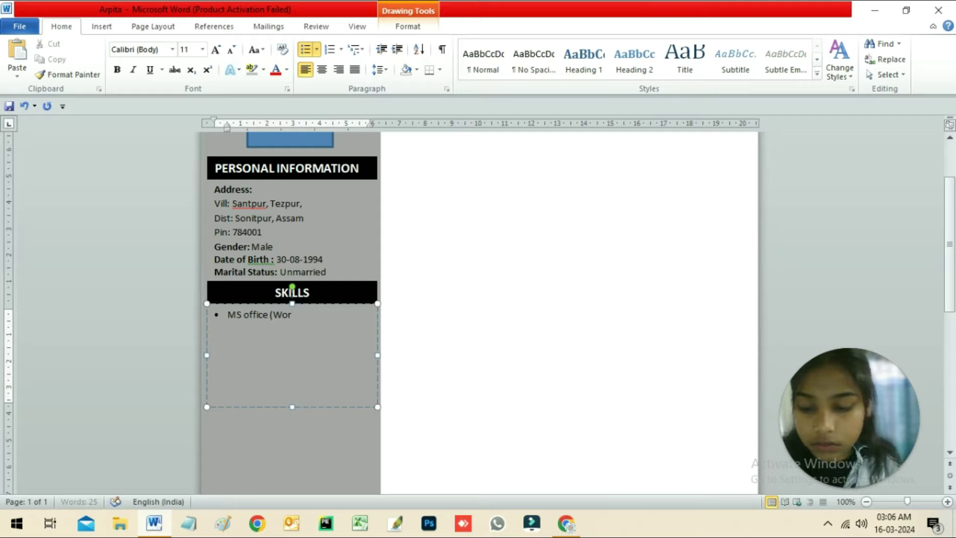
pyautogui.write(',')
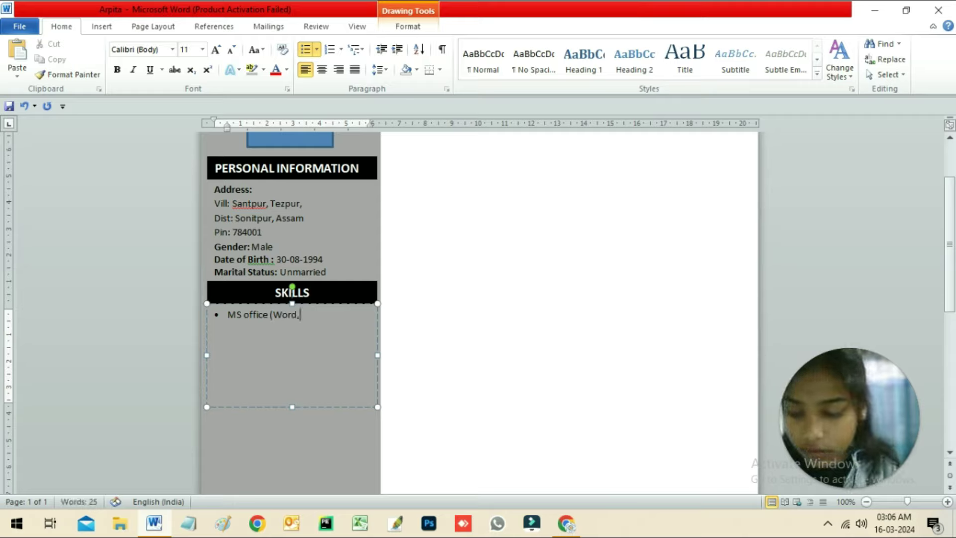
pyautogui.write('E')
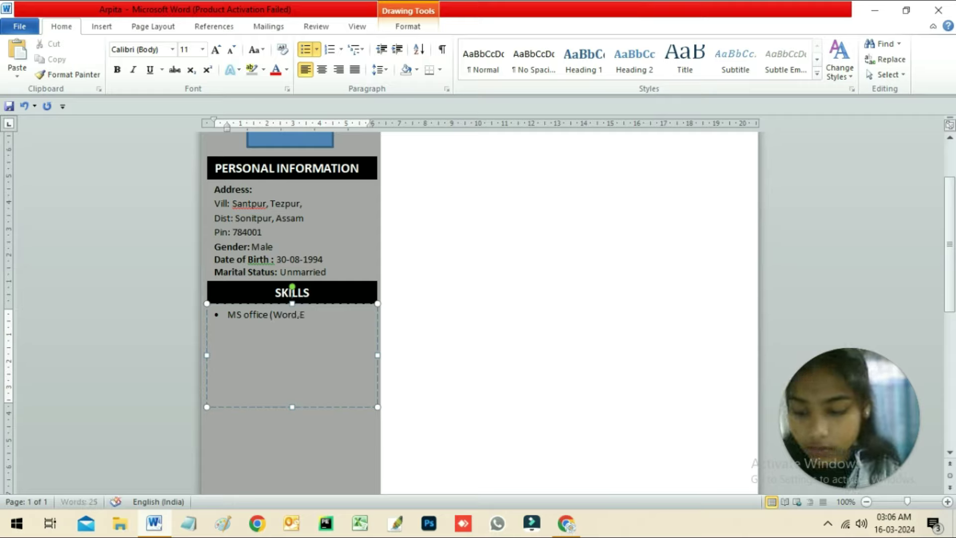
pyautogui.write('xcel,')
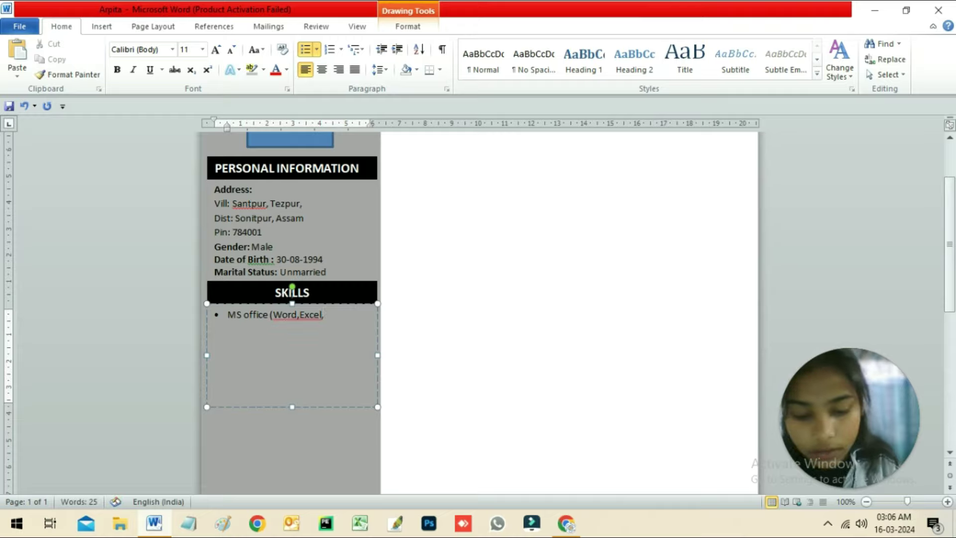
pyautogui.write(' PowerPoi')
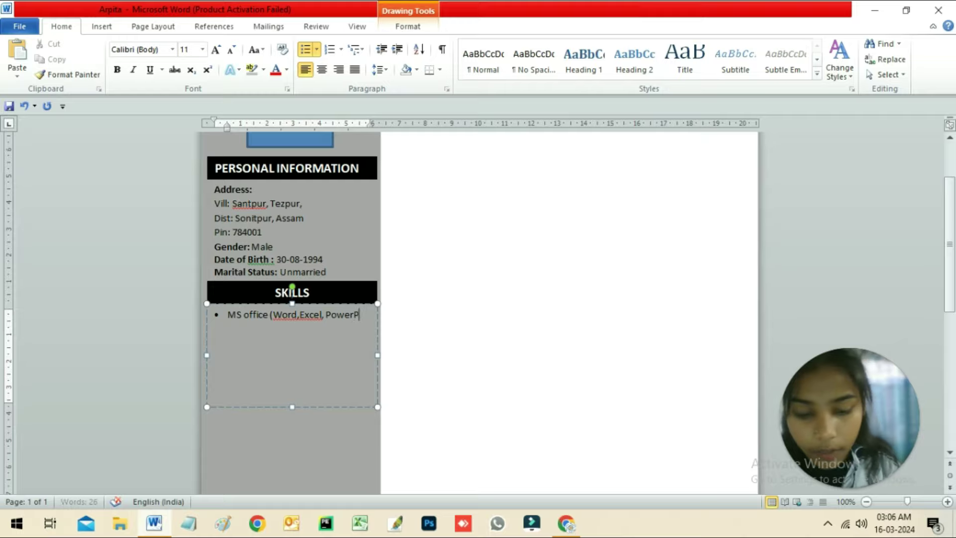
pyautogui.write('nt')
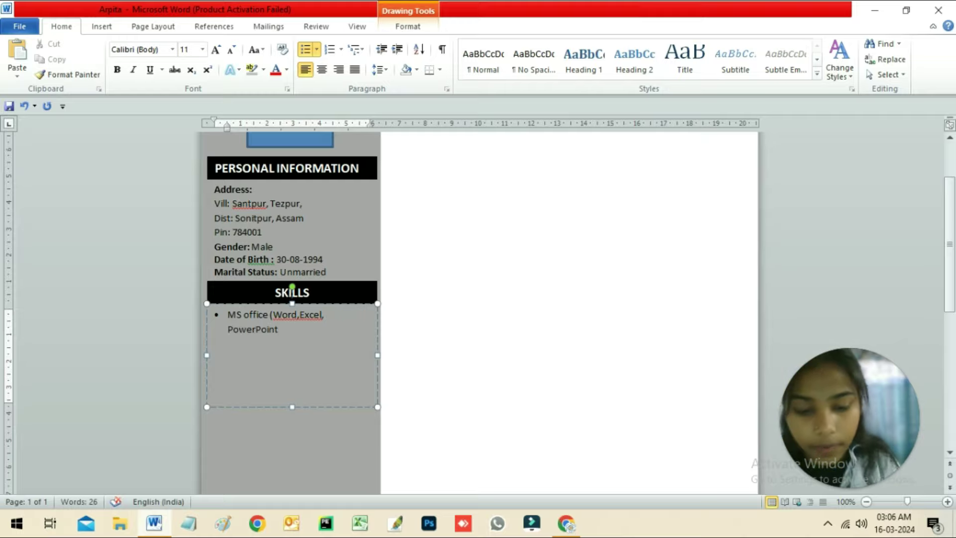
pyautogui.write(')')
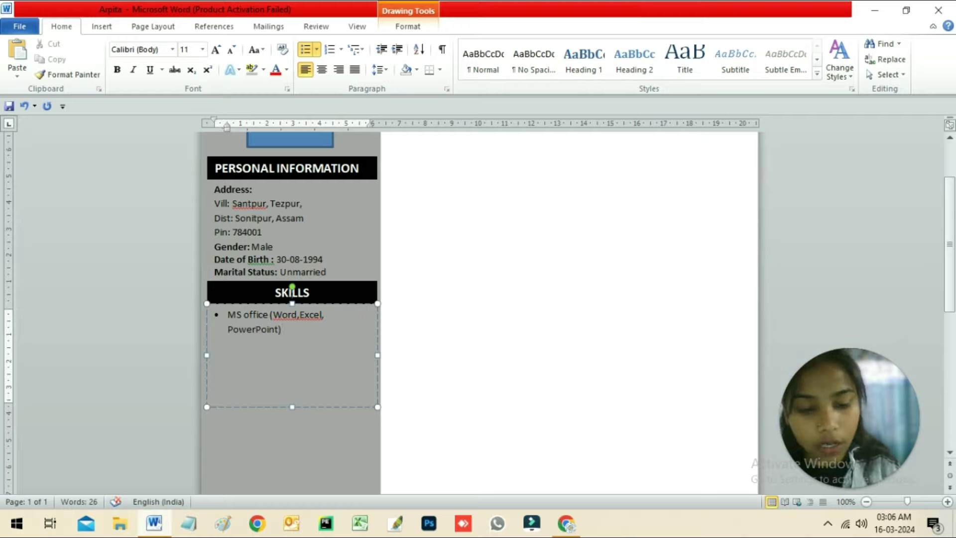
pyautogui.press('Return')
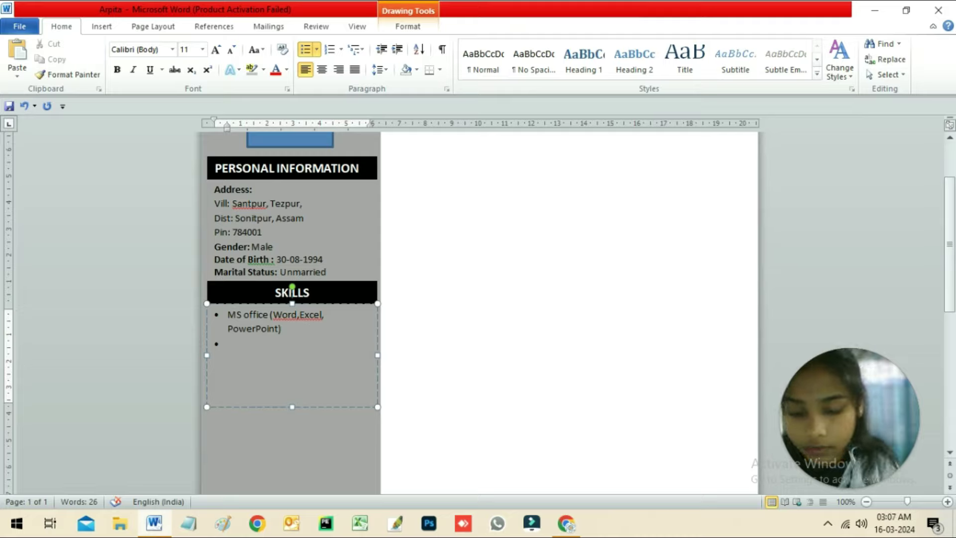
pyautogui.write('Interne')
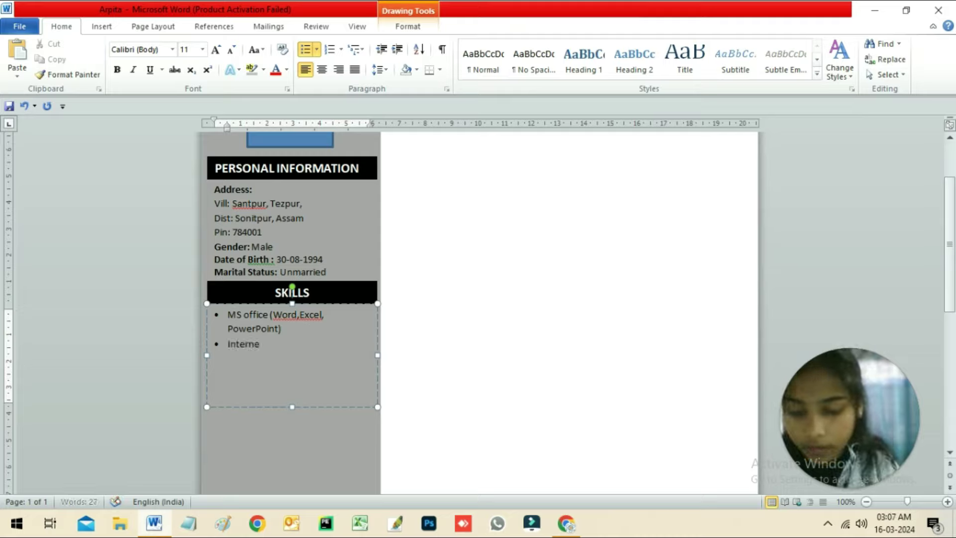
pyautogui.write('t')
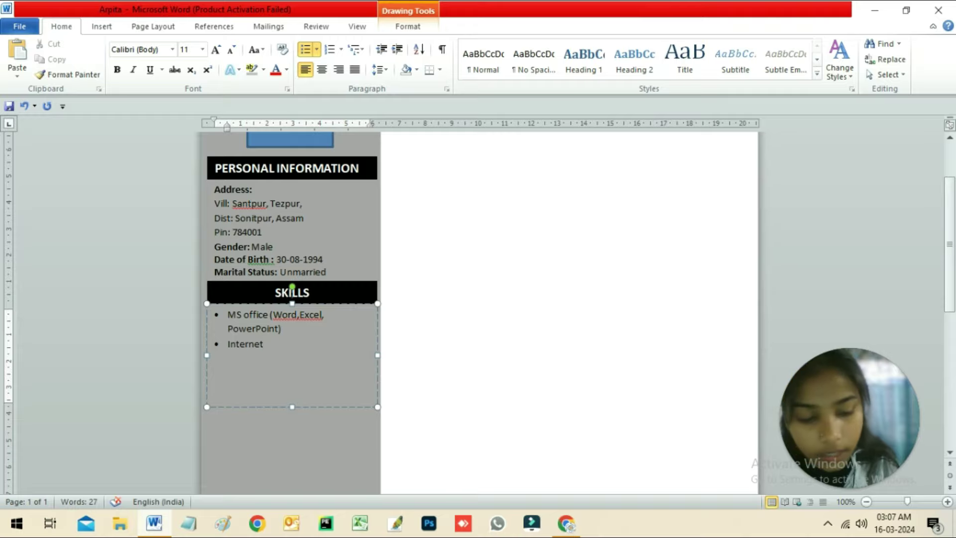
pyautogui.press('Return')
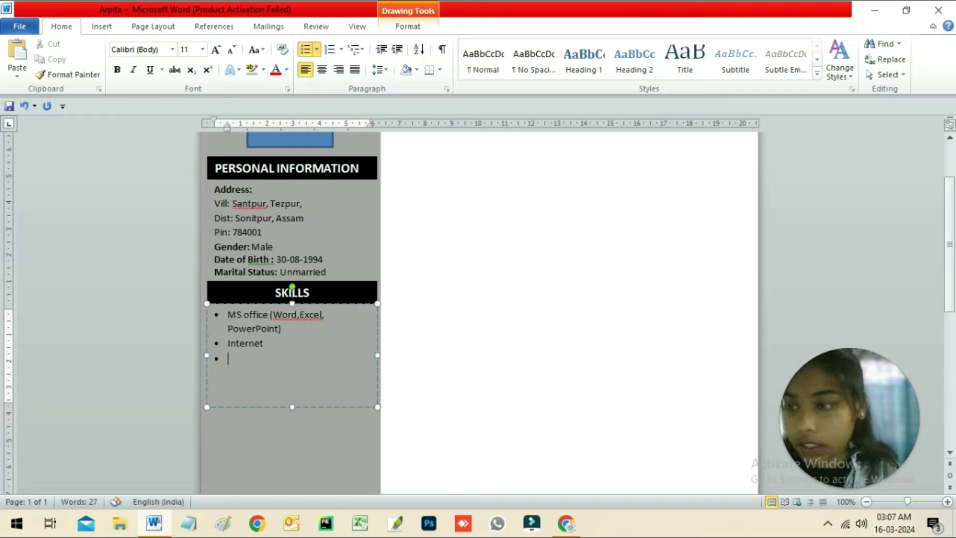
pyautogui.write('E')
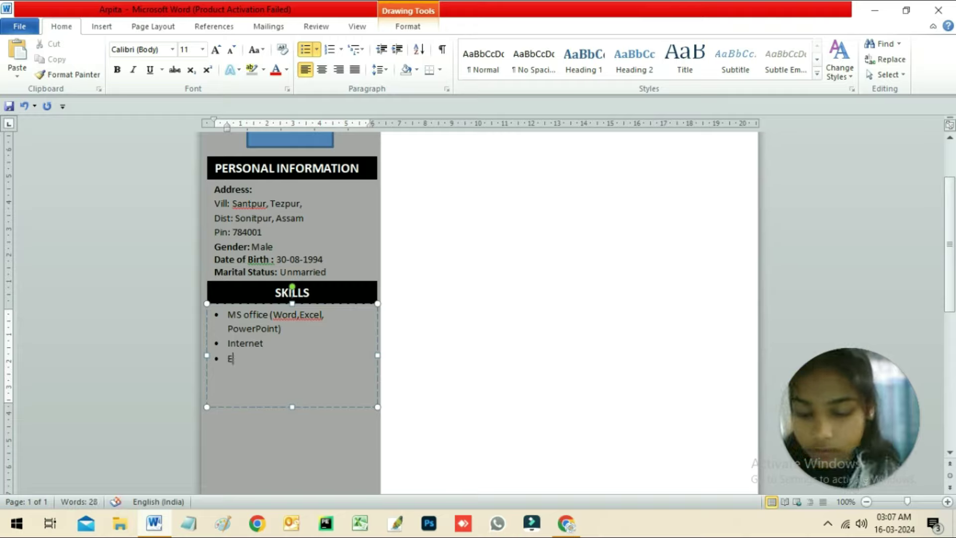
pyautogui.write('mail')
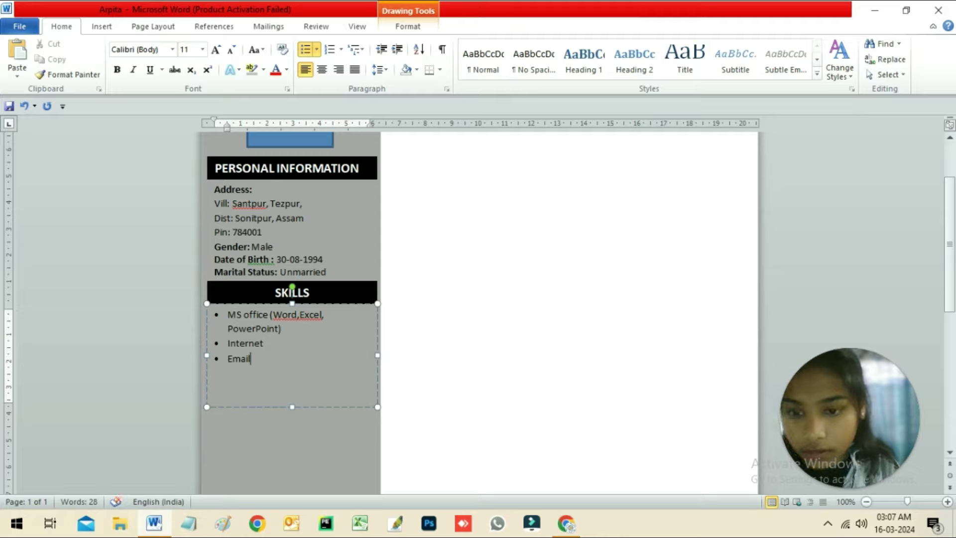
pyautogui.write(' Hand')
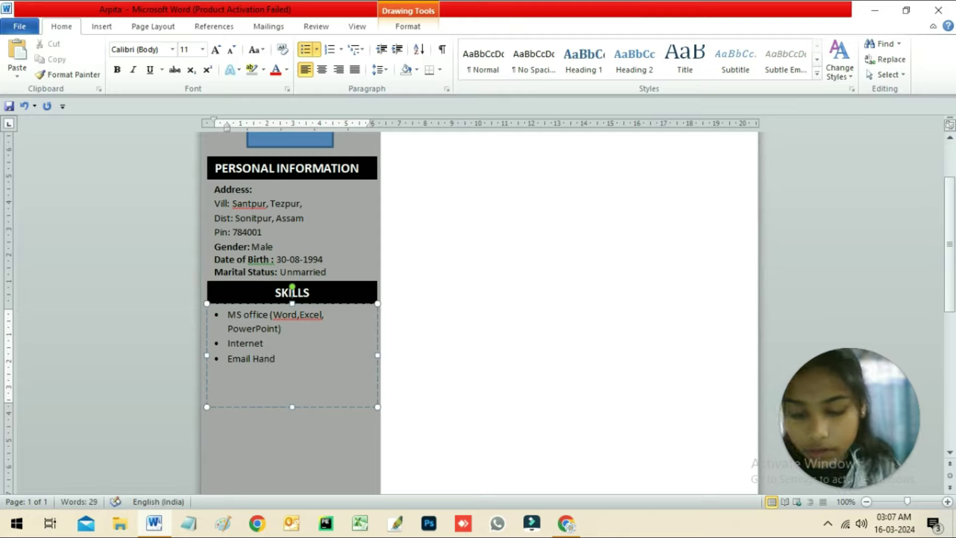
pyautogui.write('ling')
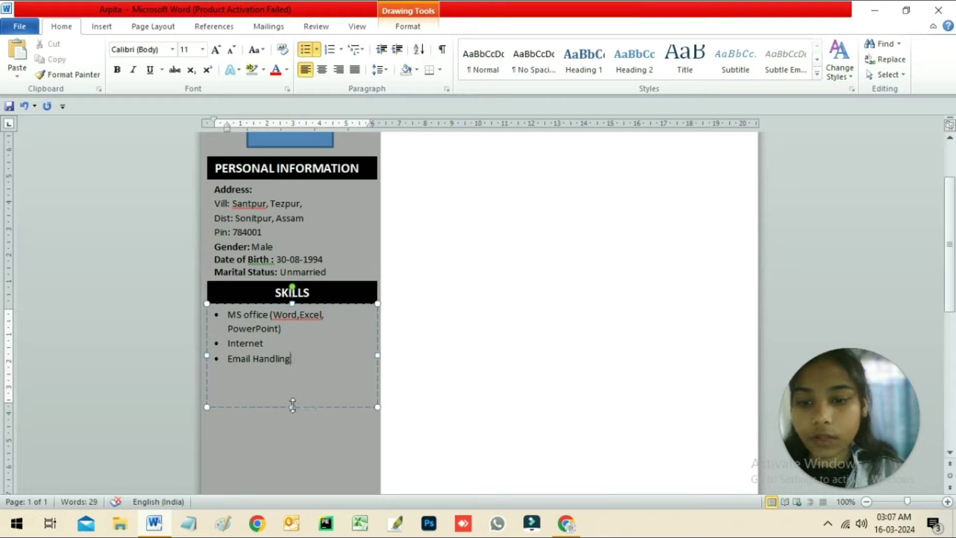
# Shorten the SKILLS list box to fit three bullets and copy the SKILLS bar
pyautogui.moveTo(293, 405); pyautogui.dragTo(290, 380)
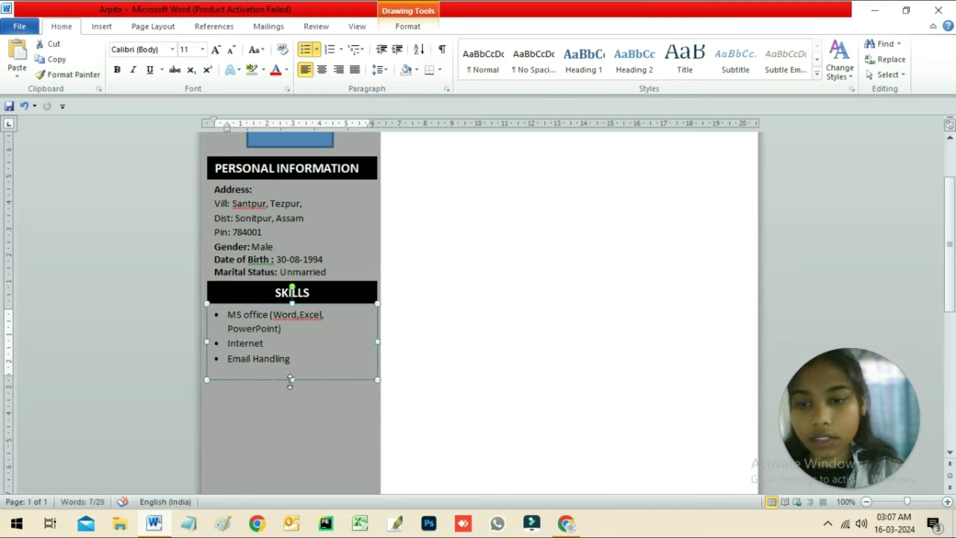
pyautogui.moveTo(290, 380); pyautogui.dragTo(291, 376)
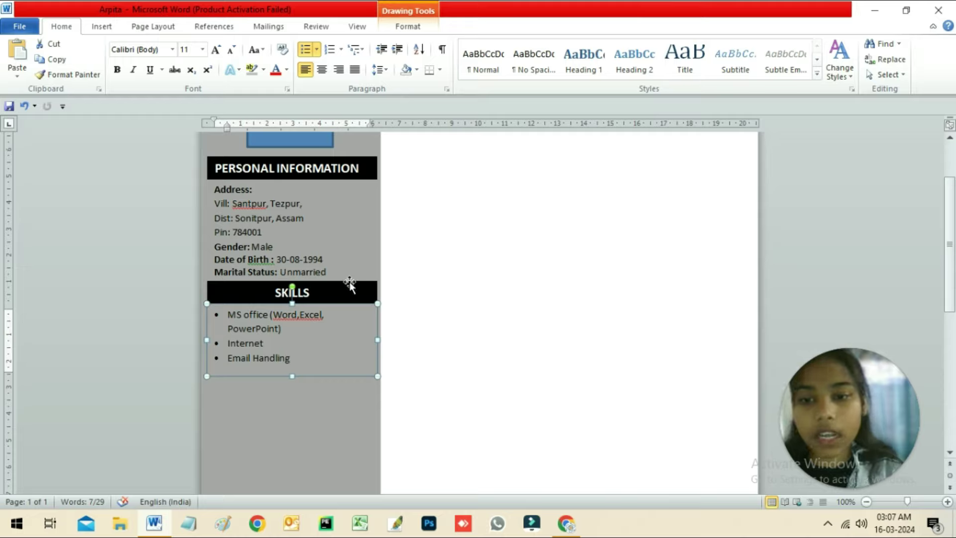
pyautogui.rightClick(350, 284)
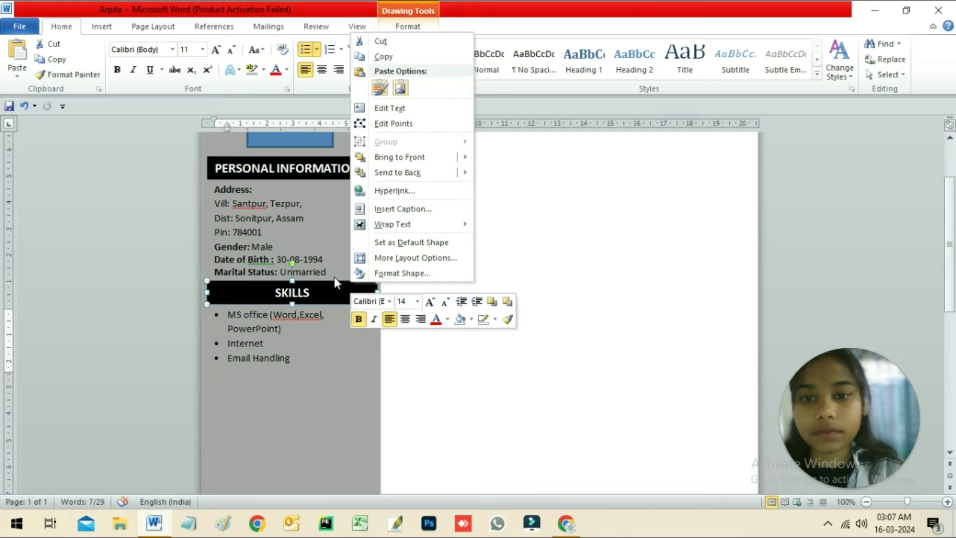
pyautogui.click(384, 57)
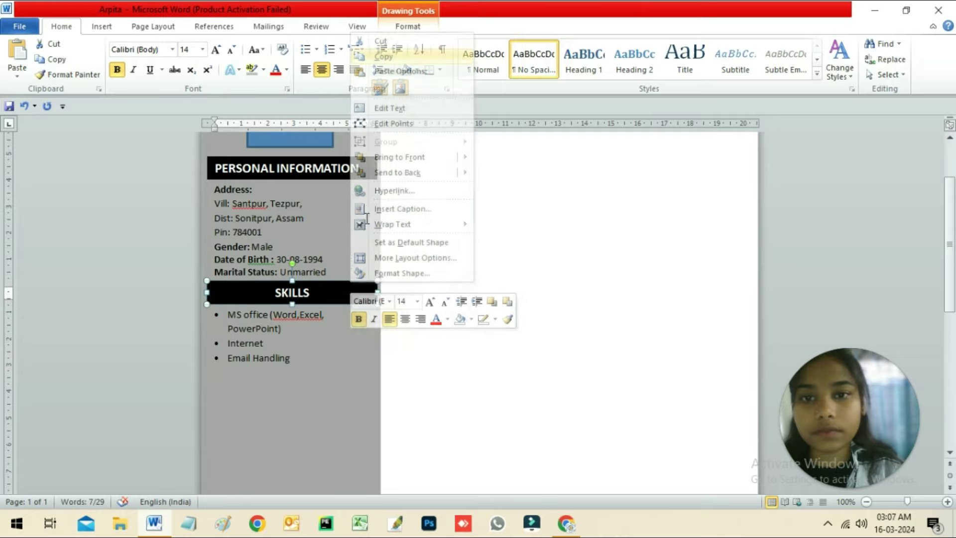
# Paste the SKILLS bar and move the copy below Email Handling
pyautogui.rightClick(338, 285)
pyautogui.click(370, 90)
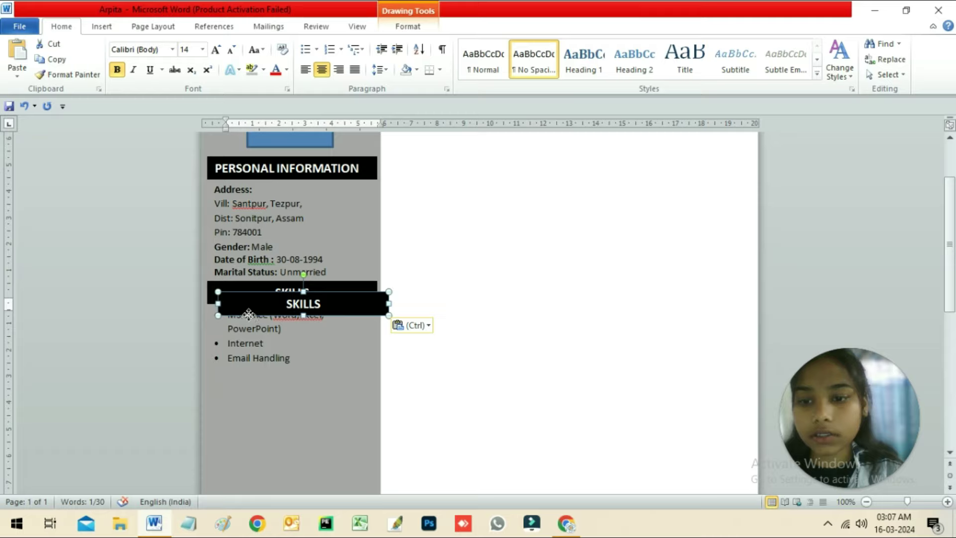
pyautogui.moveTo(250, 315); pyautogui.dragTo(234, 395)
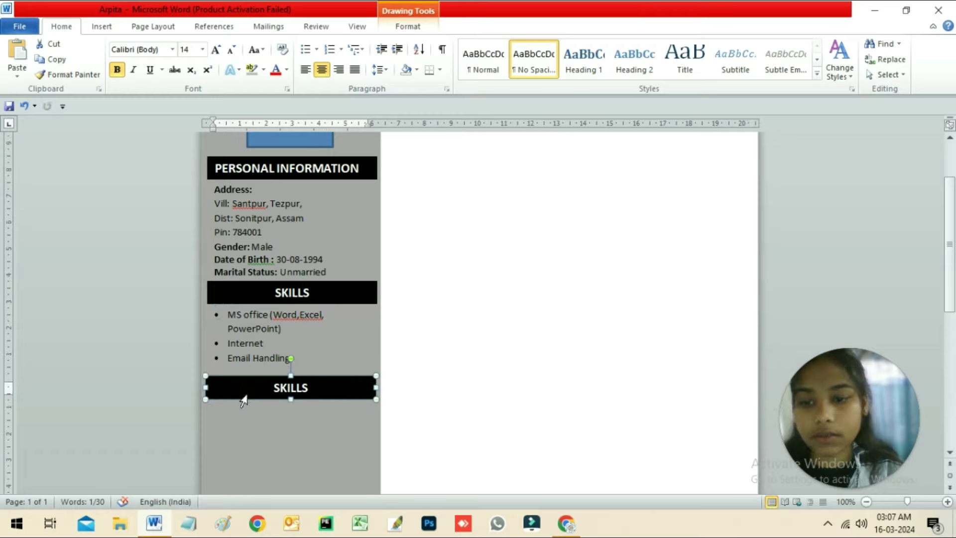
pyautogui.scroll(-5, 268, 321)
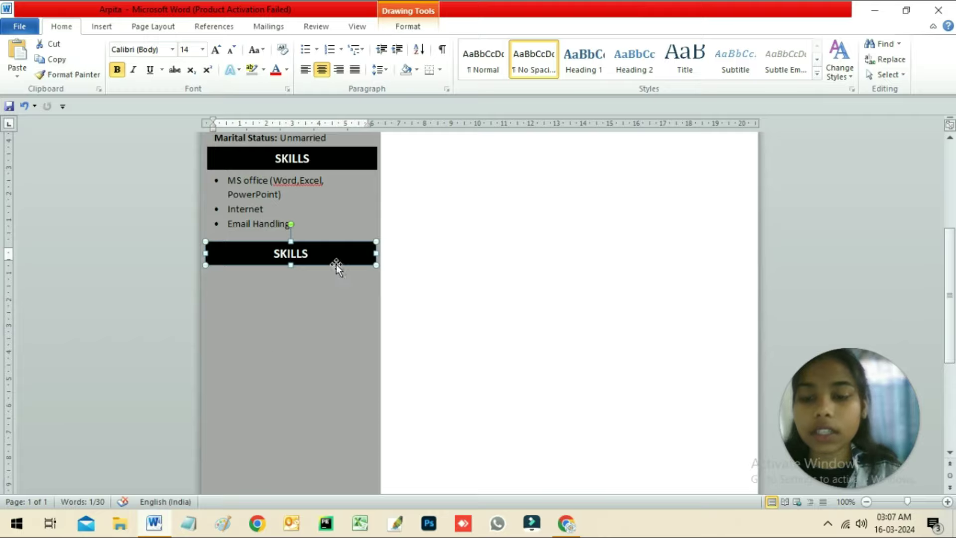
# Change the new bar's text from SKILLS to 'COMPUTER SKILLS'
pyautogui.doubleClick(299, 253)
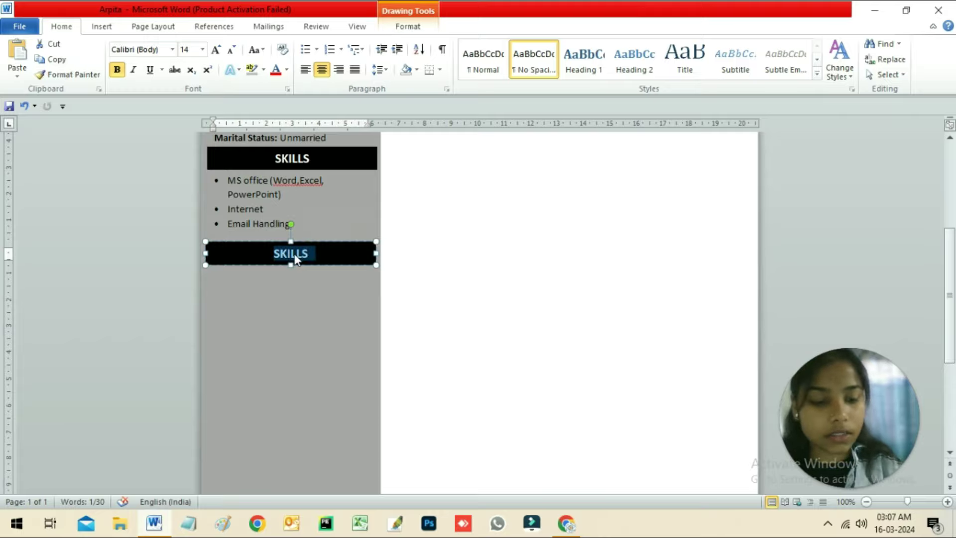
pyautogui.press('BackSpace')
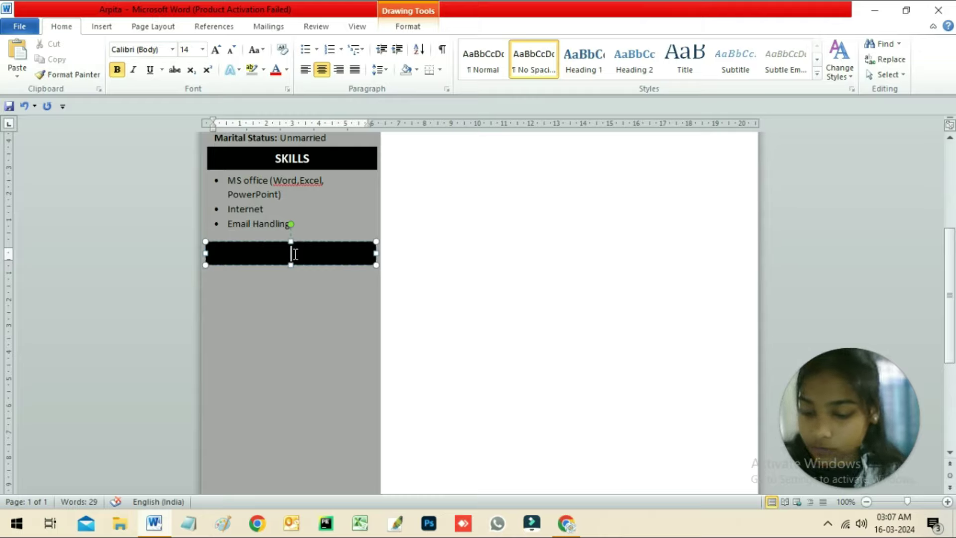
pyautogui.write('C')
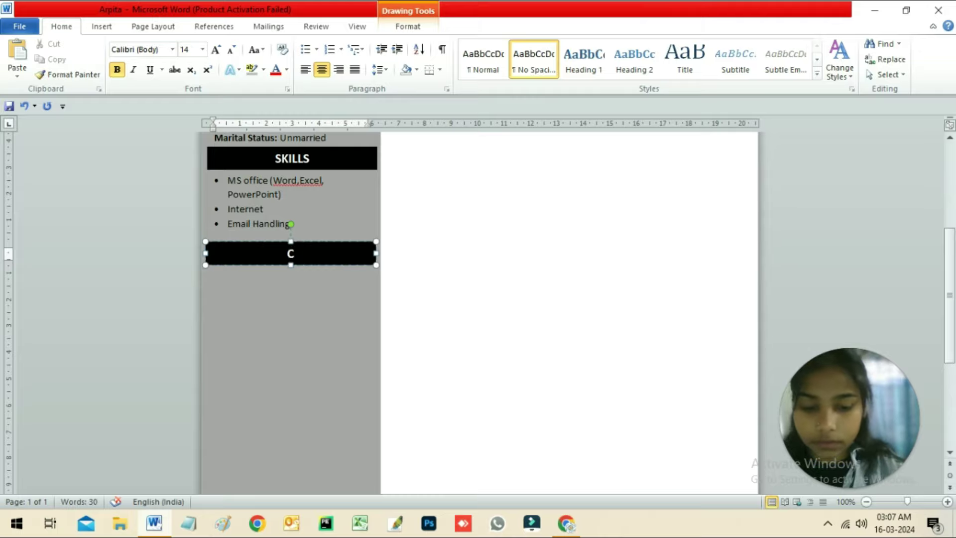
pyautogui.write('Ompu')
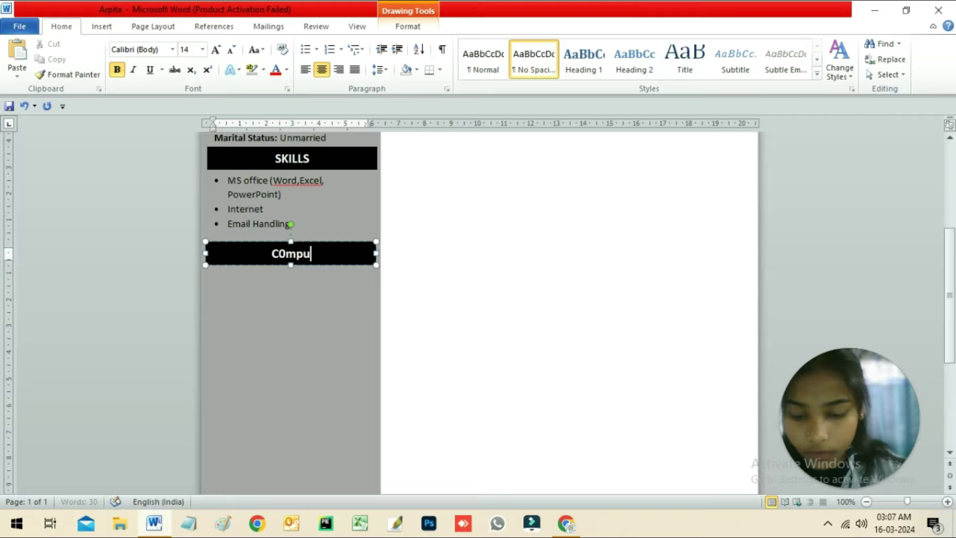
pyautogui.write('ter')
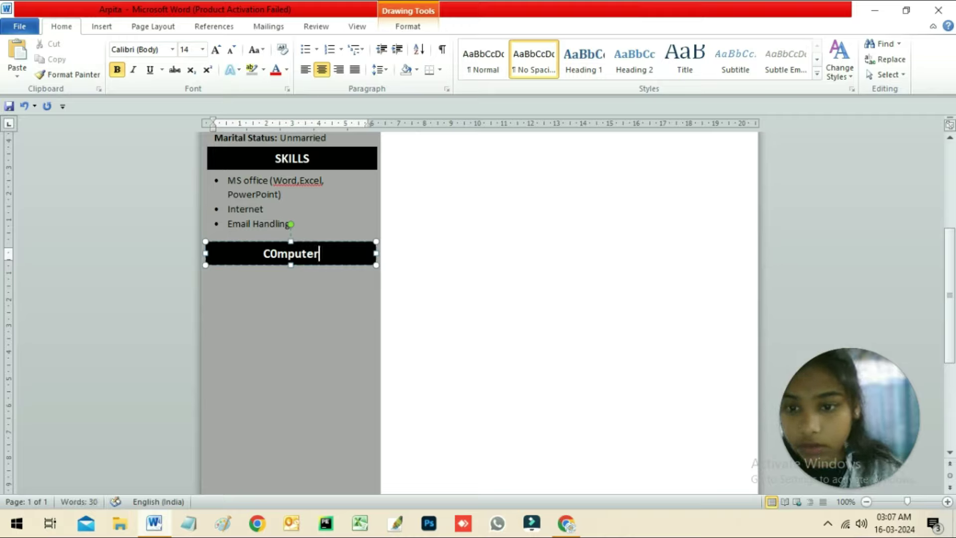
pyautogui.press('BackSpace')
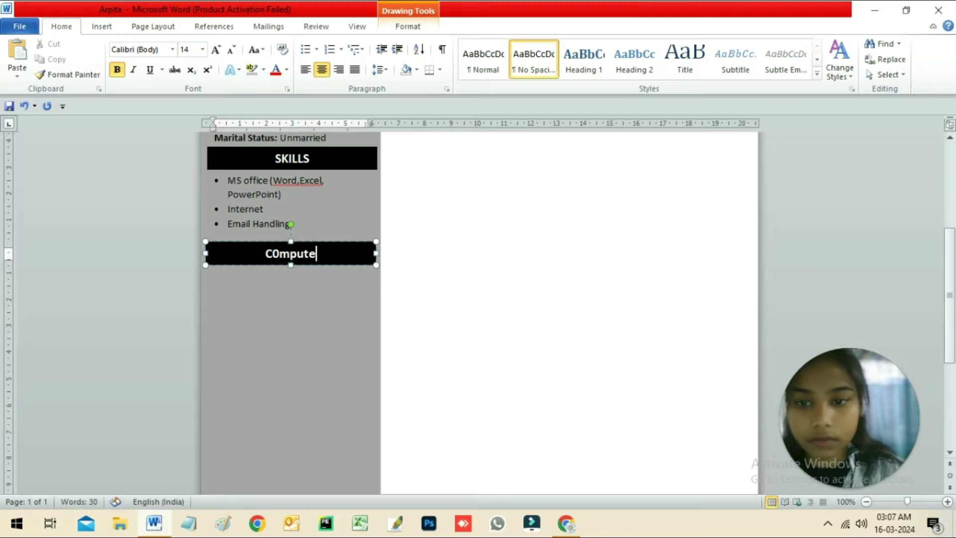
pyautogui.press('BackSpace')
pyautogui.press('BackSpace')
pyautogui.press('BackSpace')
pyautogui.write('C')
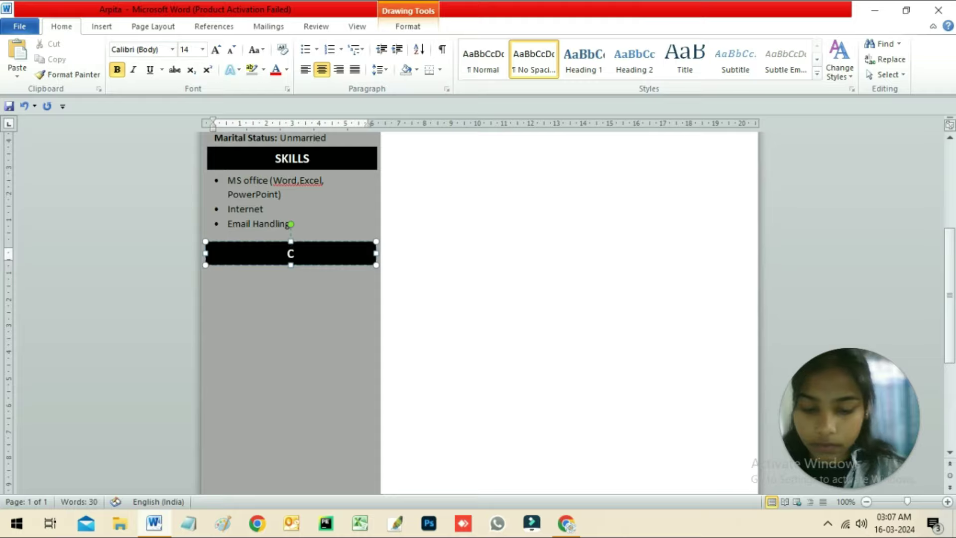
pyautogui.write('OMPUTER')
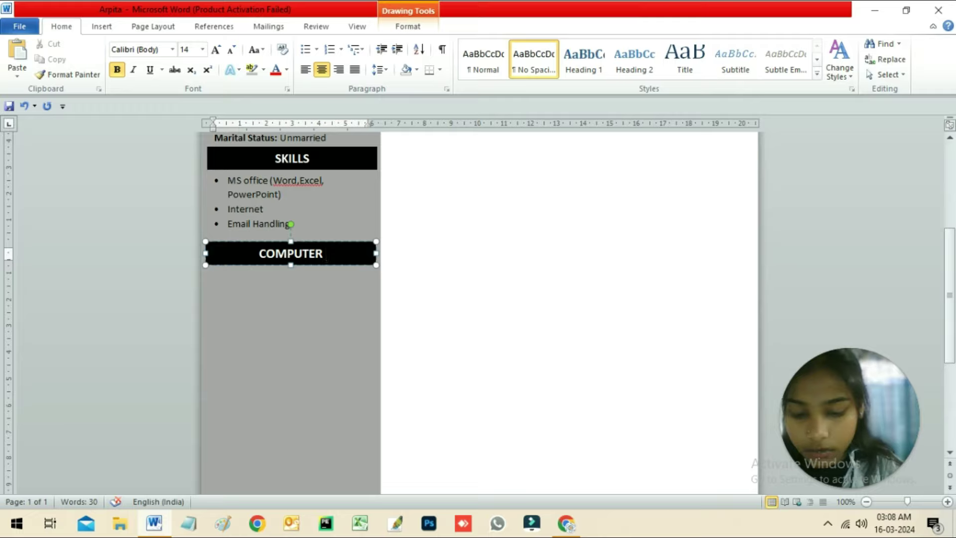
pyautogui.write('SKI')
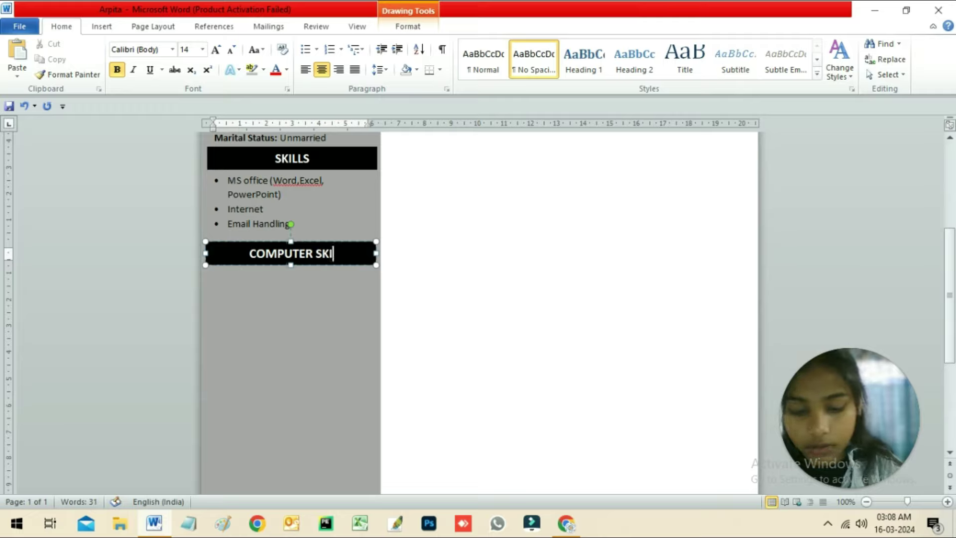
pyautogui.write('LLS')
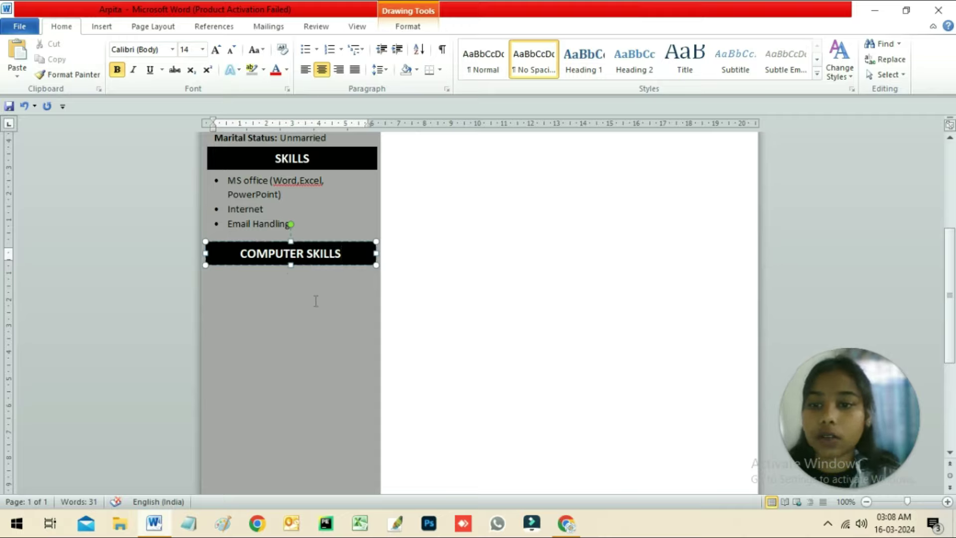
# Draw a text box below the second COMPUTER SKILLS heading bar
pyautogui.click(102, 28)
pyautogui.click(205, 54)
pyautogui.click(200, 103)
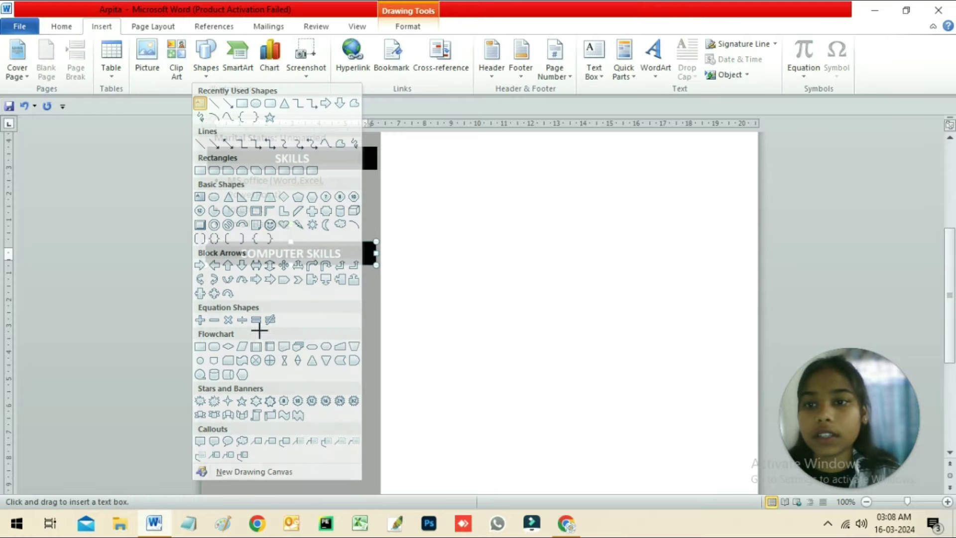
pyautogui.moveTo(207, 266); pyautogui.dragTo(376, 376)
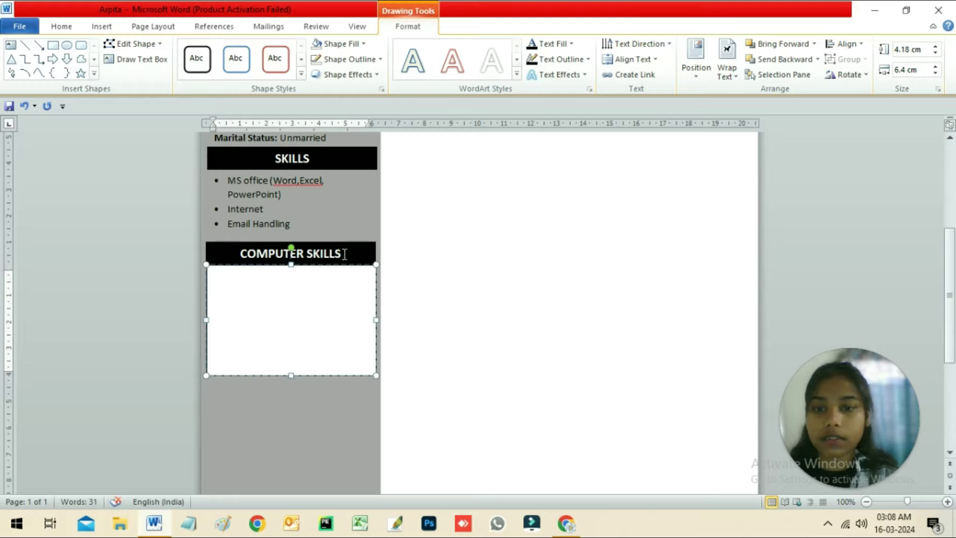
# Replace SKILLS in the second heading with KNOWLEDGE
pyautogui.click(344, 254)
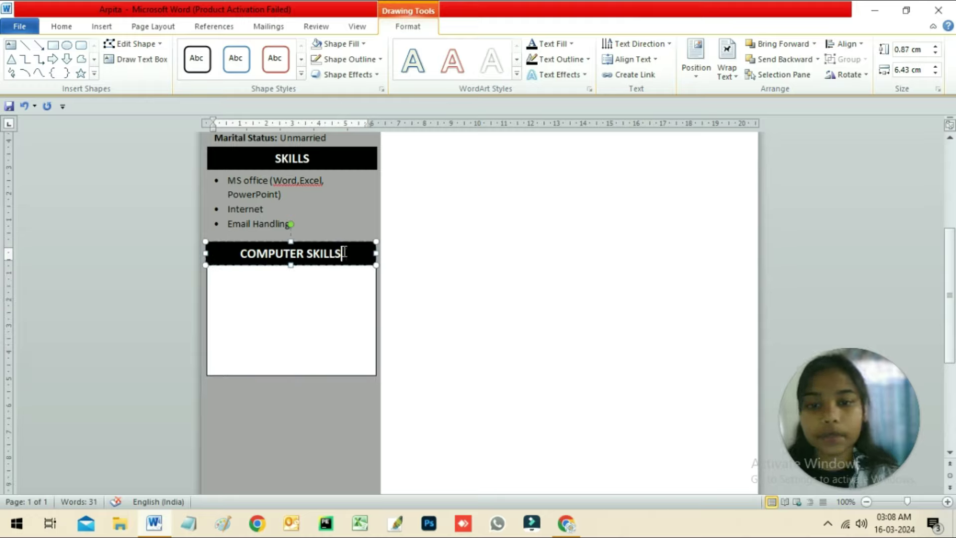
pyautogui.moveTo(345, 253); pyautogui.dragTo(312, 263)
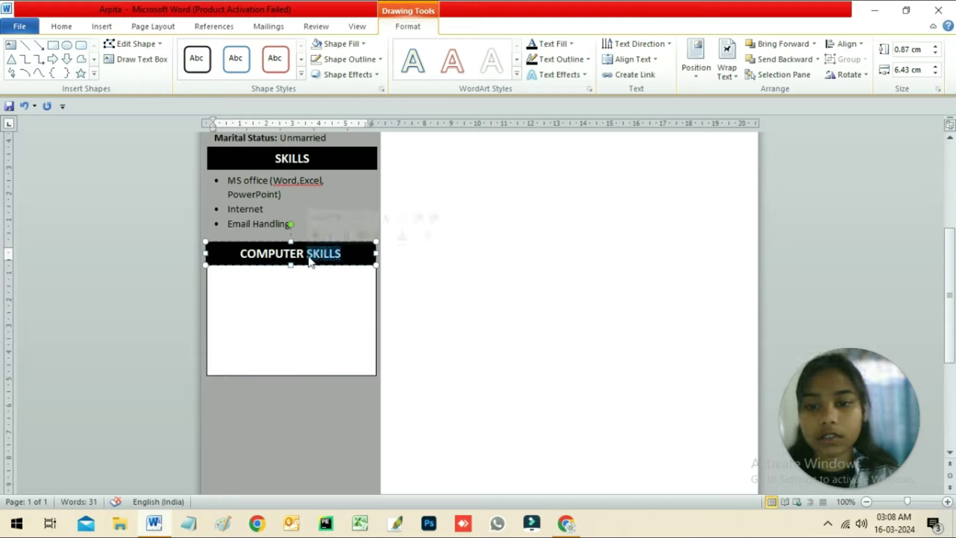
pyautogui.press('BackSpace')
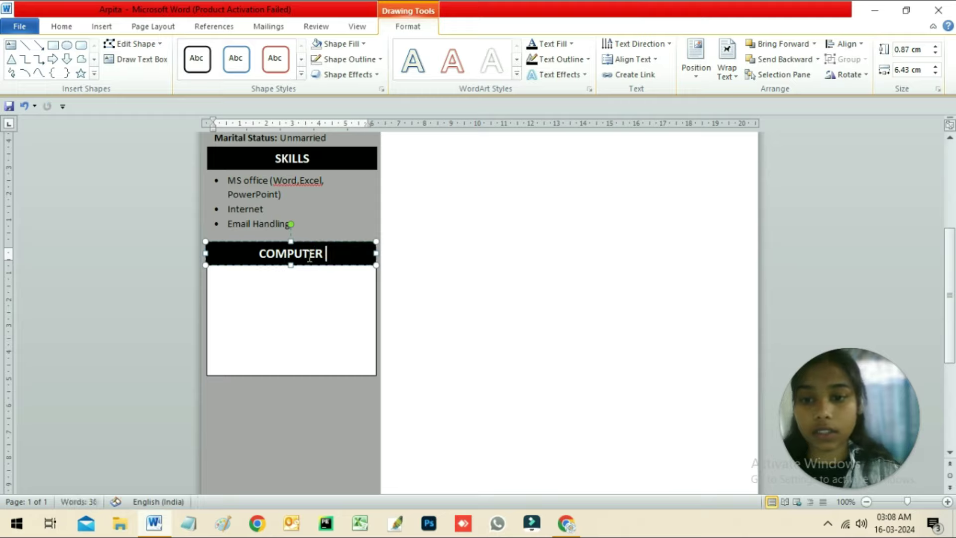
pyautogui.write('KNO')
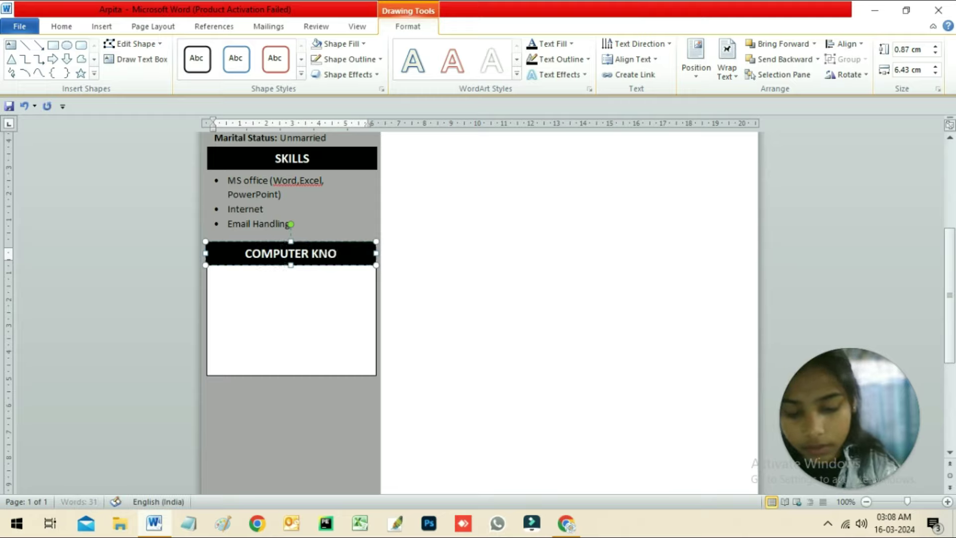
pyautogui.write('W')
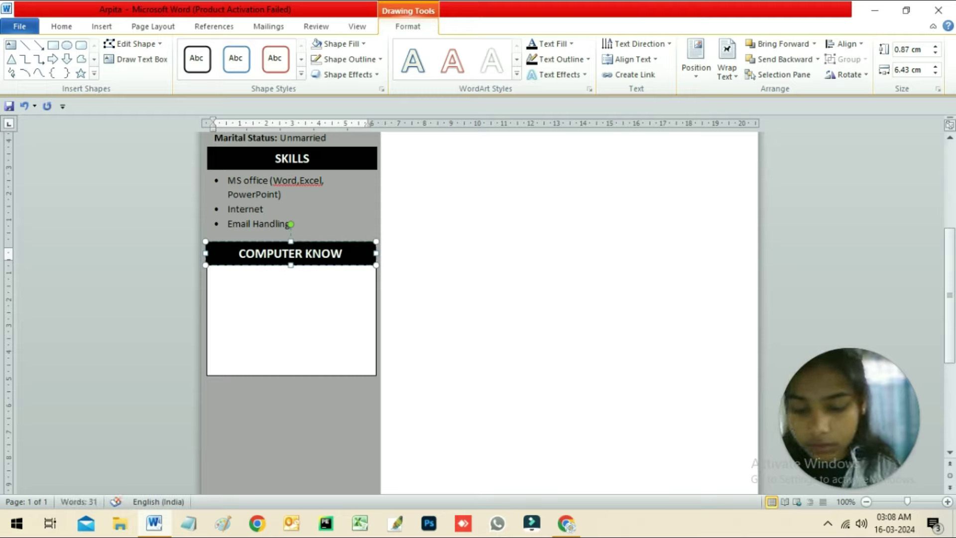
pyautogui.write('LEDGE')
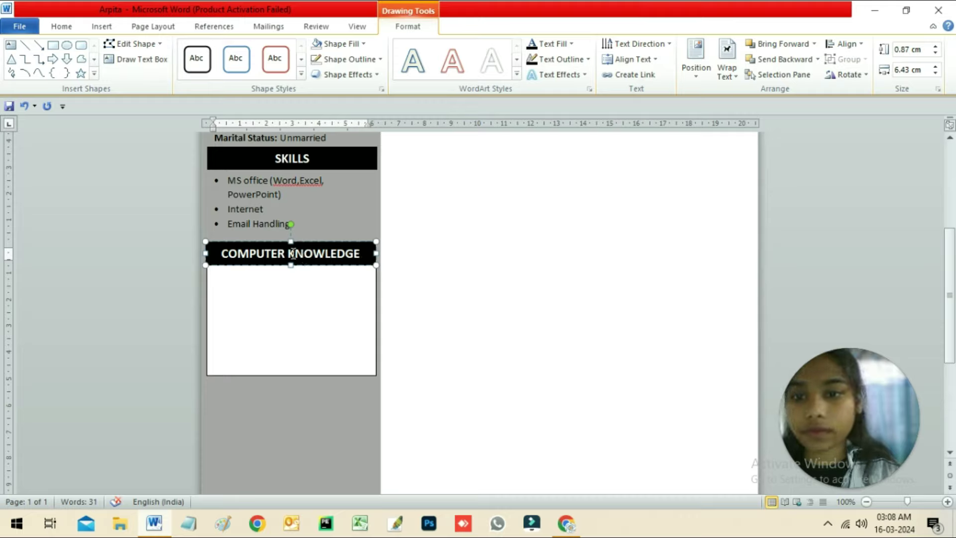
# Give the new text box No Fill and No Outline
pyautogui.click(273, 282)
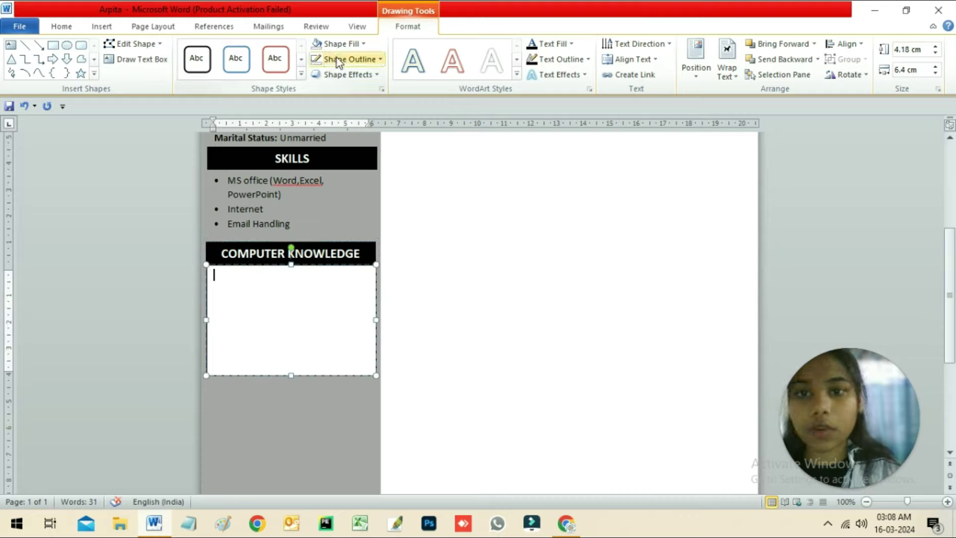
pyautogui.click(337, 44)
pyautogui.click(337, 161)
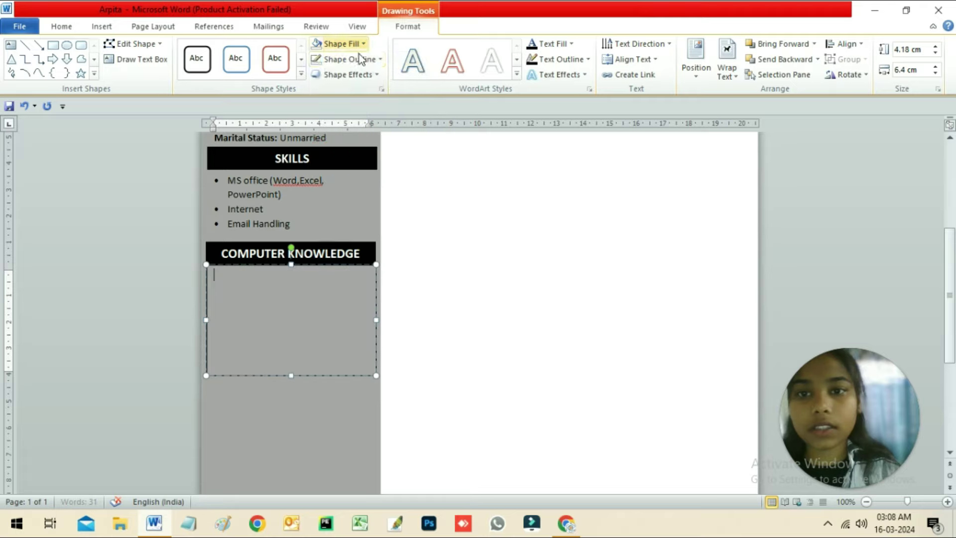
pyautogui.click(362, 61)
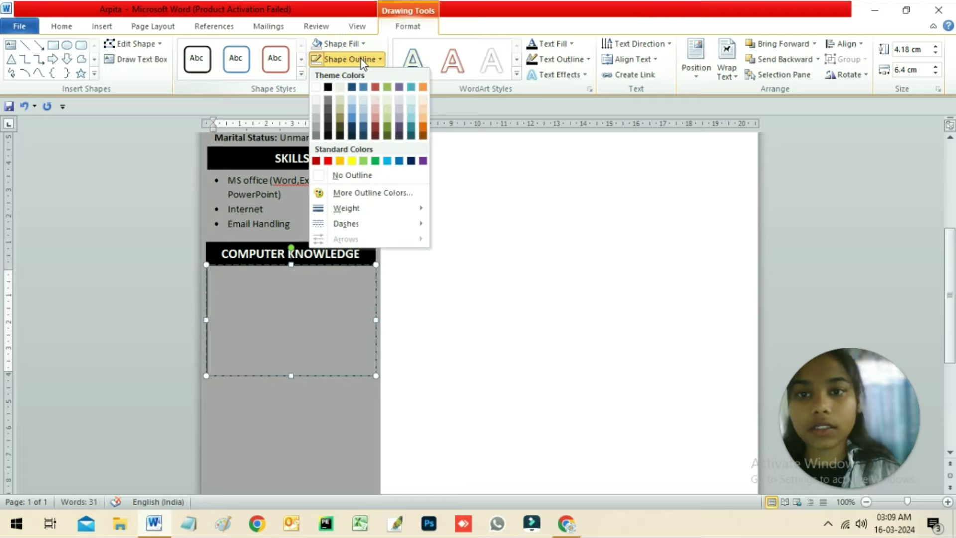
pyautogui.click(357, 175)
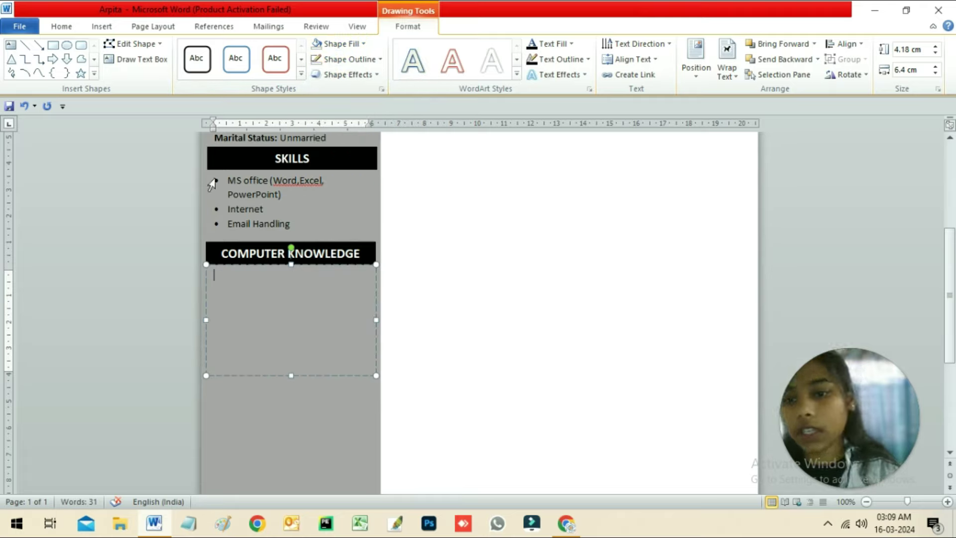
# Apply Bullets to start a bulleted list inside the box
pyautogui.click(102, 27)
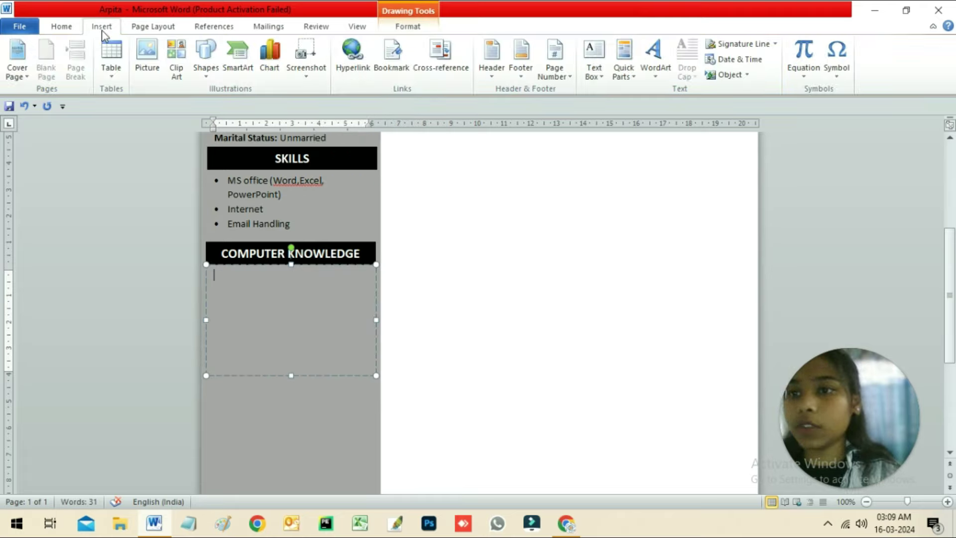
pyautogui.click(62, 26)
pyautogui.click(151, 27)
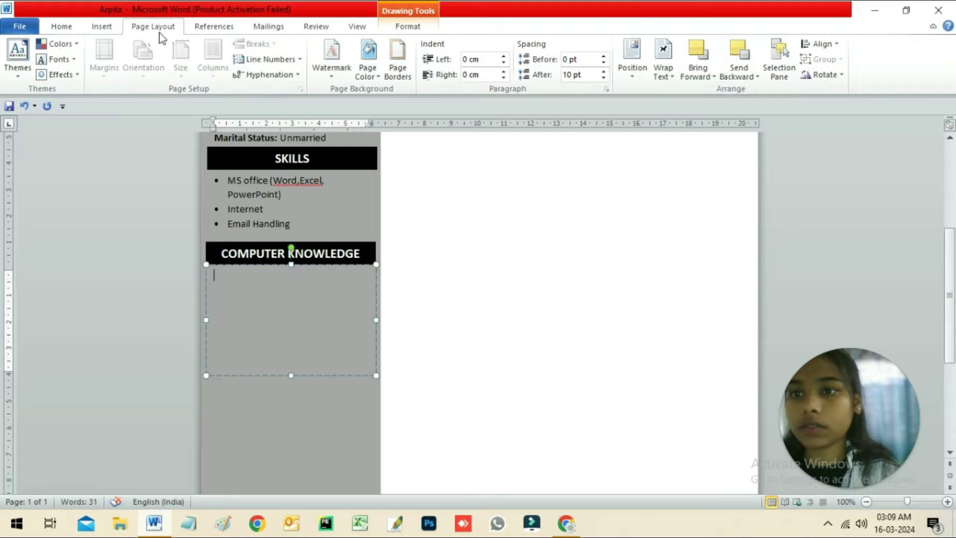
pyautogui.click(97, 27)
pyautogui.click(61, 26)
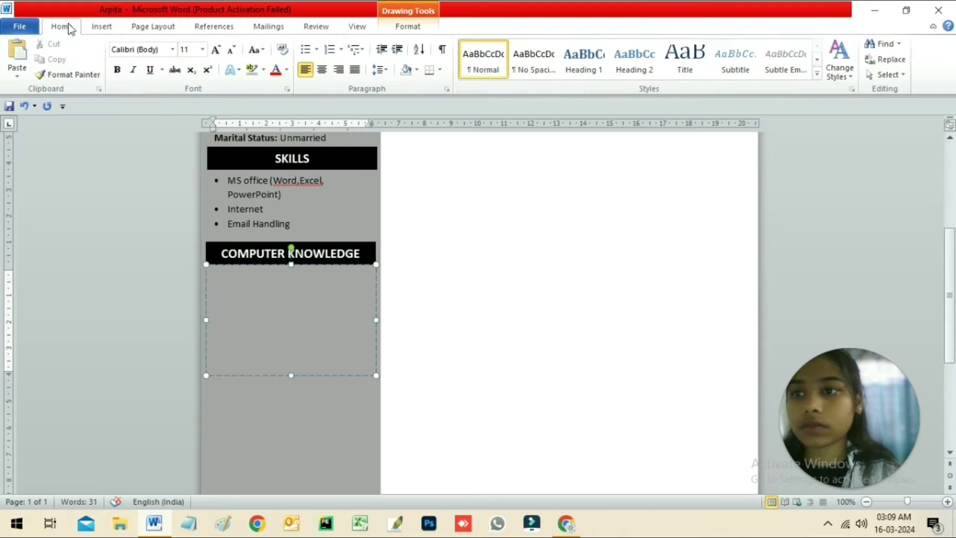
pyautogui.click(309, 50)
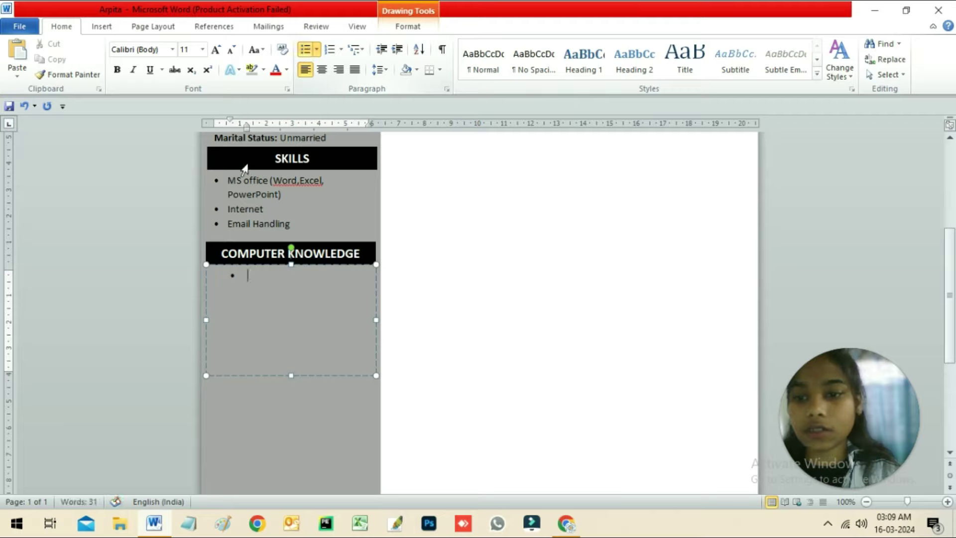
# Pull the bullet indent left, enter 'PGDCA (6 months)', and shorten the box to fit
pyautogui.moveTo(230, 123)
pyautogui.mouseDown()
pyautogui.moveTo(214, 123)
pyautogui.moveTo(229, 125)
pyautogui.mouseUp()
pyautogui.moveTo(229, 124); pyautogui.dragTo(229, 125)
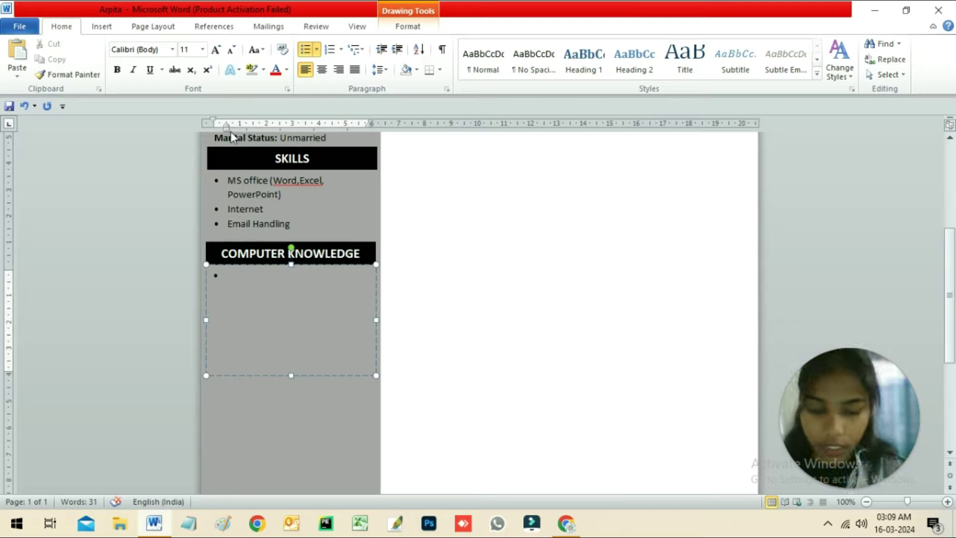
pyautogui.write('PGDC')
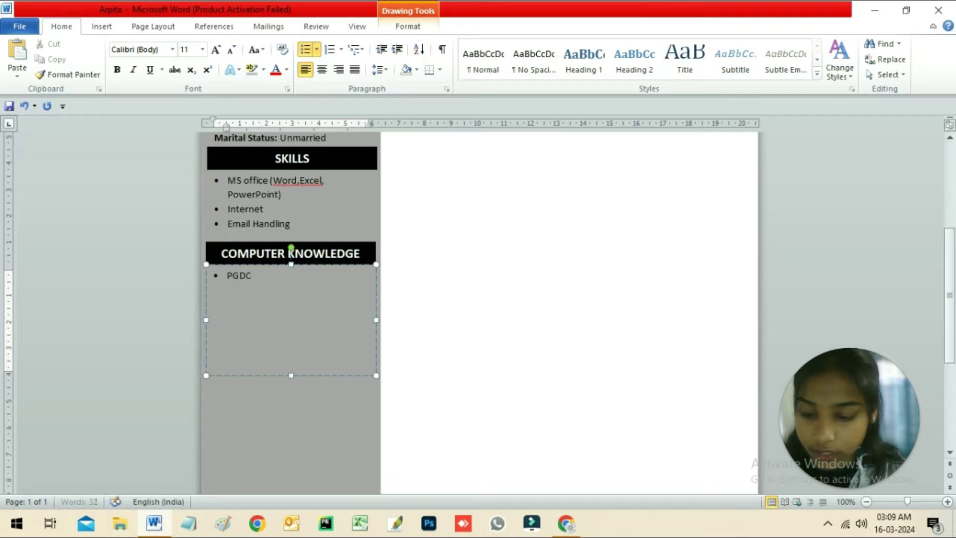
pyautogui.write('A (')
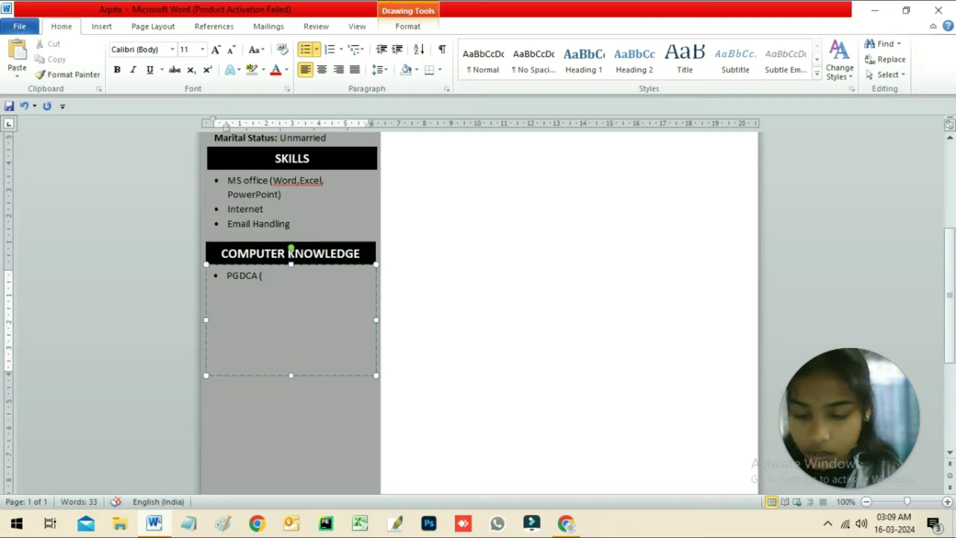
pyautogui.write('6')
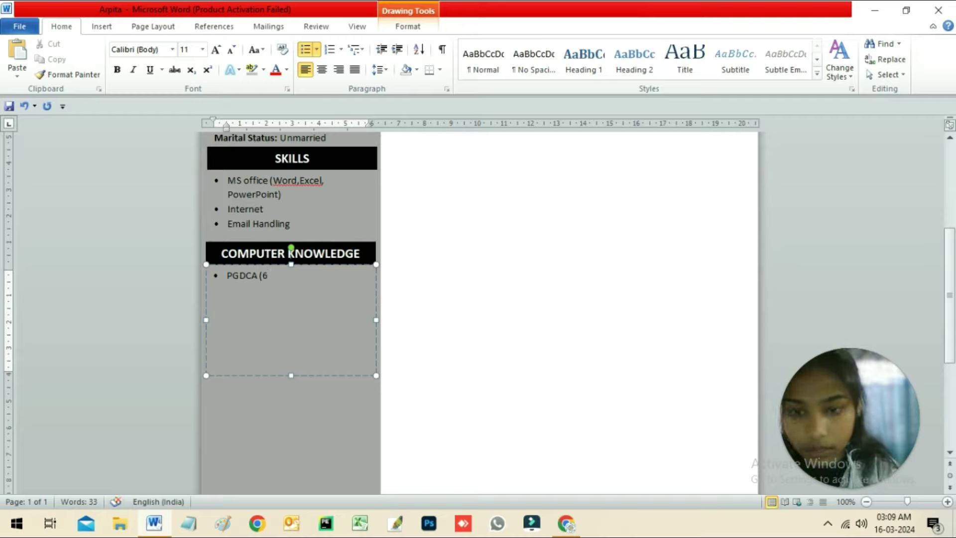
pyautogui.write('m')
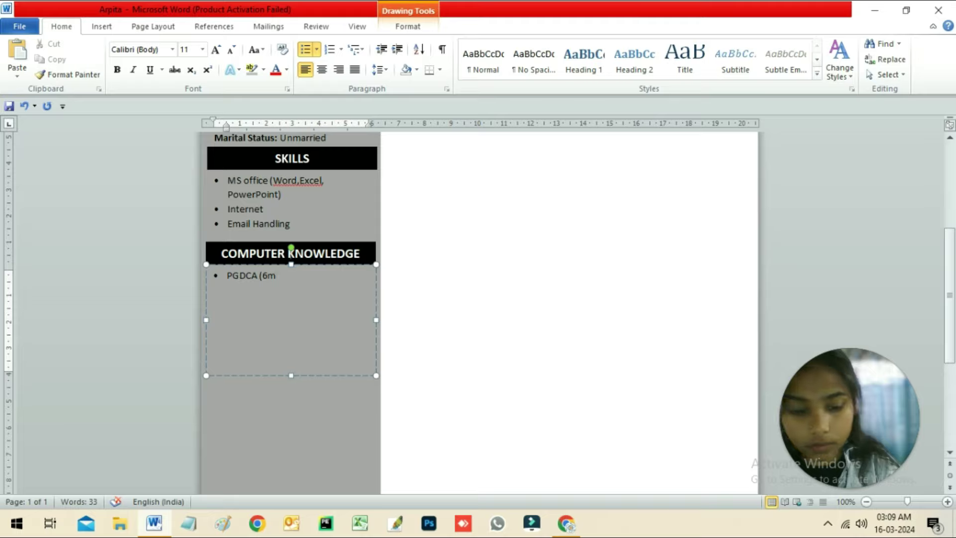
pyautogui.press('BackSpace')
pyautogui.write('M')
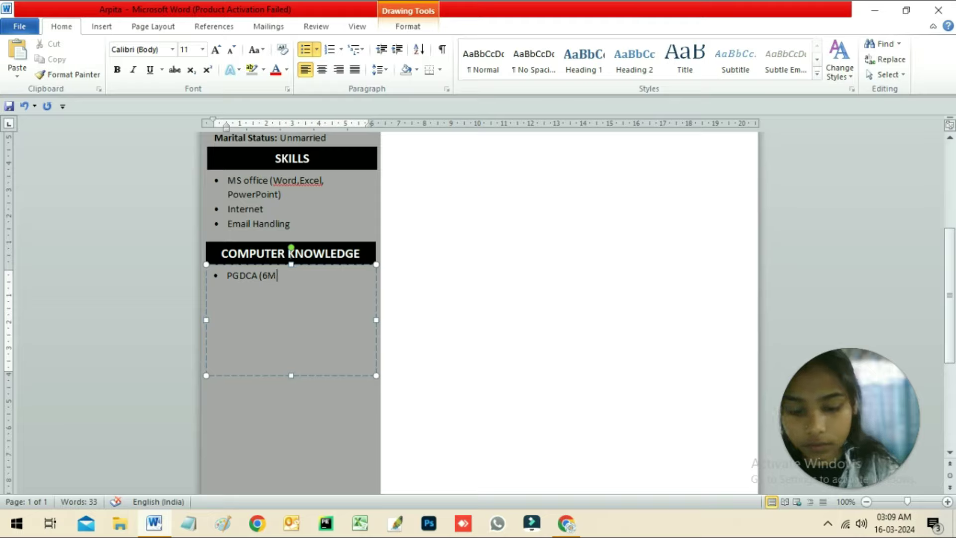
pyautogui.write('onth')
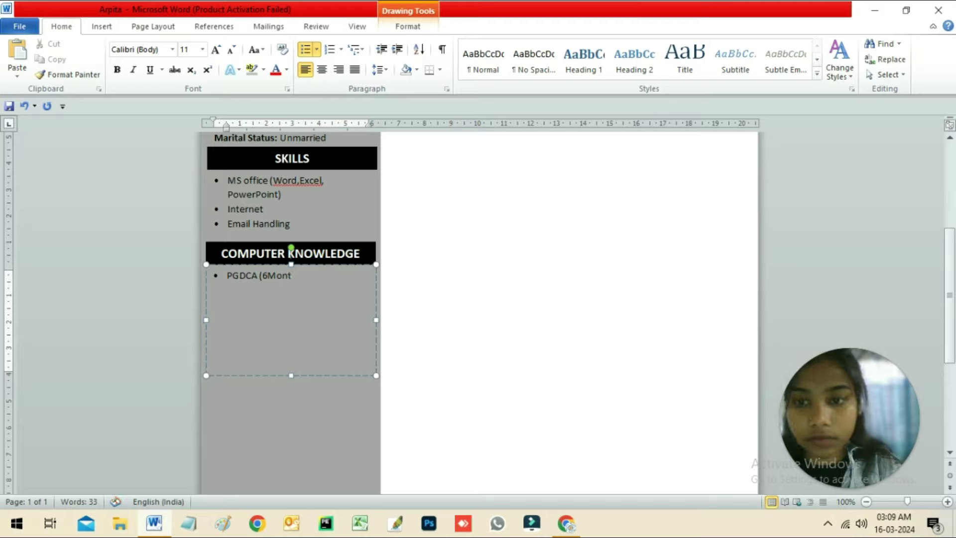
pyautogui.press('BackSpace')
pyautogui.press('BackSpace')
pyautogui.press('BackSpace')
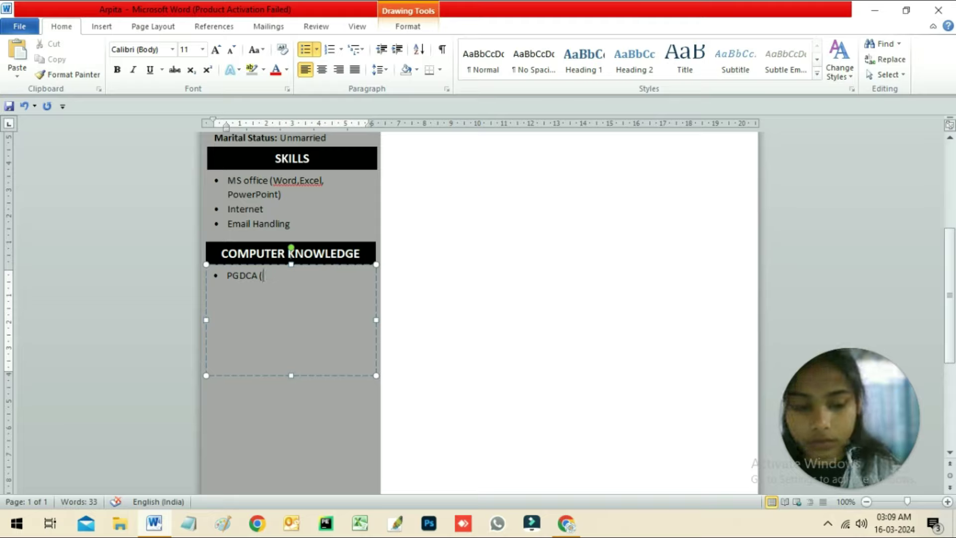
pyautogui.write('6')
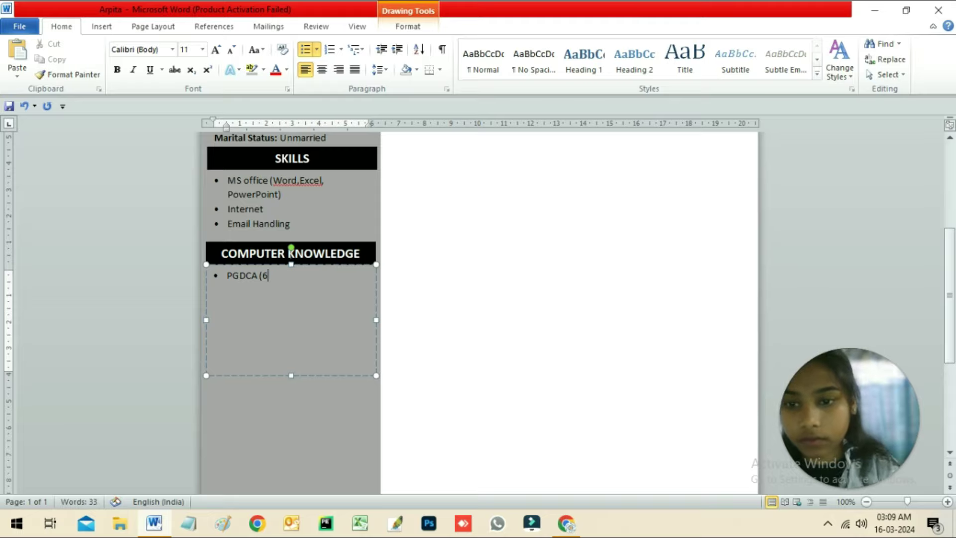
pyautogui.write(' M')
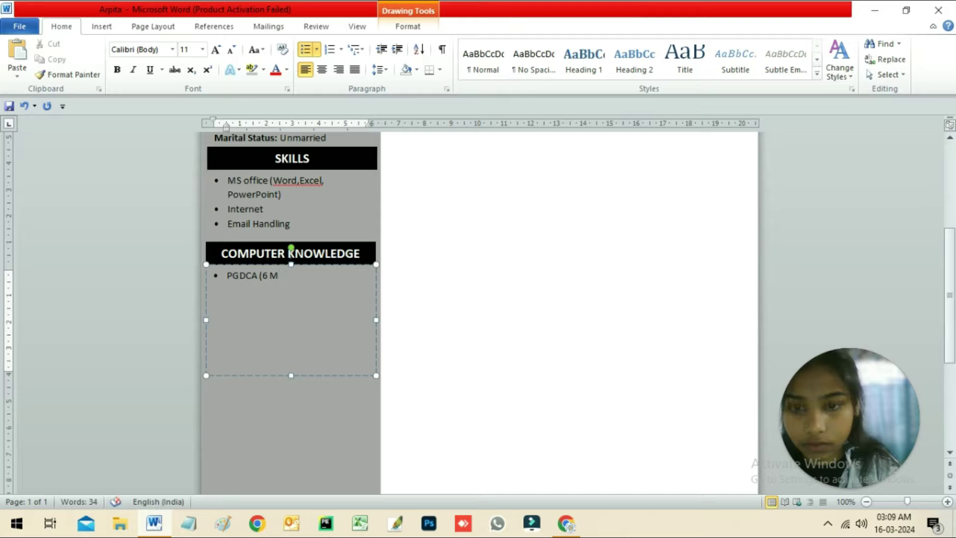
pyautogui.press('BackSpace')
pyautogui.write('mon')
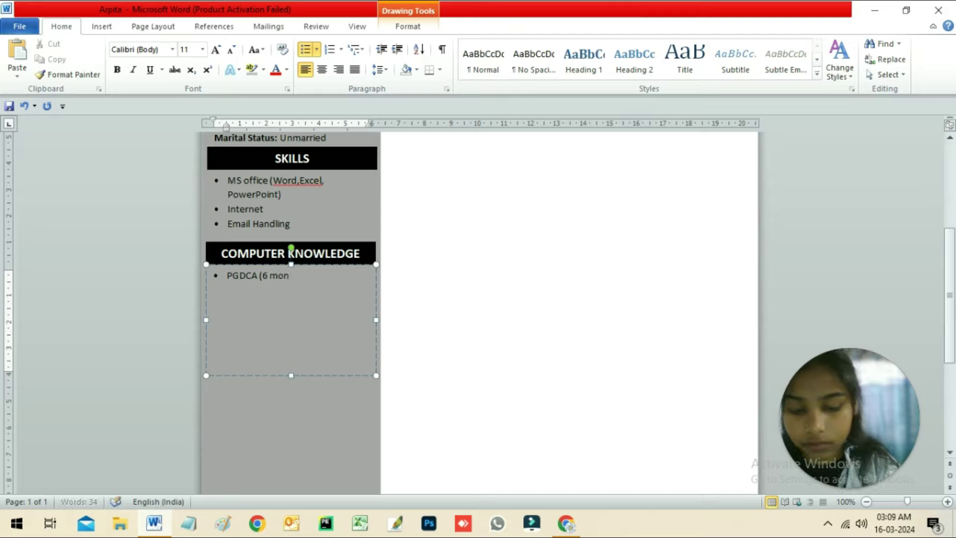
pyautogui.write('ths')
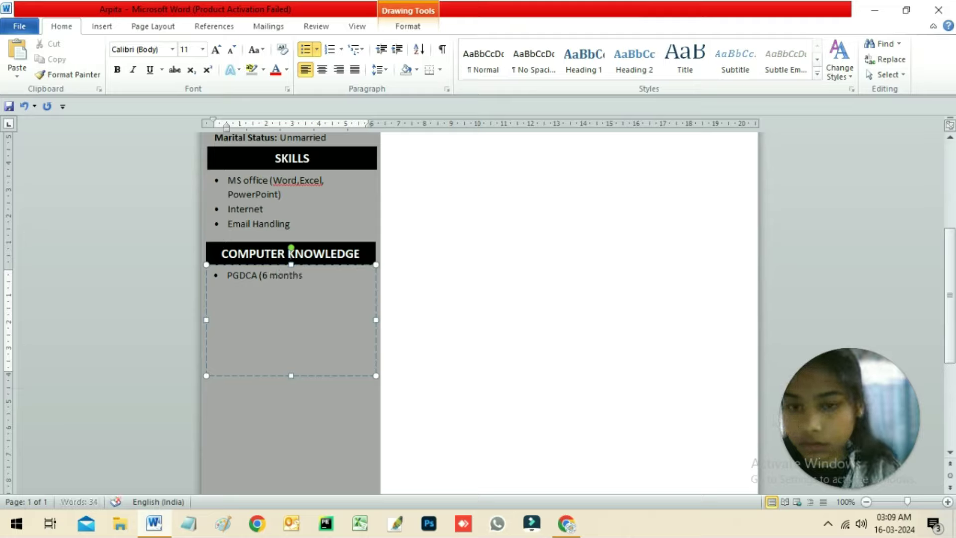
pyautogui.write(')')
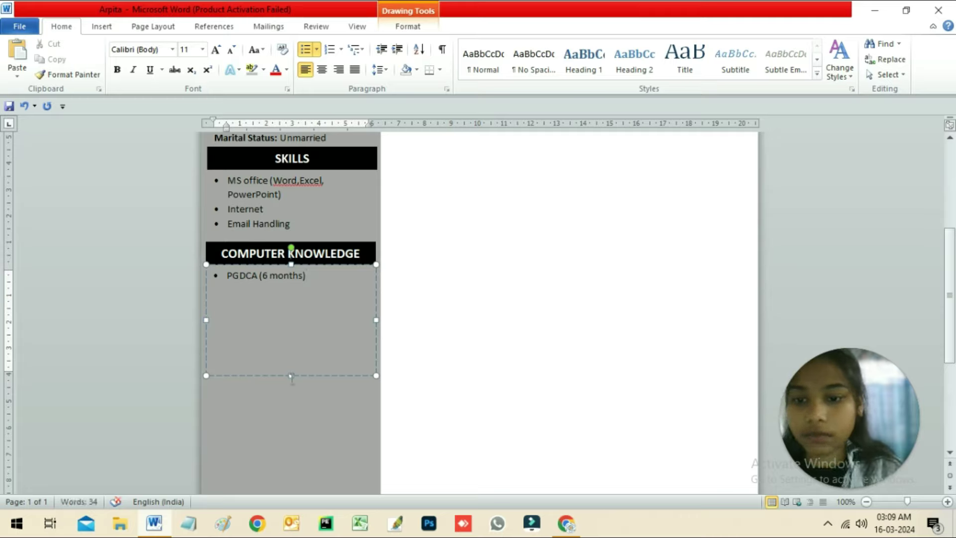
pyautogui.moveTo(290, 377); pyautogui.dragTo(299, 286)
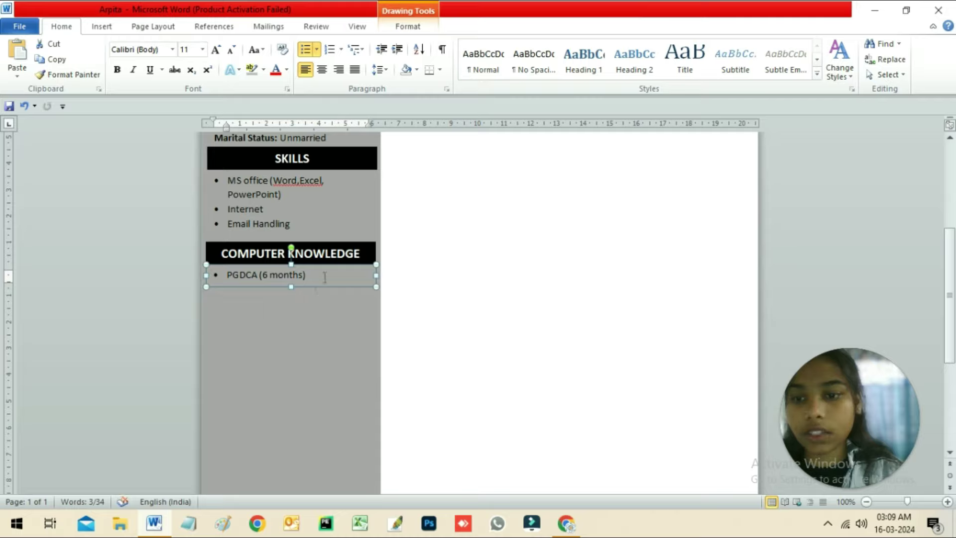
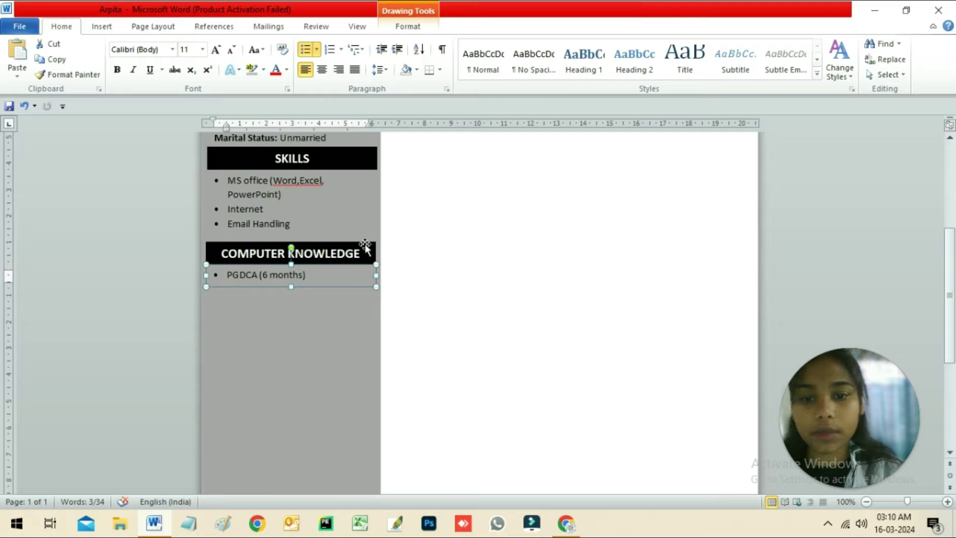
# Copy and paste the COMPUTER KNOWLEDGE heading box, then move the copy below the PGDCA line
pyautogui.rightClick(363, 246)
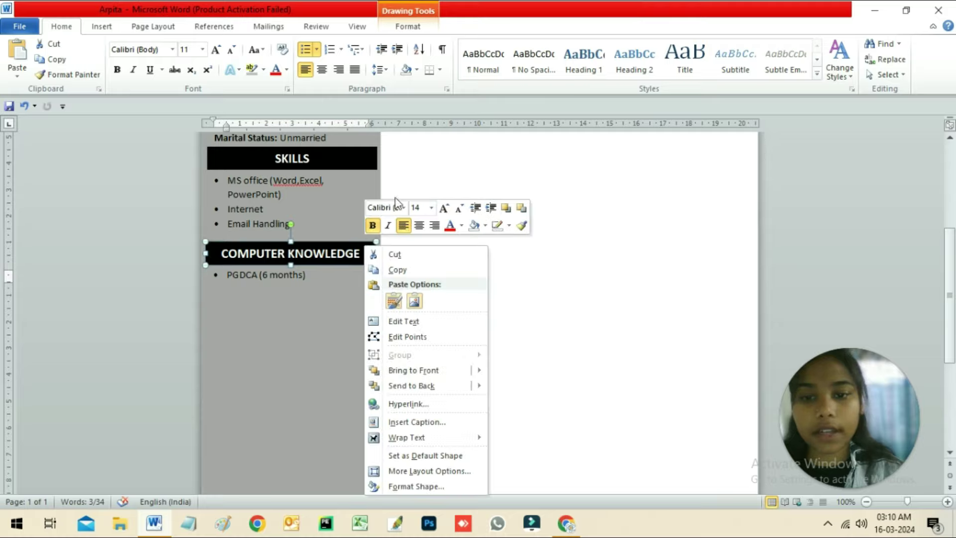
pyautogui.click(397, 271)
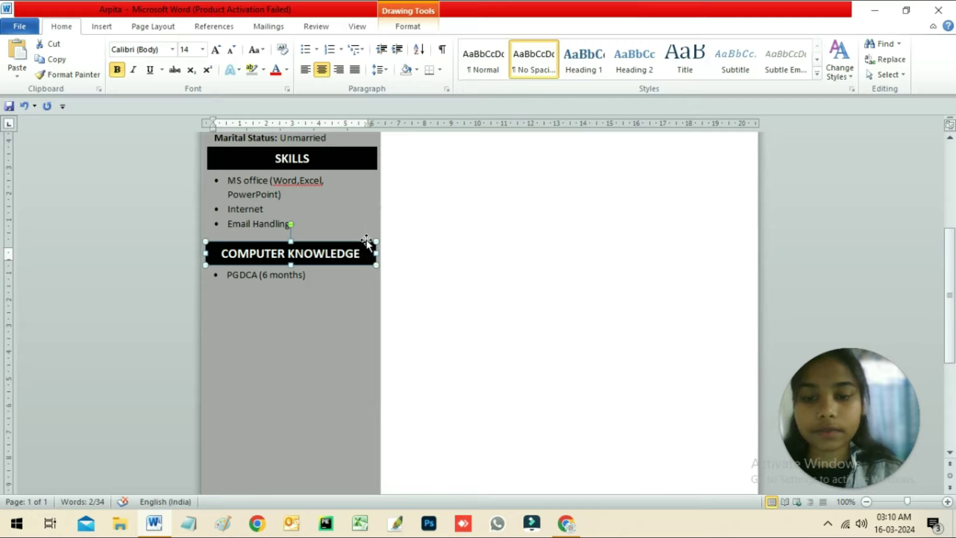
pyautogui.rightClick(367, 240)
pyautogui.click(397, 296)
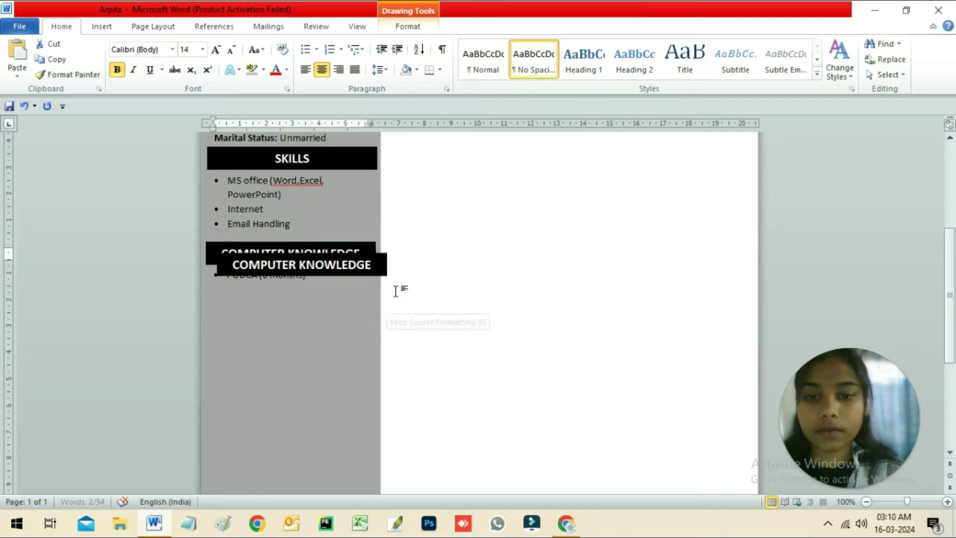
pyautogui.moveTo(327, 274); pyautogui.dragTo(318, 310)
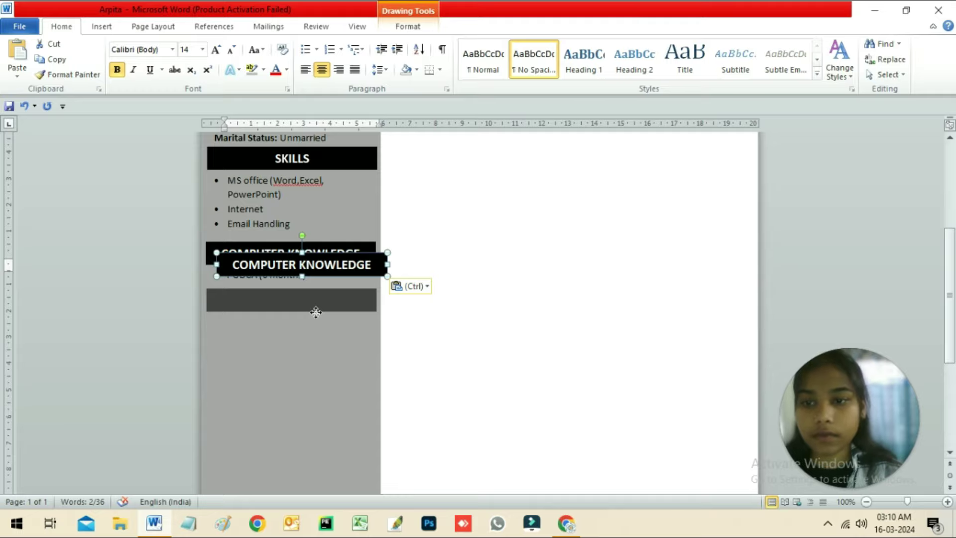
pyautogui.moveTo(316, 312); pyautogui.dragTo(316, 313)
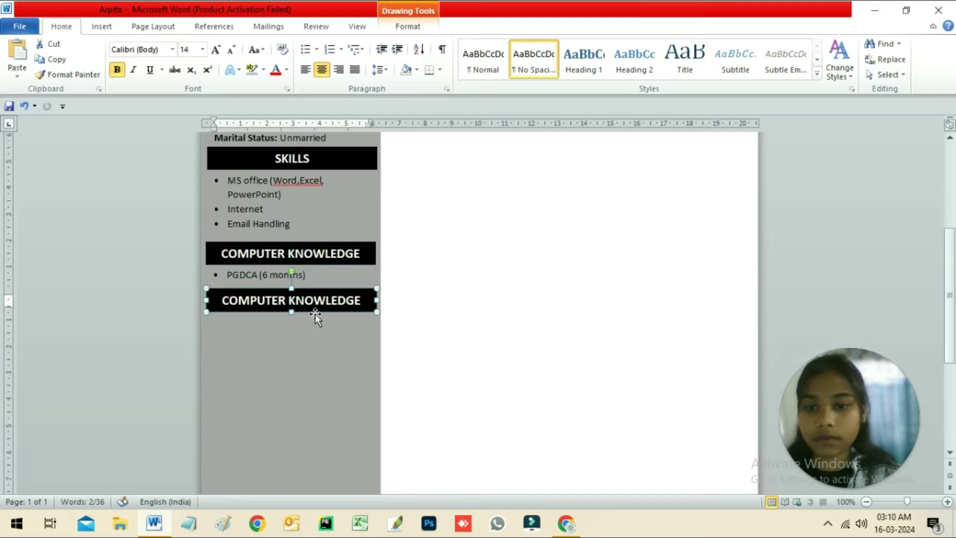
# Delete the COMPUTER KNOWLEDGE text from the duplicated heading box
pyautogui.doubleClick(316, 302)
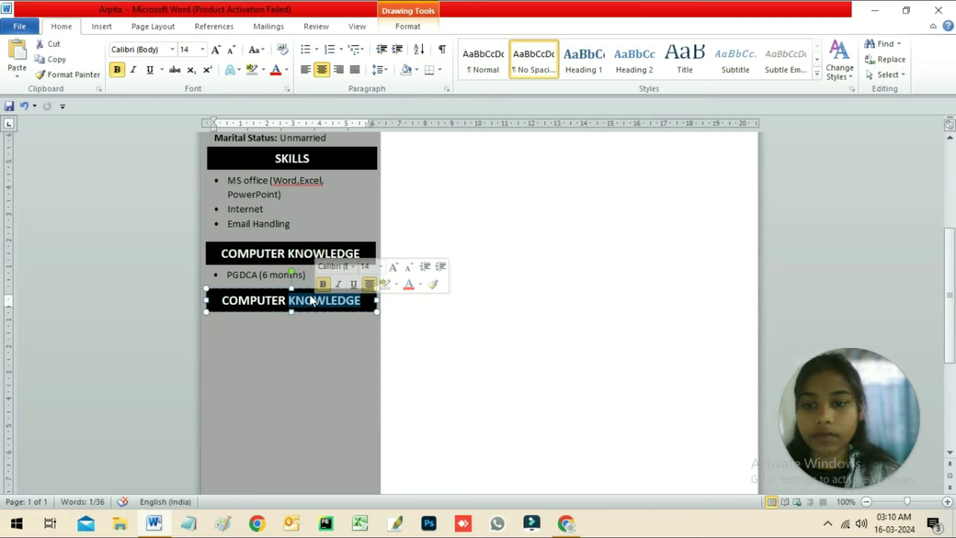
pyautogui.moveTo(365, 298); pyautogui.dragTo(207, 305)
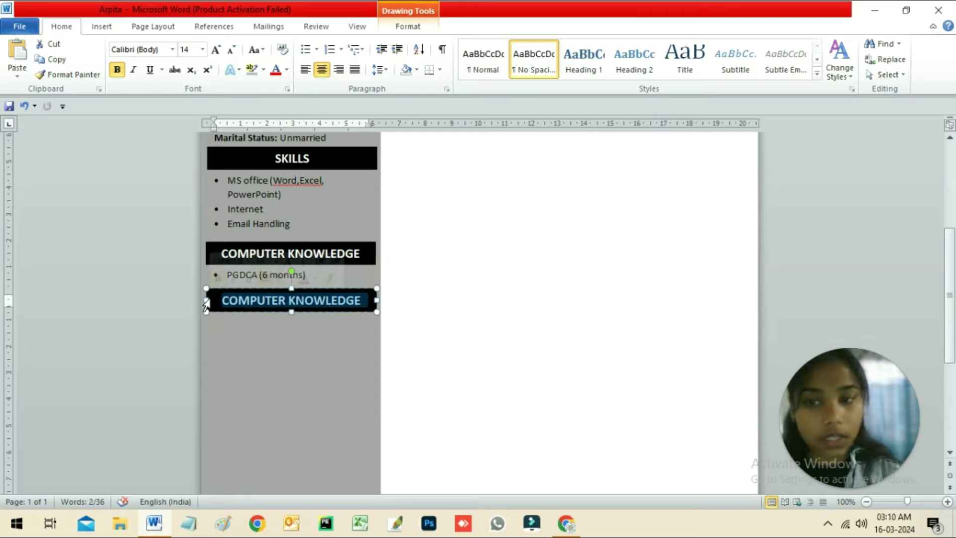
pyautogui.press('Delete')
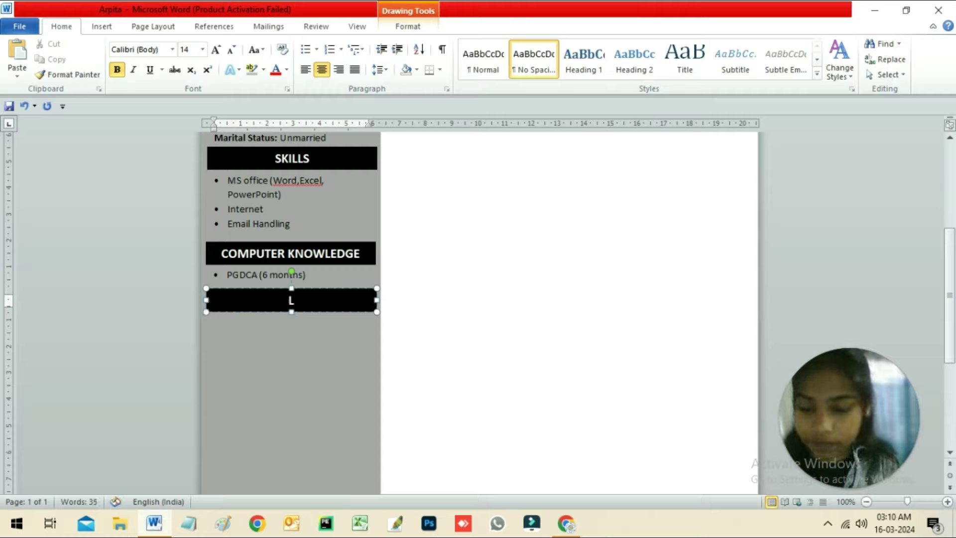
# Type Language in the empty heading box and change it to UPPERCASE
pyautogui.write('Langua')
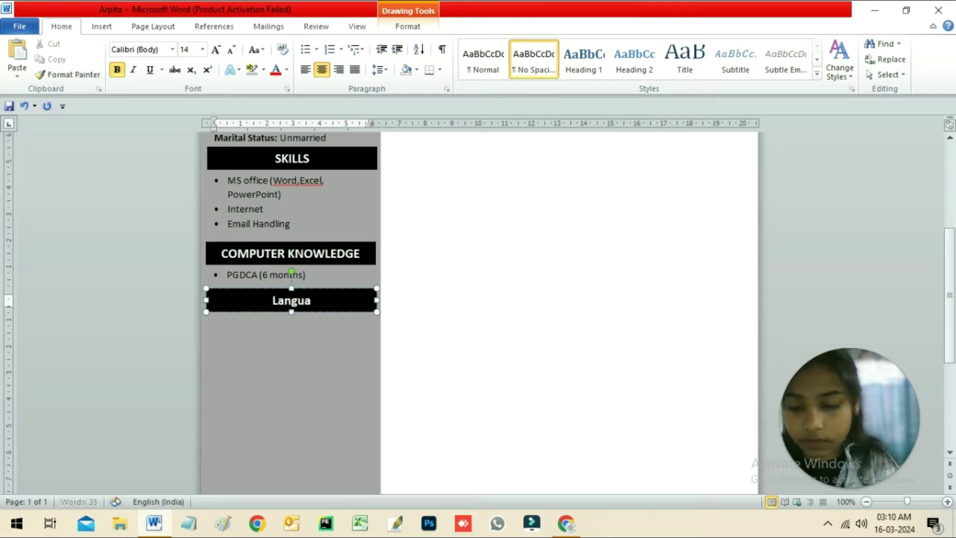
pyautogui.write('ge')
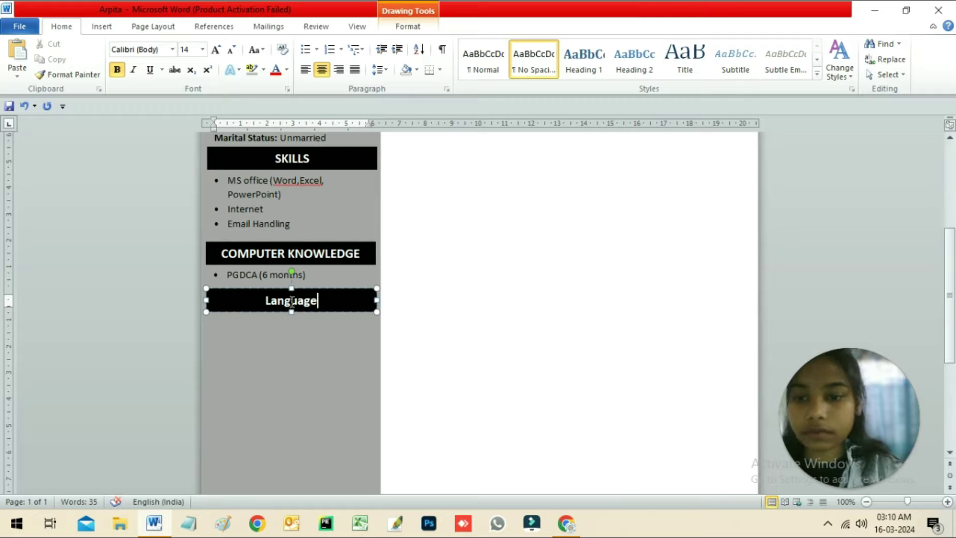
pyautogui.doubleClick(293, 303)
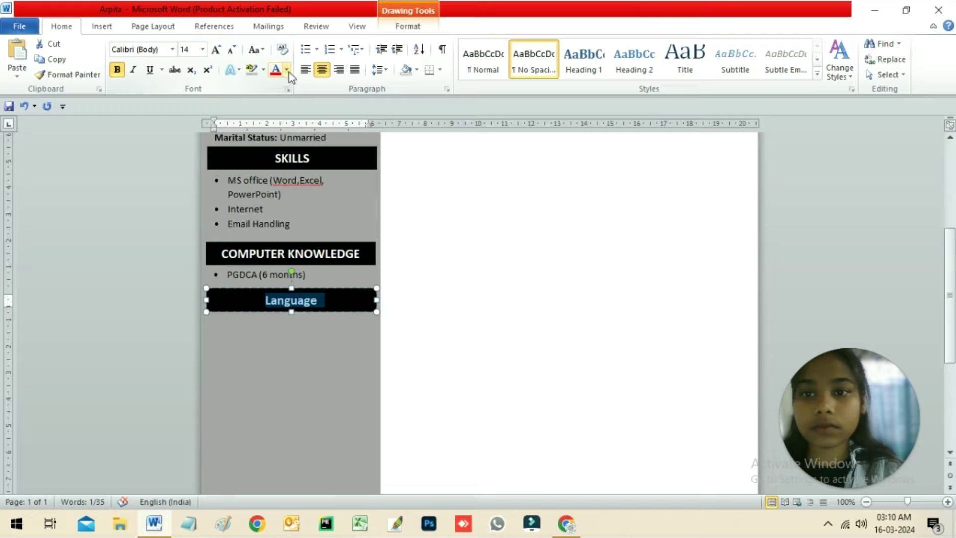
pyautogui.click(264, 73)
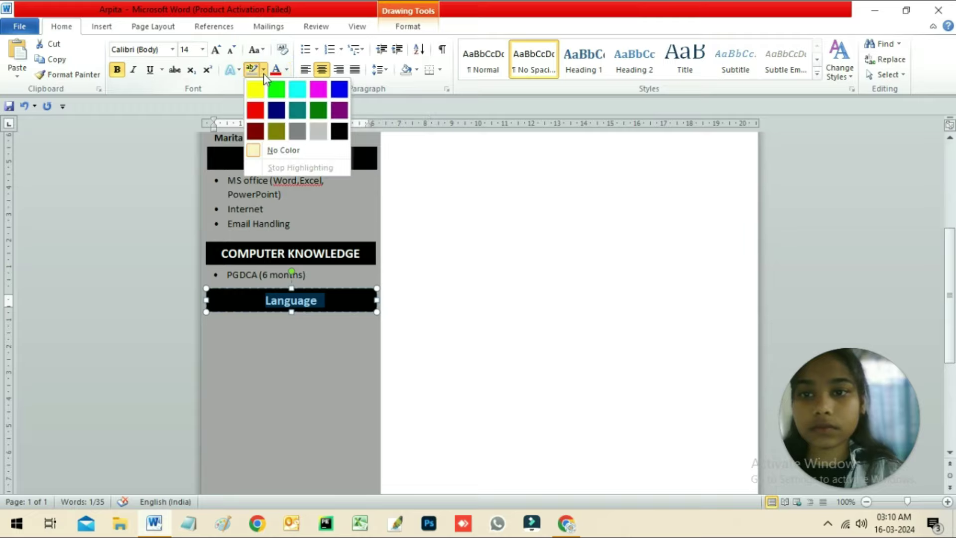
pyautogui.click(313, 297)
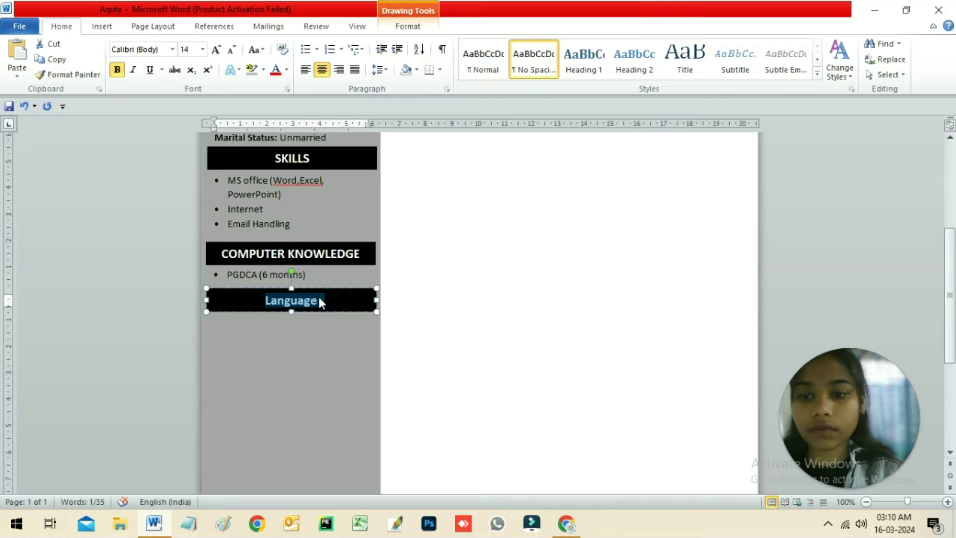
pyautogui.click(384, 75)
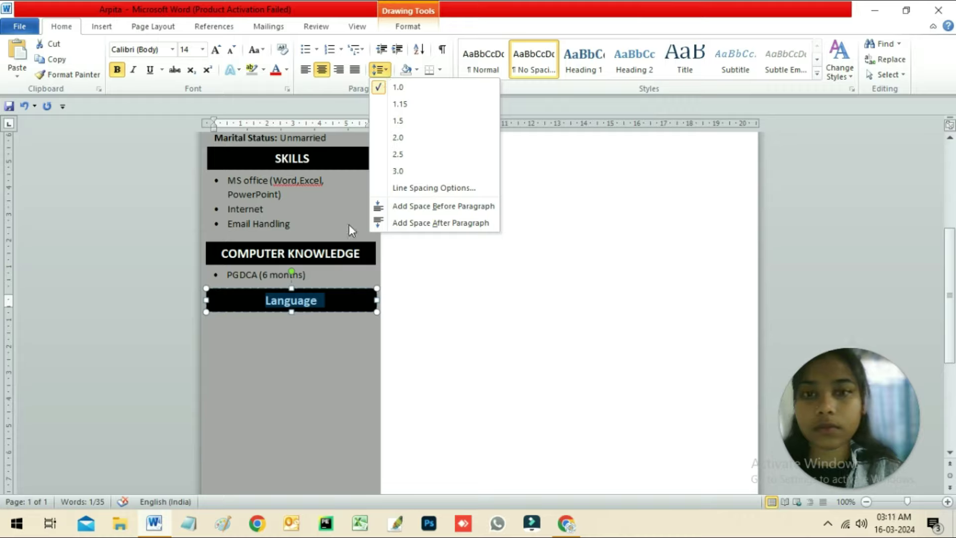
pyautogui.click(322, 298)
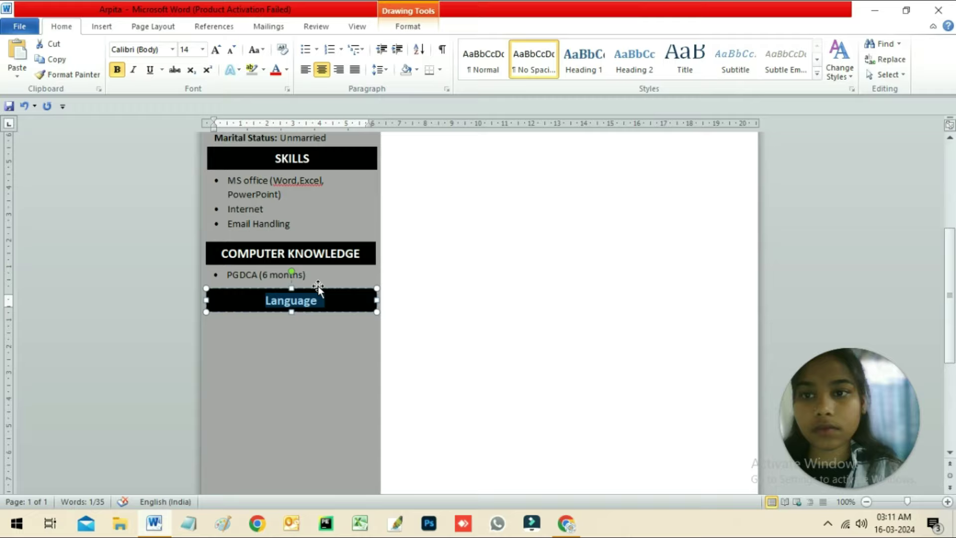
pyautogui.click(259, 52)
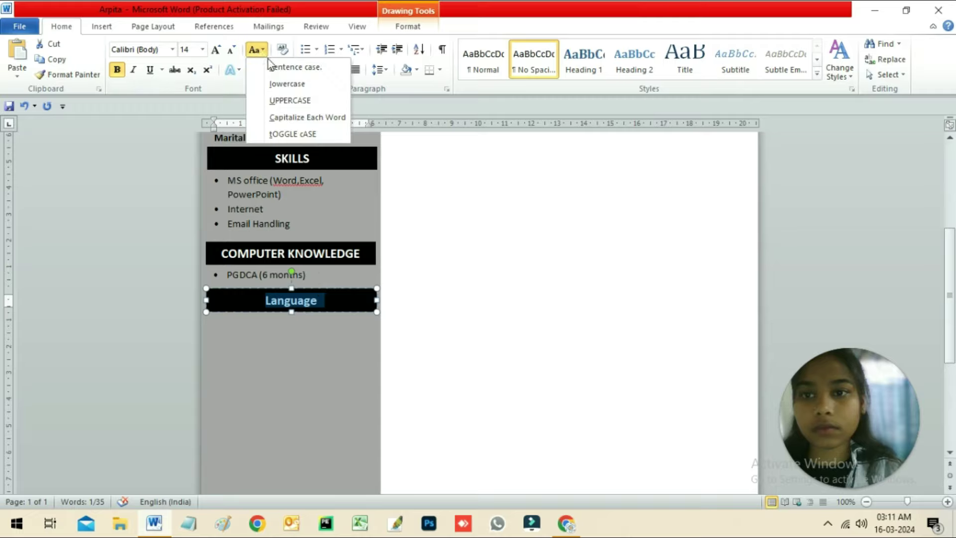
pyautogui.click(284, 101)
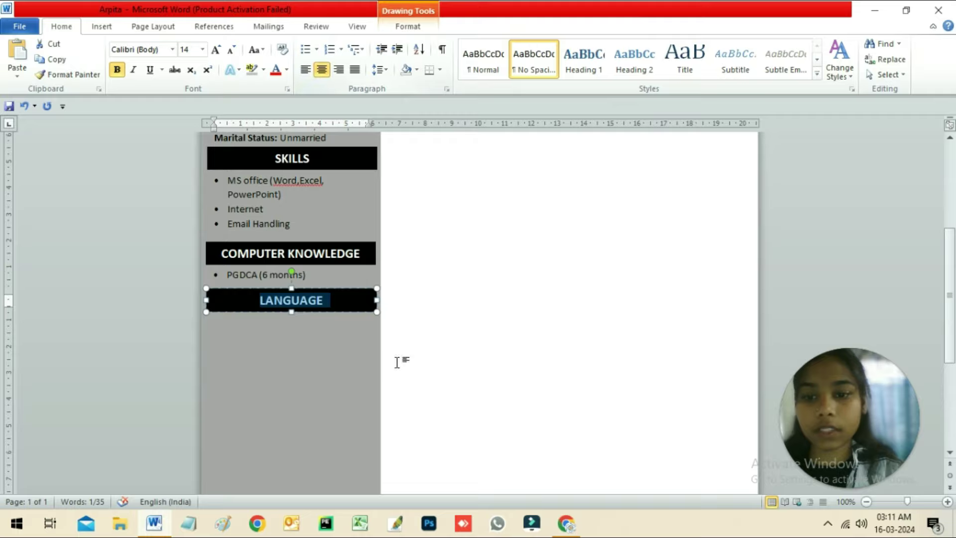
pyautogui.click(118, 28)
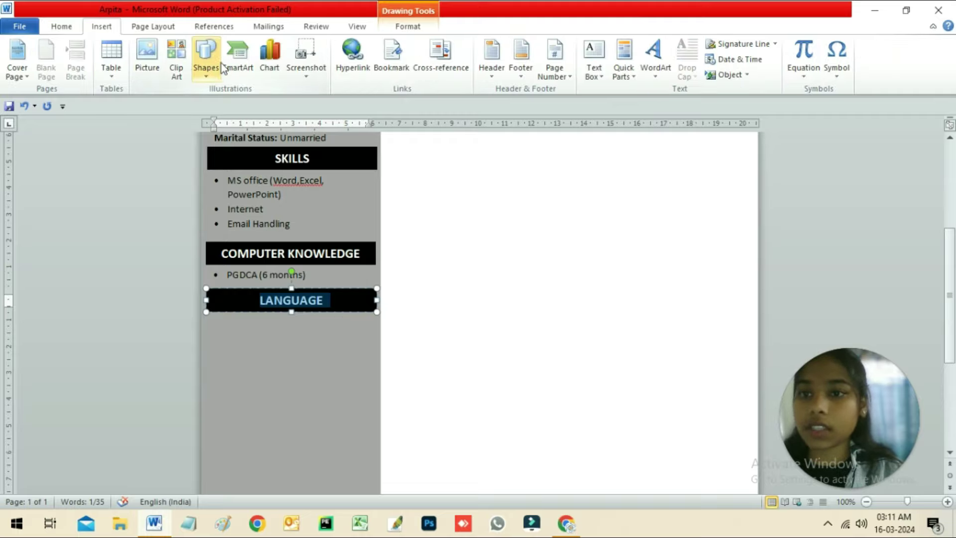
# Draw a text box in the sidebar just below the LANGUAGE heading
pyautogui.click(206, 67)
pyautogui.click(202, 118)
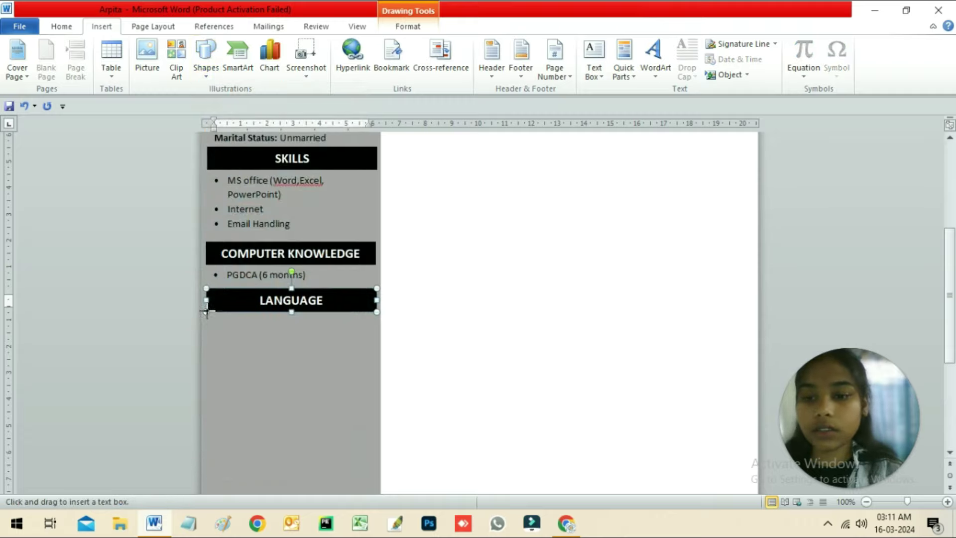
pyautogui.moveTo(206, 312)
pyautogui.mouseDown()
pyautogui.moveTo(373, 421)
pyautogui.moveTo(376, 399)
pyautogui.mouseUp()
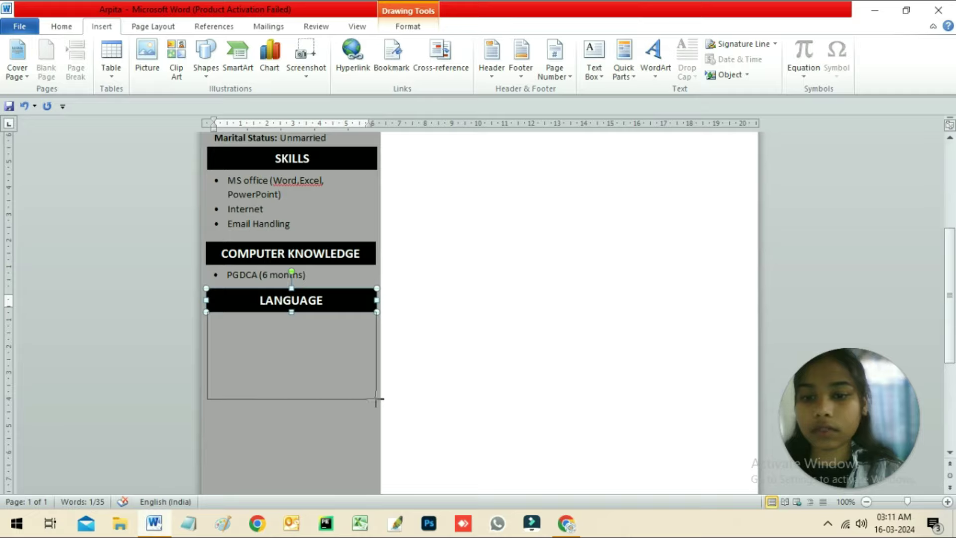
# Set the new text box to No Fill and No Outline
pyautogui.click(324, 43)
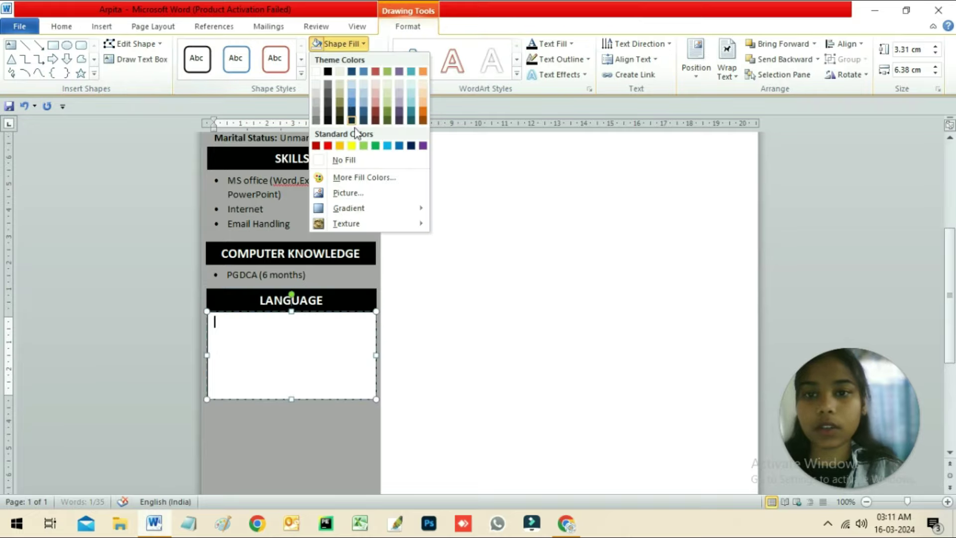
pyautogui.click(352, 160)
pyautogui.click(355, 60)
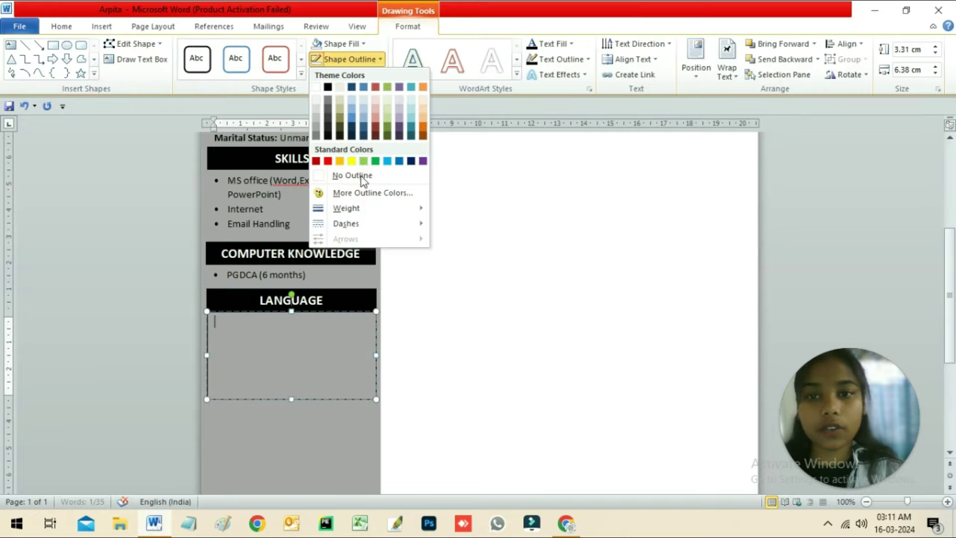
pyautogui.click(362, 175)
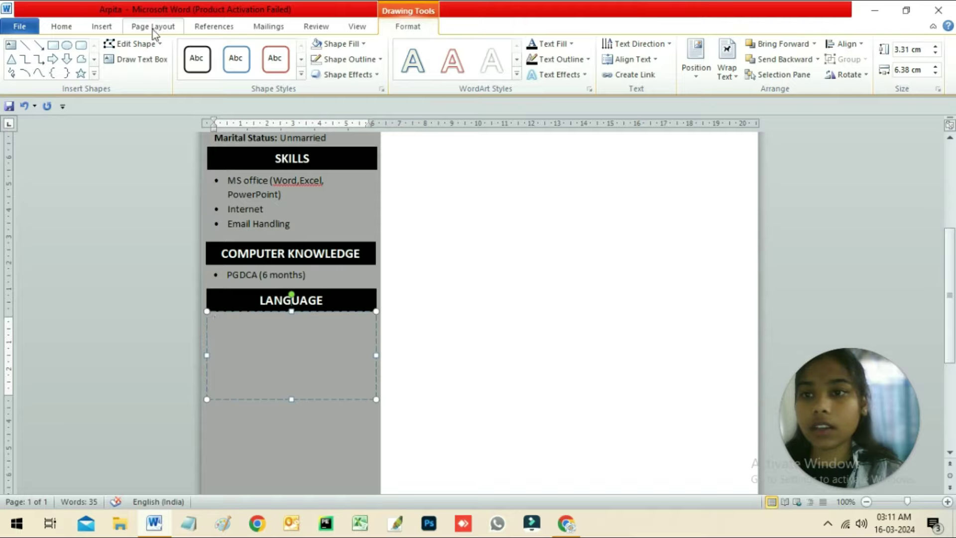
pyautogui.click(110, 31)
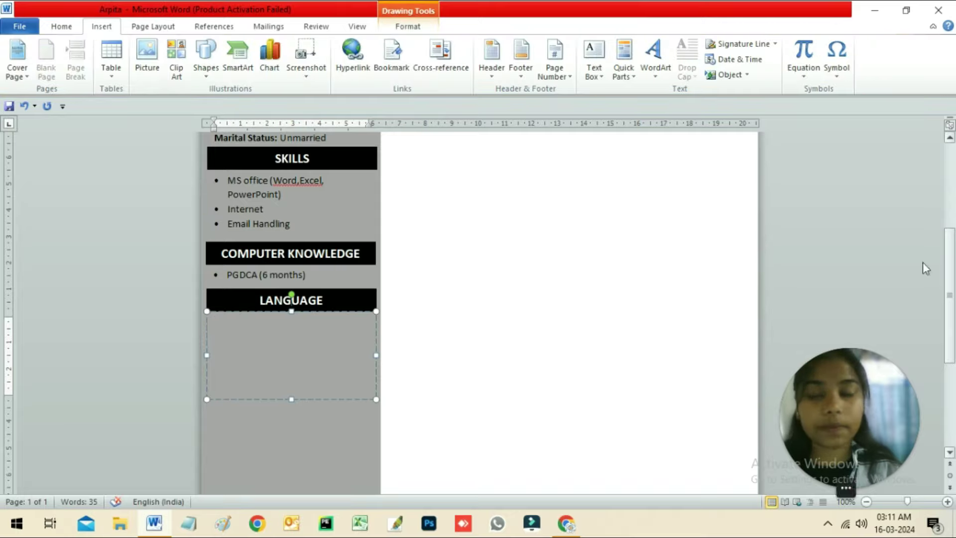
# Start a bulleted list in the text box and reduce its indent
pyautogui.click(61, 27)
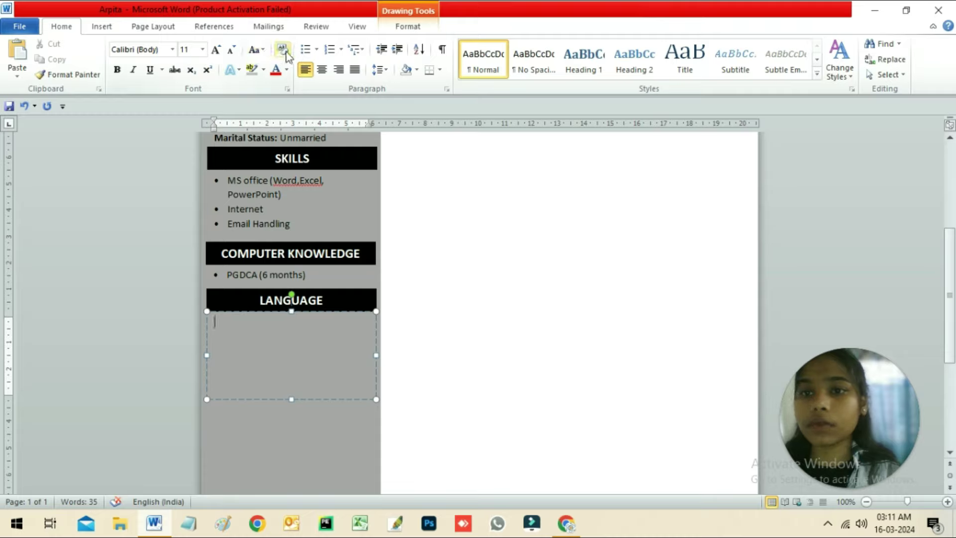
pyautogui.click(305, 49)
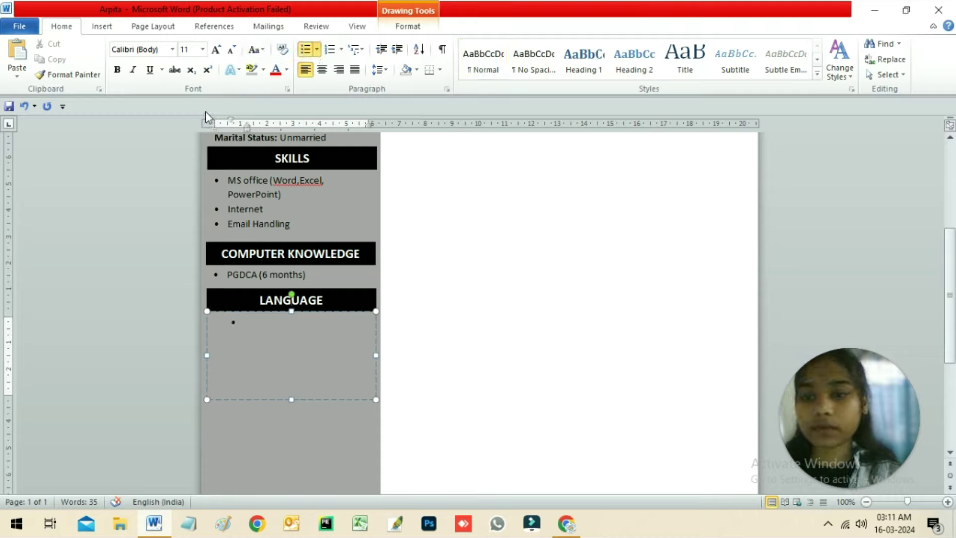
pyautogui.moveTo(231, 121); pyautogui.dragTo(220, 127)
pyautogui.moveTo(249, 124); pyautogui.dragTo(228, 127)
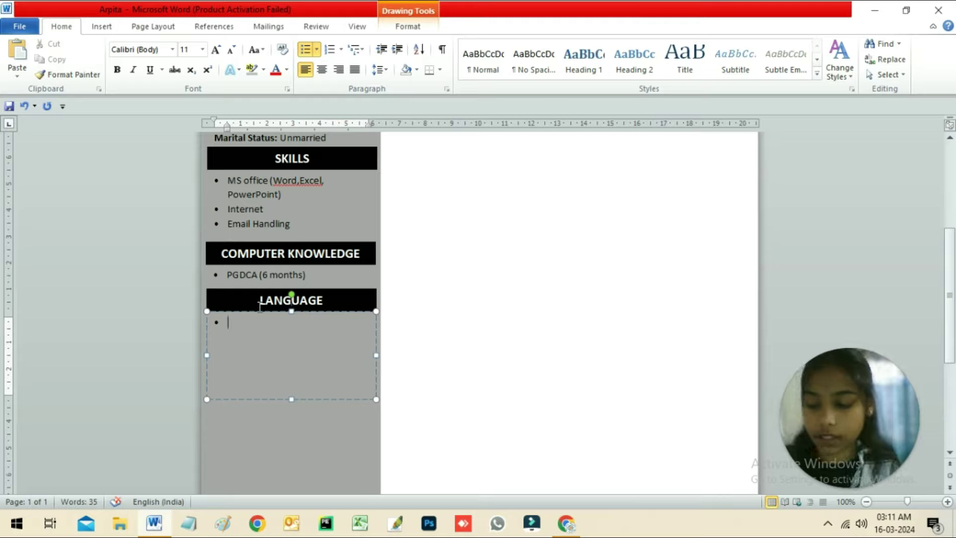
# List English, Assamese and Hindi as bullets and shrink the box to fit
pyautogui.write('E')
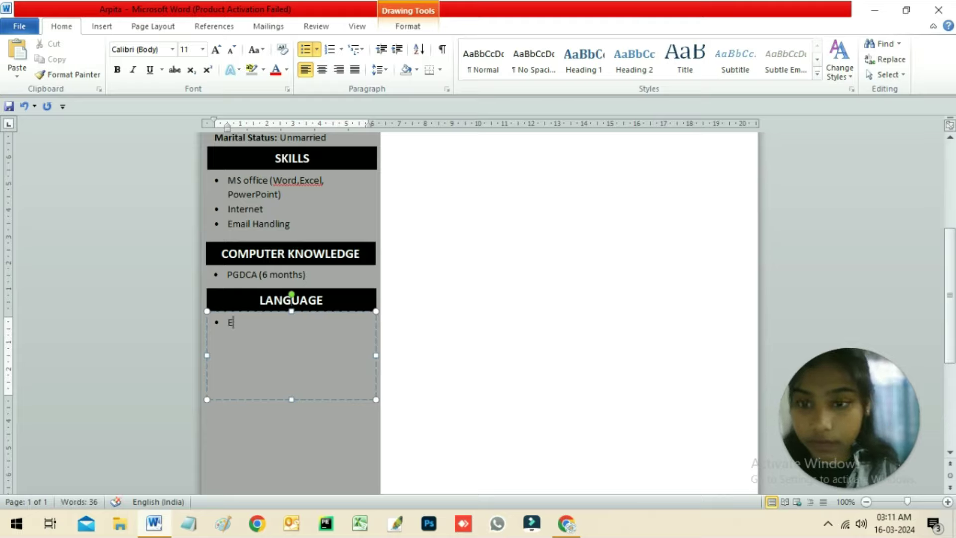
pyautogui.write('ngli')
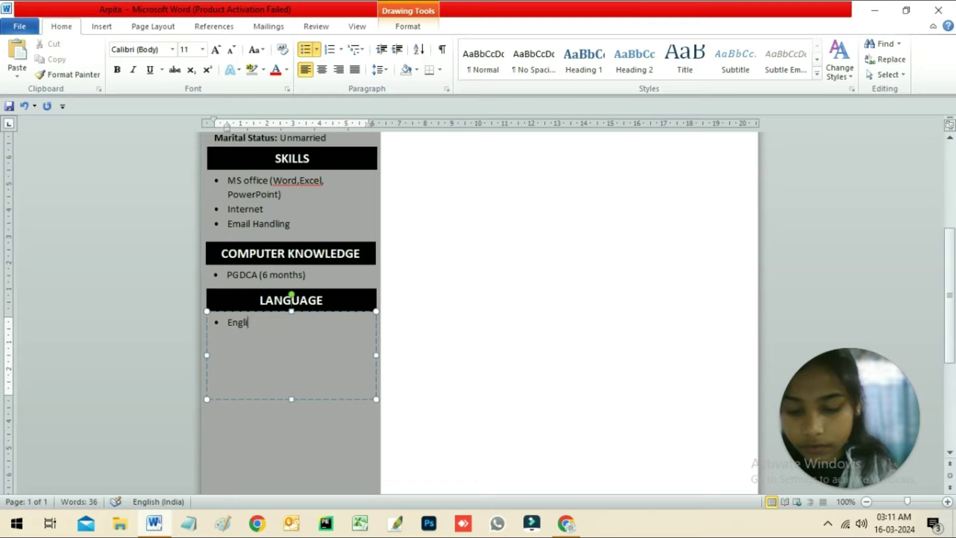
pyautogui.write('sh')
pyautogui.press('Return')
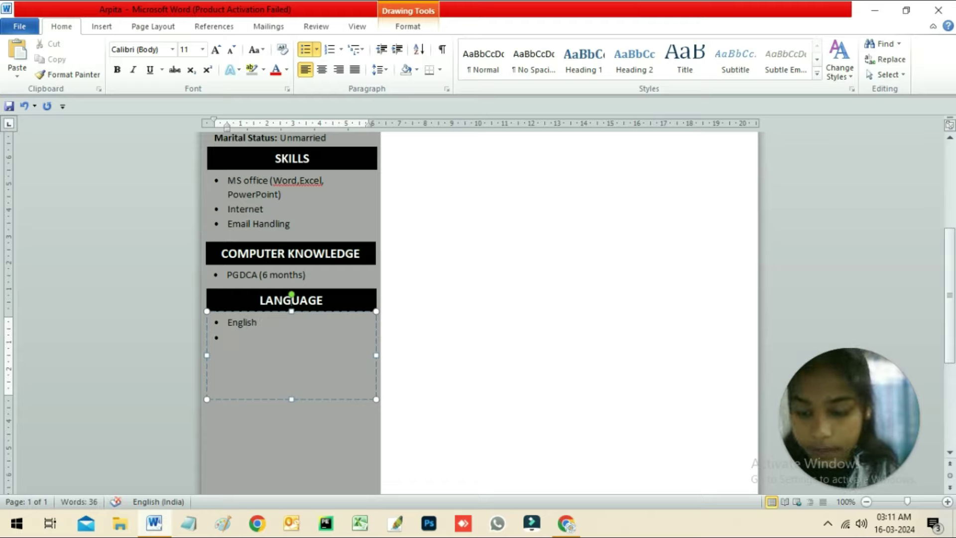
pyautogui.write('Assamese')
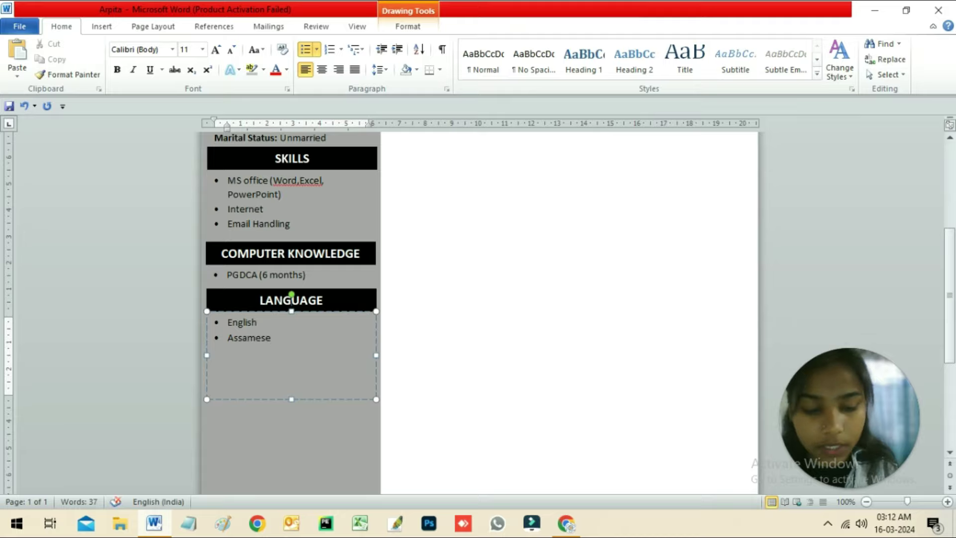
pyautogui.press('Return')
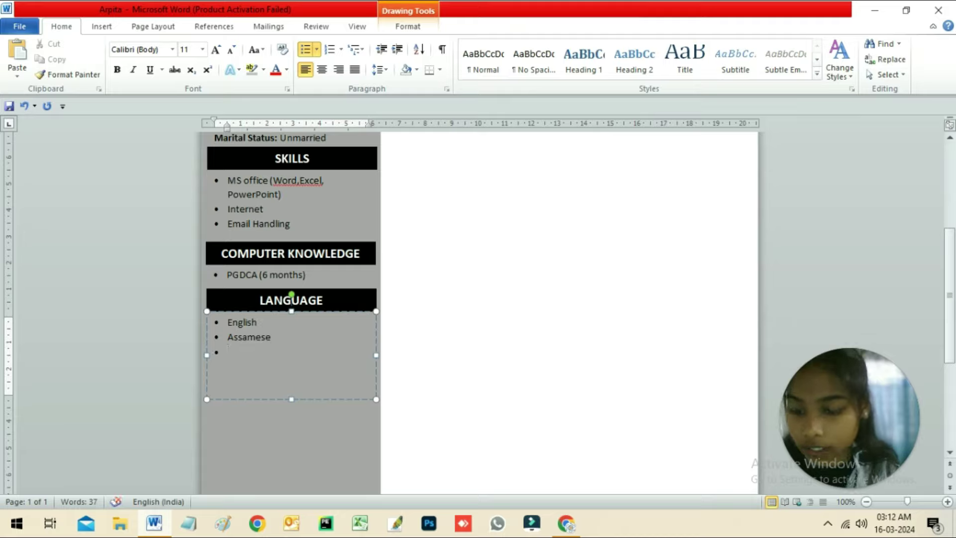
pyautogui.write('Hin')
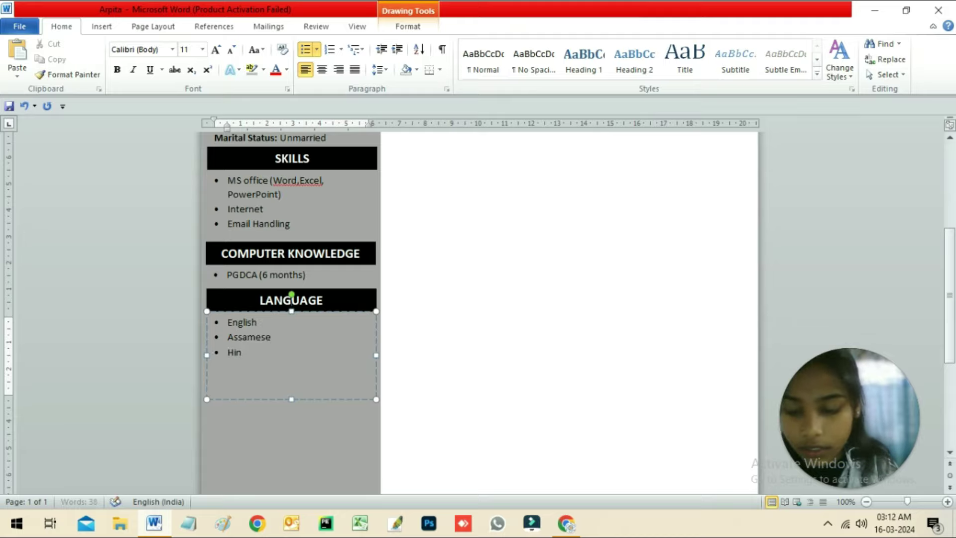
pyautogui.write('di')
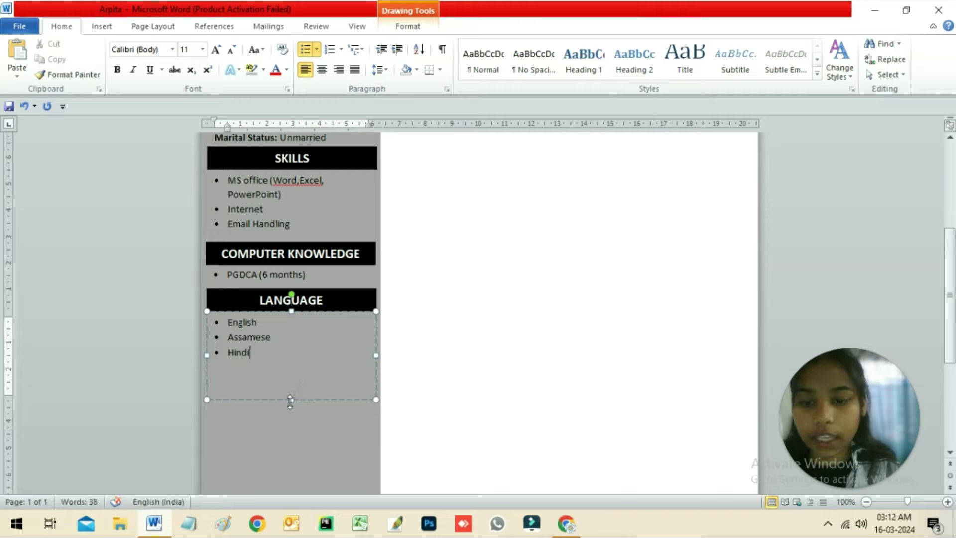
pyautogui.moveTo(291, 399); pyautogui.dragTo(295, 370)
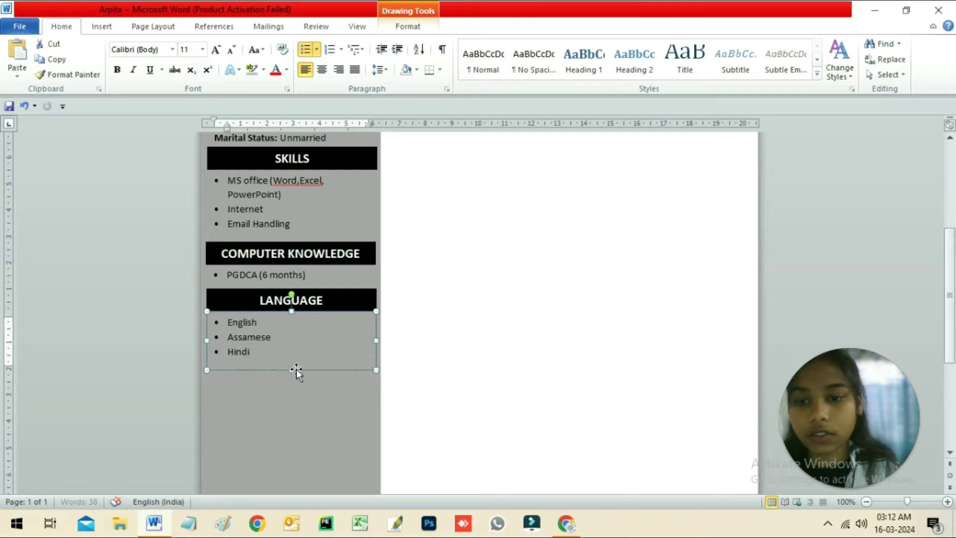
# Draw a text box at the top of the white right column
pyautogui.scroll(5, 296, 371)
pyautogui.scroll(-2, 302, 378)
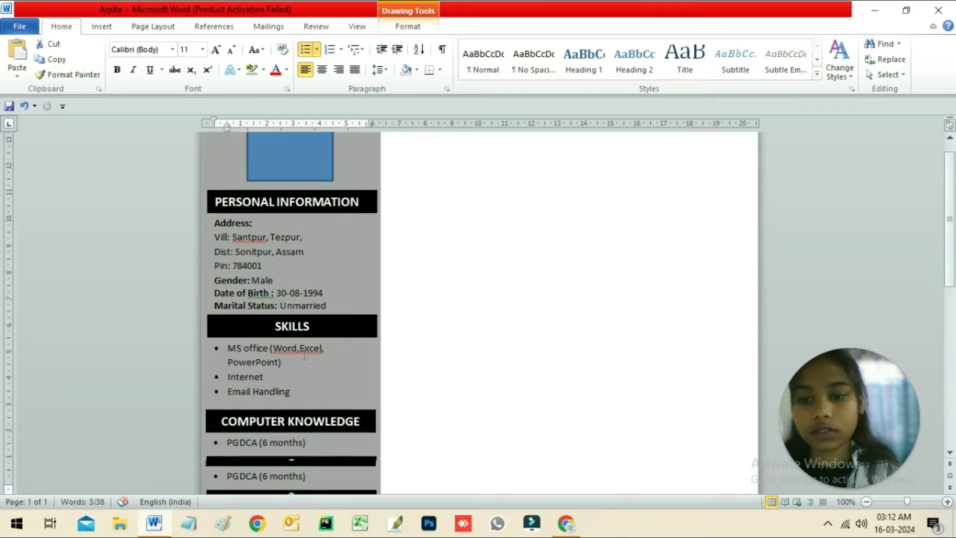
pyautogui.scroll(-3, 307, 386)
pyautogui.scroll(4, 310, 413)
pyautogui.scroll(1, 314, 329)
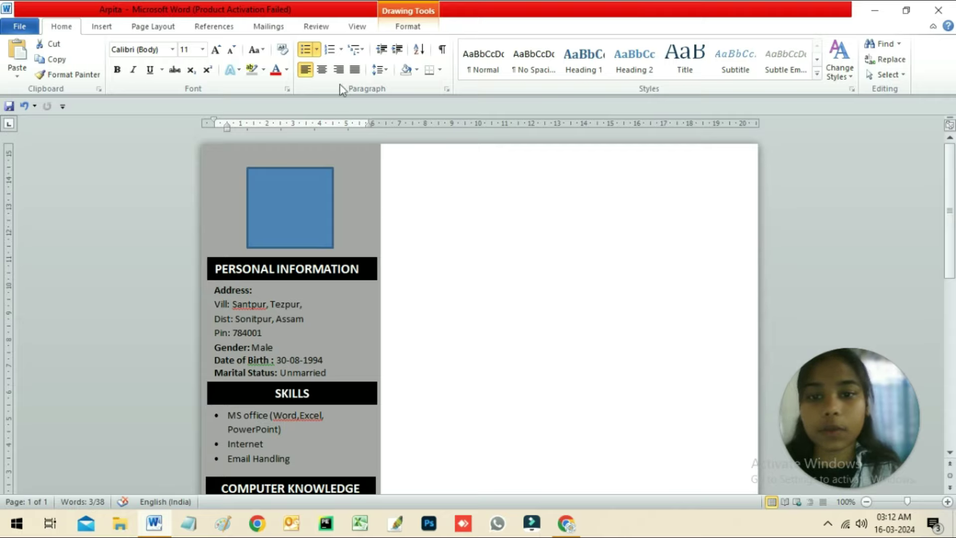
pyautogui.click(102, 26)
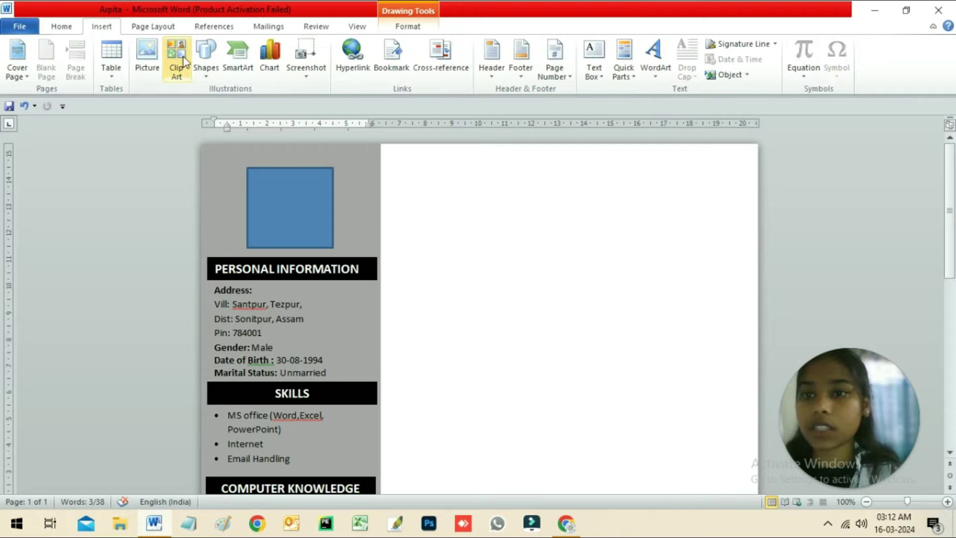
pyautogui.click(204, 59)
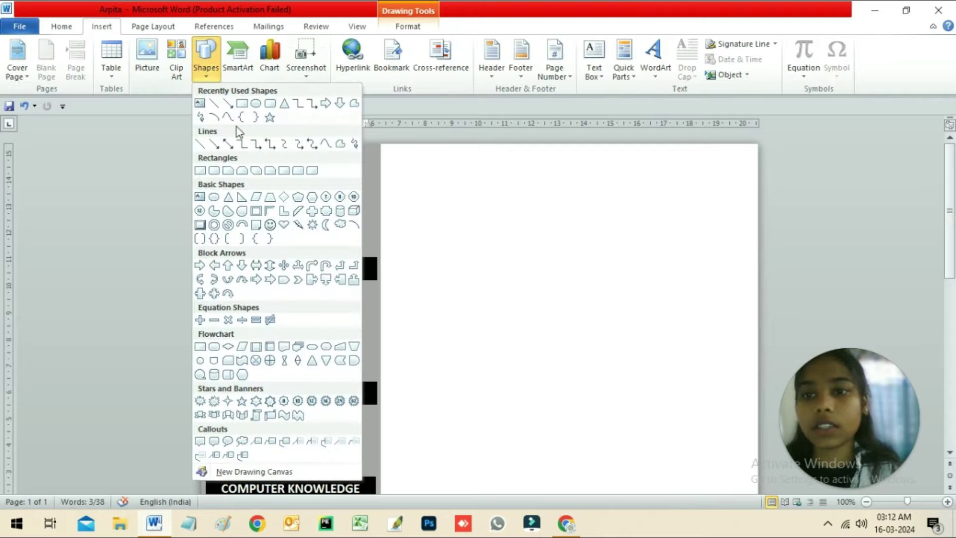
pyautogui.click(200, 104)
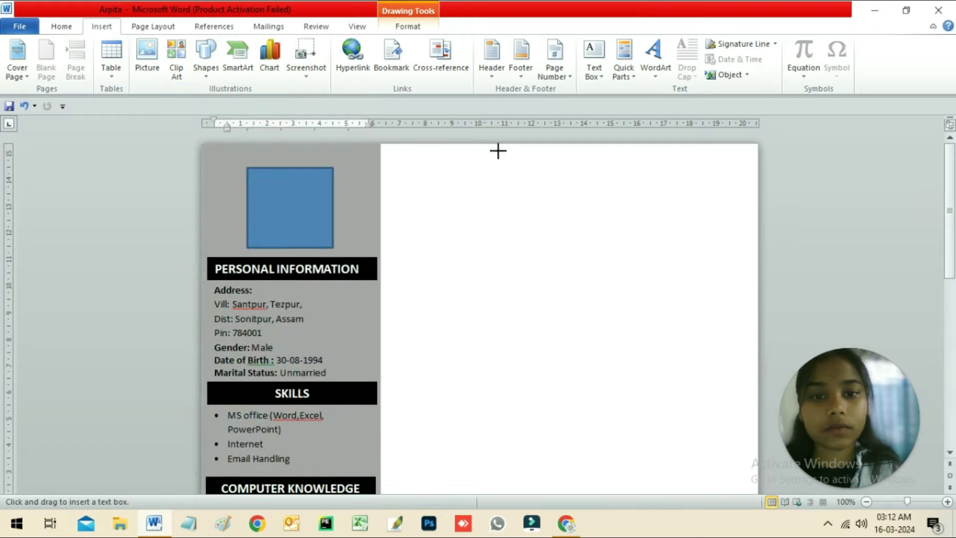
pyautogui.moveTo(498, 151); pyautogui.dragTo(676, 175)
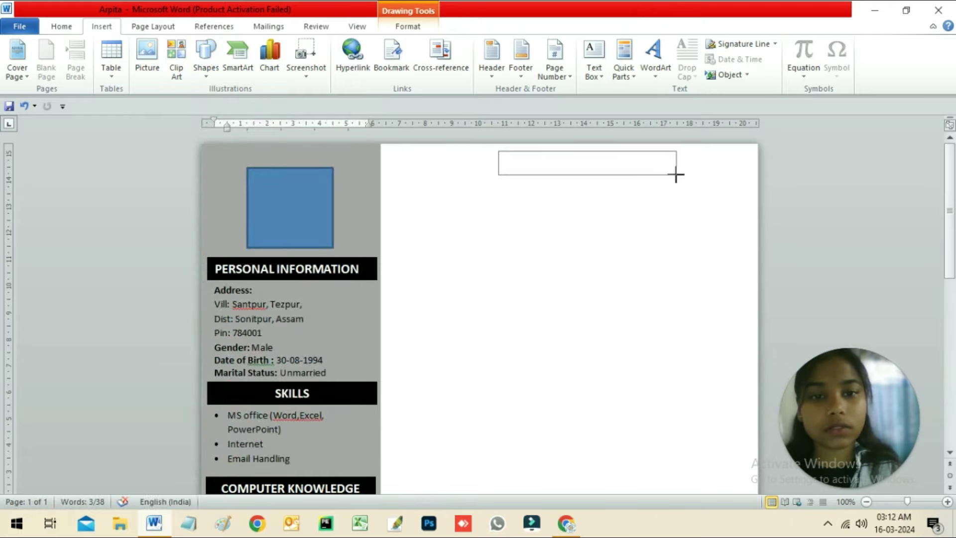
pyautogui.moveTo(676, 175); pyautogui.dragTo(676, 175)
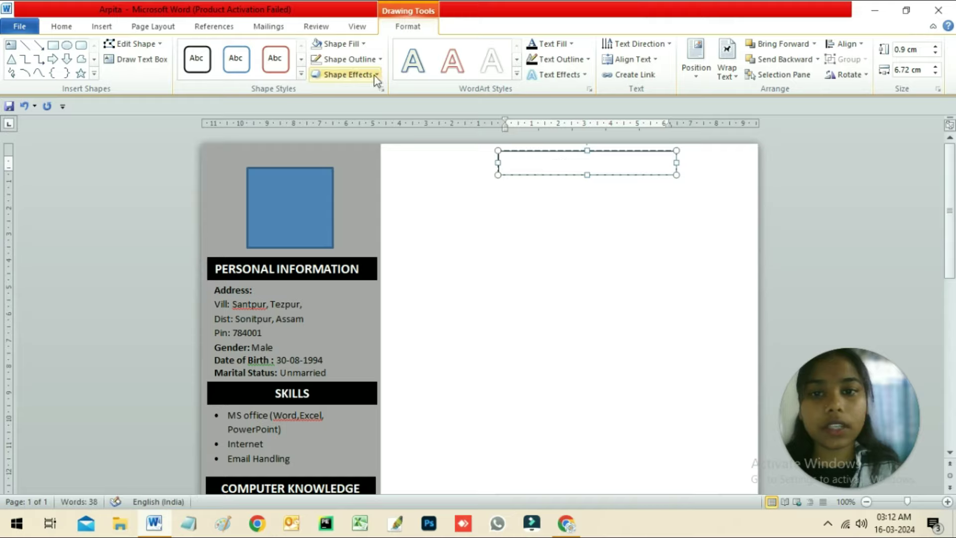
# Set the title text box to No Fill and No Outline
pyautogui.click(353, 47)
pyautogui.click(348, 160)
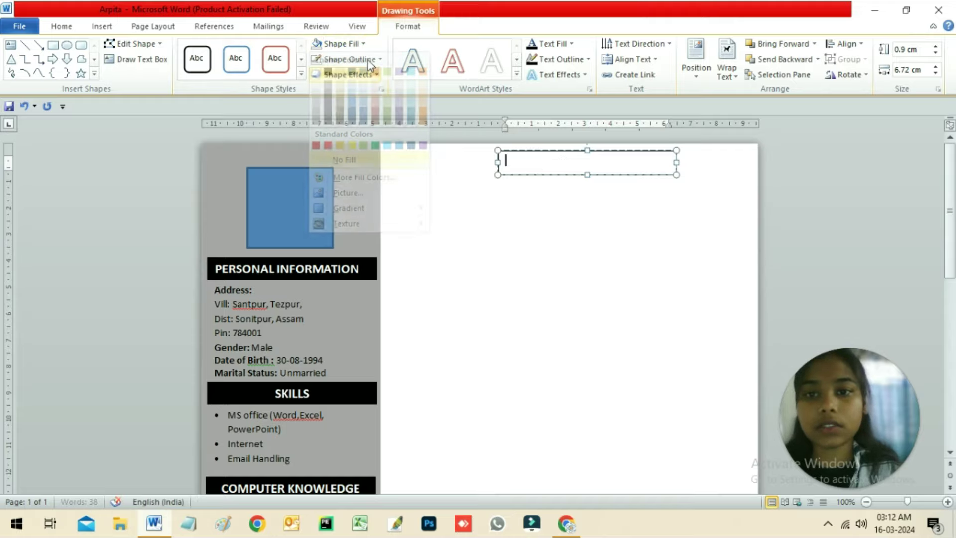
pyautogui.click(368, 61)
pyautogui.click(365, 174)
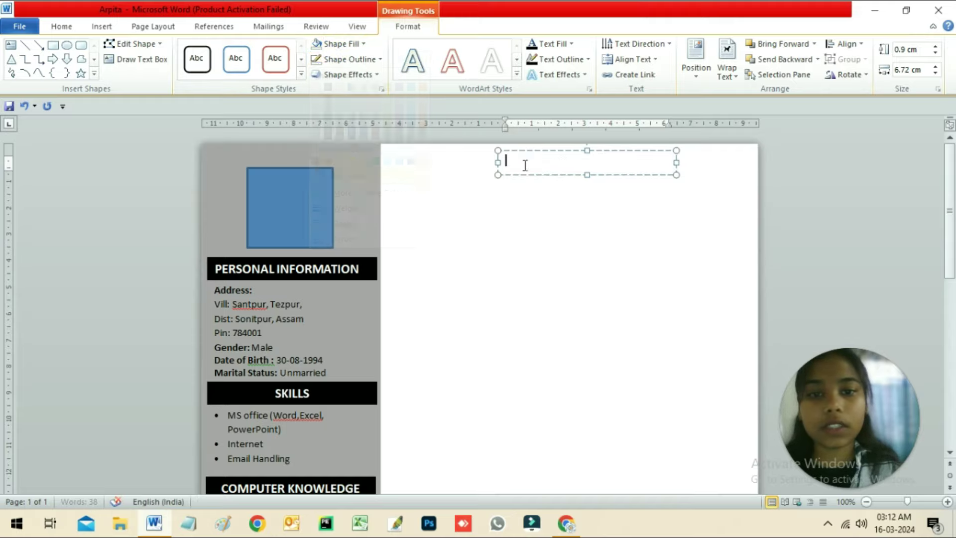
# Type Resume in the box and make it bold at size 22
pyautogui.write('R')
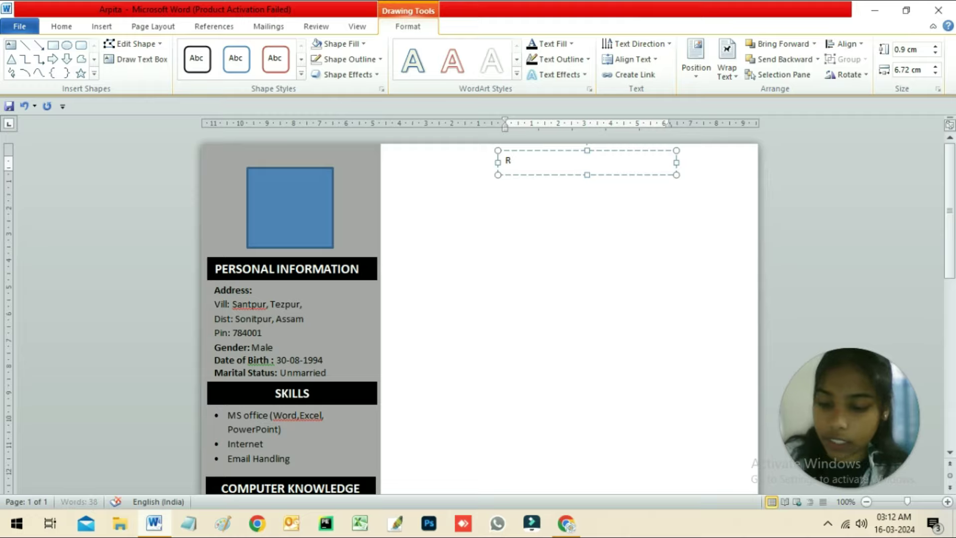
pyautogui.write('esume')
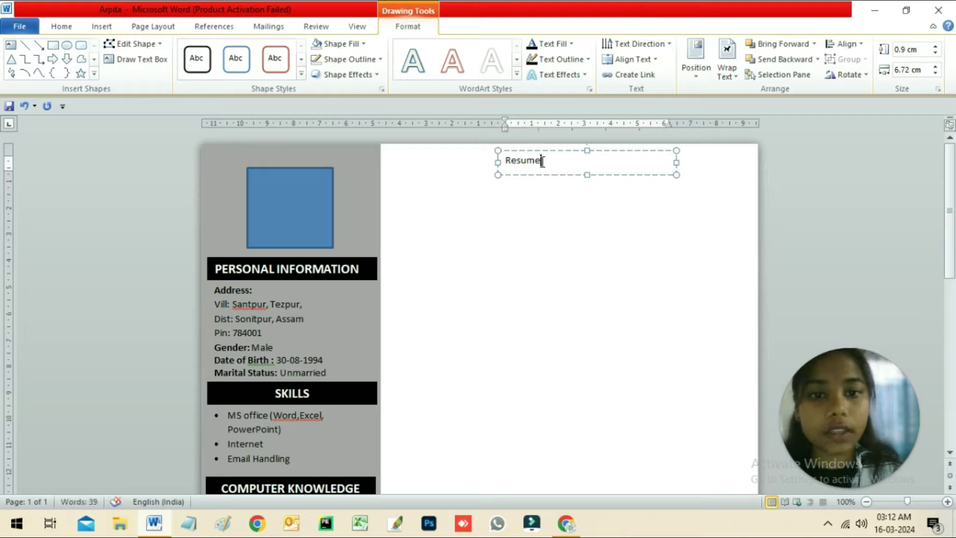
pyautogui.doubleClick(524, 162)
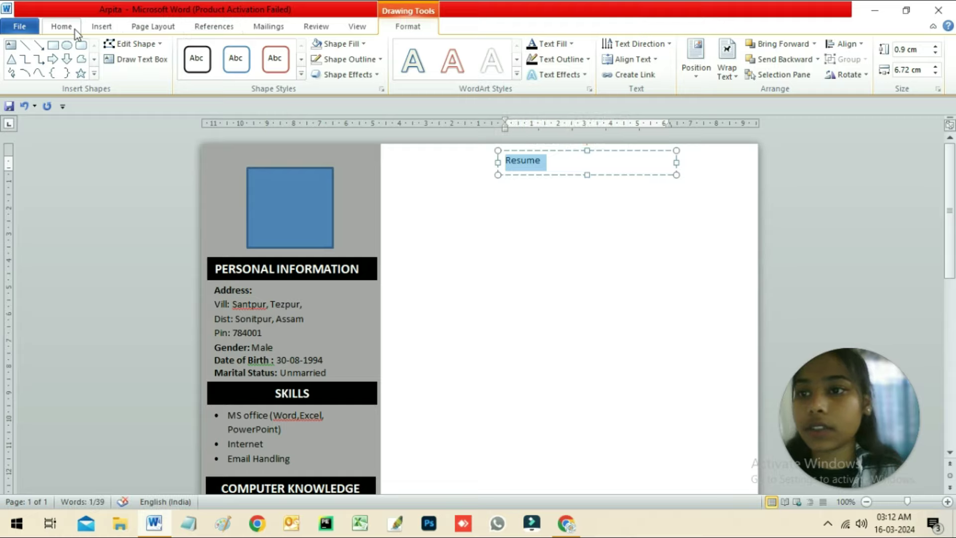
pyautogui.click(61, 28)
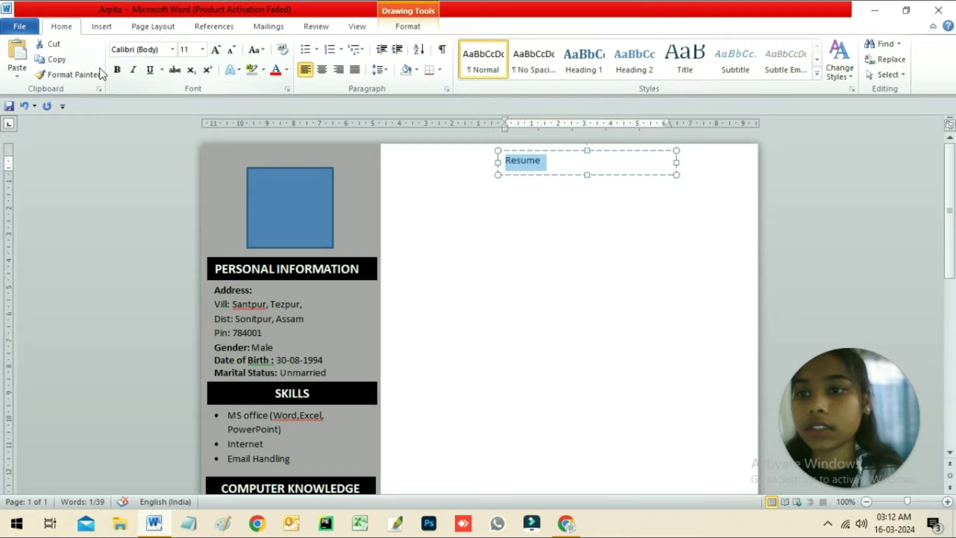
pyautogui.click(116, 70)
pyautogui.click(219, 51)
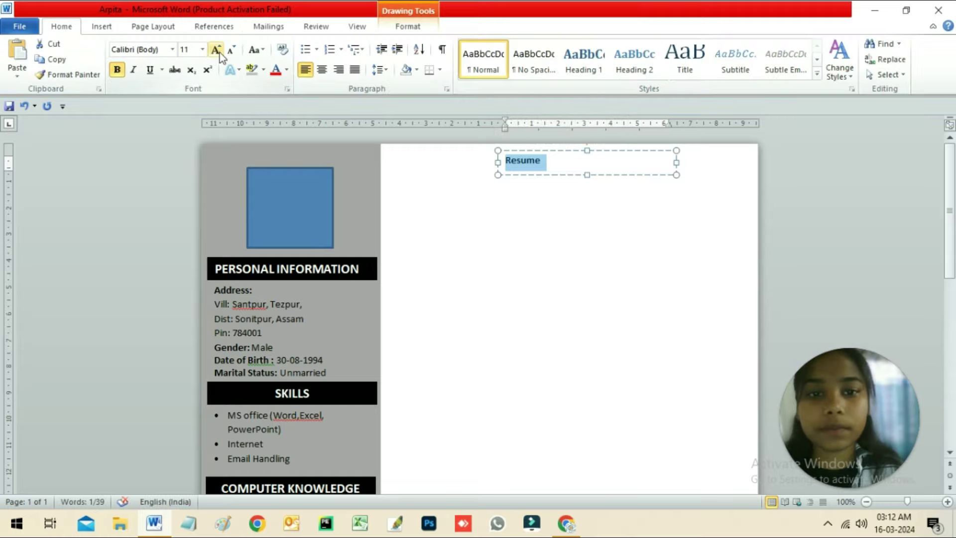
pyautogui.click(216, 50)
pyautogui.click(216, 50)
pyautogui.click(216, 50)
pyautogui.click(216, 50)
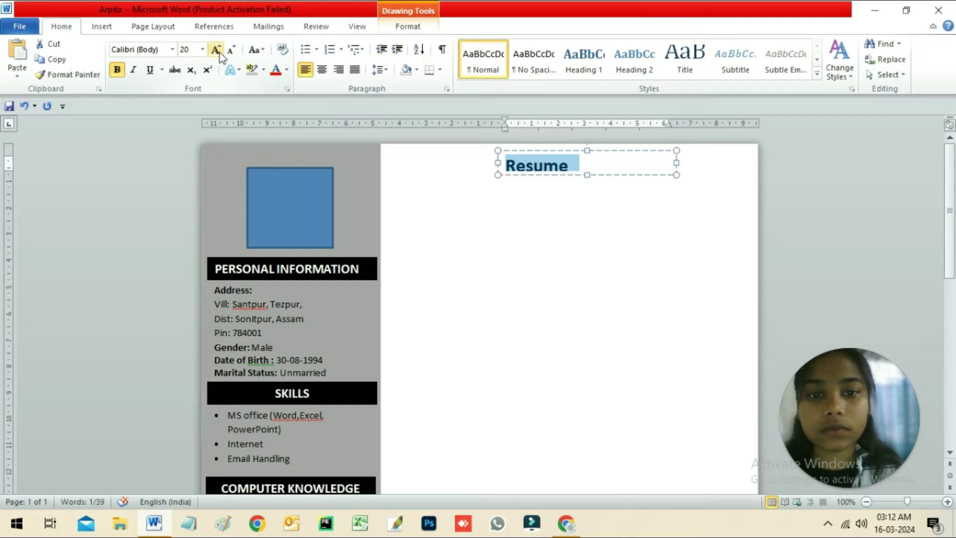
pyautogui.click(219, 52)
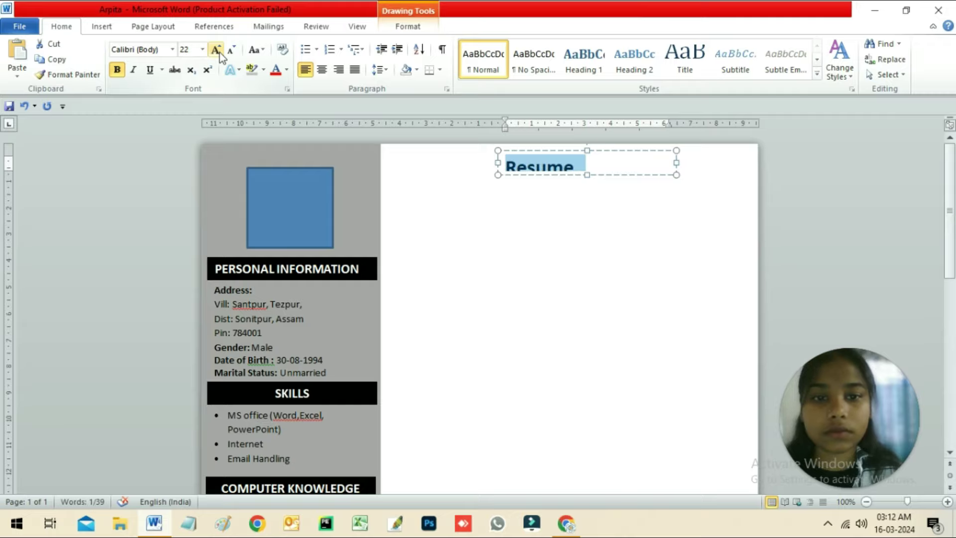
# Resize the title box to fit Resume and set the text in Cambria
pyautogui.click(173, 50)
pyautogui.click(174, 144)
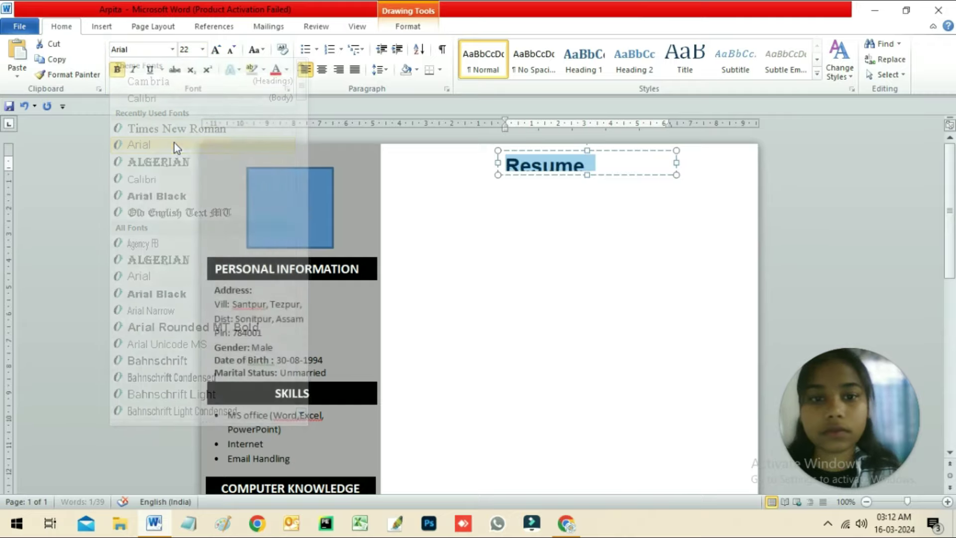
pyautogui.moveTo(587, 176); pyautogui.dragTo(587, 189)
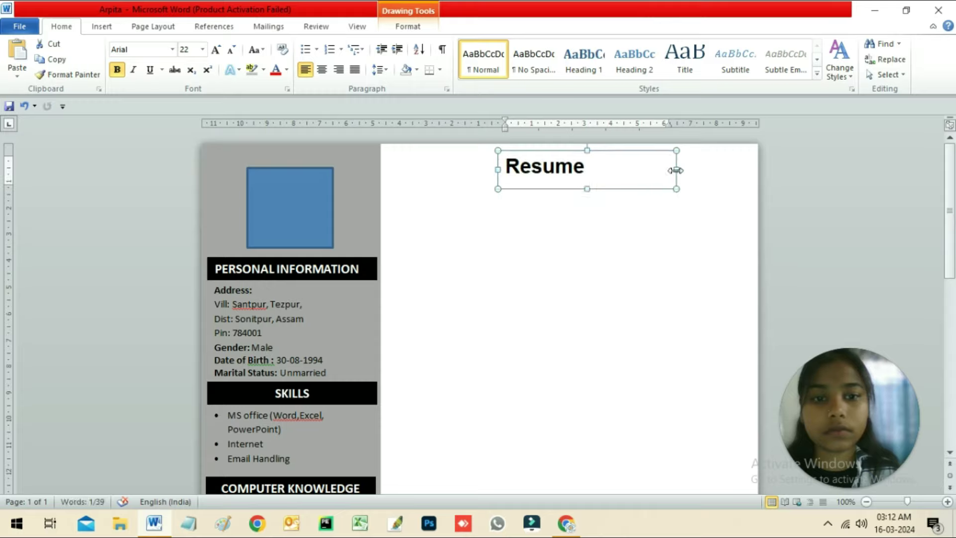
pyautogui.moveTo(667, 169); pyautogui.dragTo(595, 168)
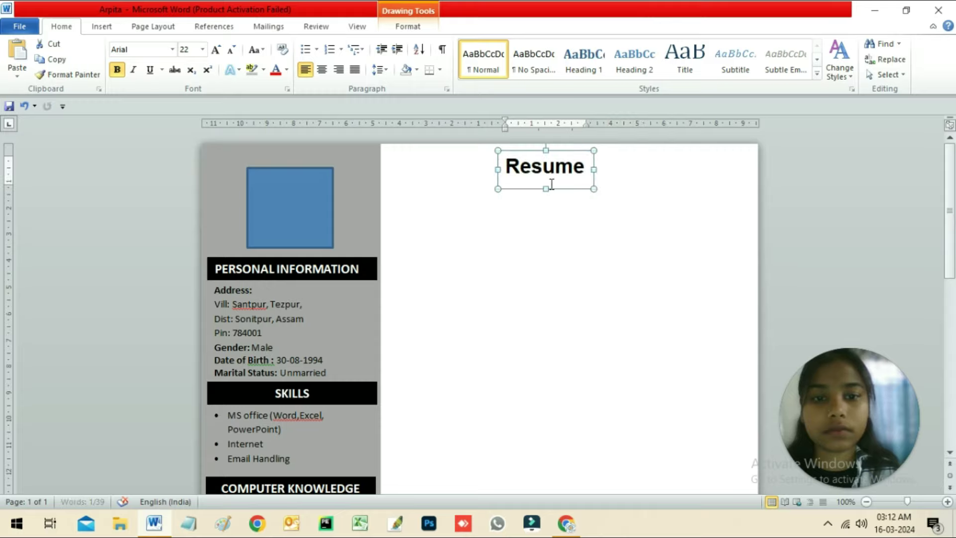
pyautogui.moveTo(544, 186); pyautogui.dragTo(545, 178)
pyautogui.click(172, 50)
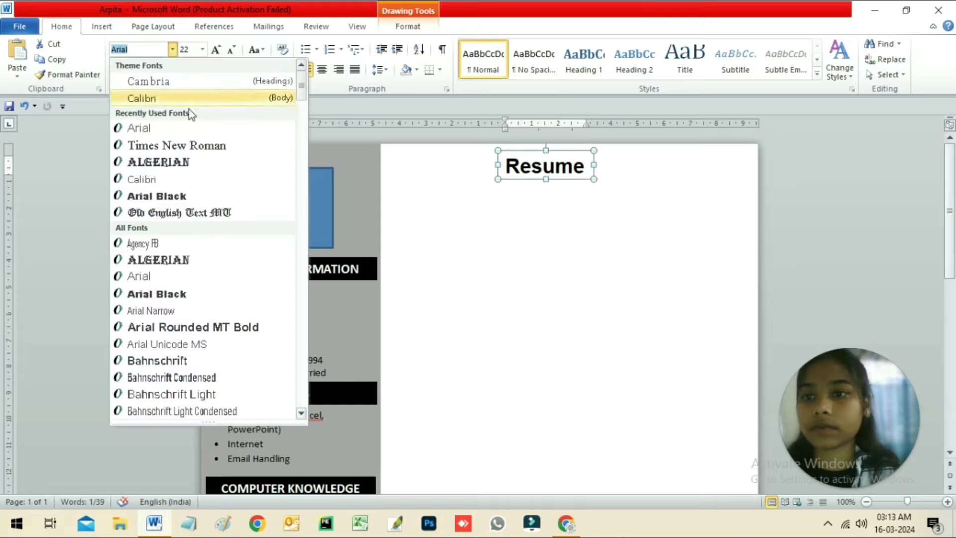
pyautogui.click(187, 84)
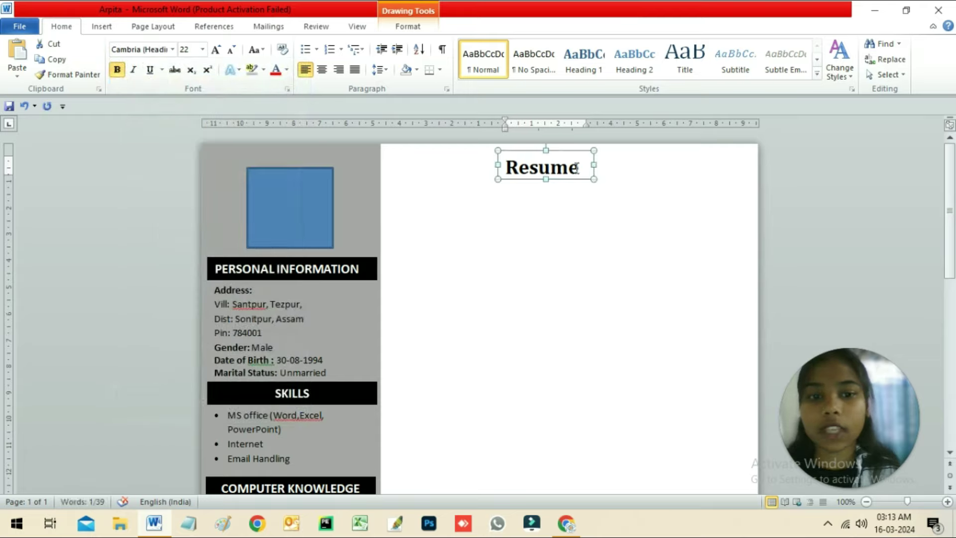
# Underline Resume and nudge the title box slightly upward
pyautogui.moveTo(580, 167); pyautogui.dragTo(498, 168)
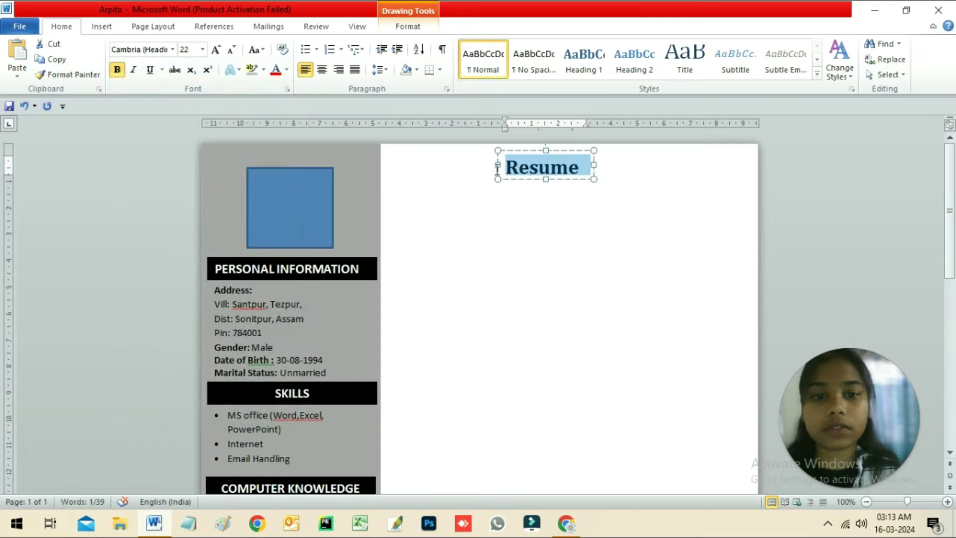
pyautogui.click(152, 75)
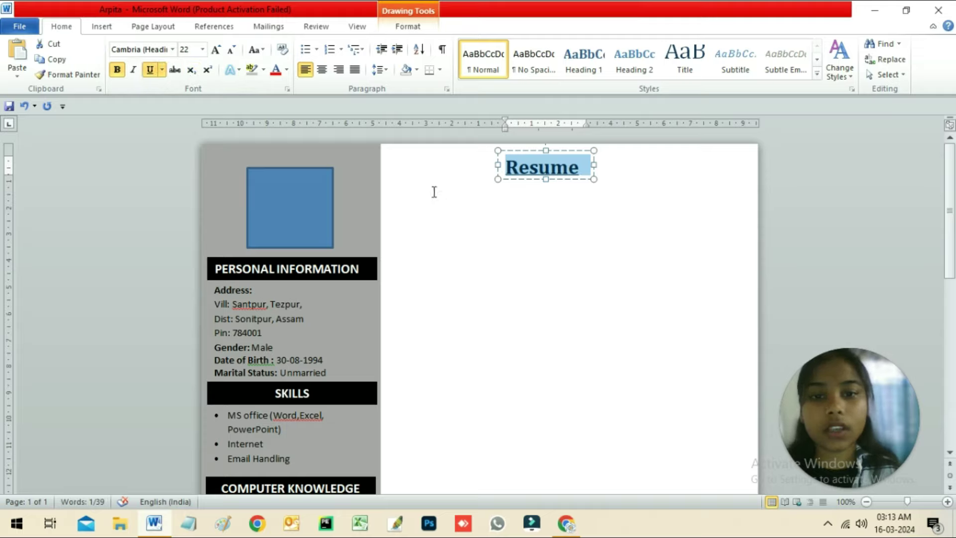
pyautogui.click(455, 170)
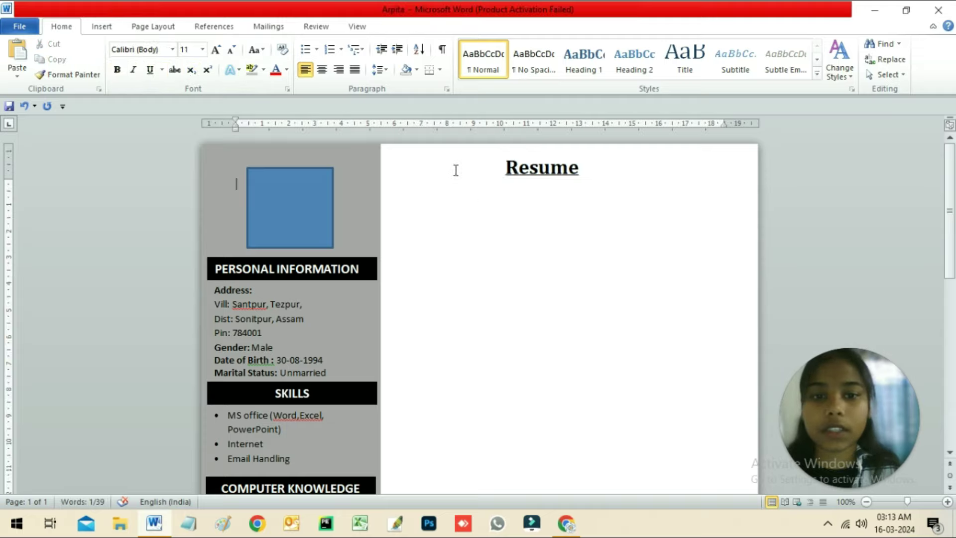
pyautogui.click(549, 170)
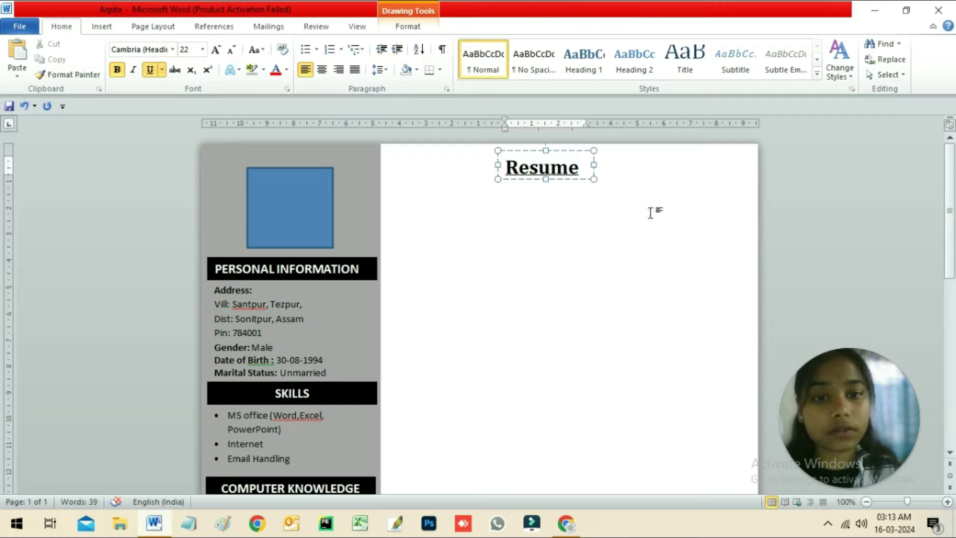
pyautogui.click(572, 180)
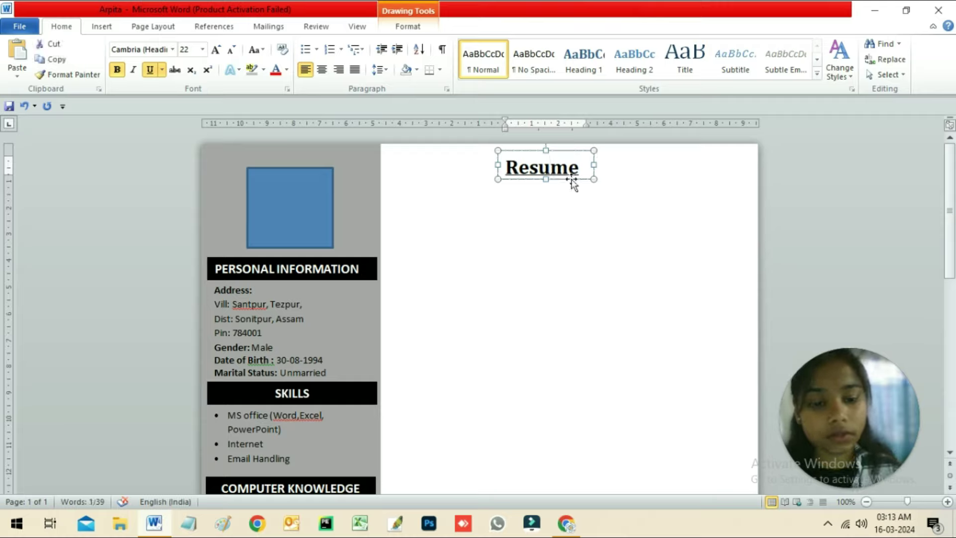
pyautogui.moveTo(572, 183); pyautogui.dragTo(571, 181)
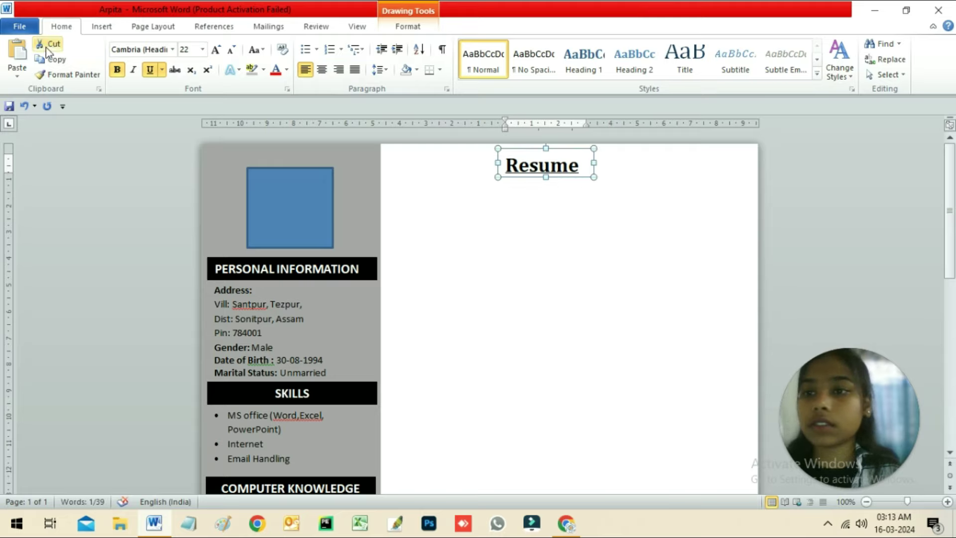
pyautogui.click(96, 30)
# Draw a wide text box under the Resume title spanning the right column
pyautogui.click(205, 55)
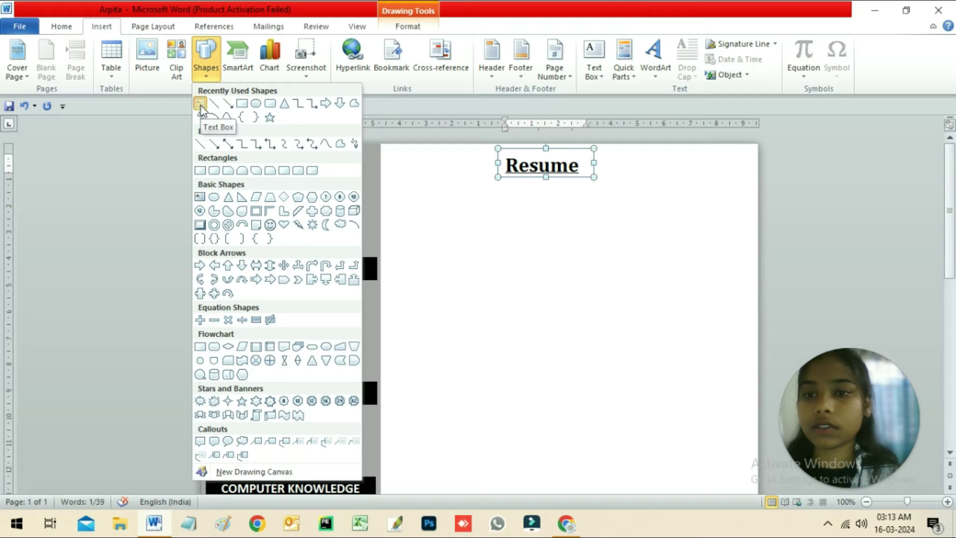
pyautogui.click(201, 105)
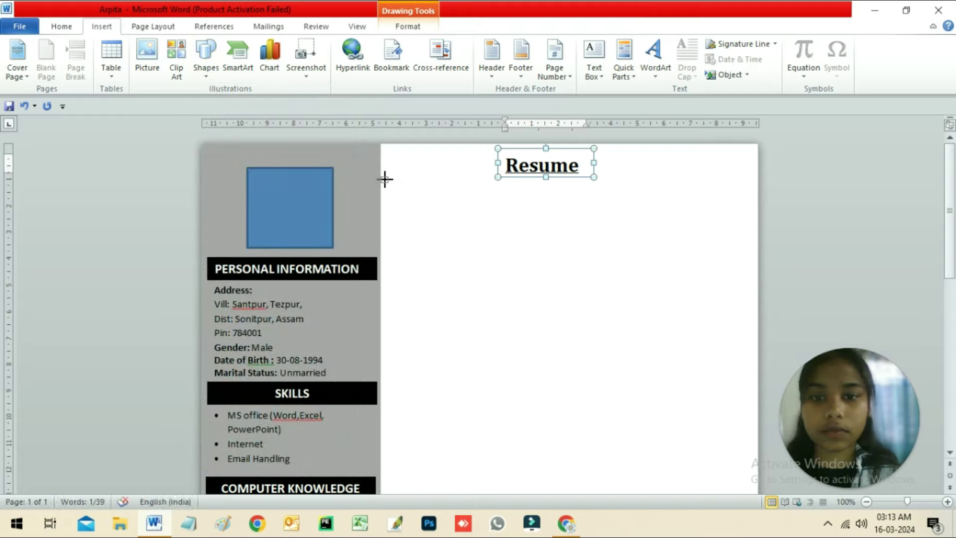
pyautogui.moveTo(388, 183); pyautogui.dragTo(726, 292)
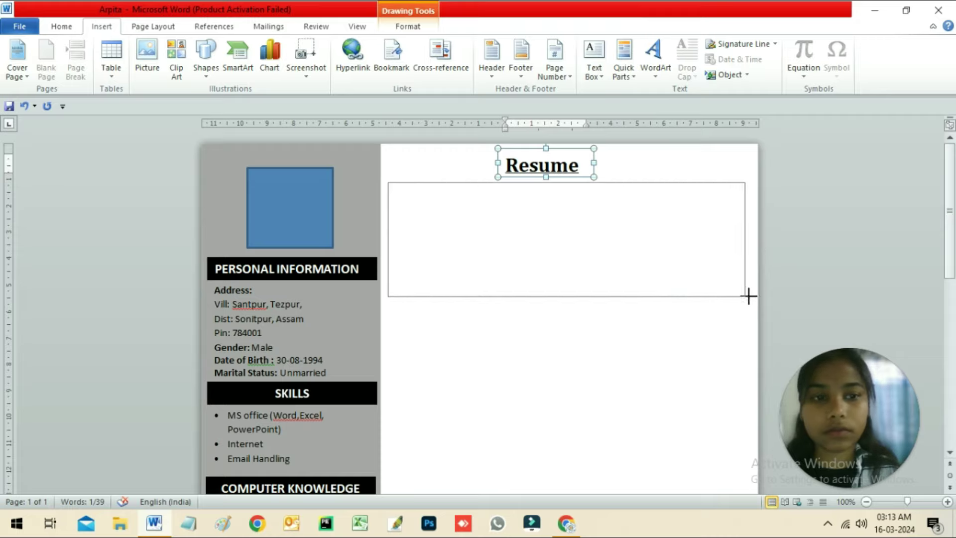
pyautogui.moveTo(726, 292); pyautogui.dragTo(756, 296)
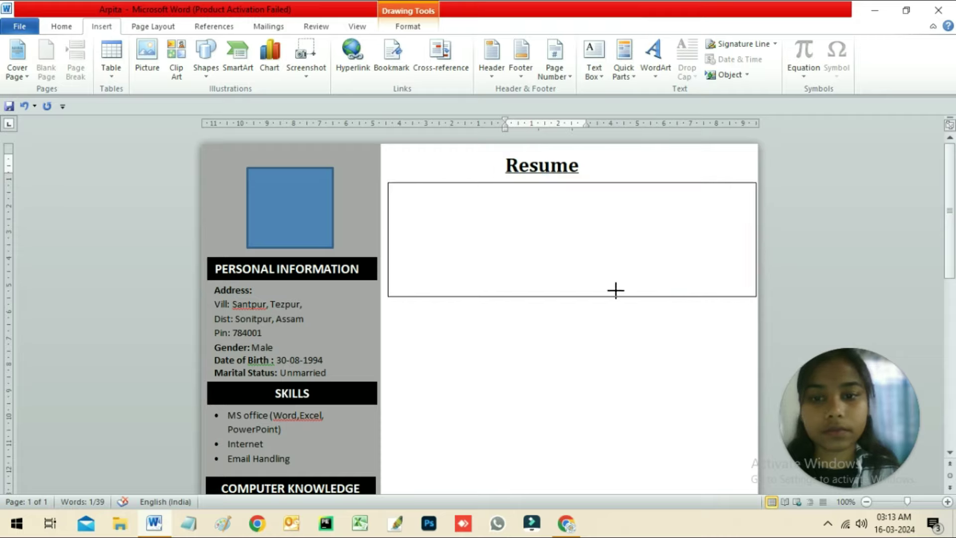
pyautogui.click(387, 180)
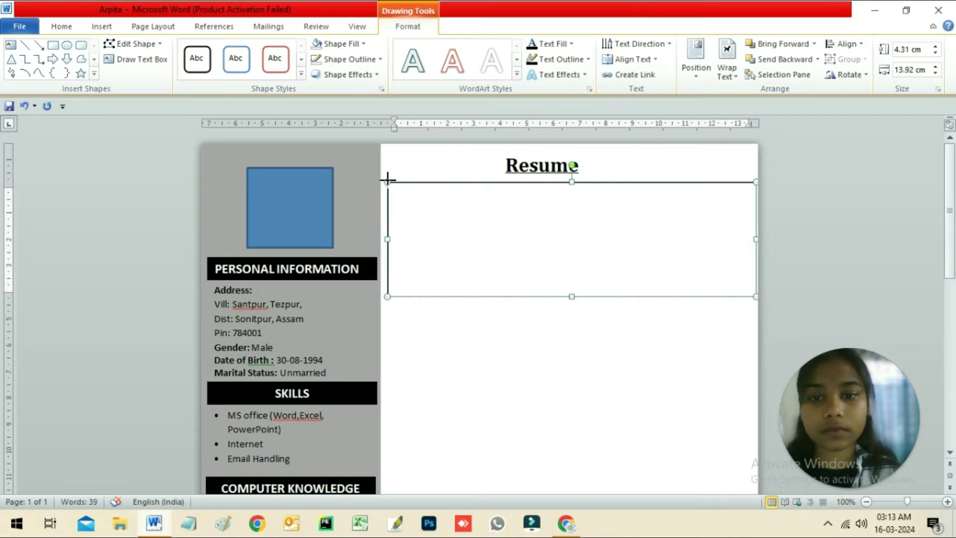
pyautogui.moveTo(387, 177); pyautogui.dragTo(387, 175)
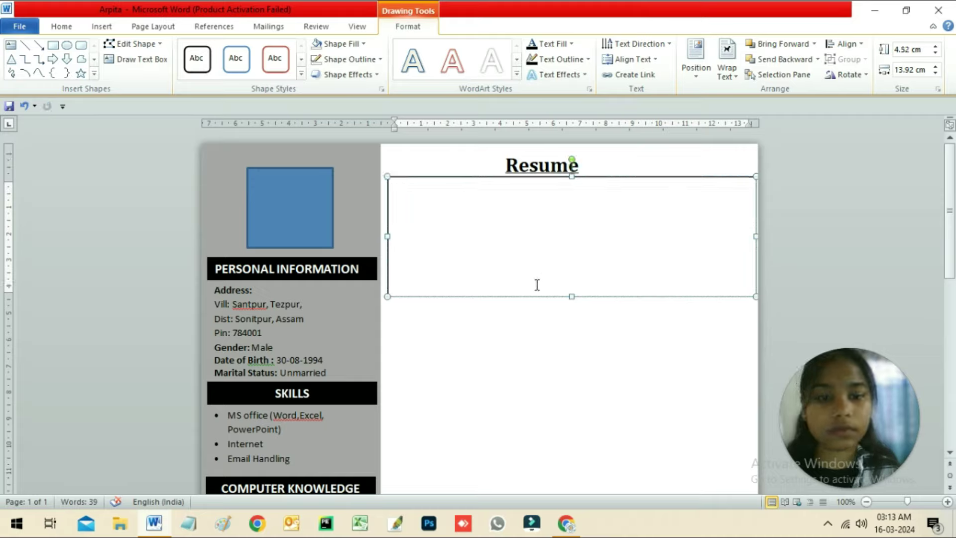
# Set this text box to No Fill and No Outline
pyautogui.click(349, 42)
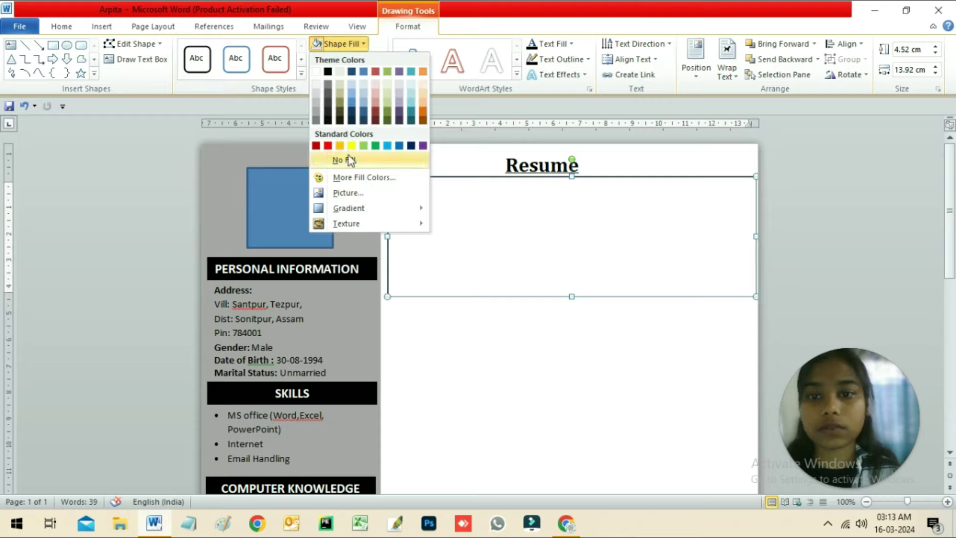
pyautogui.click(343, 159)
pyautogui.click(349, 58)
pyautogui.click(352, 175)
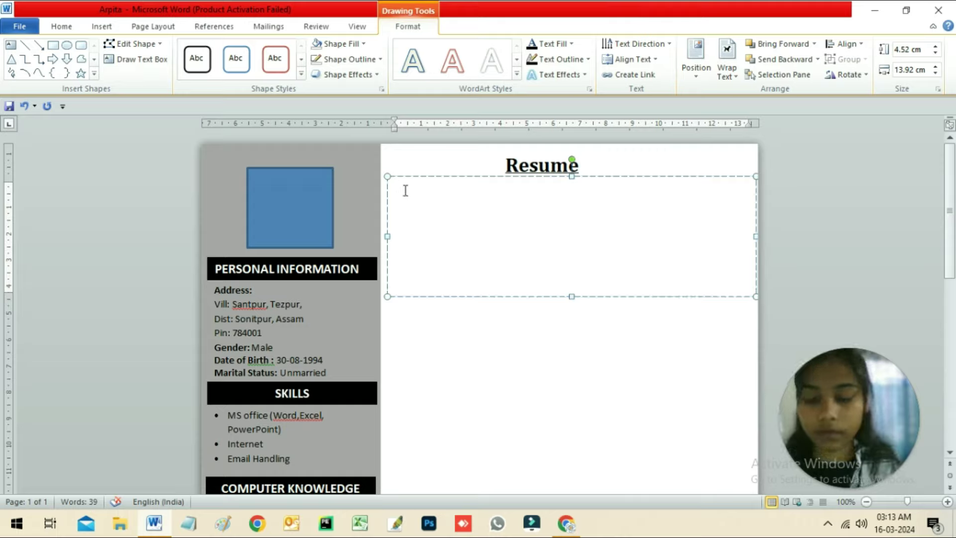
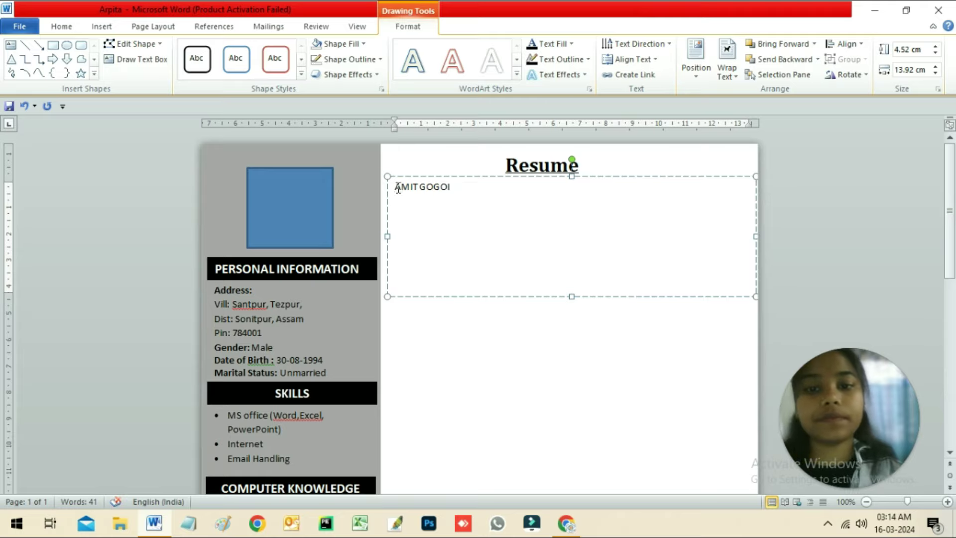
# Type the applicant's full name in capitals and make it bold 28 pt
pyautogui.hotkey('ctrl', 'a')
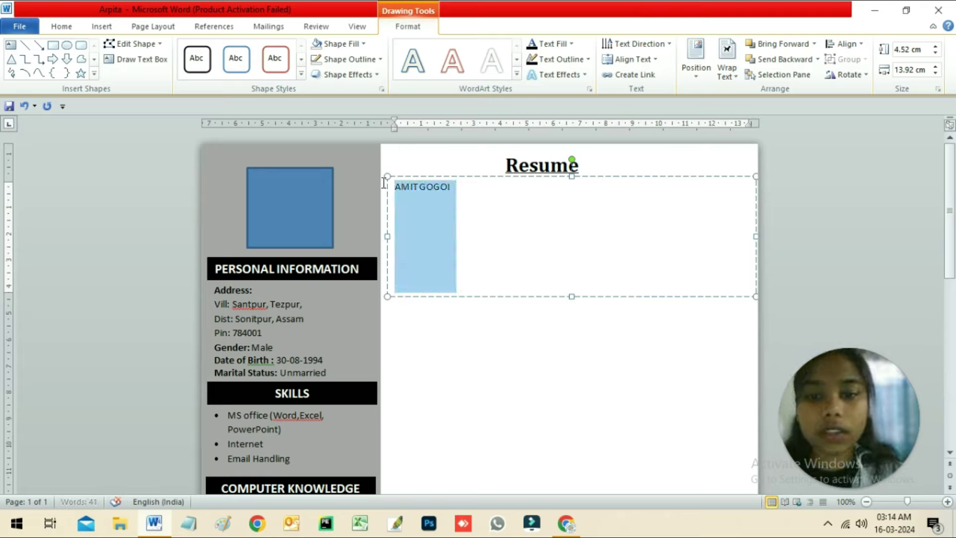
pyautogui.click(61, 26)
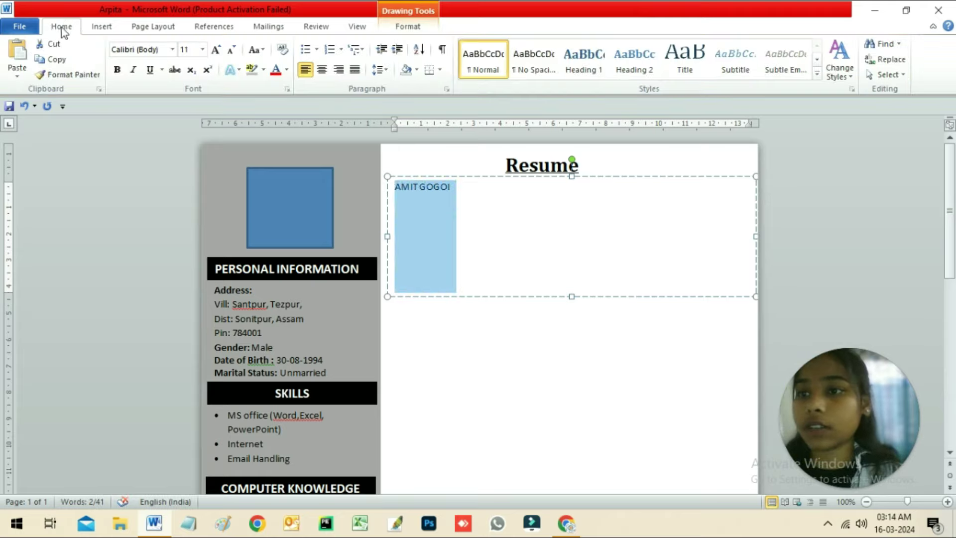
pyautogui.click(217, 50)
pyautogui.click(218, 50)
pyautogui.click(217, 51)
pyautogui.click(217, 51)
pyautogui.click(217, 51)
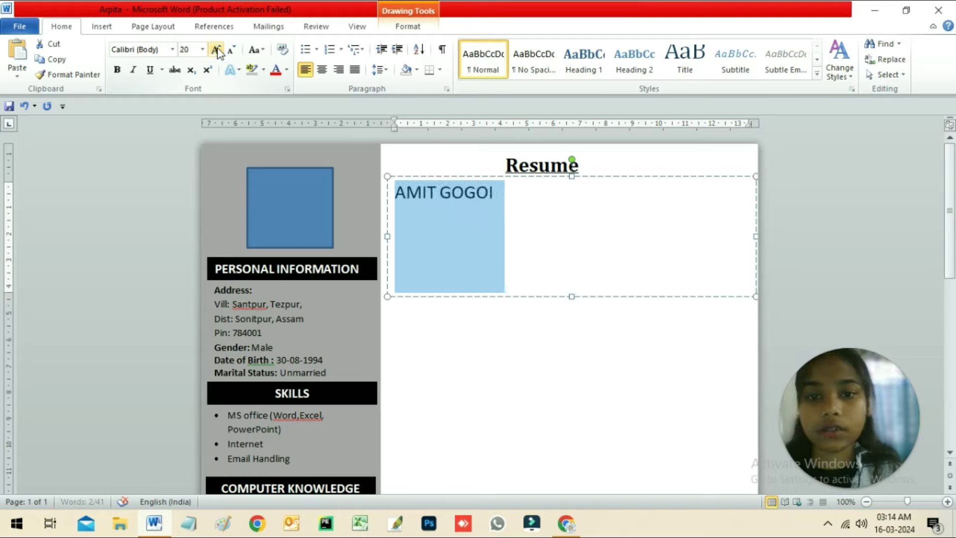
pyautogui.click(218, 50)
pyautogui.click(217, 50)
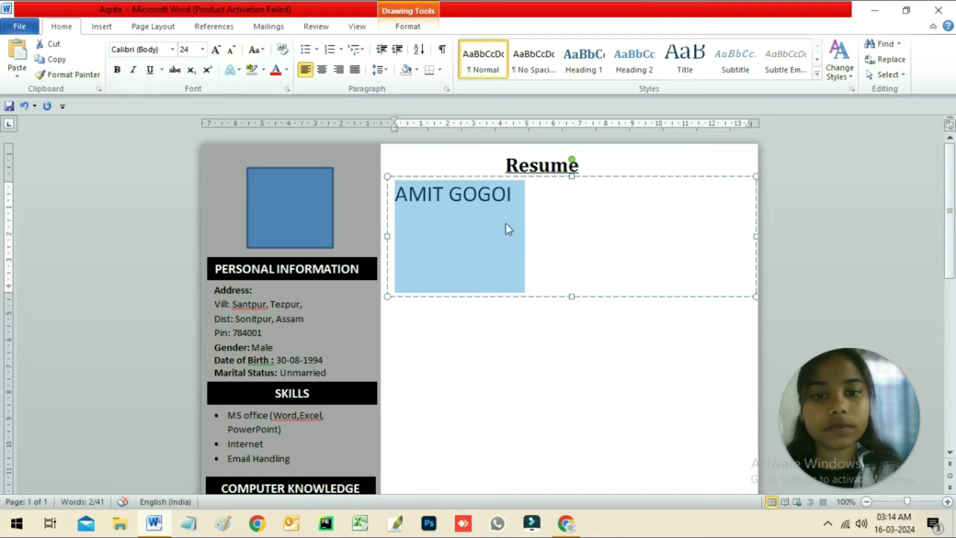
pyautogui.click(217, 51)
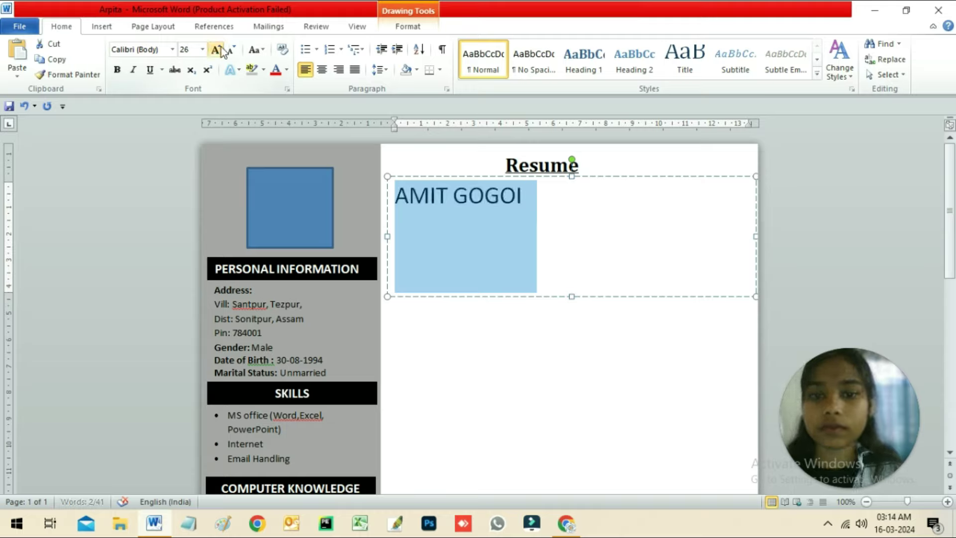
pyautogui.click(120, 72)
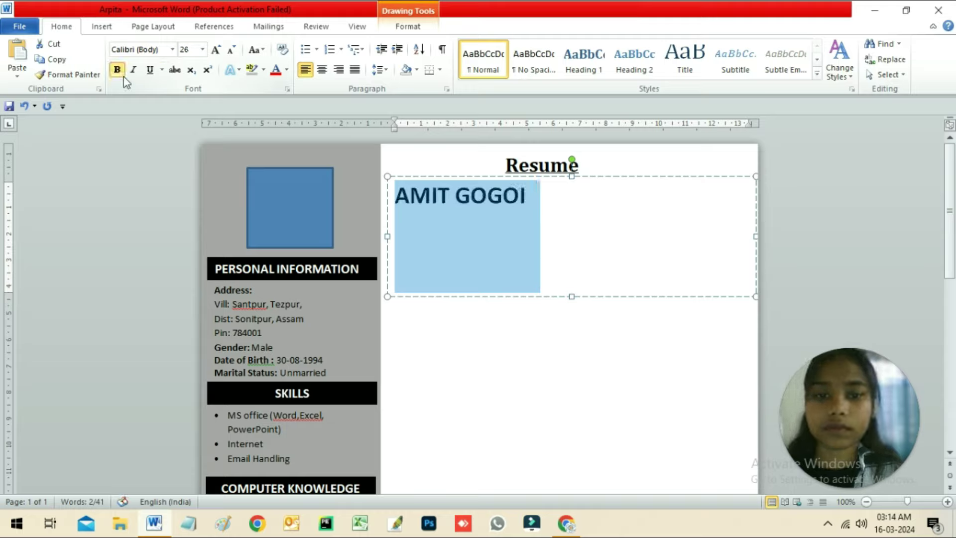
pyautogui.click(216, 50)
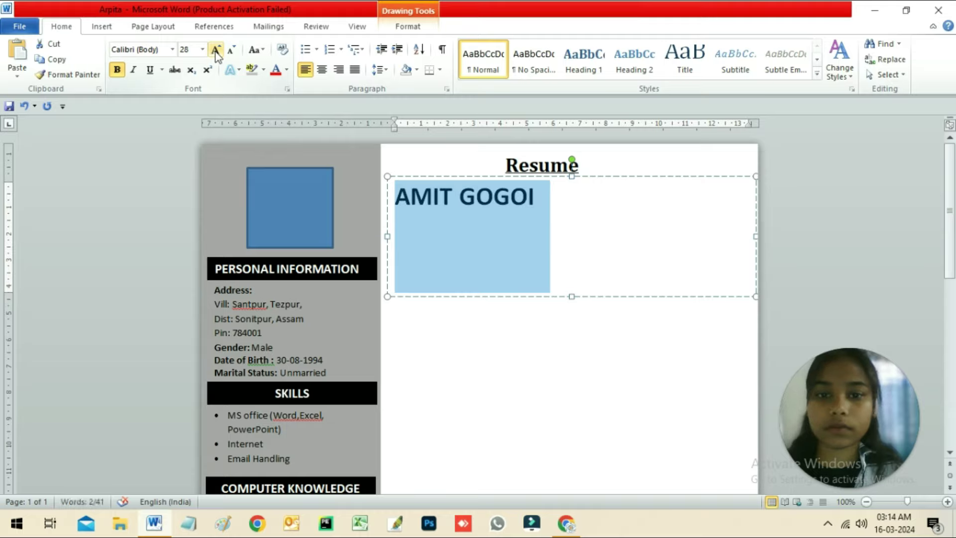
pyautogui.click(492, 233)
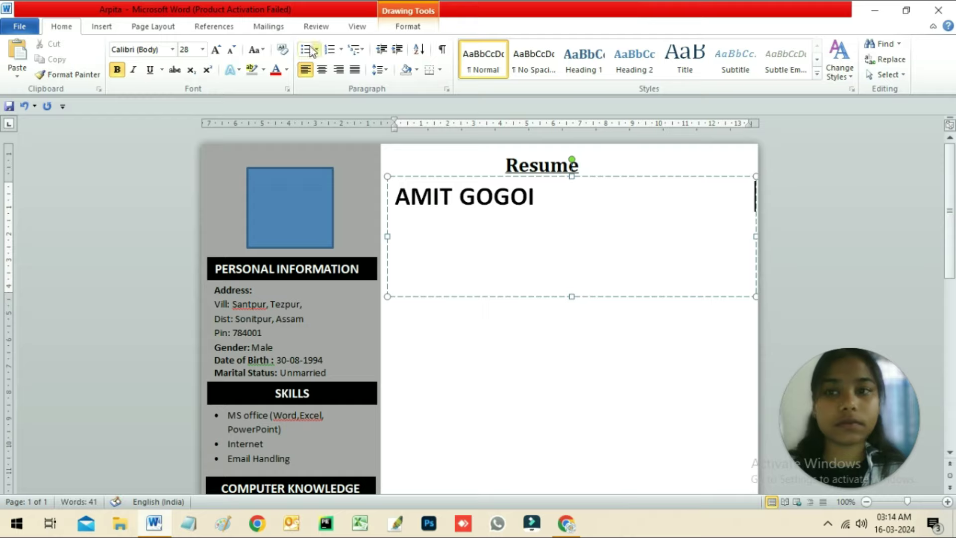
pyautogui.click(233, 49)
# Start a non-bold 12 pt line under the name beginning with B.Com
pyautogui.click(234, 49)
pyautogui.click(234, 49)
pyautogui.click(234, 49)
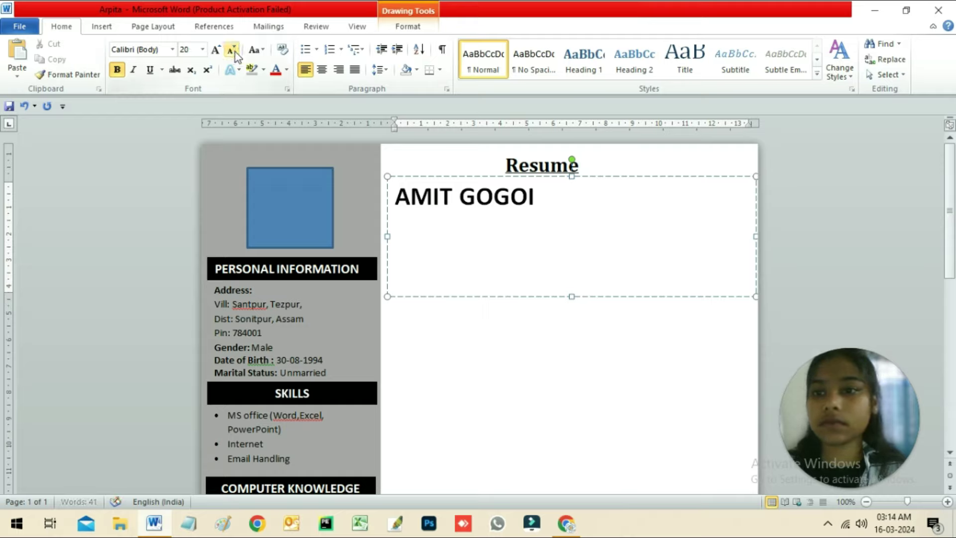
pyautogui.click(234, 48)
pyautogui.click(234, 49)
pyautogui.click(233, 50)
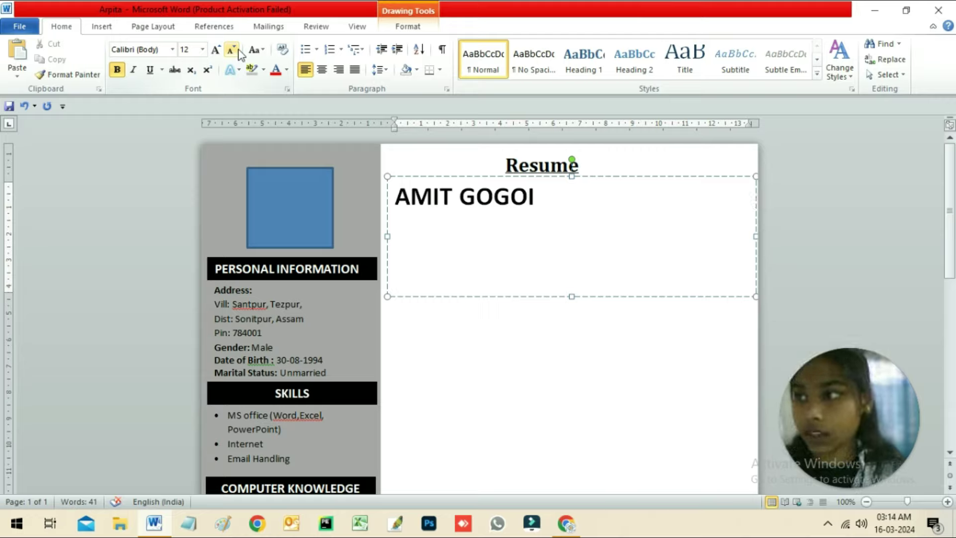
pyautogui.press('Return')
pyautogui.write('B')
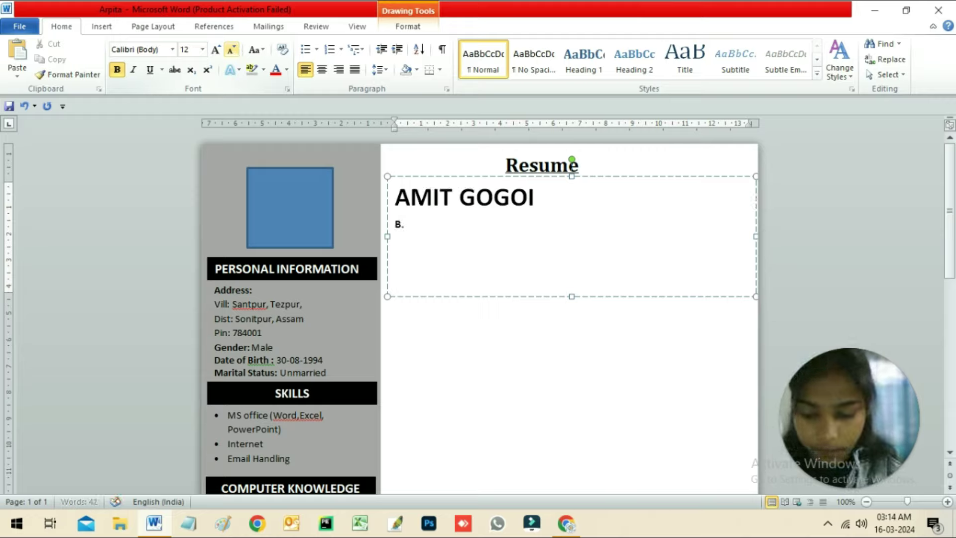
pyautogui.write('.')
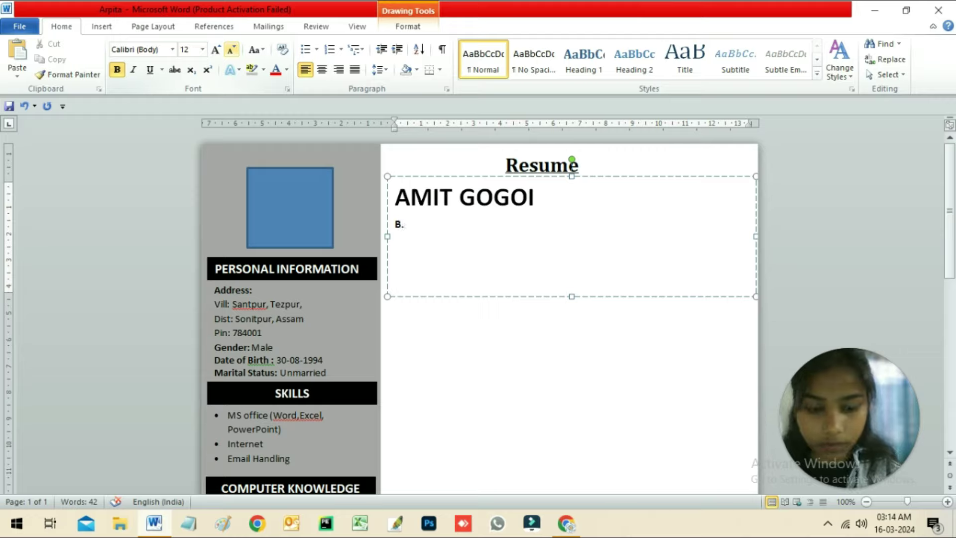
pyautogui.write('Com')
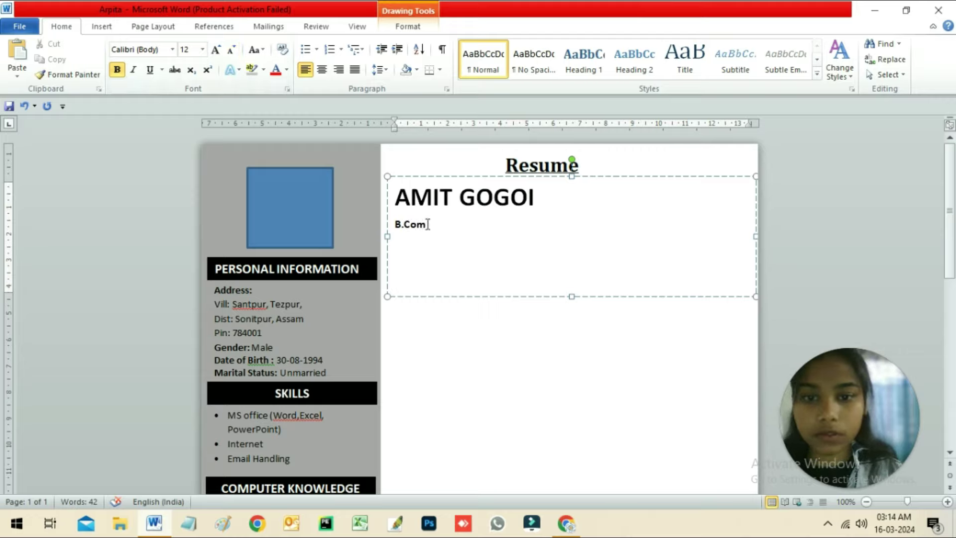
pyautogui.moveTo(428, 224); pyautogui.dragTo(394, 225)
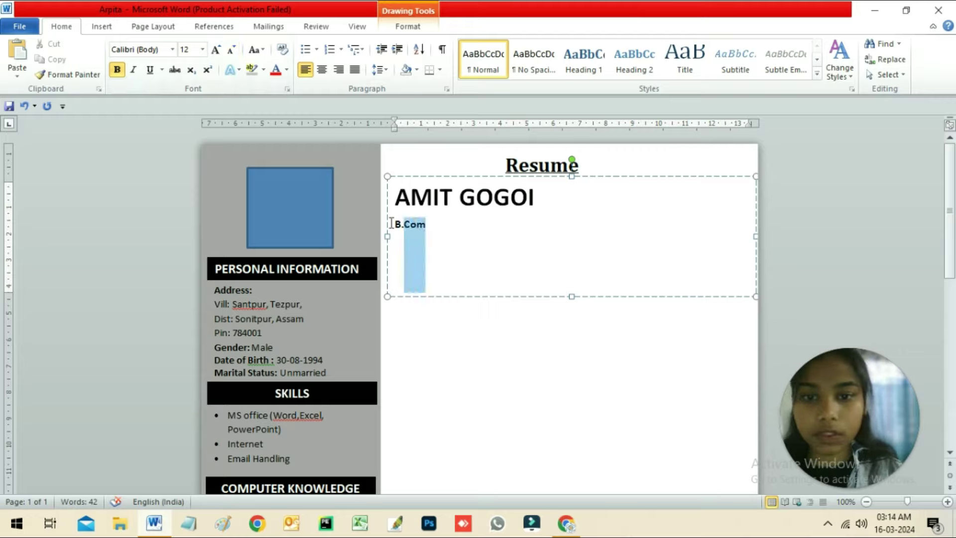
pyautogui.click(118, 70)
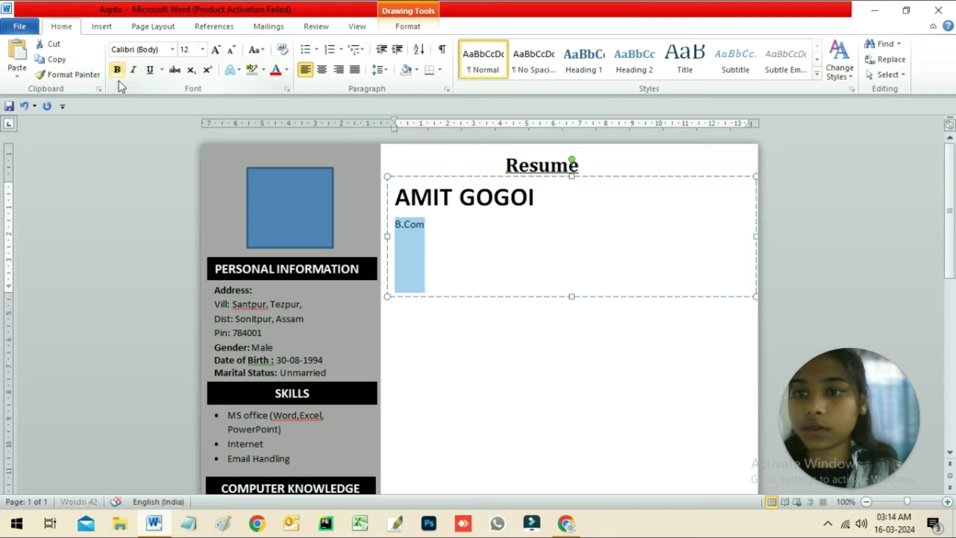
pyautogui.click(428, 223)
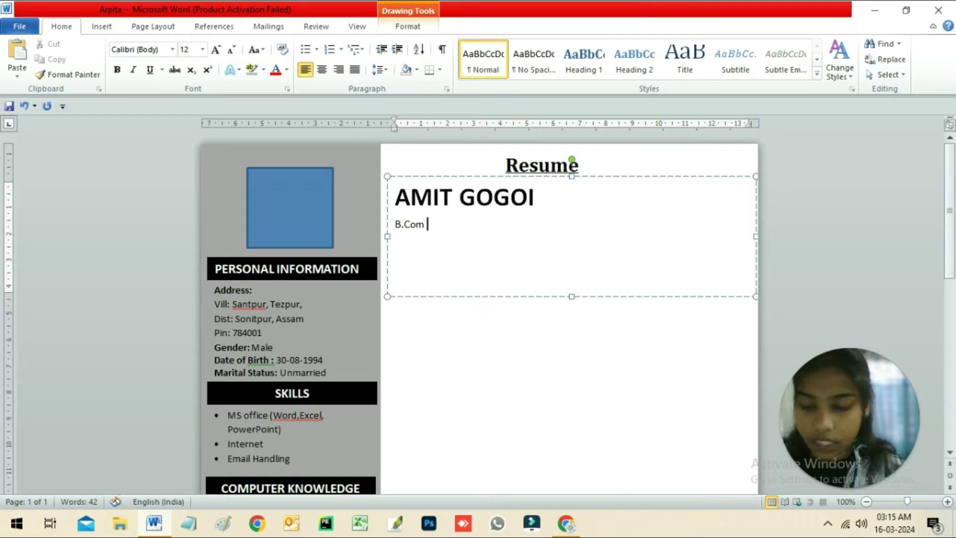
# Finish the line with 'with 7+ years experience in Banking Sales'
pyautogui.write('with')
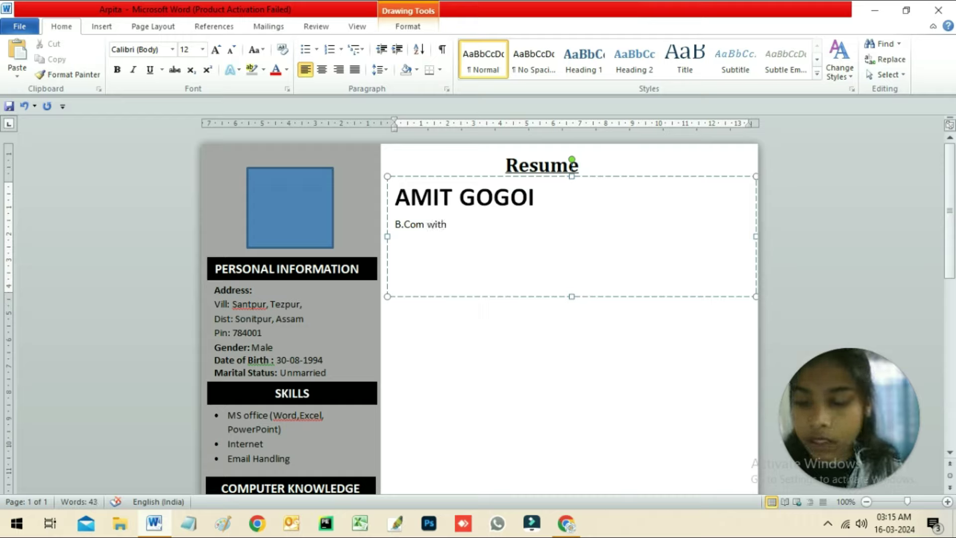
pyautogui.write(' 7')
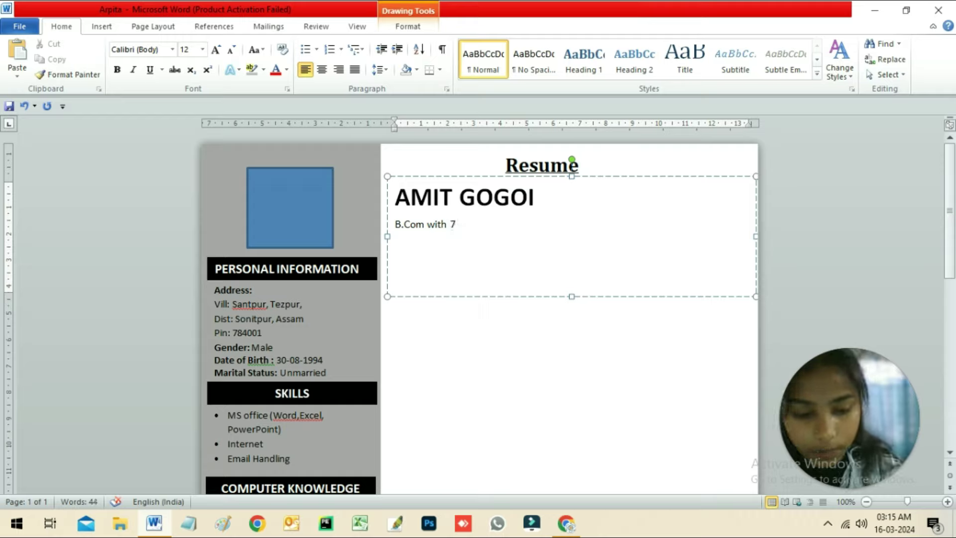
pyautogui.write('+')
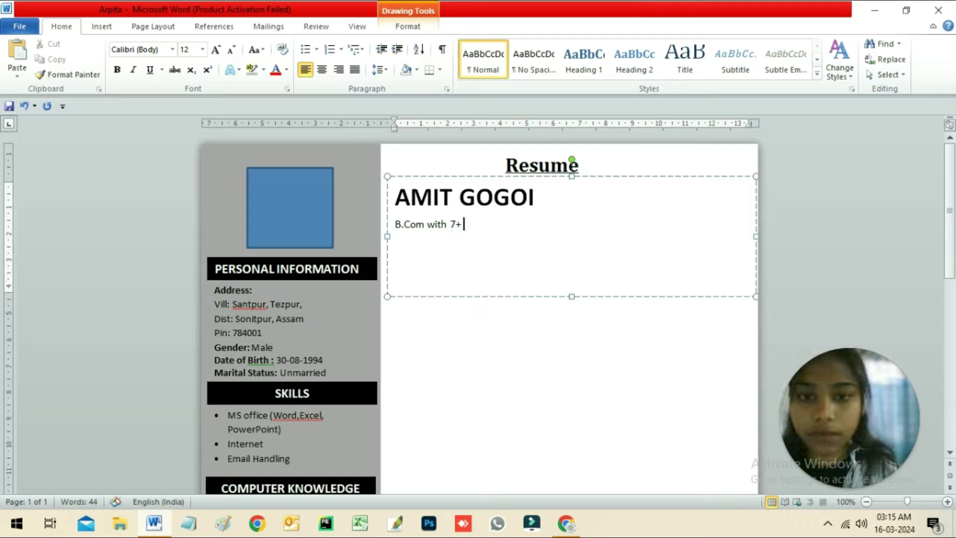
pyautogui.write(' y')
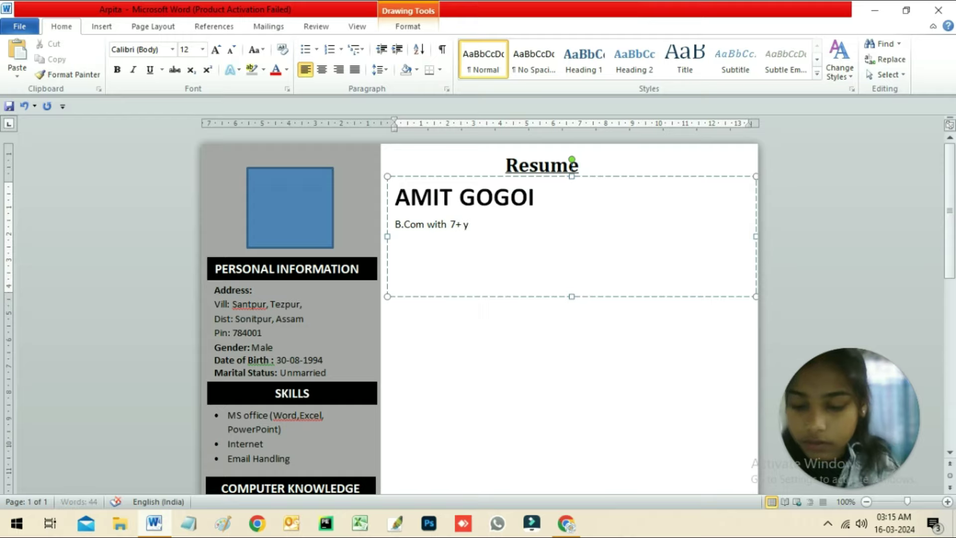
pyautogui.write('ear')
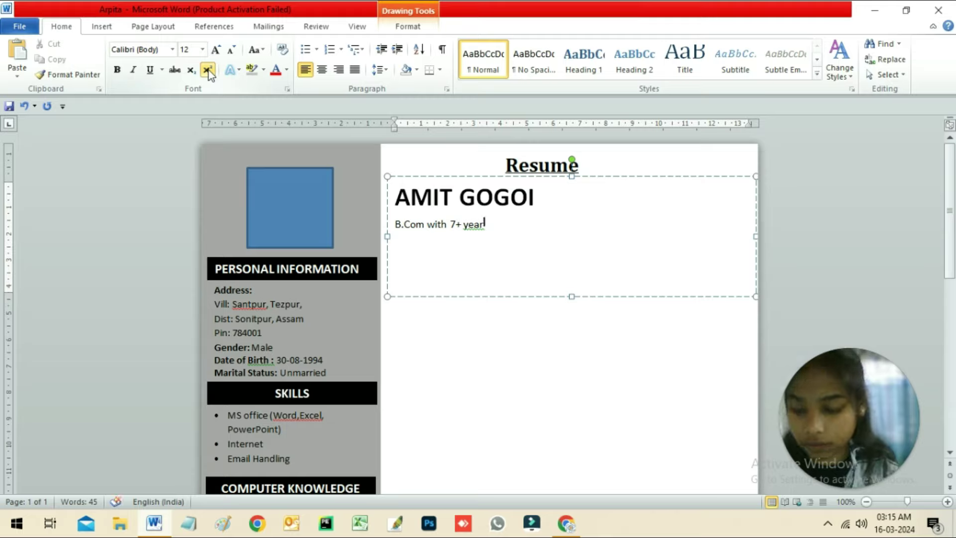
pyautogui.write("year'")
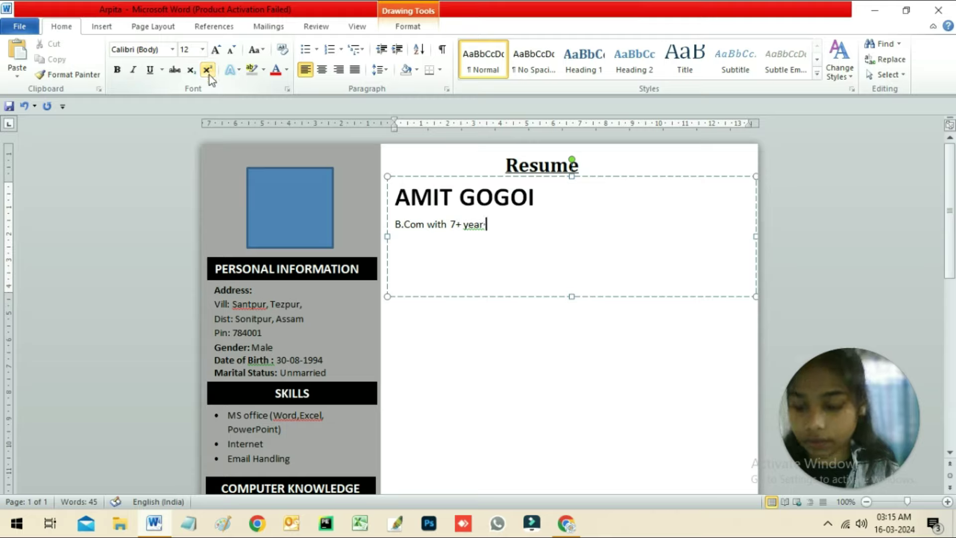
pyautogui.write('s')
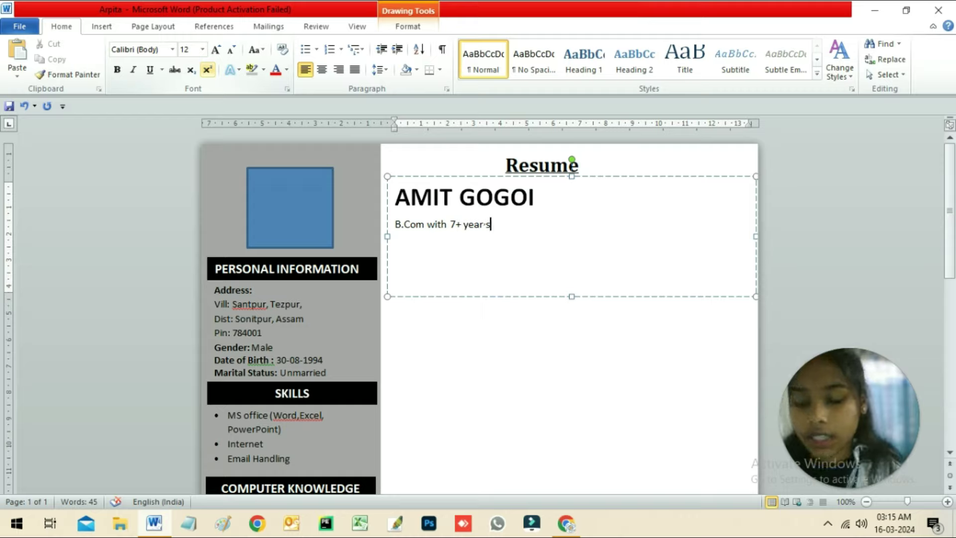
pyautogui.write(' ex')
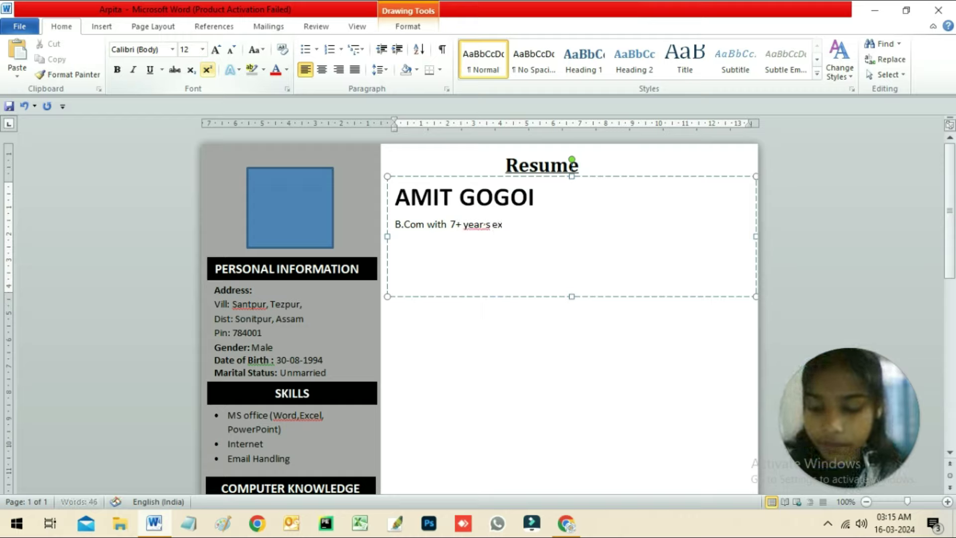
pyautogui.write('perin')
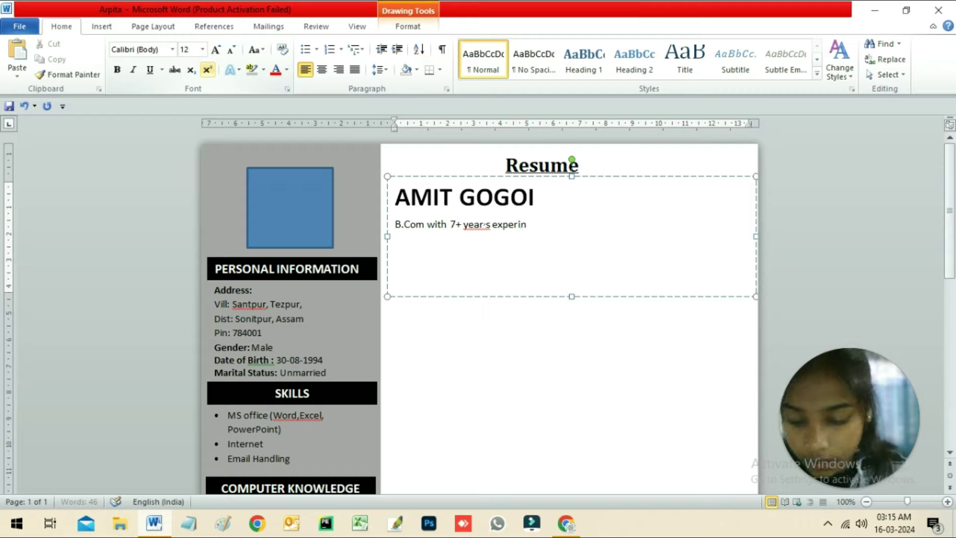
pyautogui.write('ce')
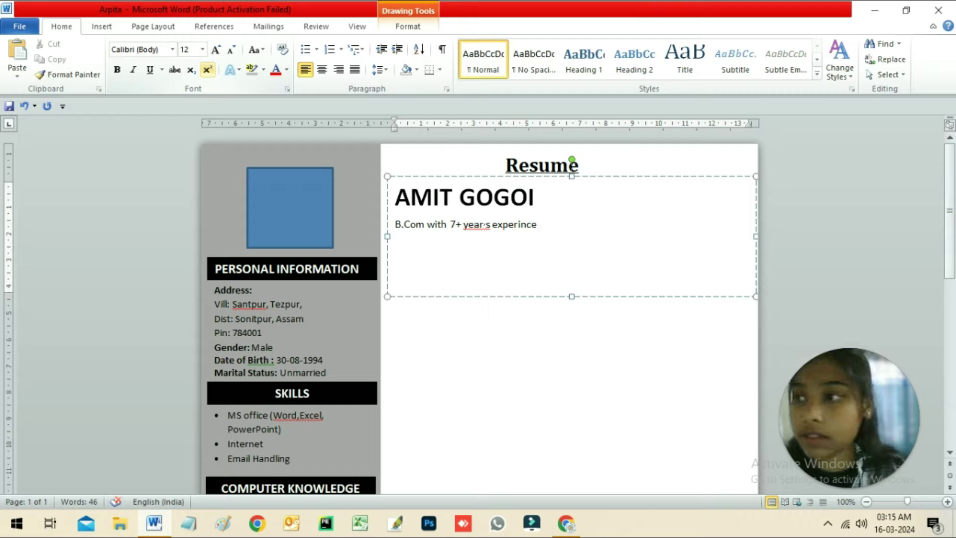
pyautogui.write('in')
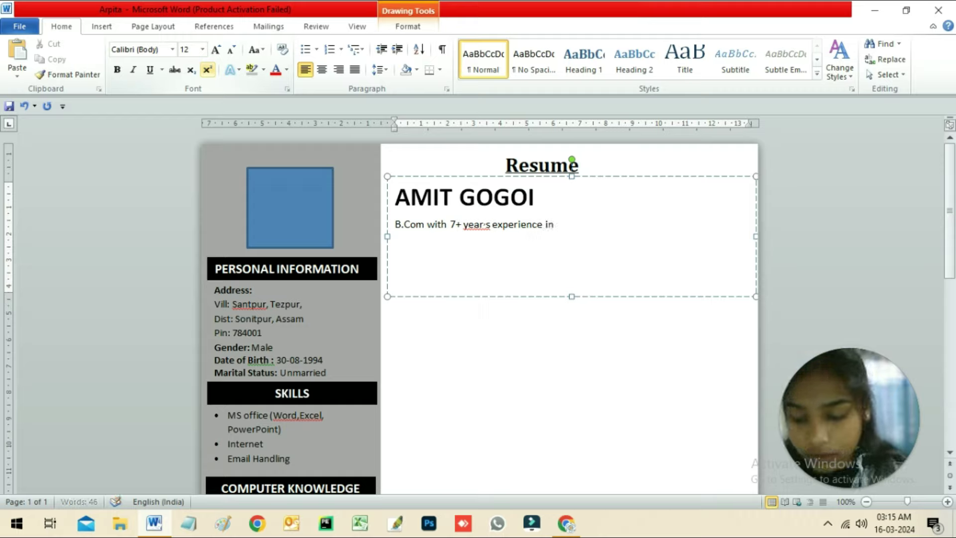
pyautogui.write(' Bankin')
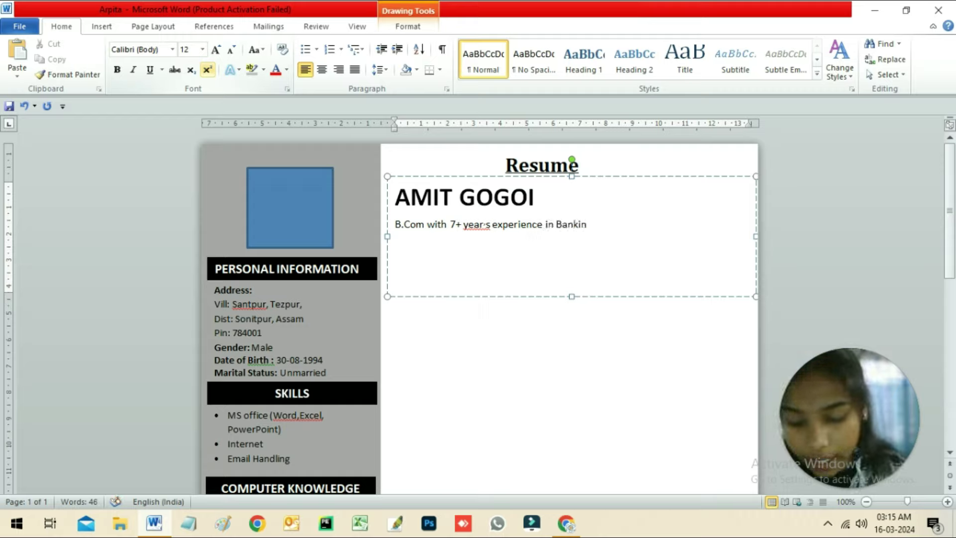
pyautogui.write('g Sa')
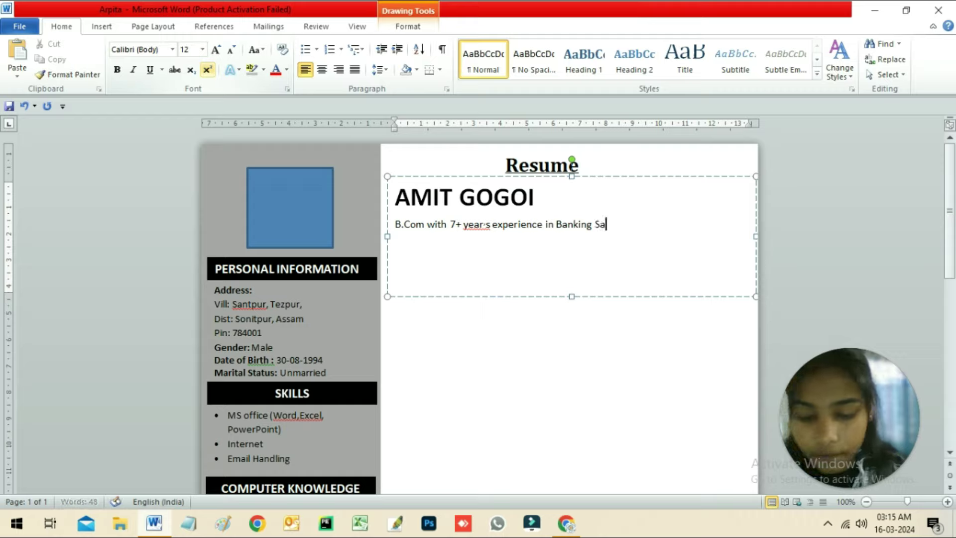
pyautogui.write('les')
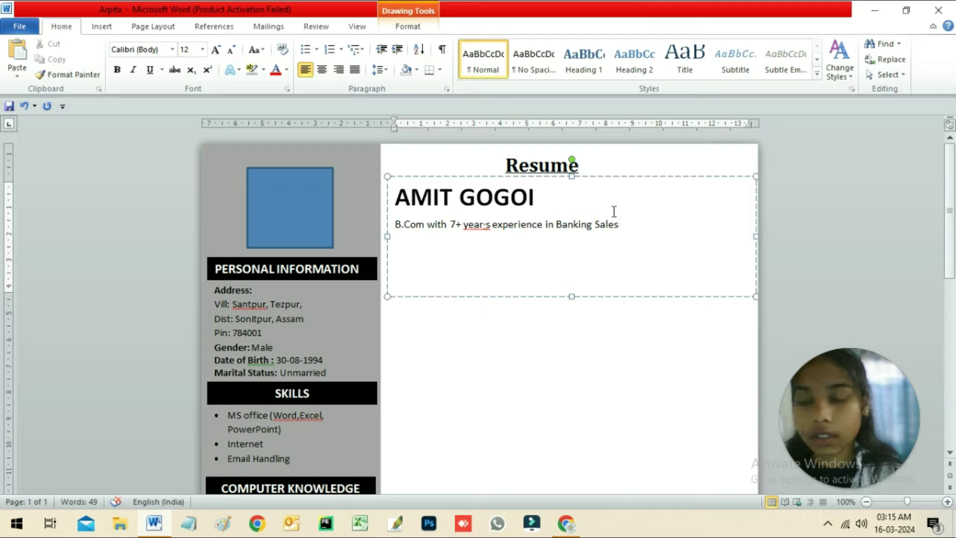
# Add an 'Email-ID:' line followed by the applicant's e-mail address
pyautogui.press('Return')
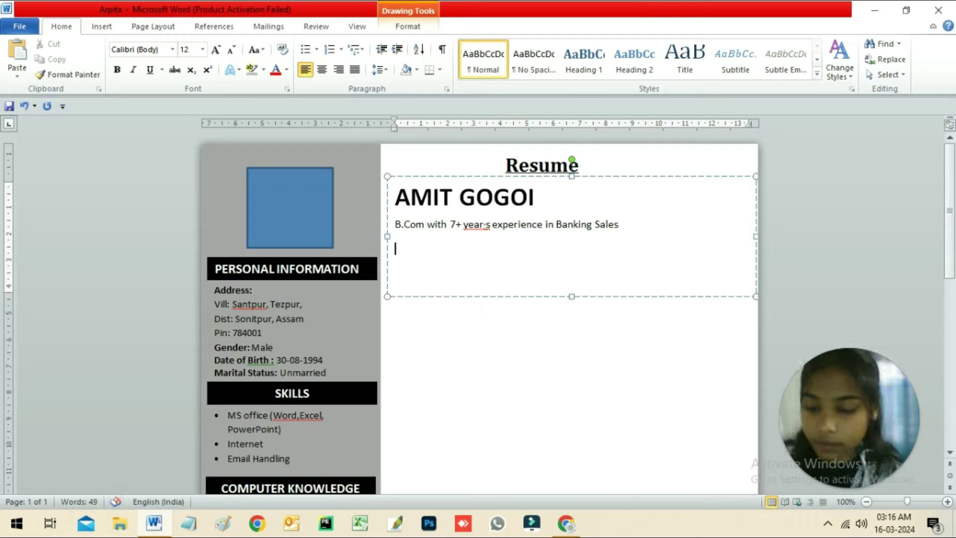
pyautogui.write('Email')
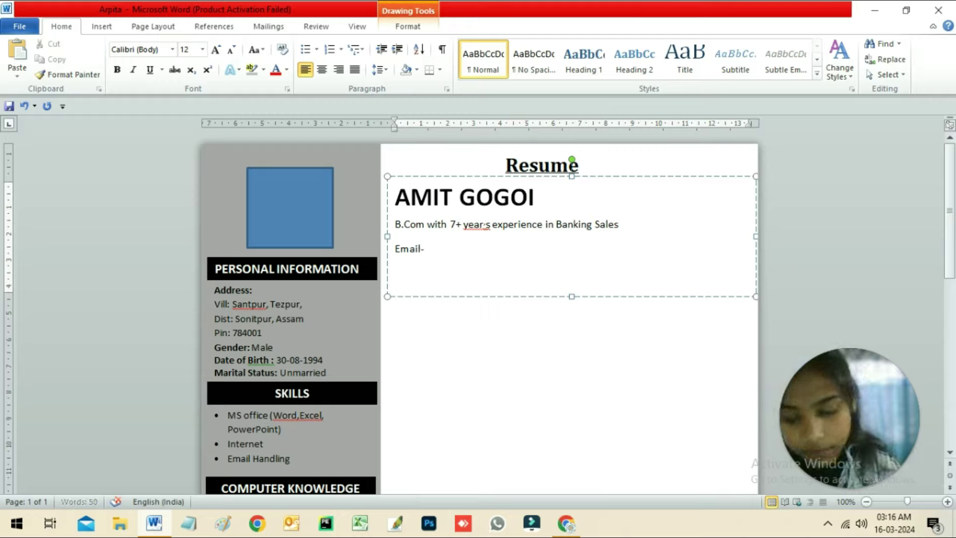
pyautogui.write('-ID')
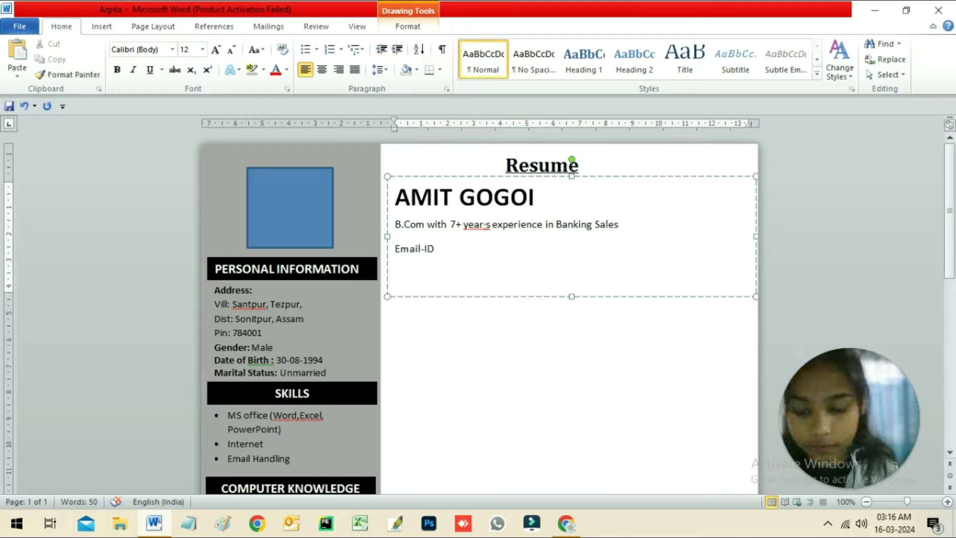
pyautogui.write(':')
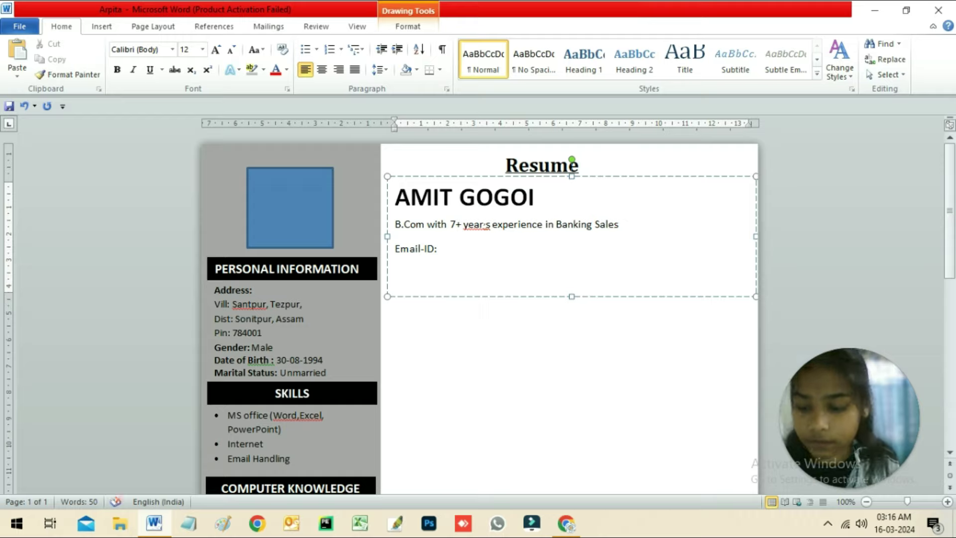
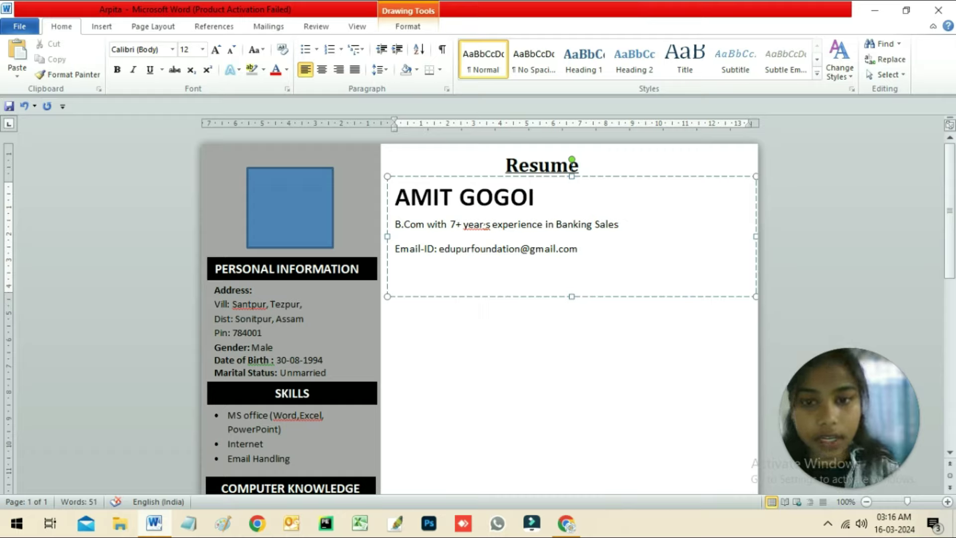
# Add a 'Phone No:' line followed by the applicant's phone number
pyautogui.press('Return')
pyautogui.write('P')
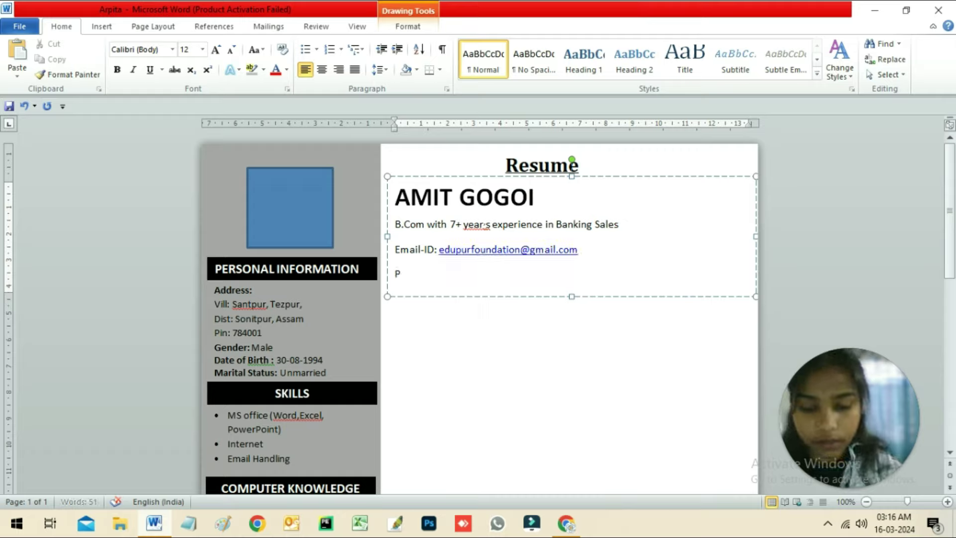
pyautogui.write('hone')
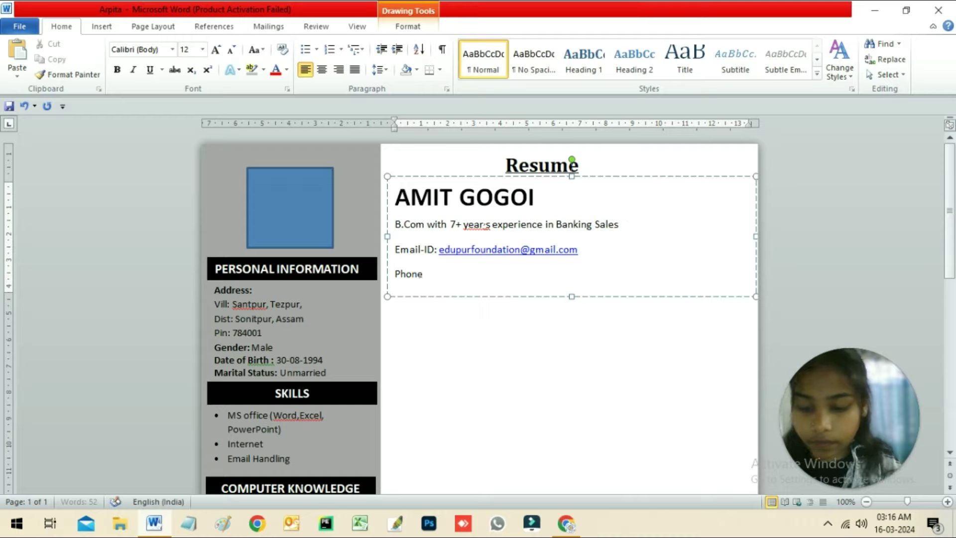
pyautogui.write(' No:')
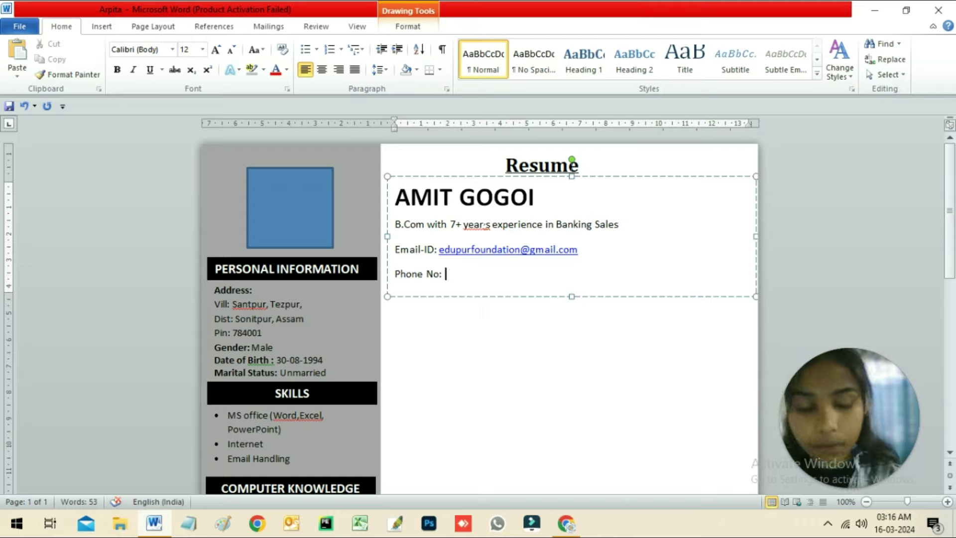
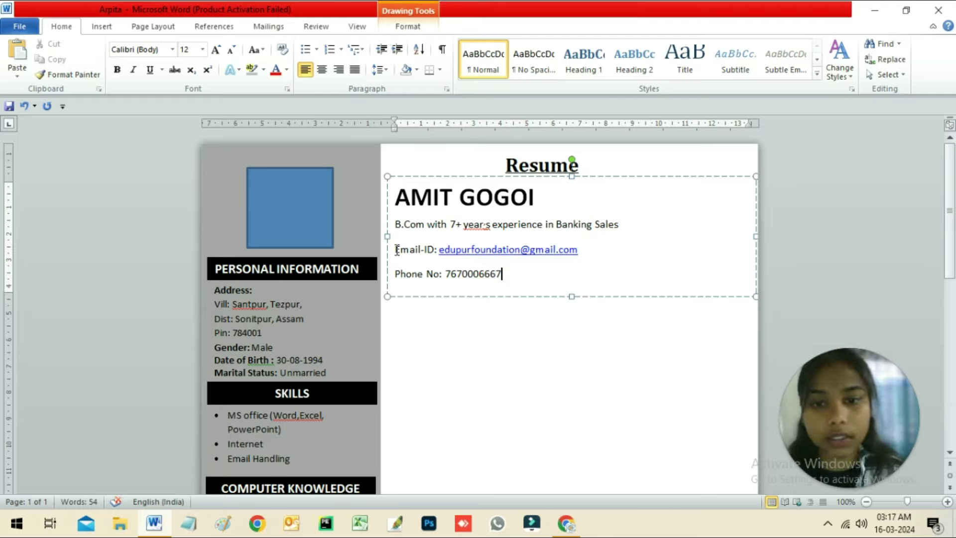
# Apply No Spacing to the Email-ID and Phone No lines, then shrink the box to fit
pyautogui.moveTo(395, 249); pyautogui.dragTo(517, 293)
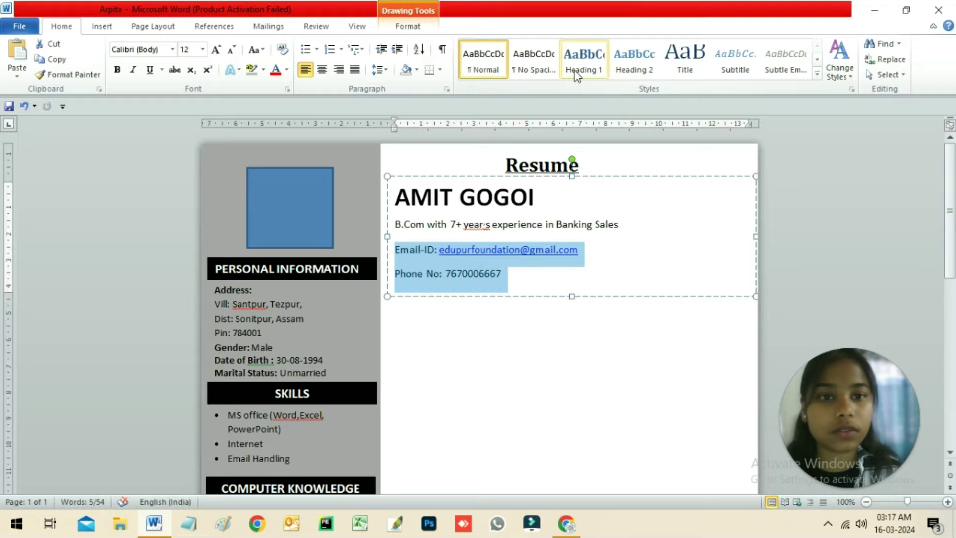
pyautogui.click(530, 74)
pyautogui.click(528, 70)
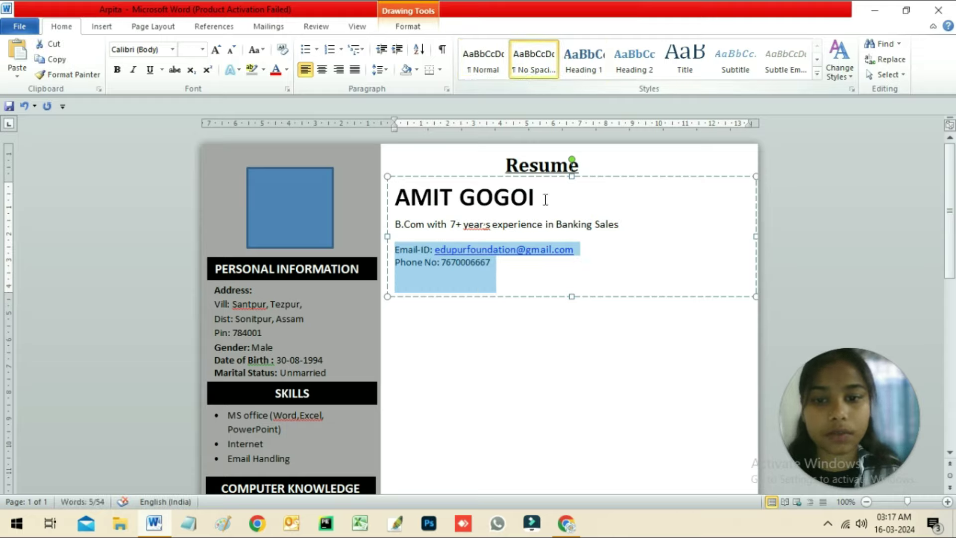
pyautogui.moveTo(572, 295); pyautogui.dragTo(573, 274)
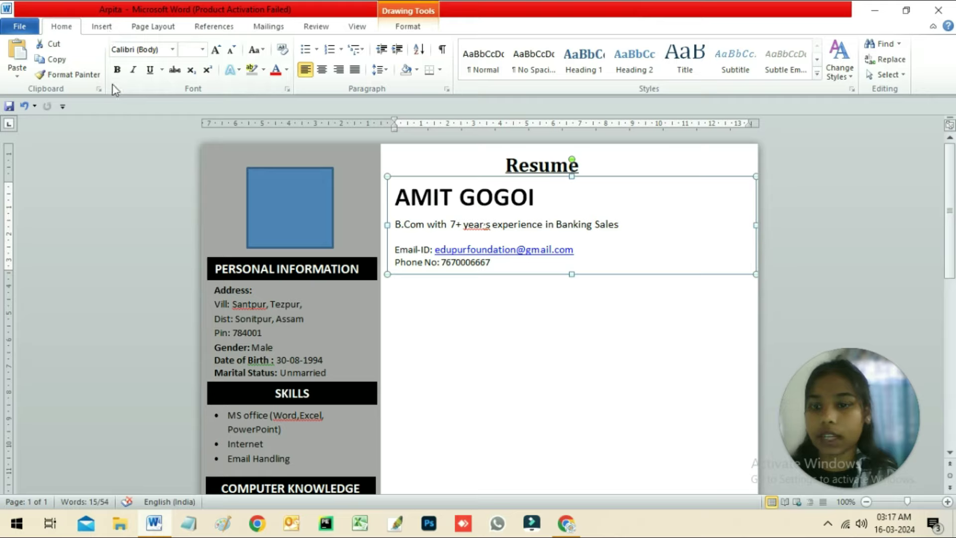
pyautogui.click(364, 274)
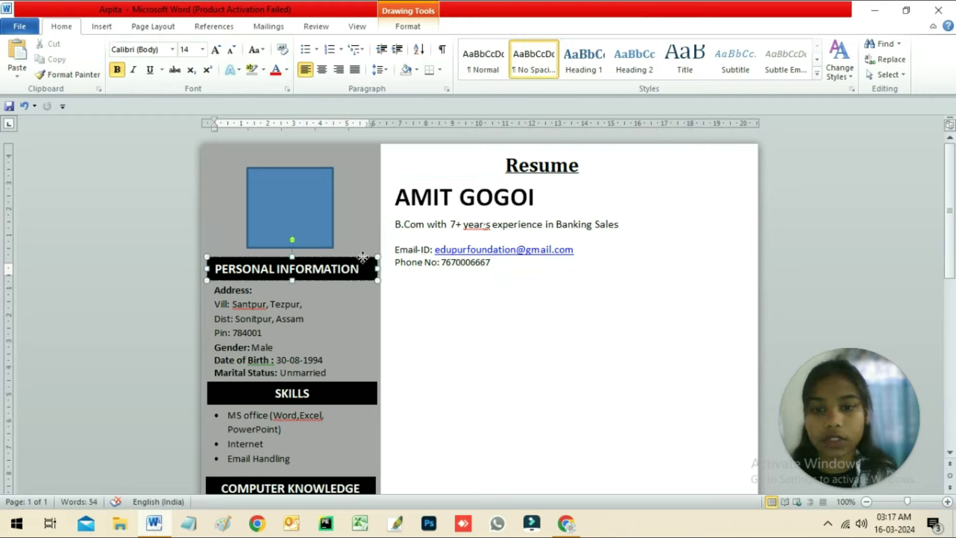
# Copy and paste the black PERSONAL INFORMATION heading box
pyautogui.rightClick(363, 257)
pyautogui.click(394, 32)
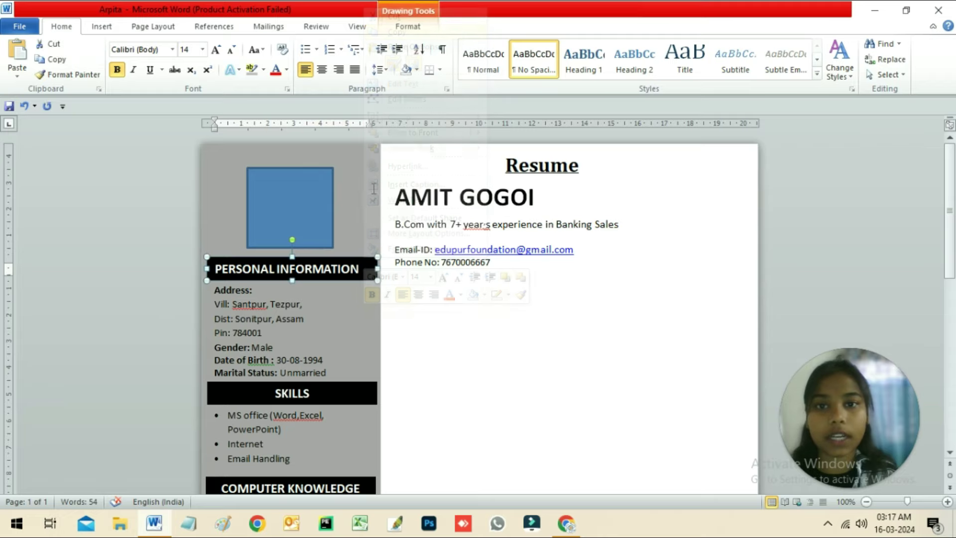
pyautogui.rightClick(364, 258)
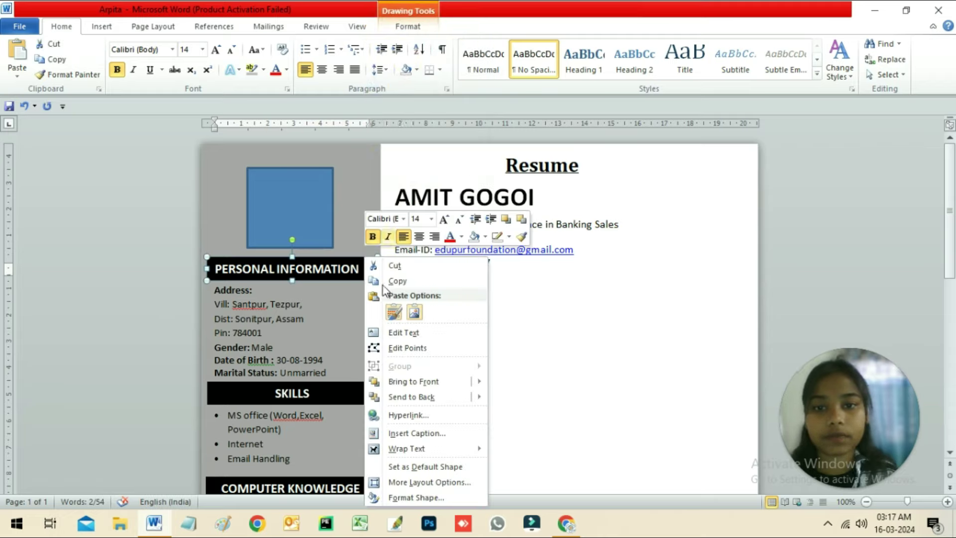
pyautogui.click(394, 313)
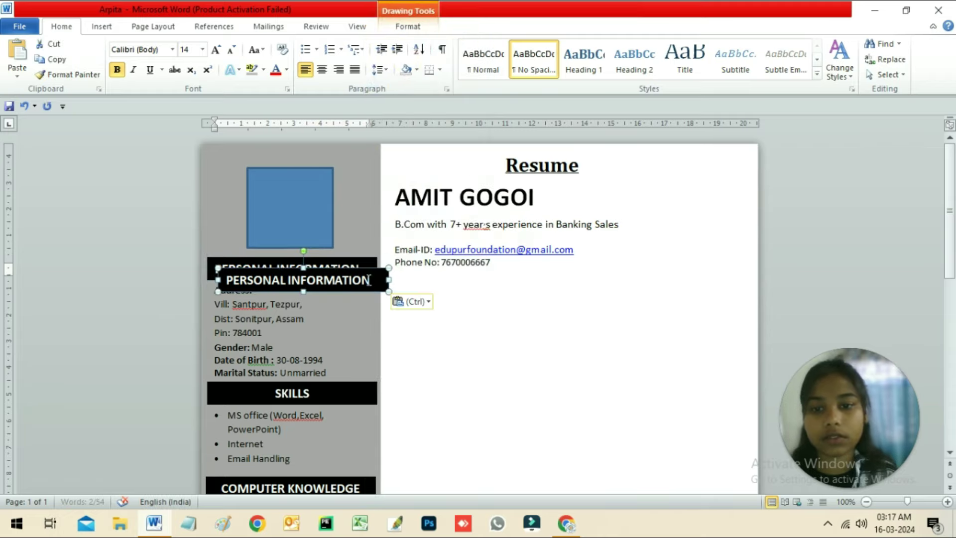
# Move the copy beneath Phone No and stretch it across the right column to the page edge
pyautogui.moveTo(375, 288); pyautogui.dragTo(542, 288)
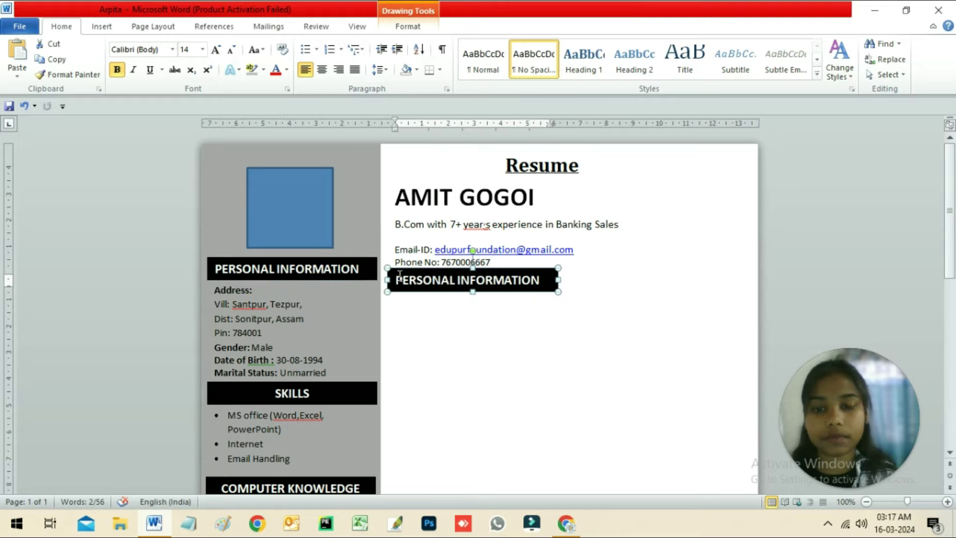
pyautogui.moveTo(556, 288); pyautogui.dragTo(750, 293)
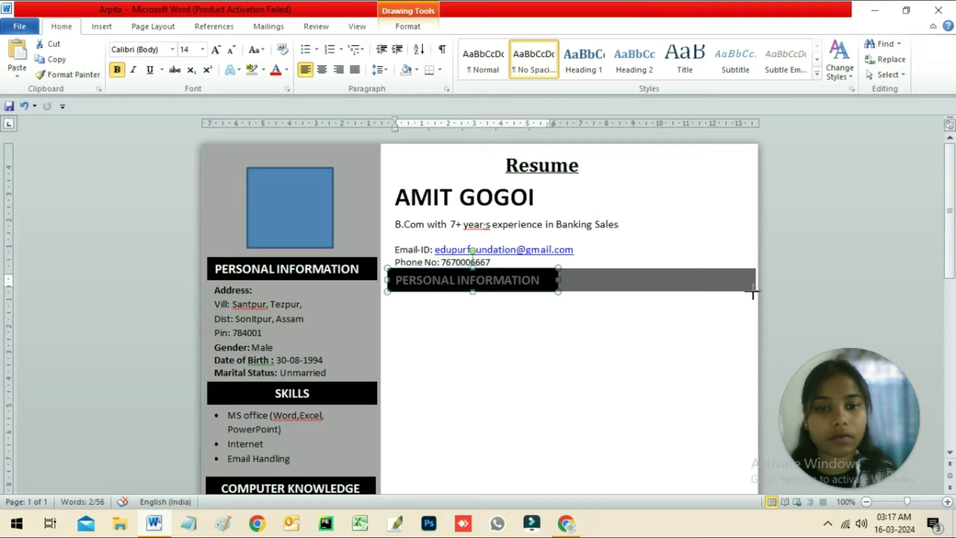
pyautogui.moveTo(751, 293); pyautogui.dragTo(754, 294)
pyautogui.moveTo(753, 292); pyautogui.dragTo(758, 293)
pyautogui.moveTo(755, 289); pyautogui.dragTo(756, 290)
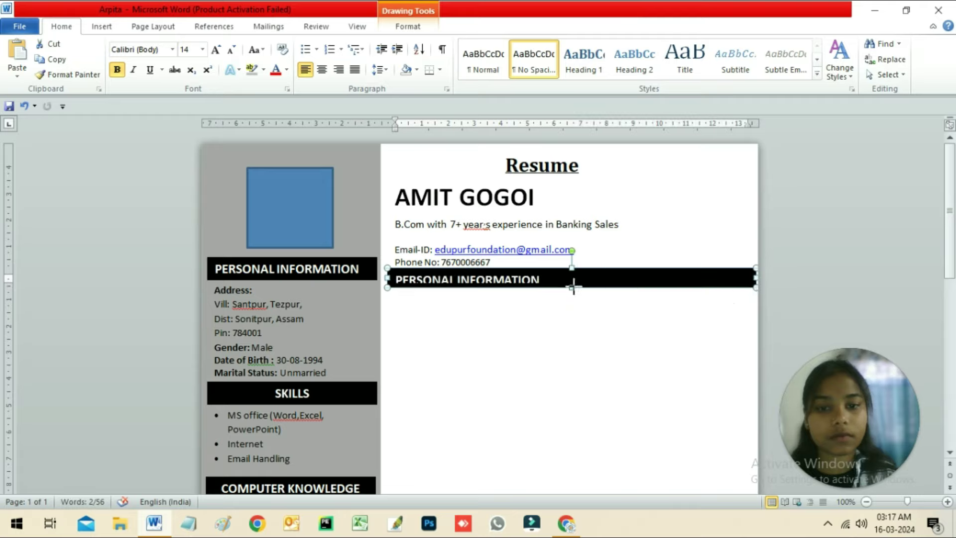
pyautogui.moveTo(574, 286); pyautogui.dragTo(572, 292)
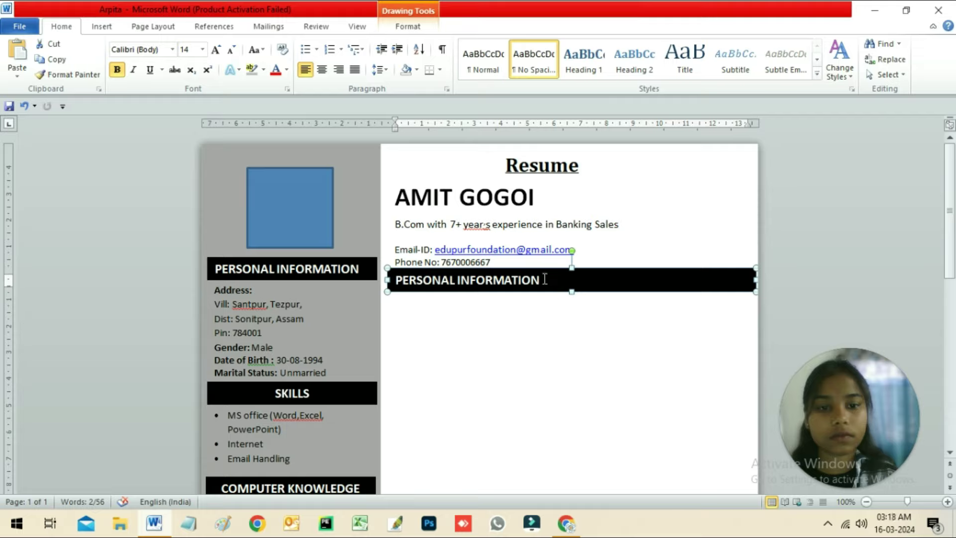
# Change the copied heading text to 'WORK EXPERIENCE', fixing the typo, and pull its right edge slightly in
pyautogui.tripleClick(460, 281)
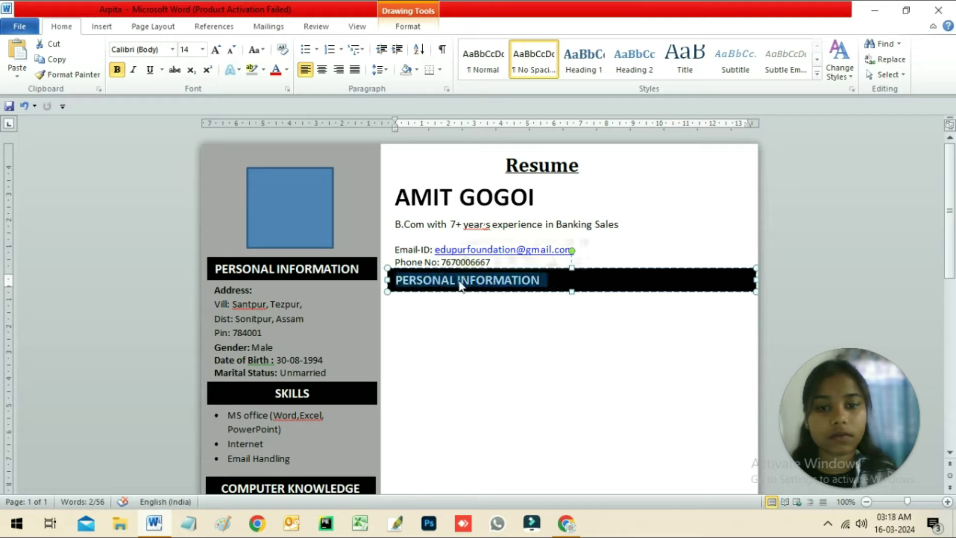
pyautogui.press('Delete')
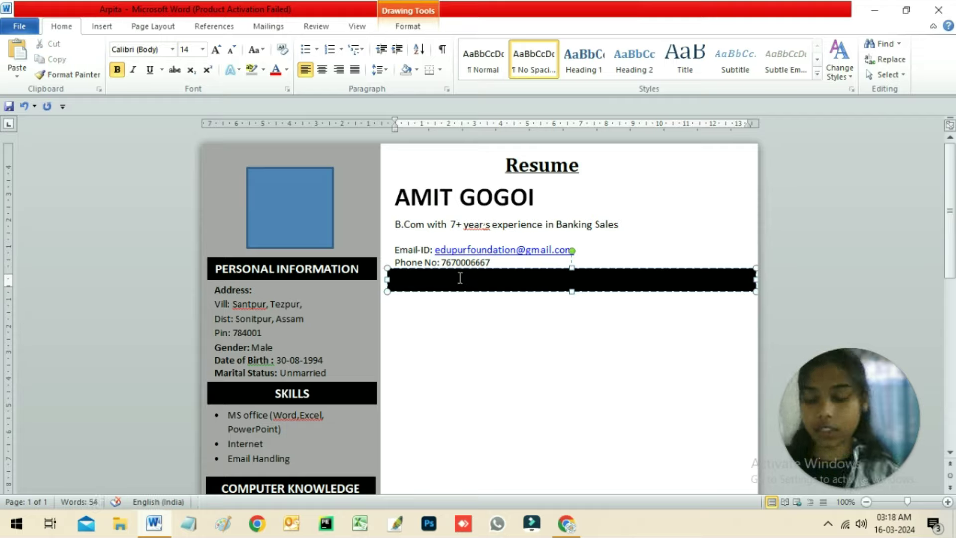
pyautogui.write('W')
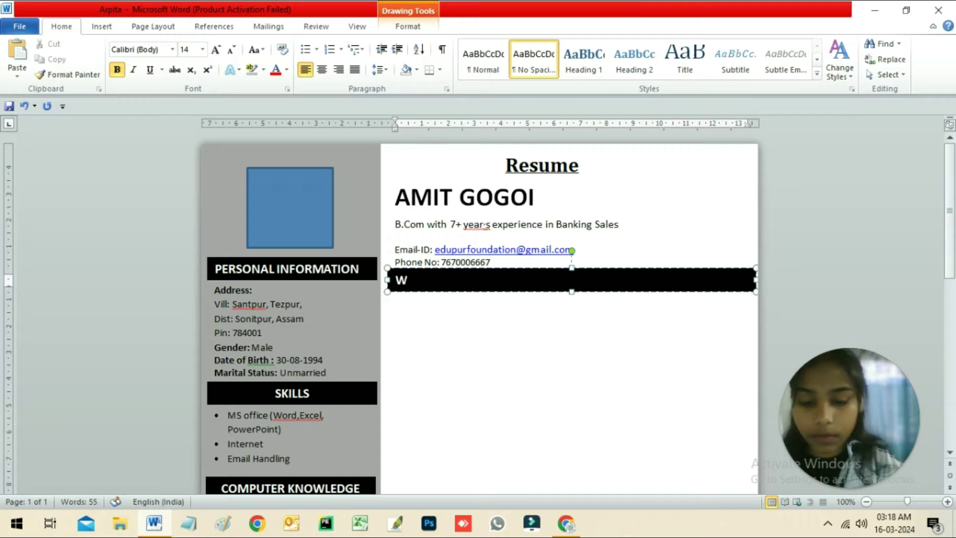
pyautogui.write('ORK EX')
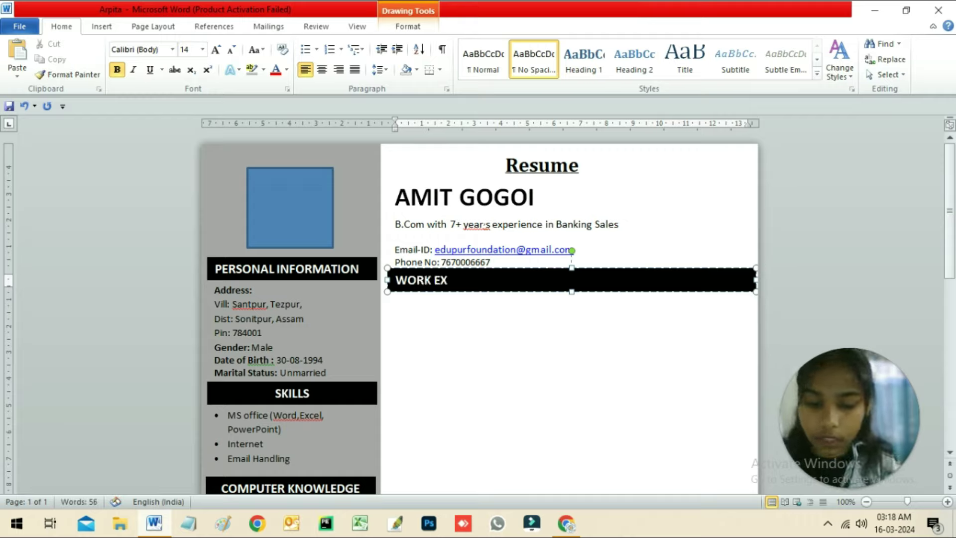
pyautogui.write('PERINCE')
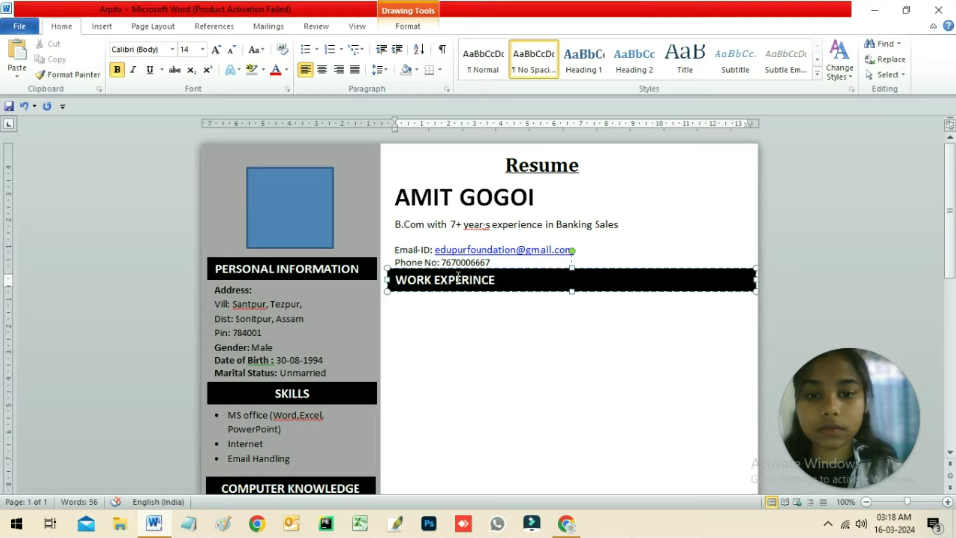
pyautogui.moveTo(472, 280); pyautogui.dragTo(496, 280)
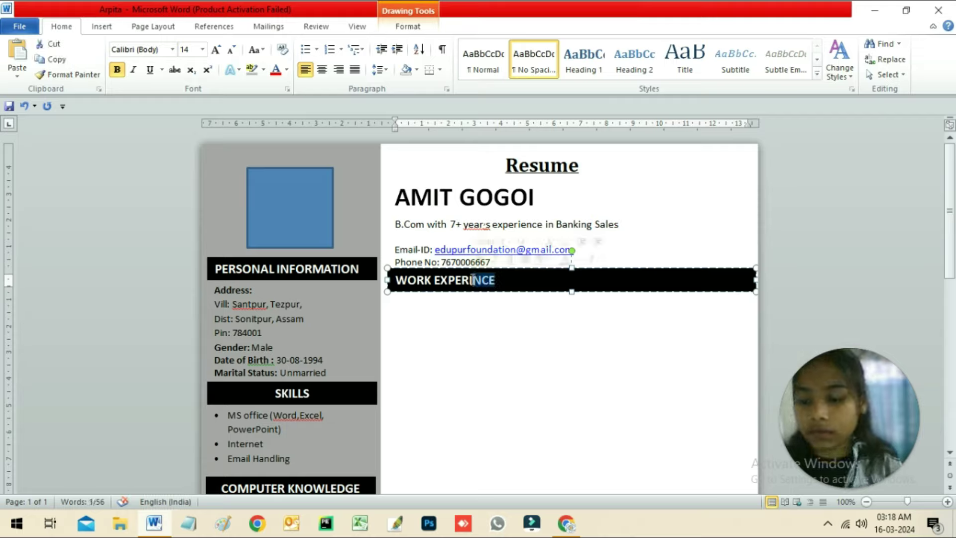
pyautogui.write('E')
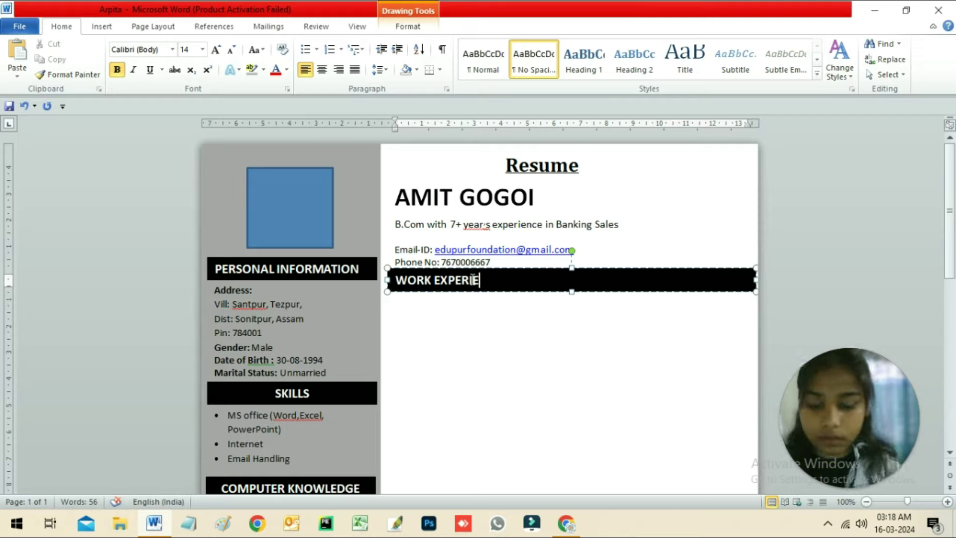
pyautogui.press('BackSpace')
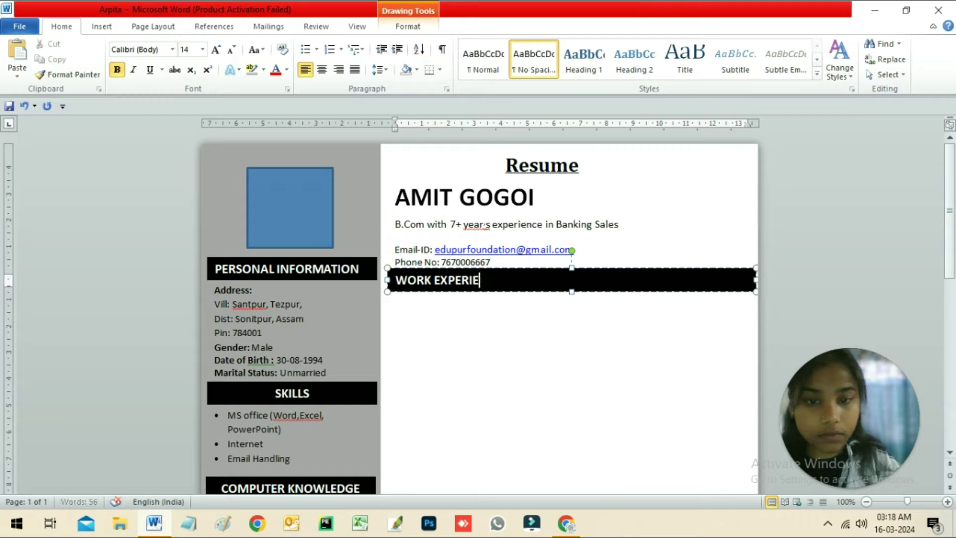
pyautogui.press('BackSpace')
pyautogui.write('E')
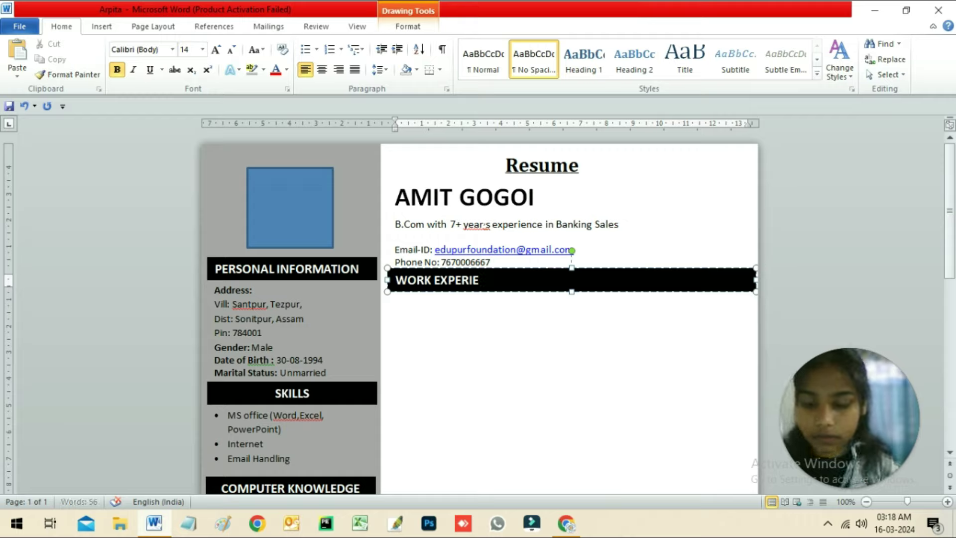
pyautogui.write('NCE')
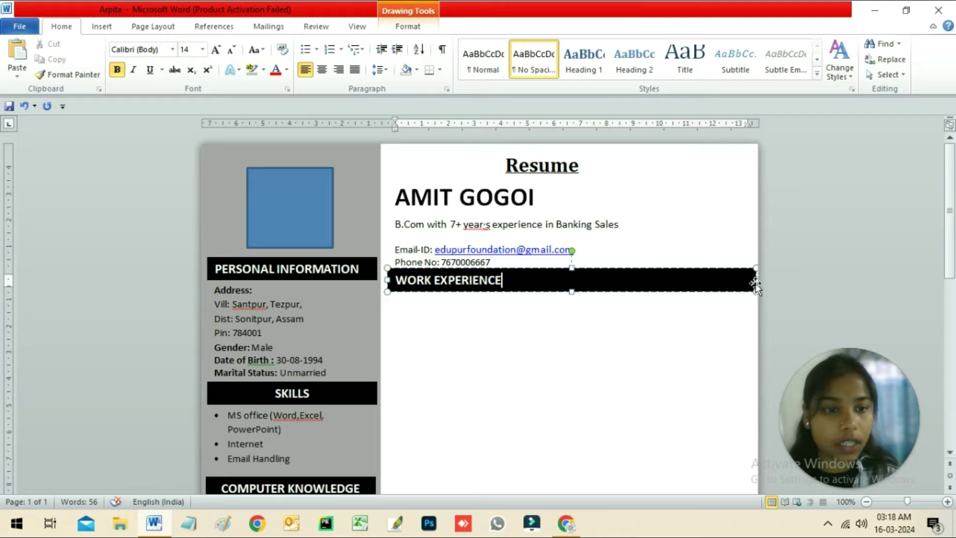
pyautogui.moveTo(756, 280); pyautogui.dragTo(752, 280)
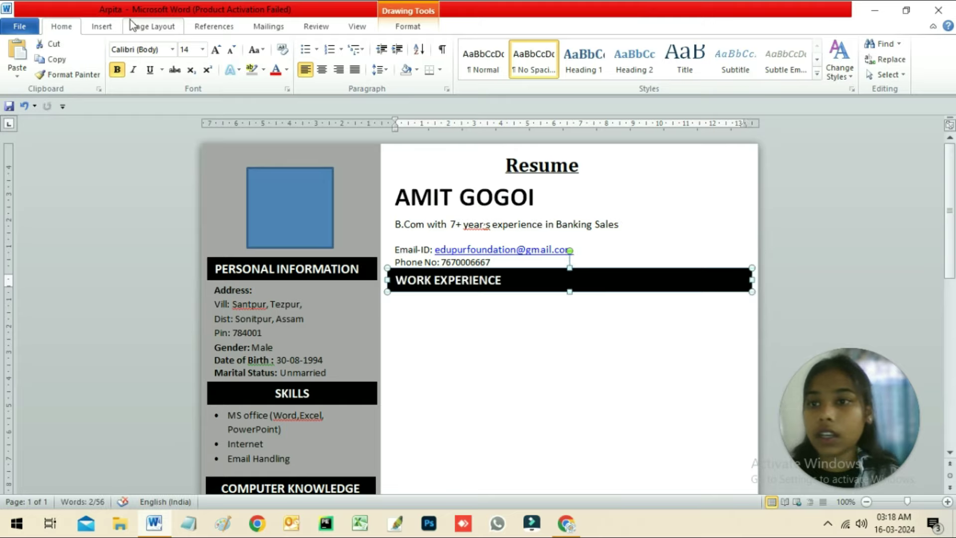
# Draw a text box across the white column under the WORK EXPERIENCE bar with No Outline
pyautogui.click(107, 27)
pyautogui.click(202, 64)
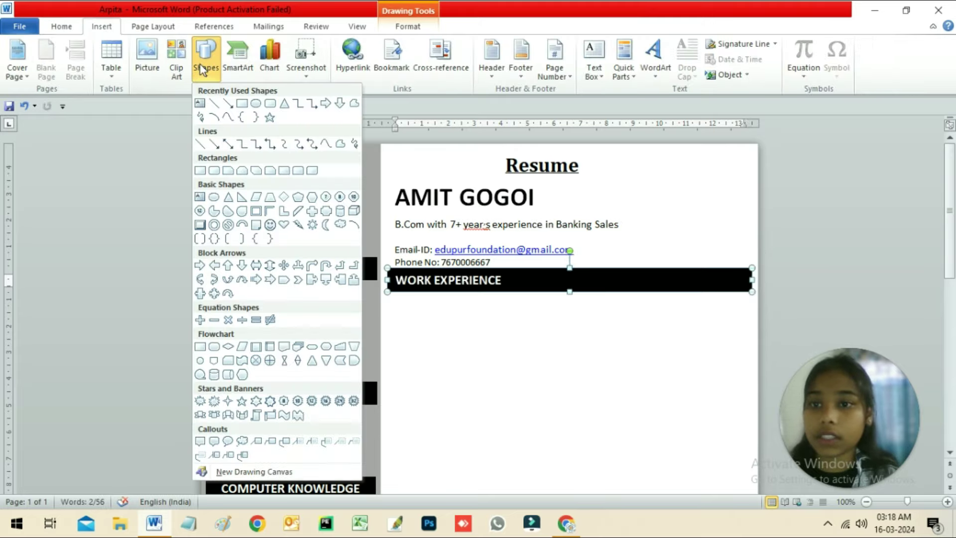
pyautogui.click(200, 103)
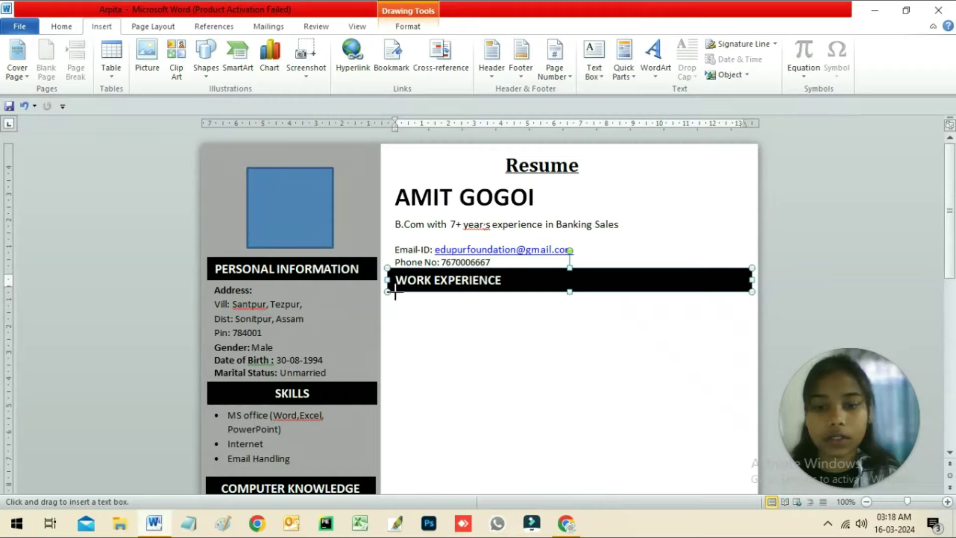
pyautogui.moveTo(388, 293); pyautogui.dragTo(748, 433)
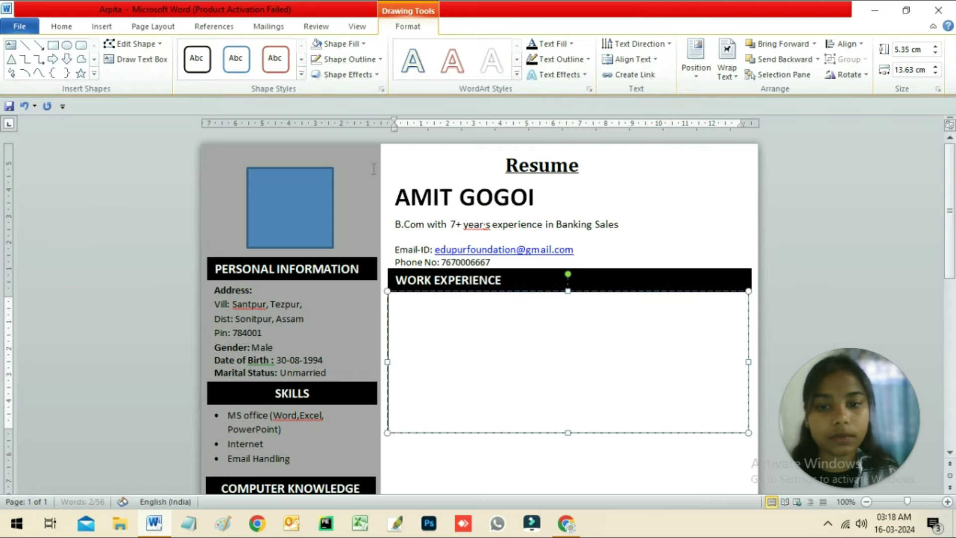
pyautogui.click(355, 62)
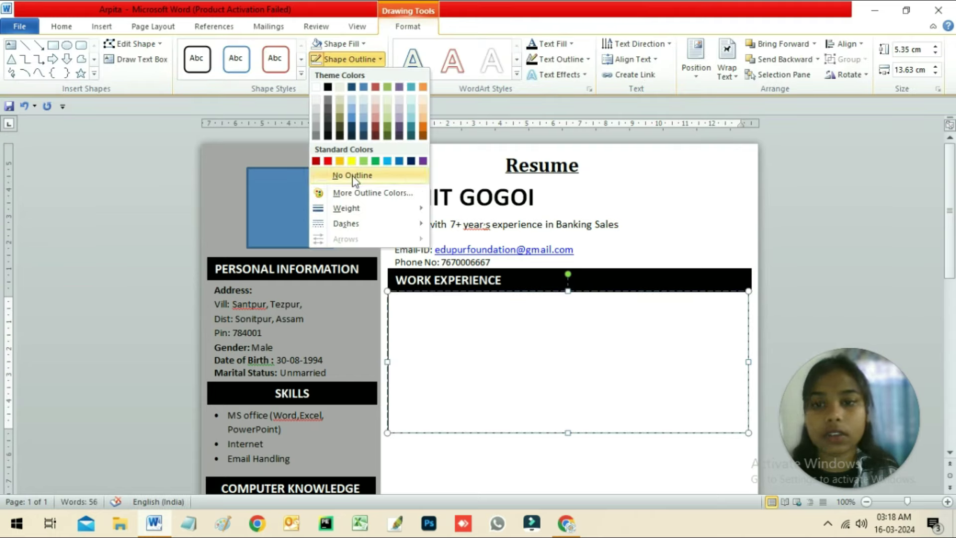
pyautogui.click(349, 176)
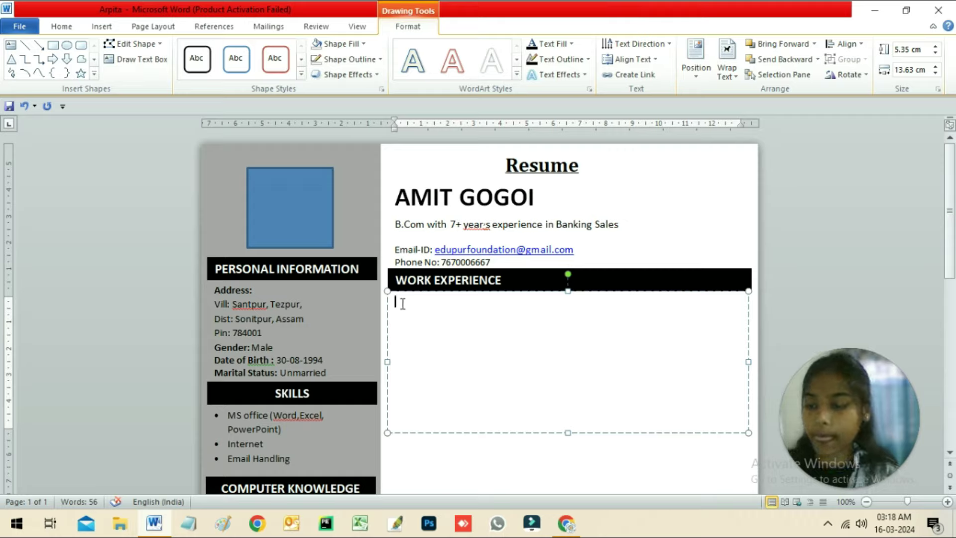
# Type 'Sales Office' in the new box, enlarge it to 16 pt, and start a new line
pyautogui.write('S')
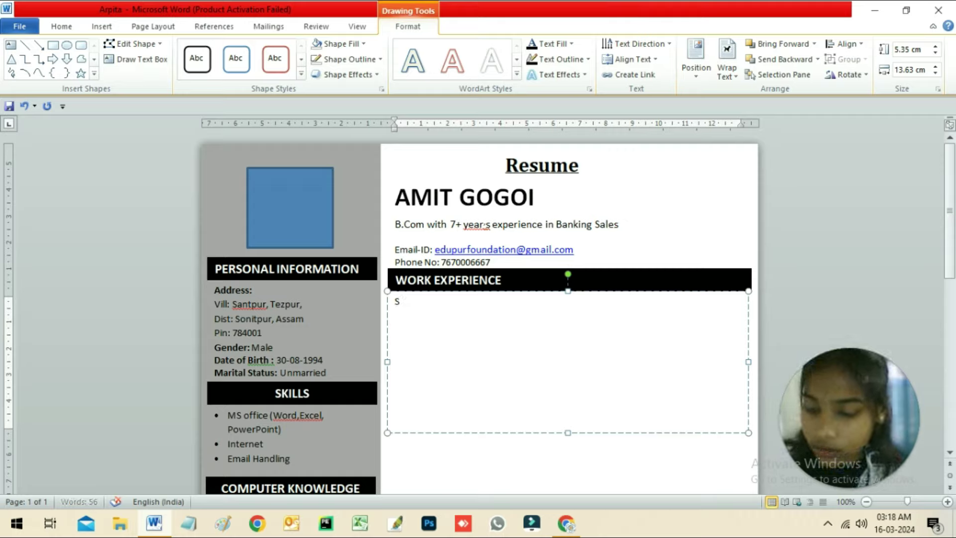
pyautogui.write('ales')
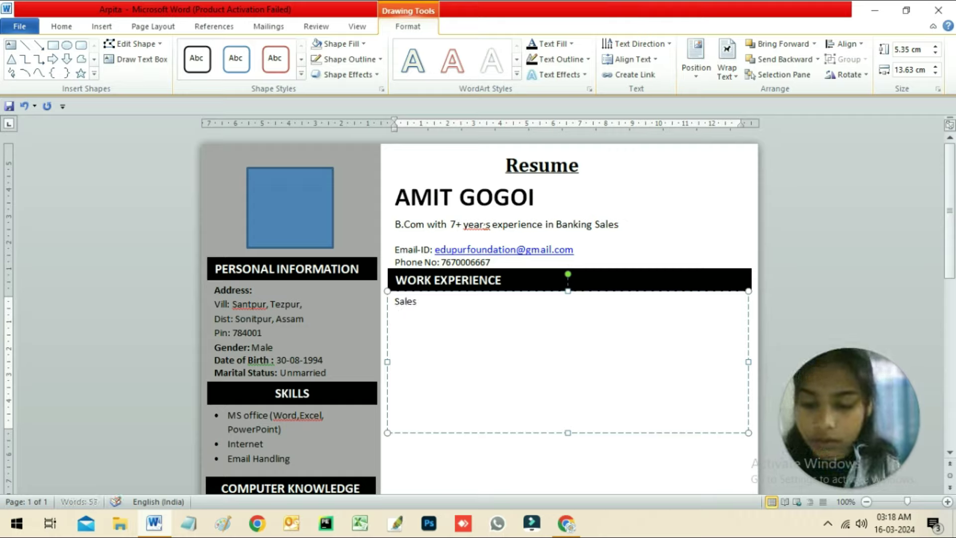
pyautogui.write(' Office')
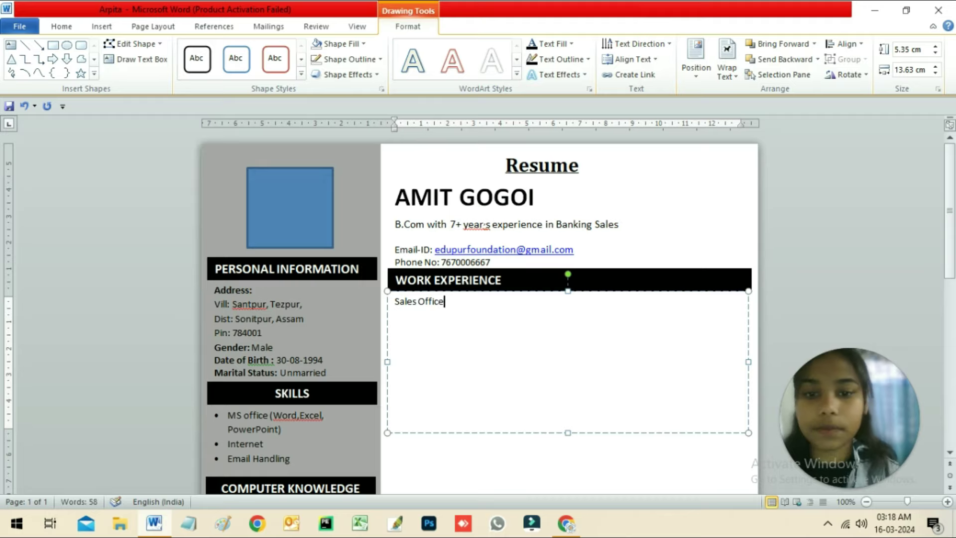
pyautogui.moveTo(445, 303); pyautogui.dragTo(448, 428)
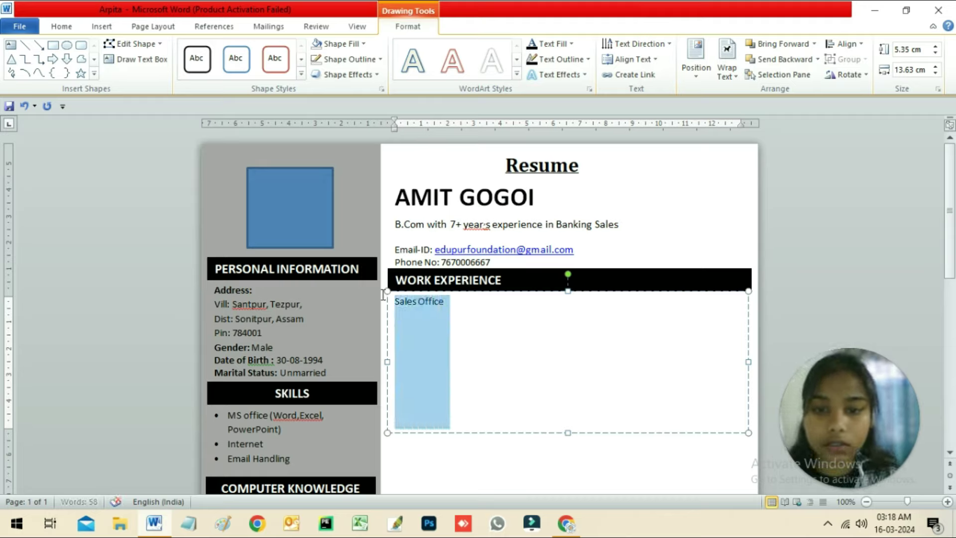
pyautogui.click(75, 29)
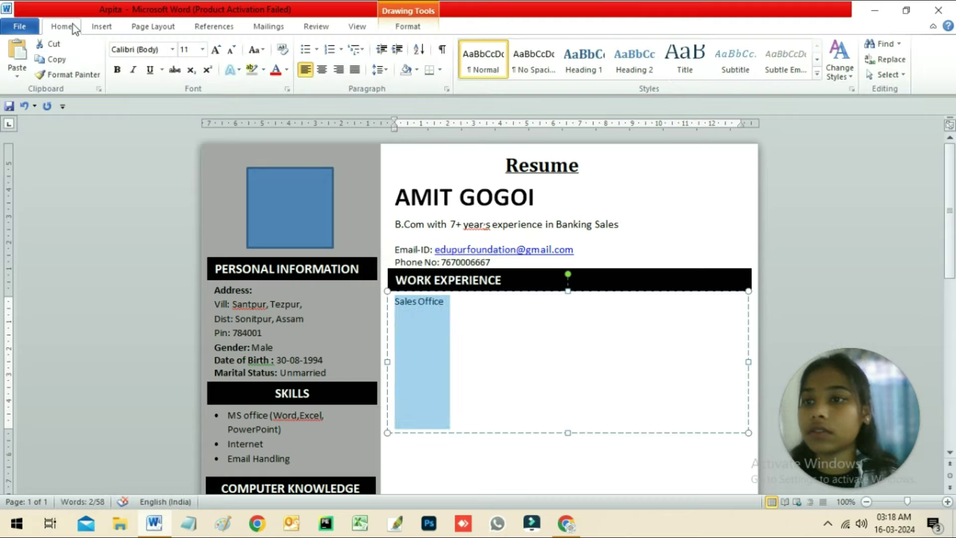
pyautogui.click(214, 56)
pyautogui.click(215, 56)
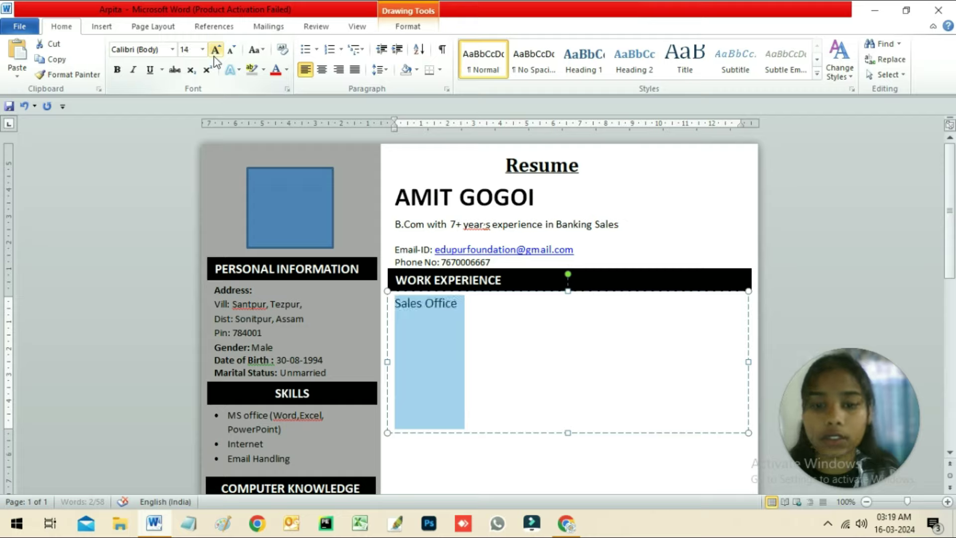
pyautogui.click(215, 56)
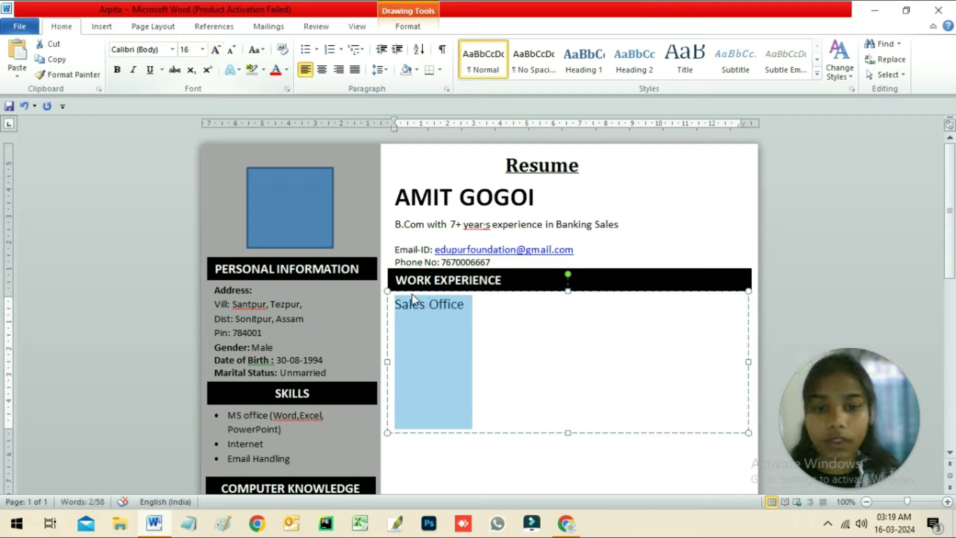
pyautogui.click(467, 305)
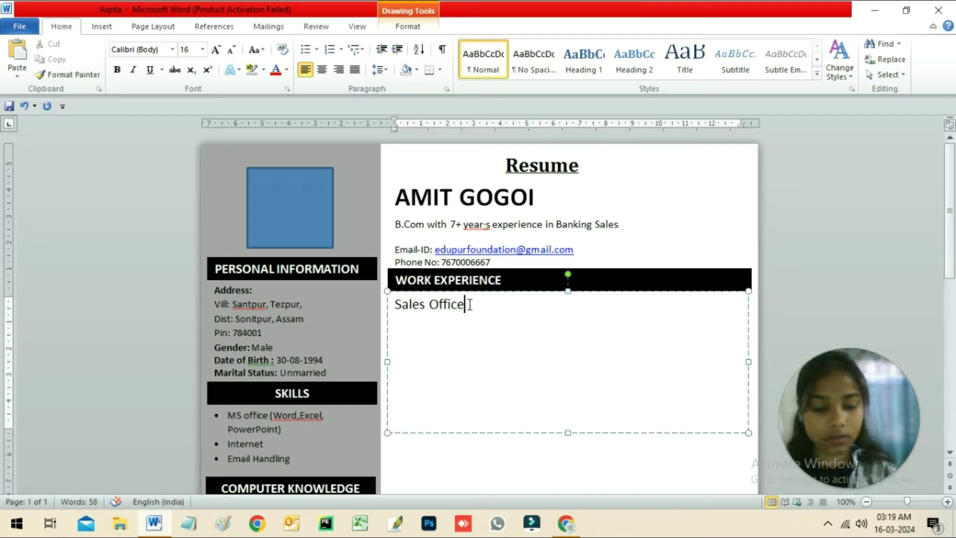
pyautogui.press('Return')
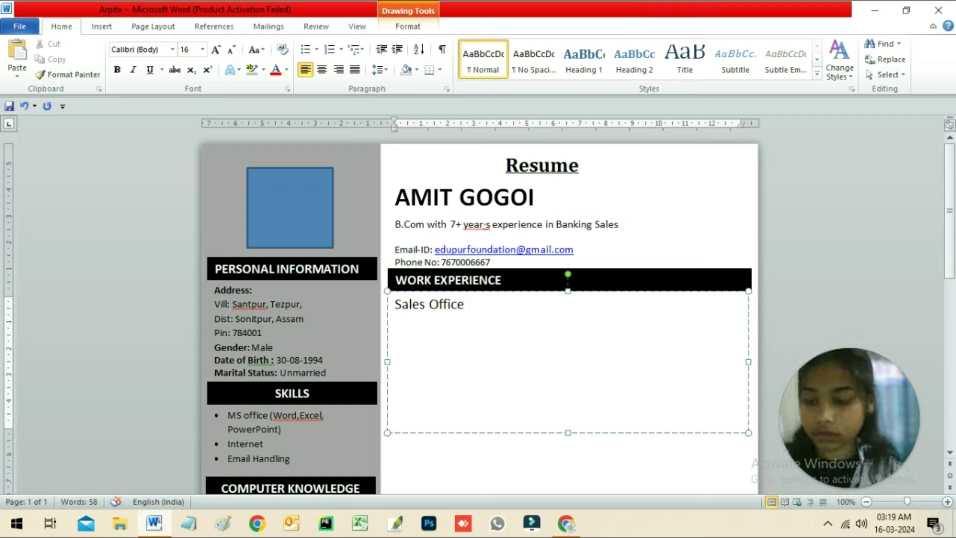
# Add a 12 pt 'Yes Bank Tezpur Branch' line below Sales Office
pyautogui.write('Y')
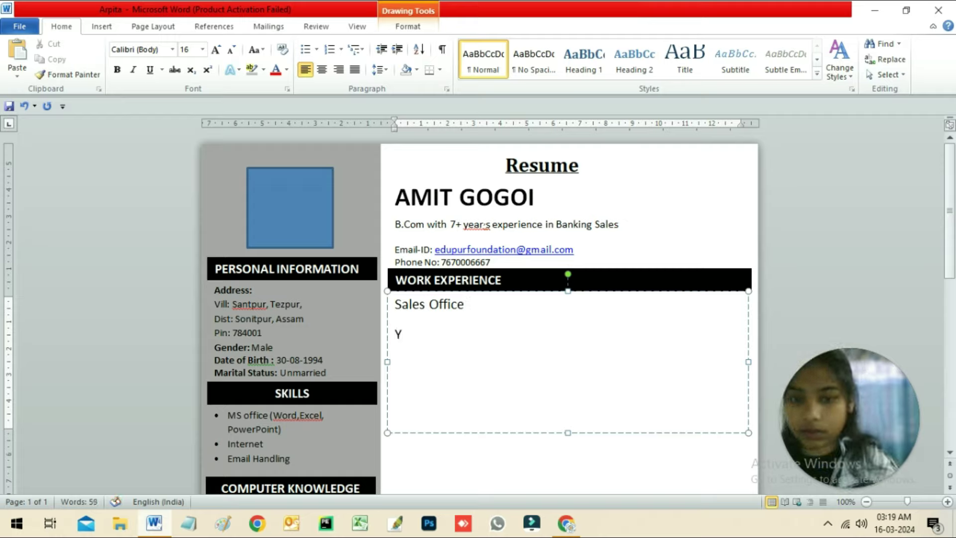
pyautogui.write('es')
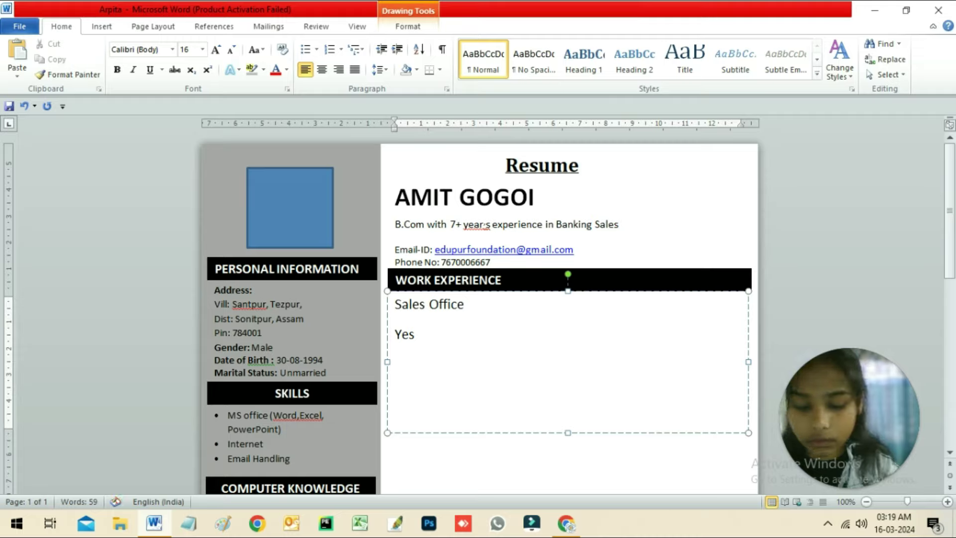
pyautogui.write(' Bank')
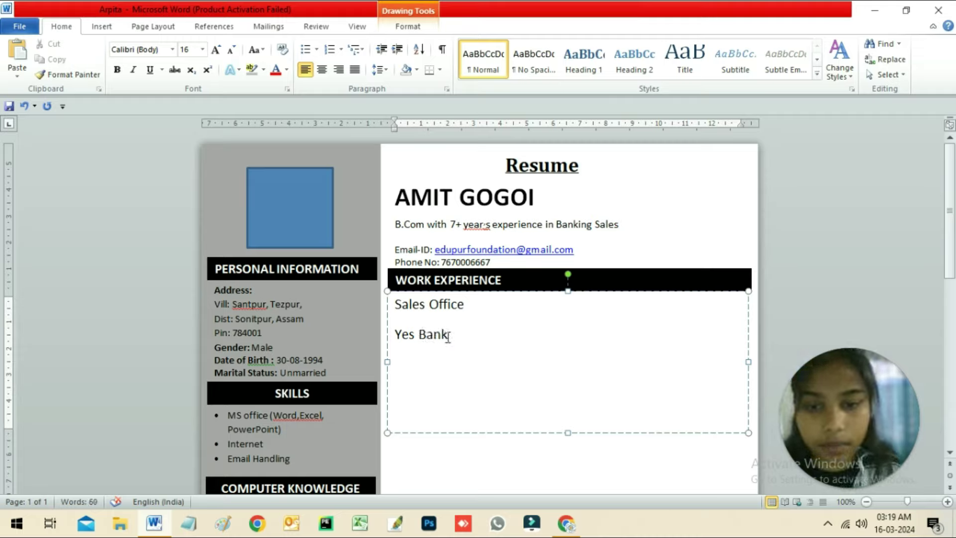
pyautogui.moveTo(450, 336); pyautogui.dragTo(394, 336)
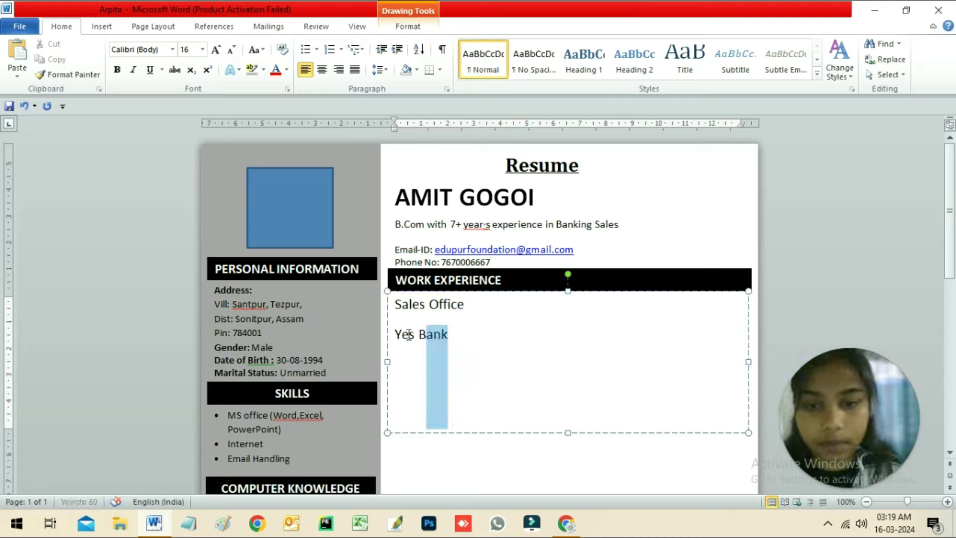
pyautogui.click(231, 51)
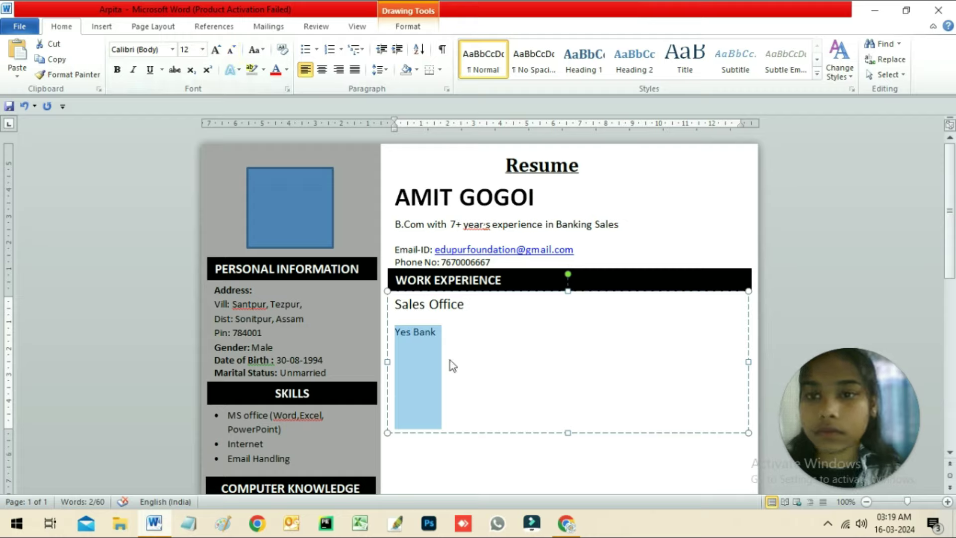
pyautogui.click(440, 334)
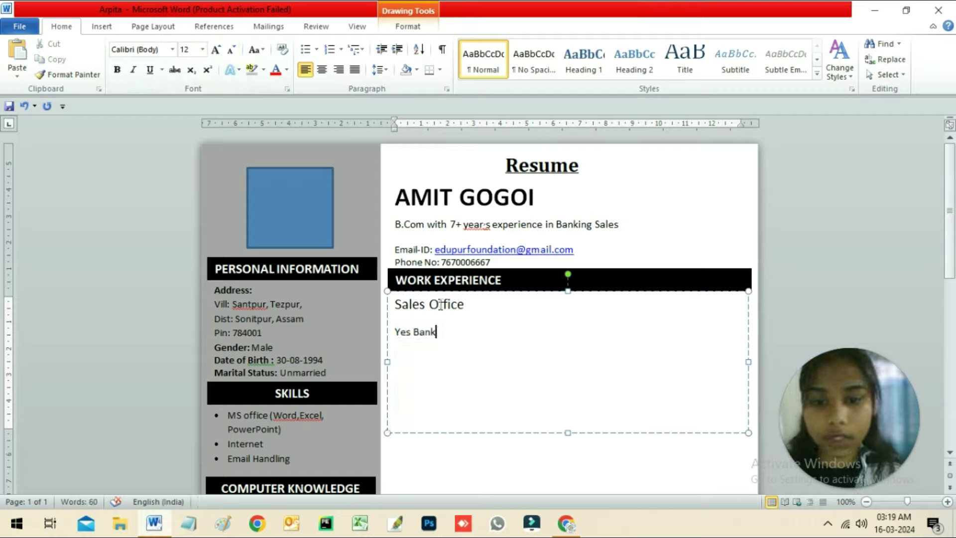
pyautogui.write('Te')
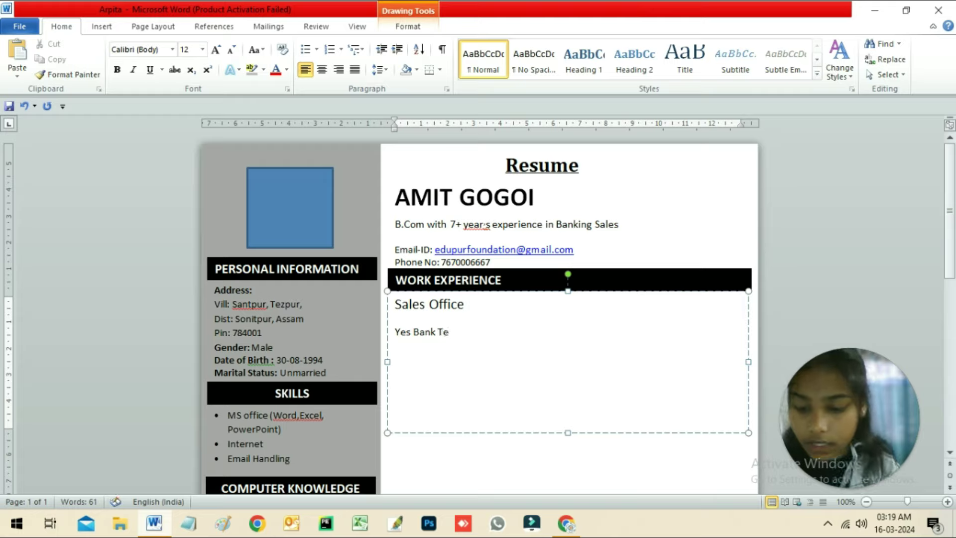
pyautogui.write('zpur')
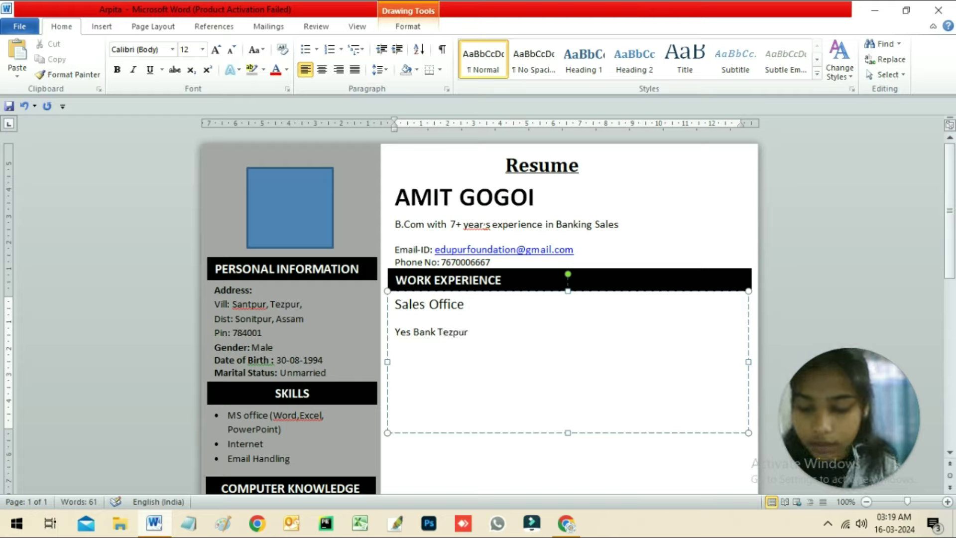
pyautogui.write(' Branc')
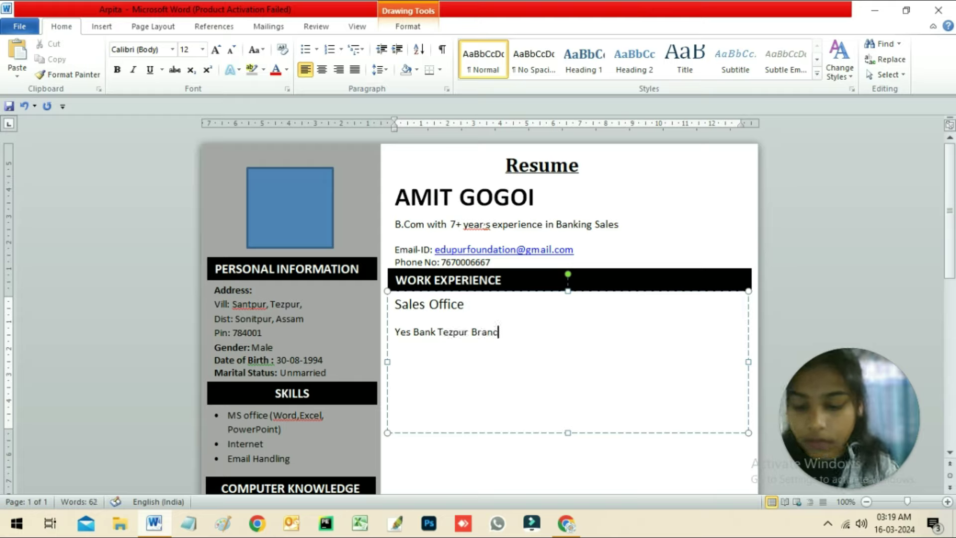
pyautogui.write('h')
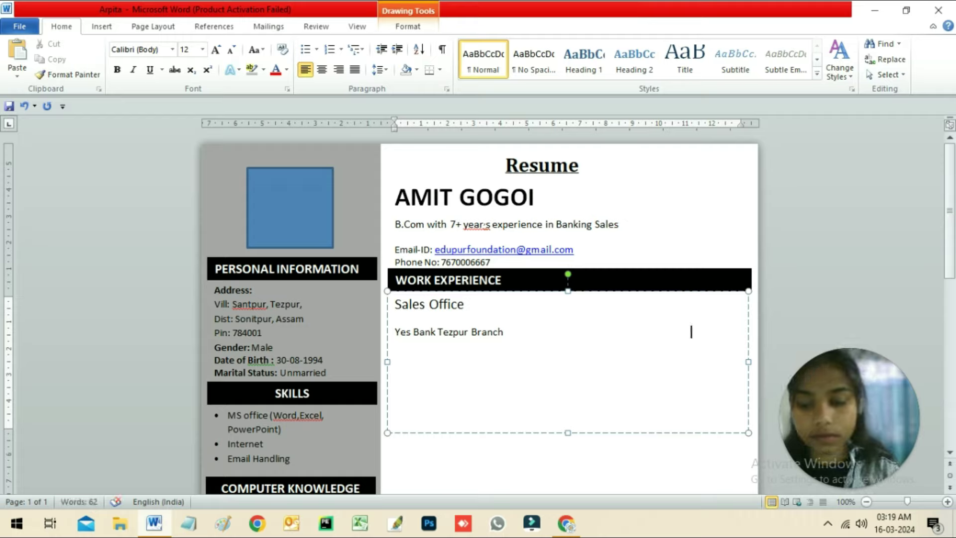
# Type the date '21 June 2023 till Date' after the branch name, trimming extra spaces
pyautogui.write('21')
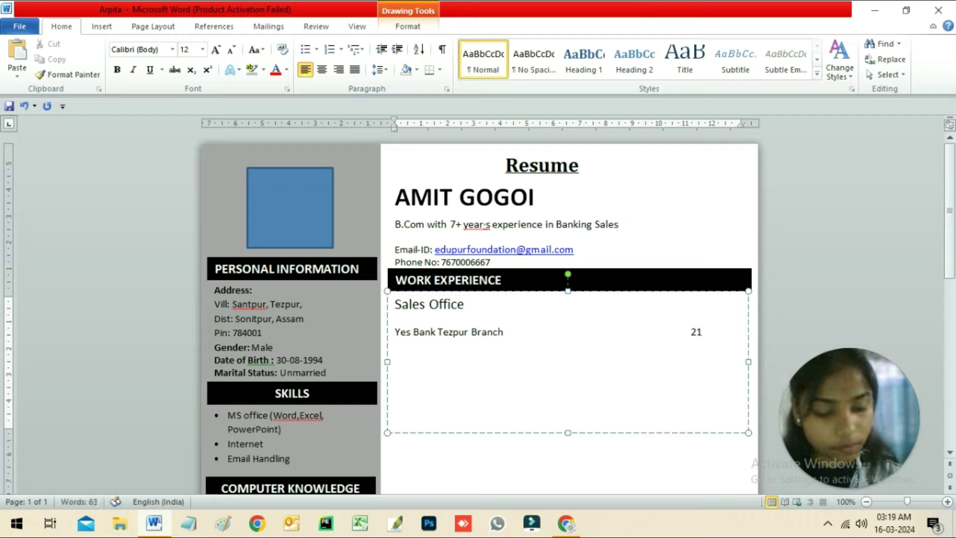
pyautogui.write('Jun')
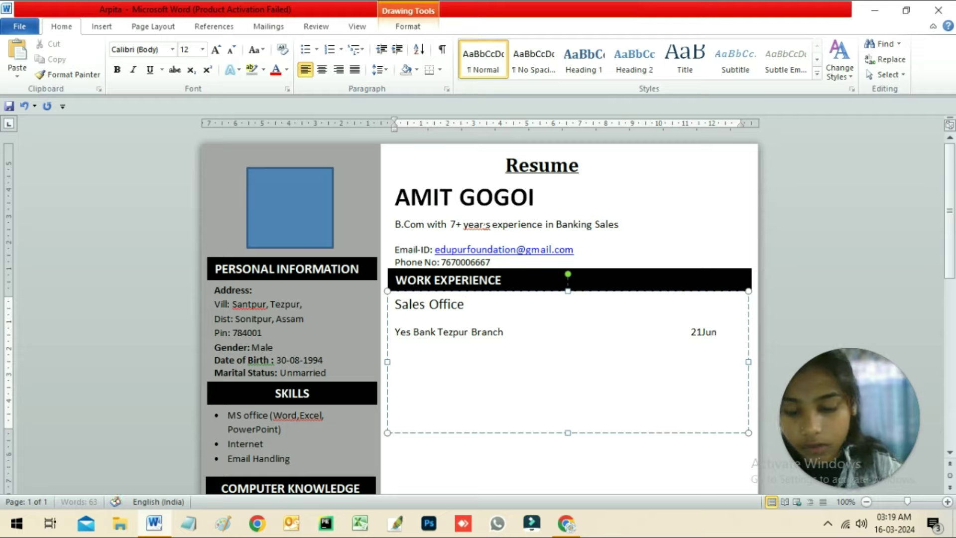
pyautogui.write('e')
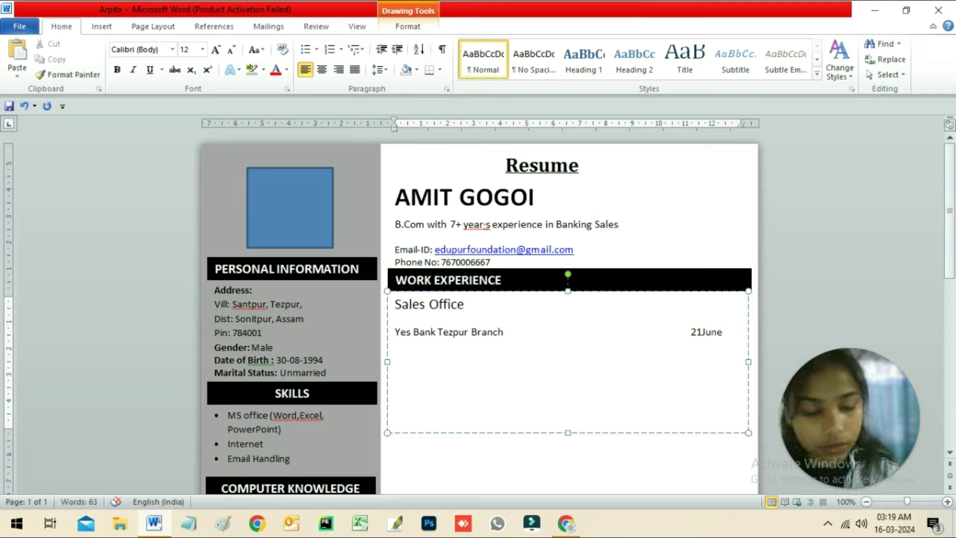
pyautogui.write(' 20')
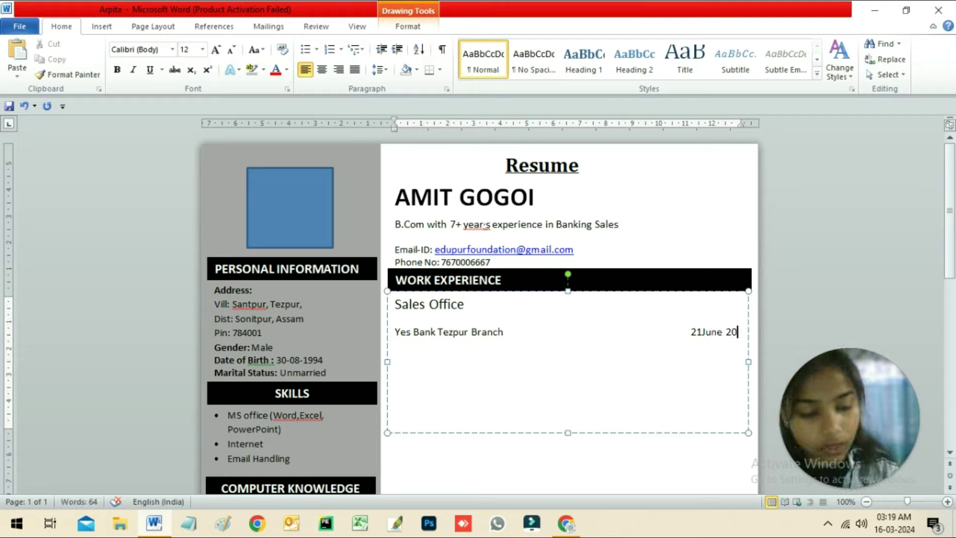
pyautogui.write('23')
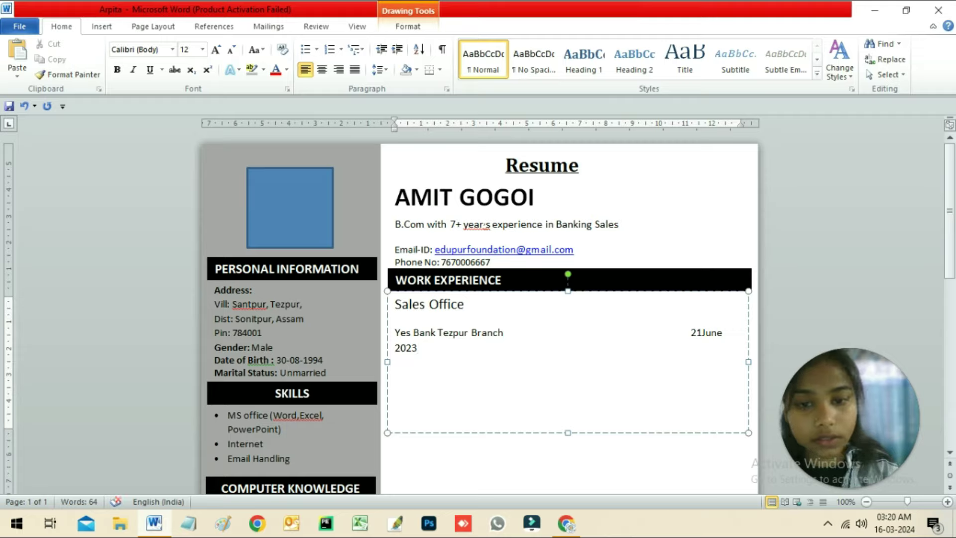
pyautogui.click(691, 333)
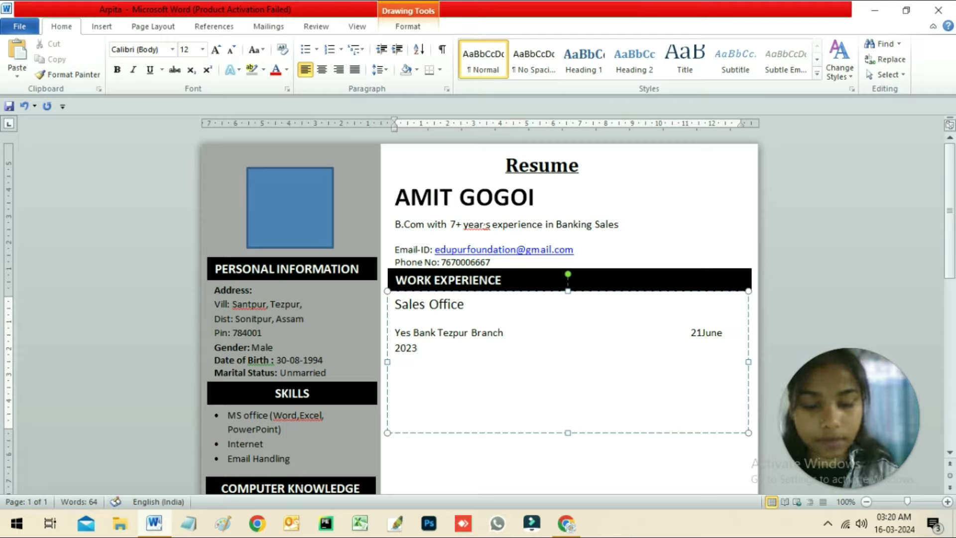
pyautogui.press('BackSpace')
pyautogui.press('BackSpace')
pyautogui.press('BackSpace')
pyautogui.press('BackSpace')
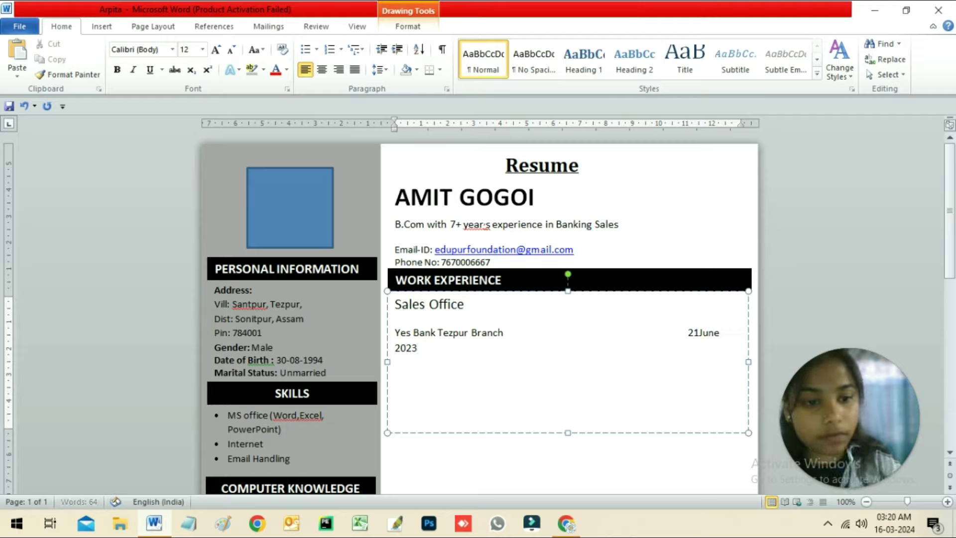
pyautogui.press('BackSpace')
pyautogui.press('BackSpace')
pyautogui.press('BackSpace')
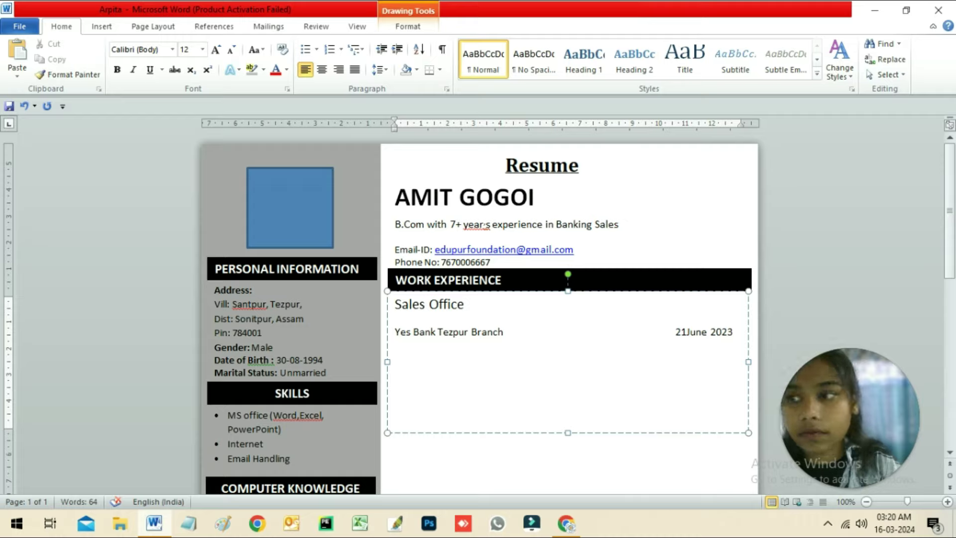
pyautogui.press('BackSpace')
pyautogui.press('BackSpace')
pyautogui.press('BackSpace')
pyautogui.press('BackSpace')
pyautogui.press('BackSpace')
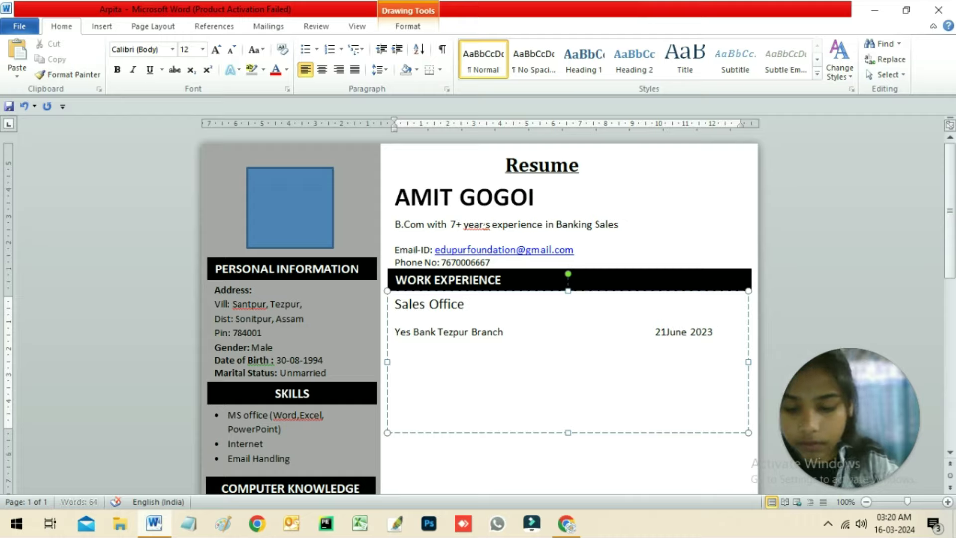
pyautogui.write('till D')
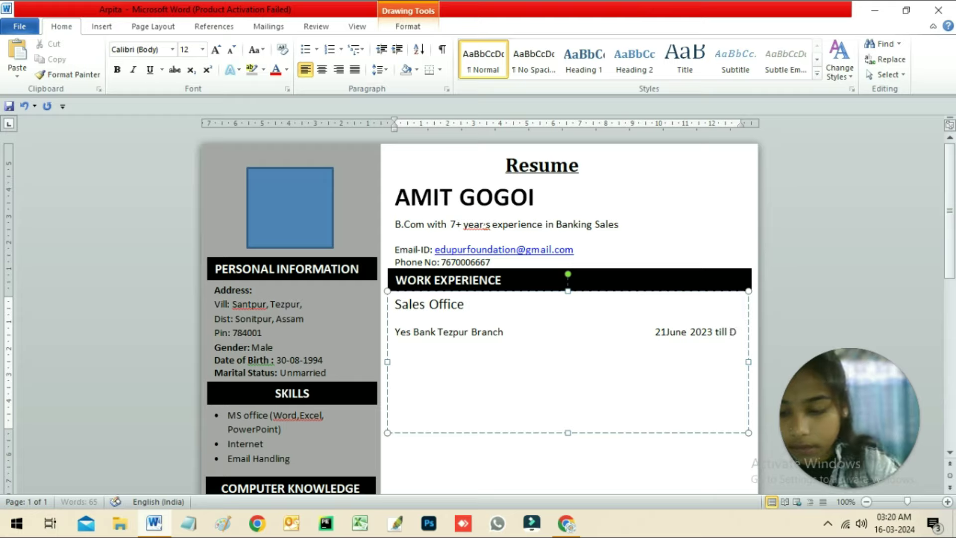
pyautogui.write('ate')
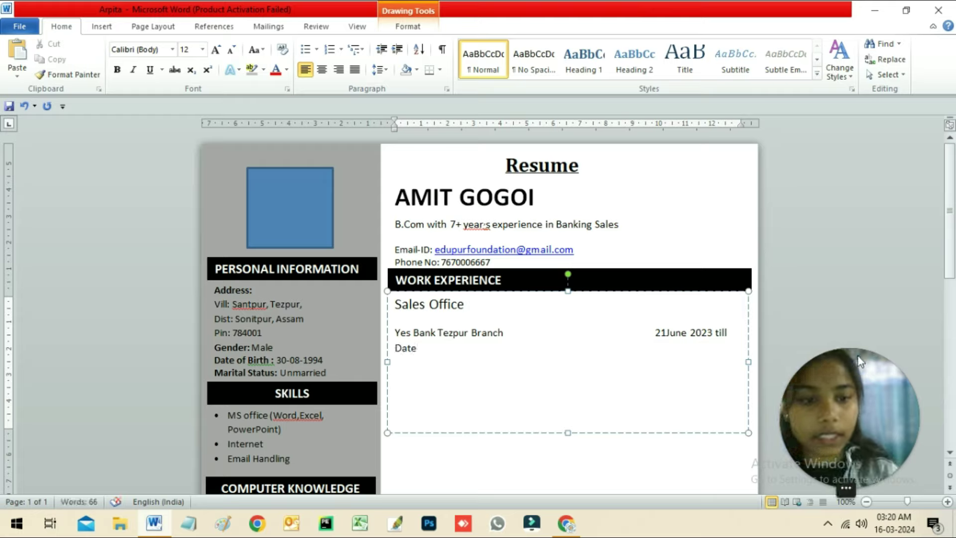
# Tighten the spacing so the date fits on one line, then begin a new line
pyautogui.click(654, 332)
pyautogui.press('BackSpace')
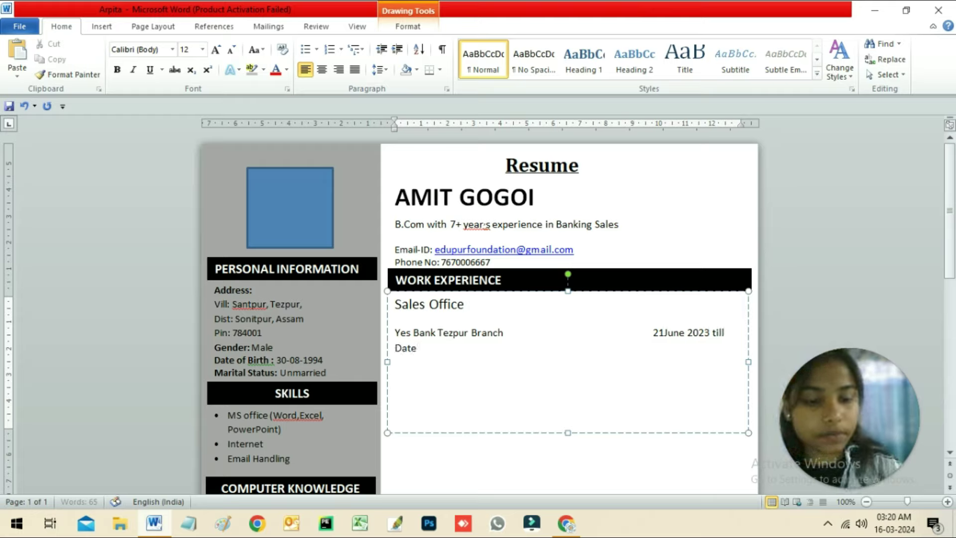
pyautogui.press('BackSpace')
pyautogui.press('BackSpace')
pyautogui.press('BackSpace')
pyautogui.press('BackSpace')
pyautogui.press('BackSpace')
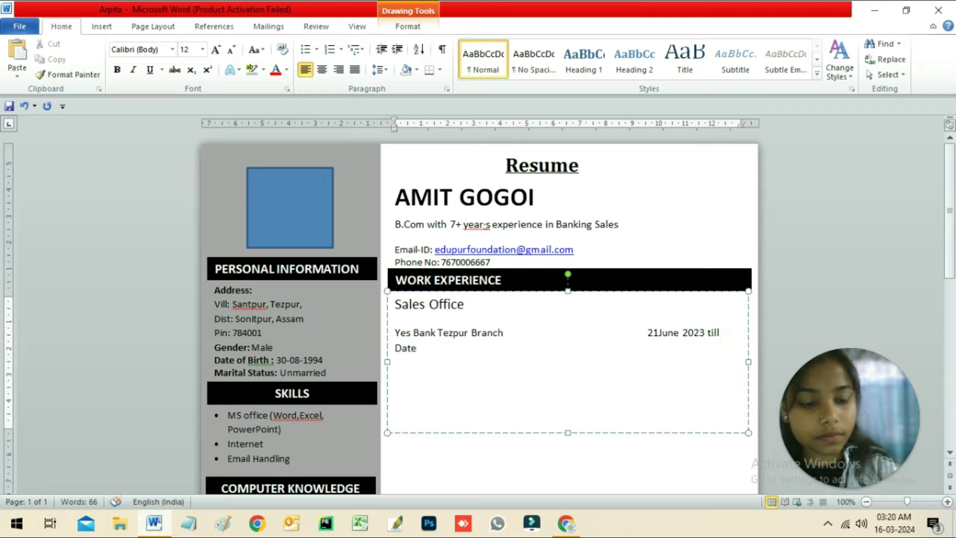
pyautogui.press('BackSpace')
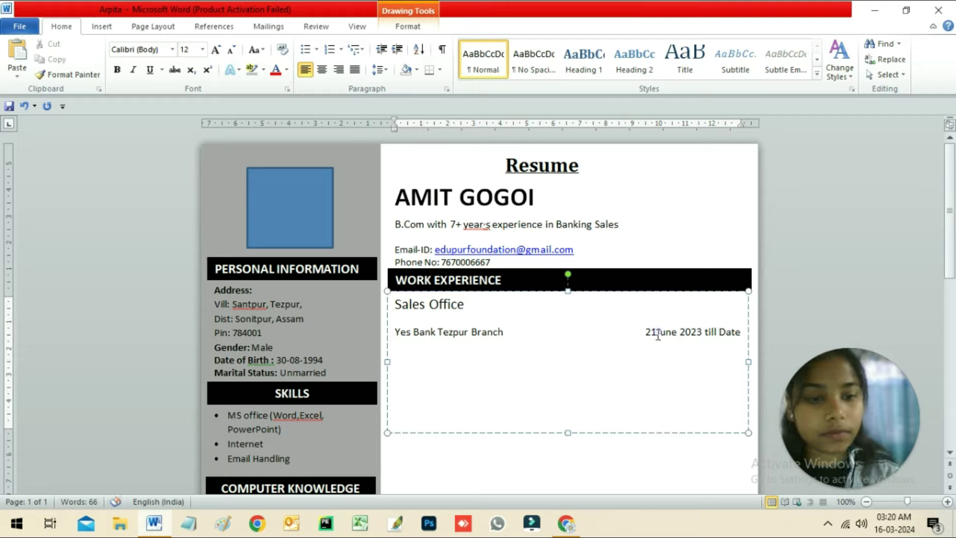
pyautogui.click(656, 333)
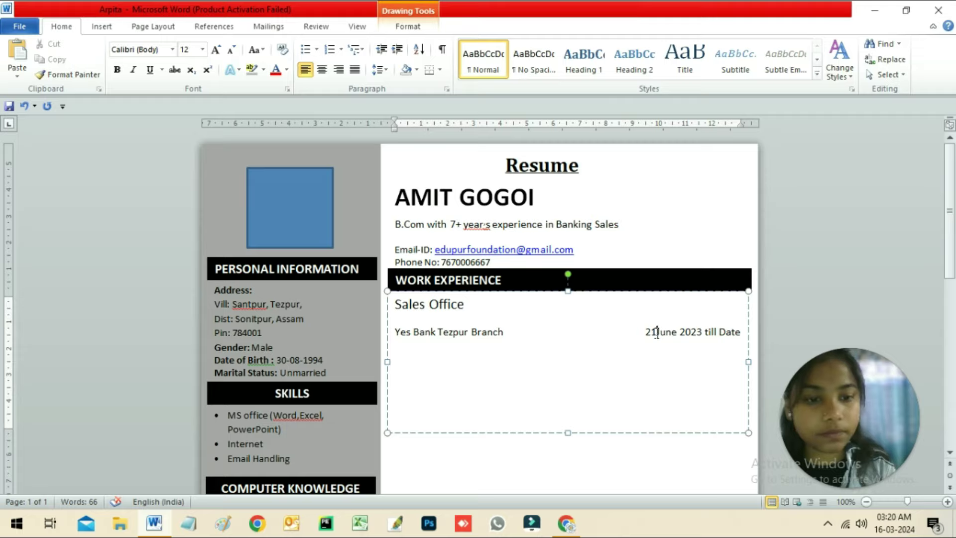
pyautogui.click(643, 333)
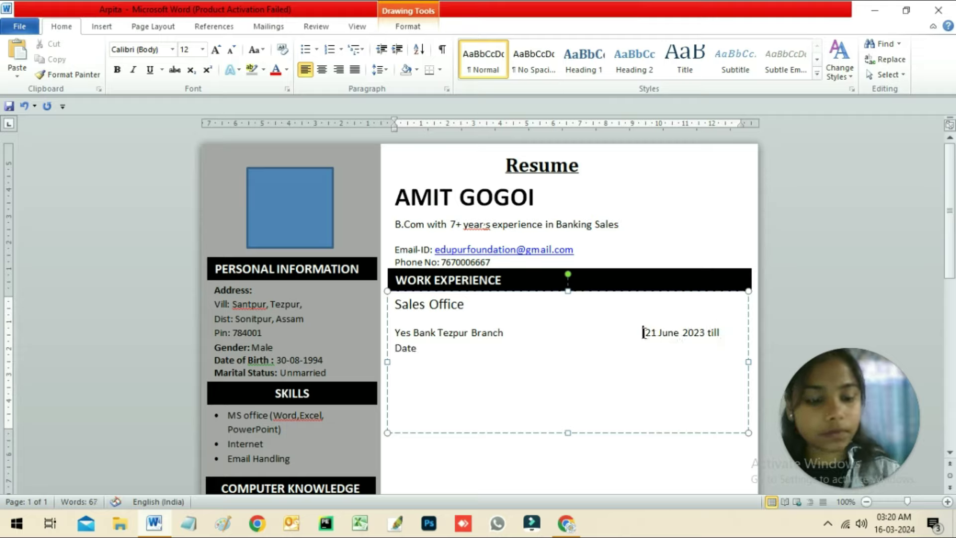
pyautogui.press('BackSpace')
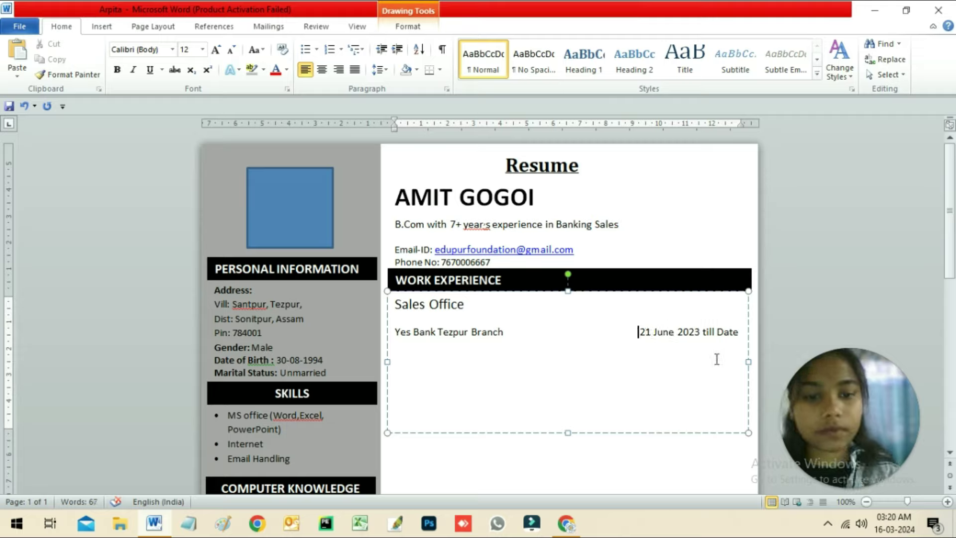
pyautogui.click(740, 332)
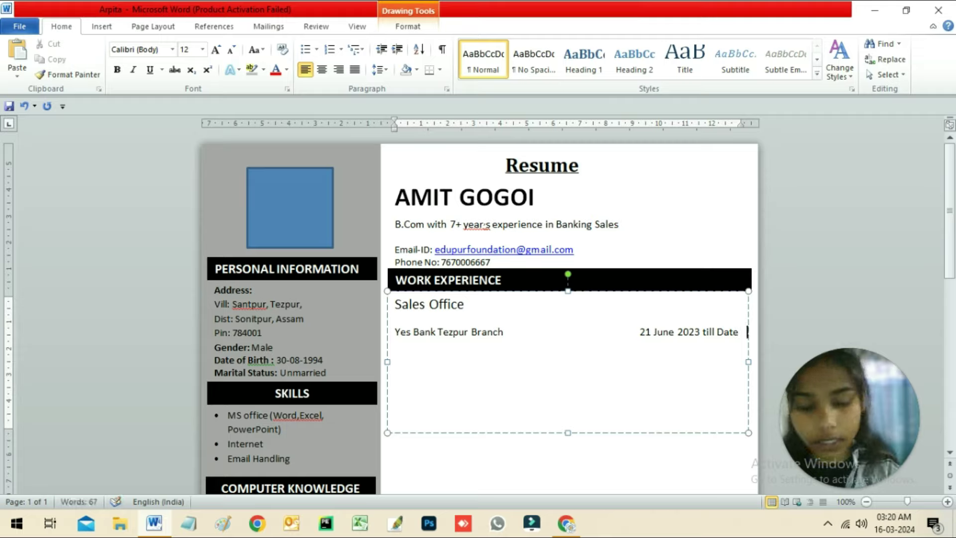
pyautogui.press('Return')
# Type 'Work Profile:' below the Yes Bank line and add an empty line under it
pyautogui.write('W')
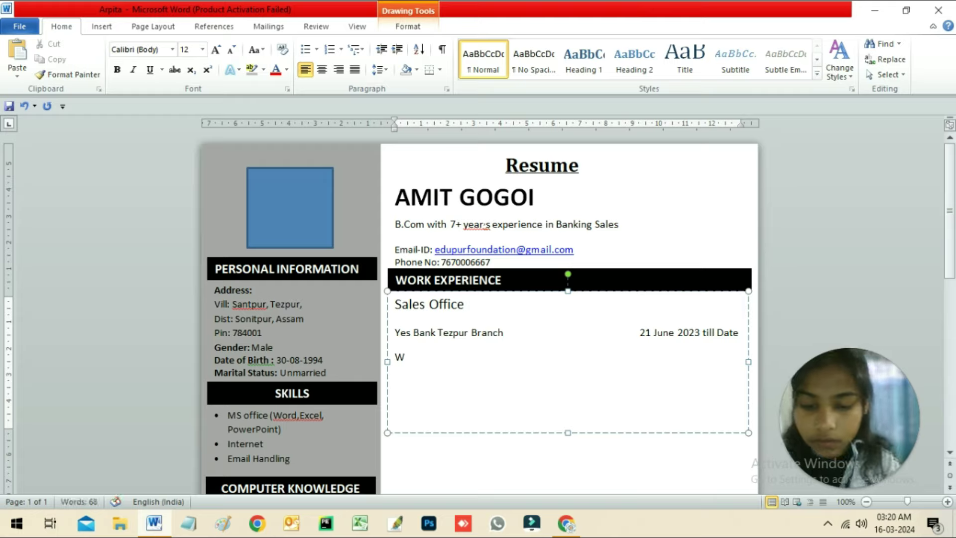
pyautogui.write('ork P')
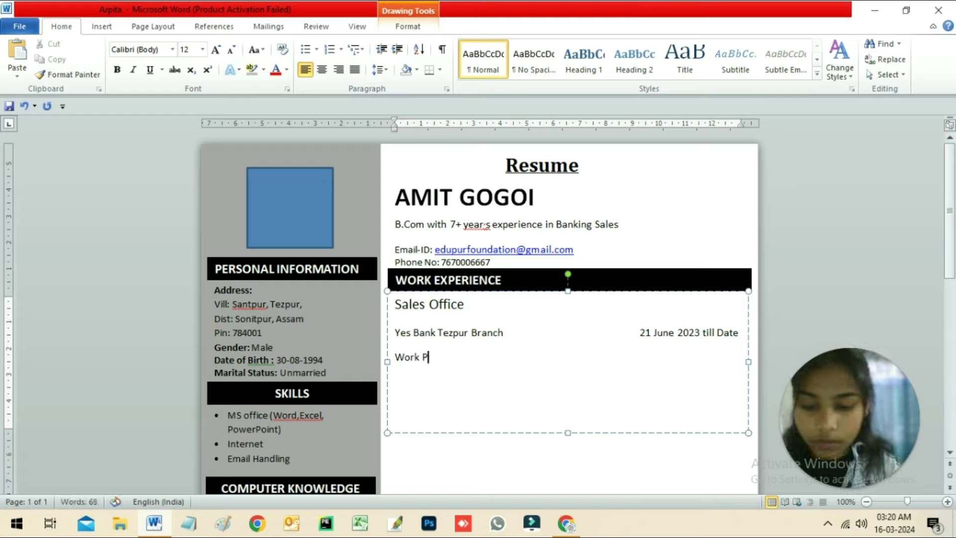
pyautogui.write('rod')
pyautogui.press('BackSpace')
pyautogui.write('file')
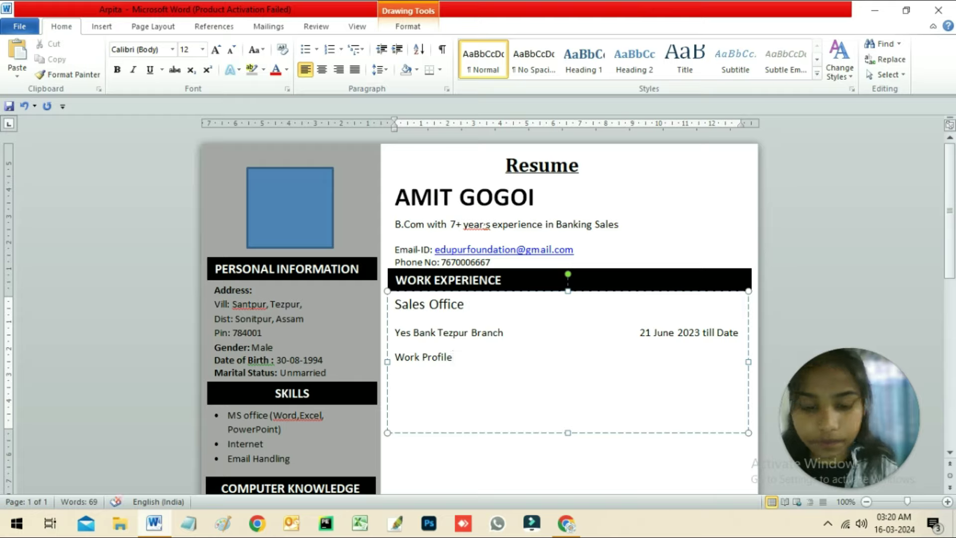
pyautogui.write(':')
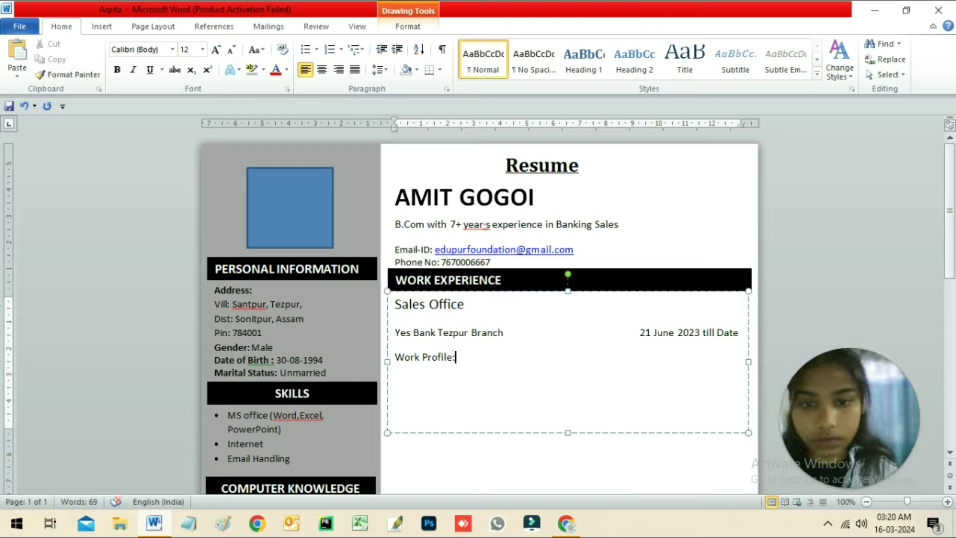
pyautogui.press('Return')
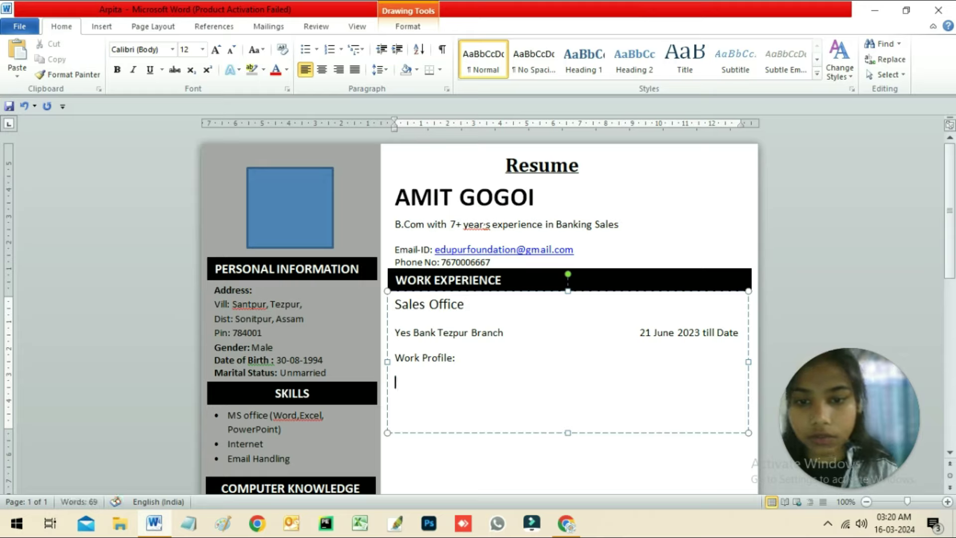
pyautogui.click(102, 26)
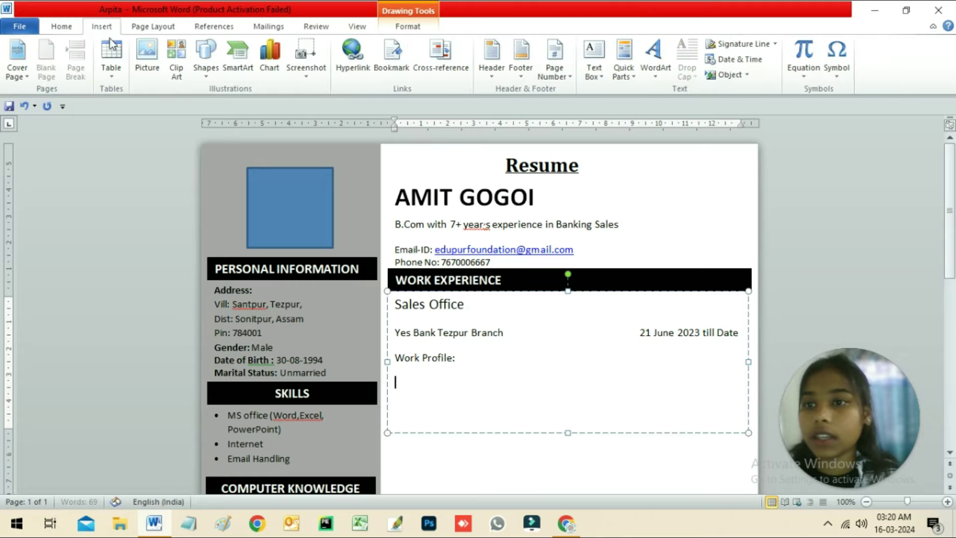
pyautogui.click(58, 30)
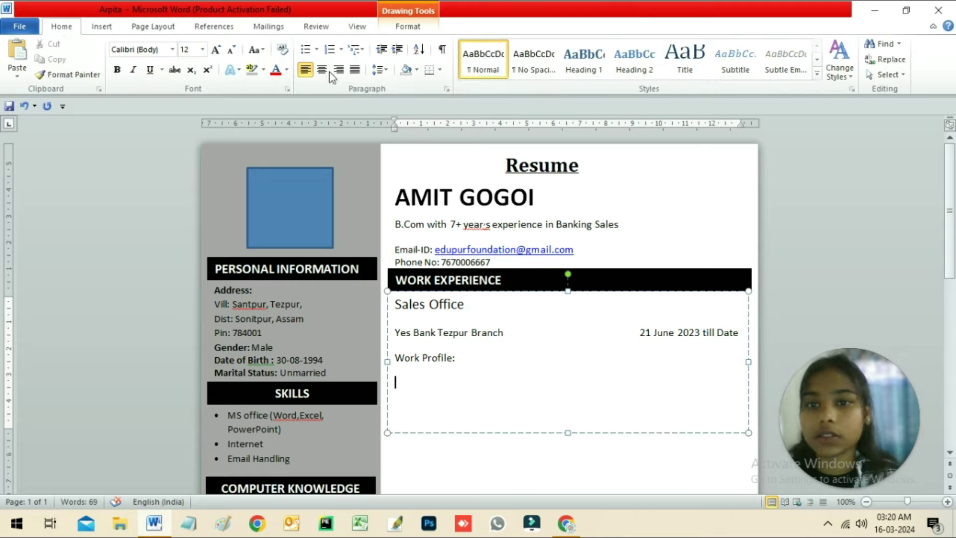
# Add left-aligned bullets 'CASA (Current Account Saving Account) Sales' and 'Reporting and Documentation processing'
pyautogui.click(305, 49)
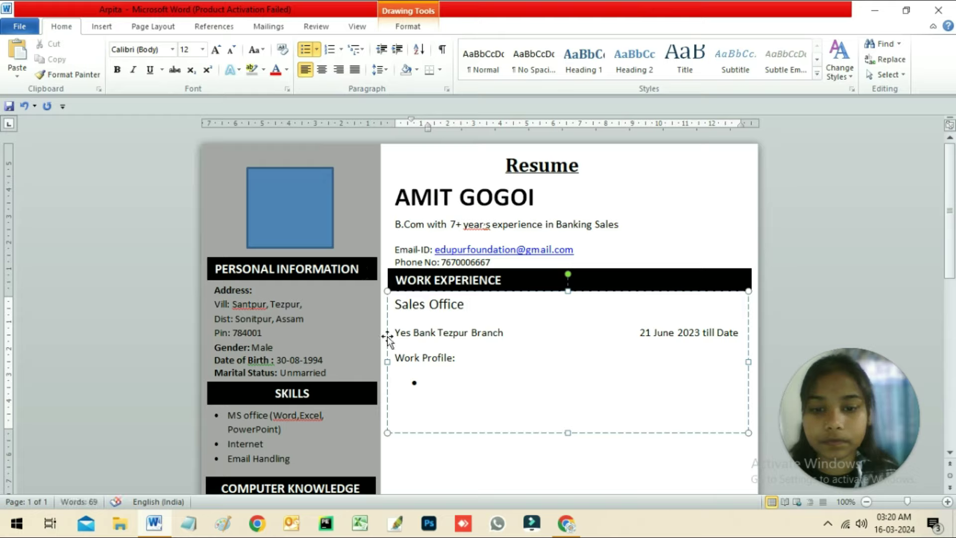
pyautogui.moveTo(409, 120); pyautogui.dragTo(396, 129)
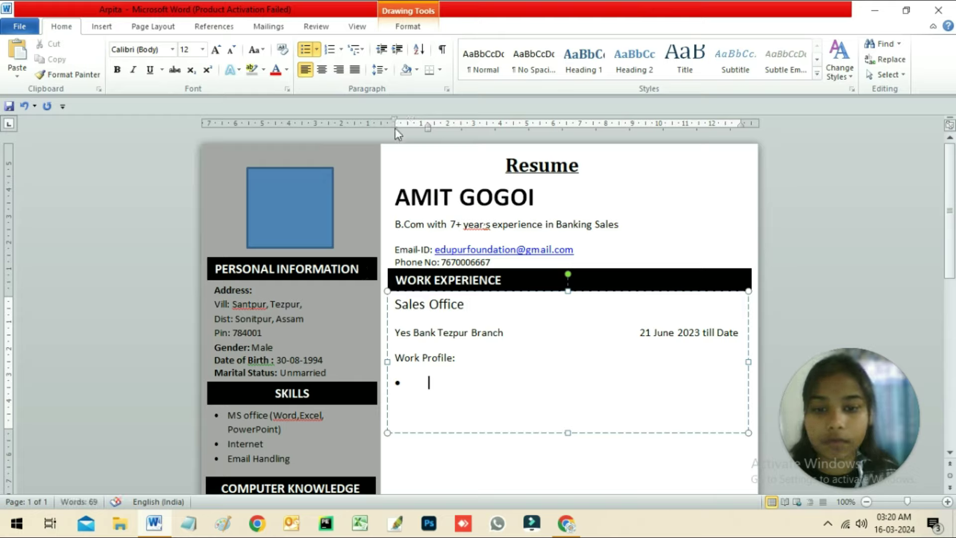
pyautogui.moveTo(426, 125); pyautogui.dragTo(408, 127)
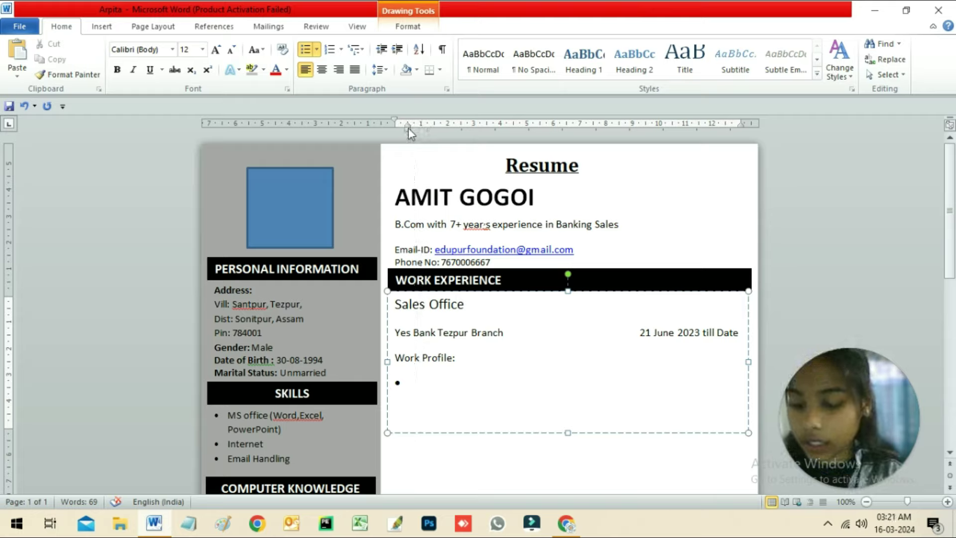
pyautogui.write('CASA')
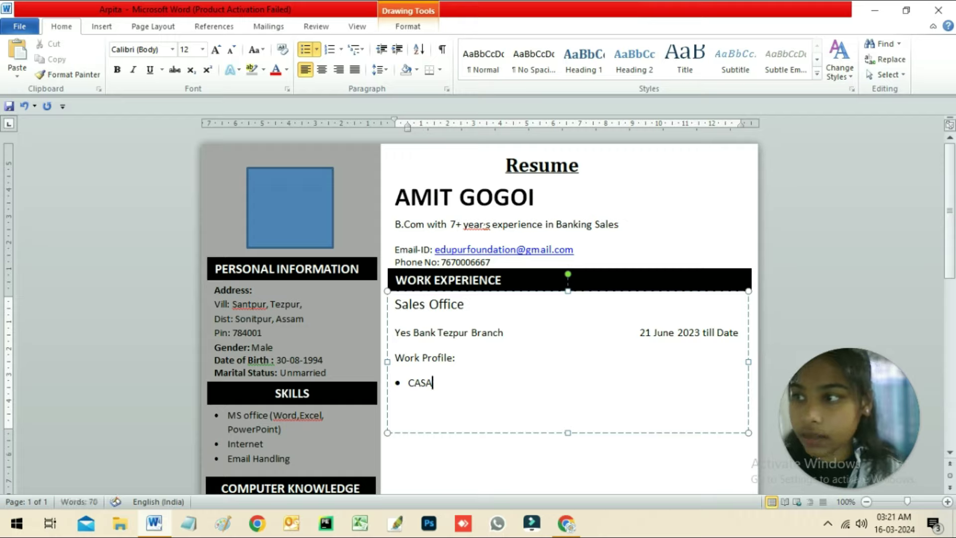
pyautogui.write(' (')
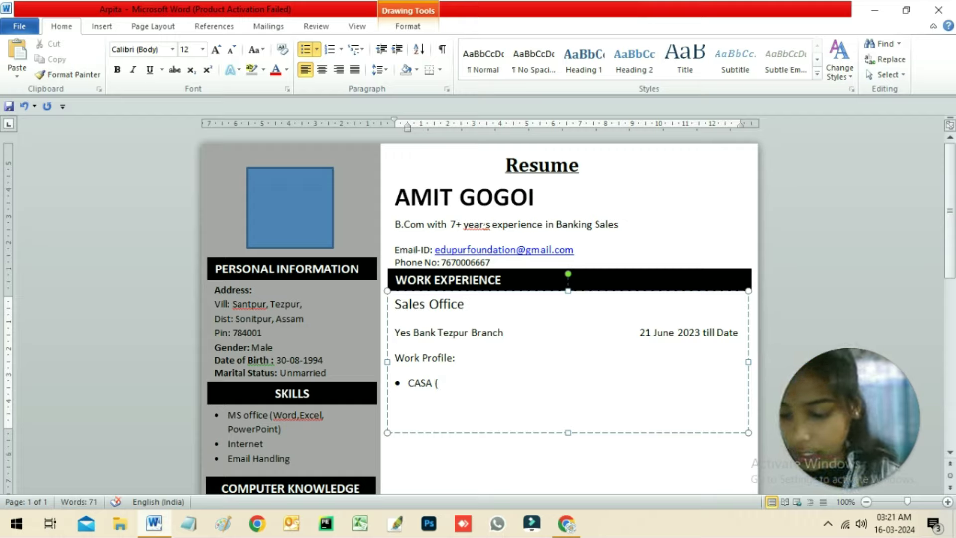
pyautogui.write('Curr')
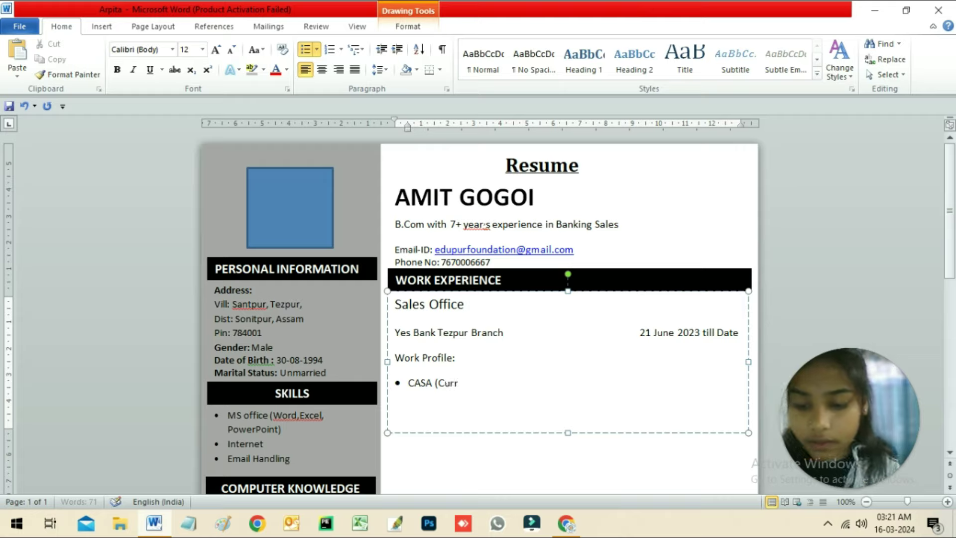
pyautogui.write('ent')
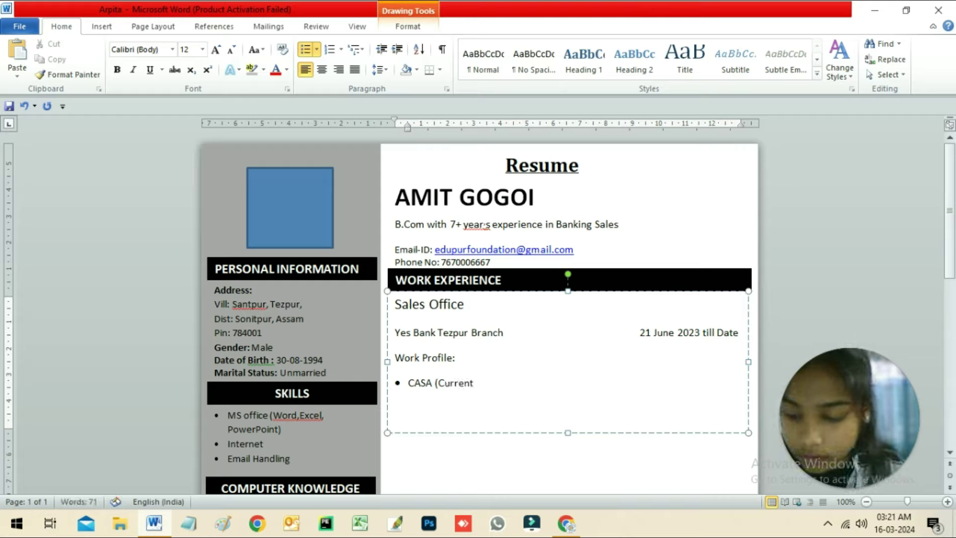
pyautogui.write(' Account')
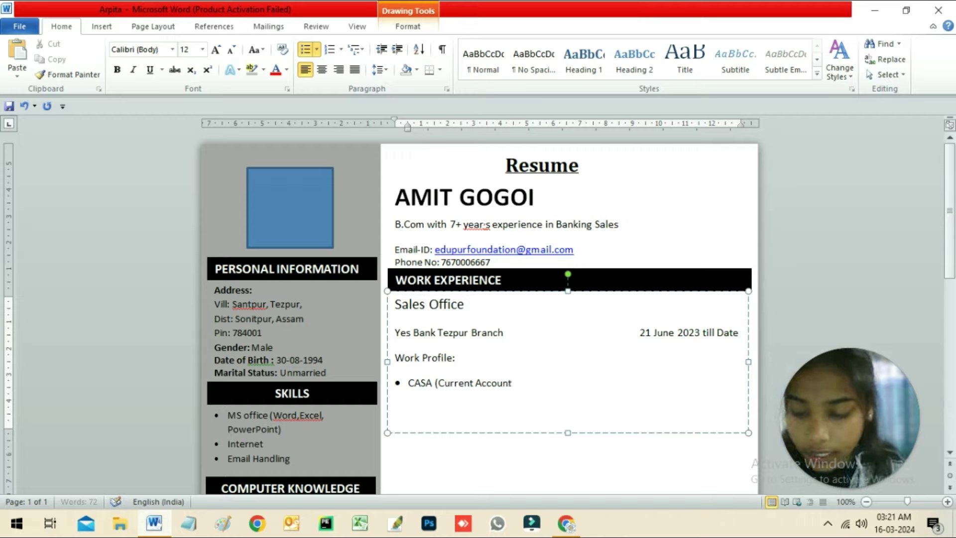
pyautogui.write(' SAv')
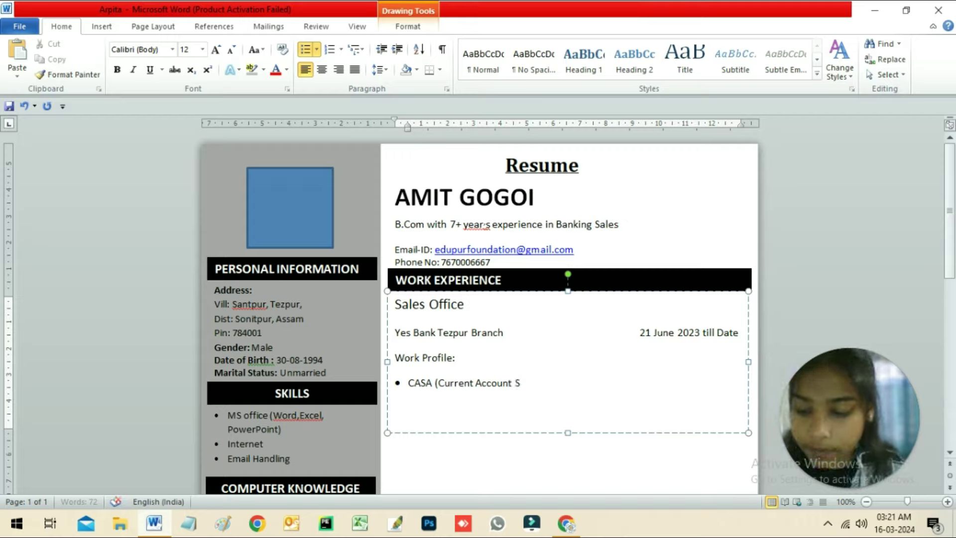
pyautogui.write('ing')
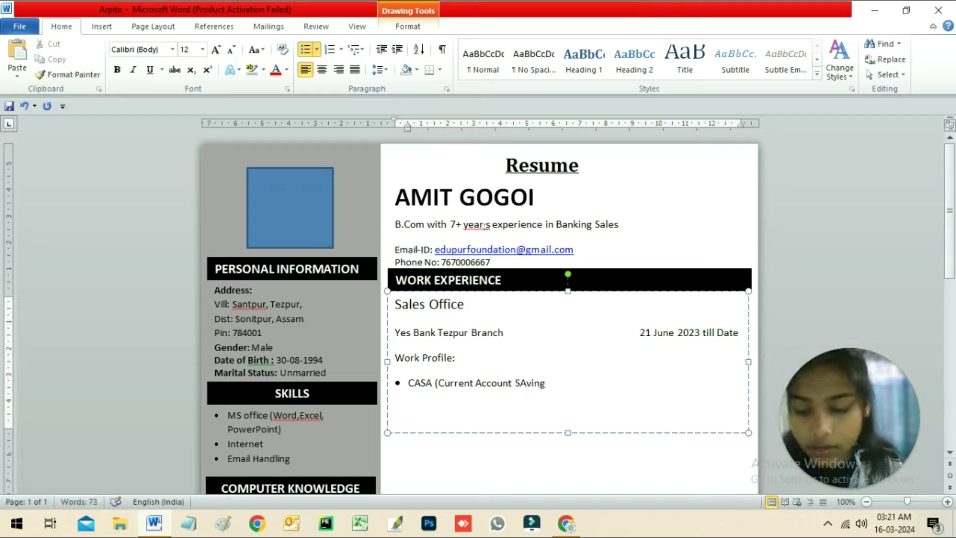
pyautogui.press('BackSpace')
pyautogui.press('BackSpace')
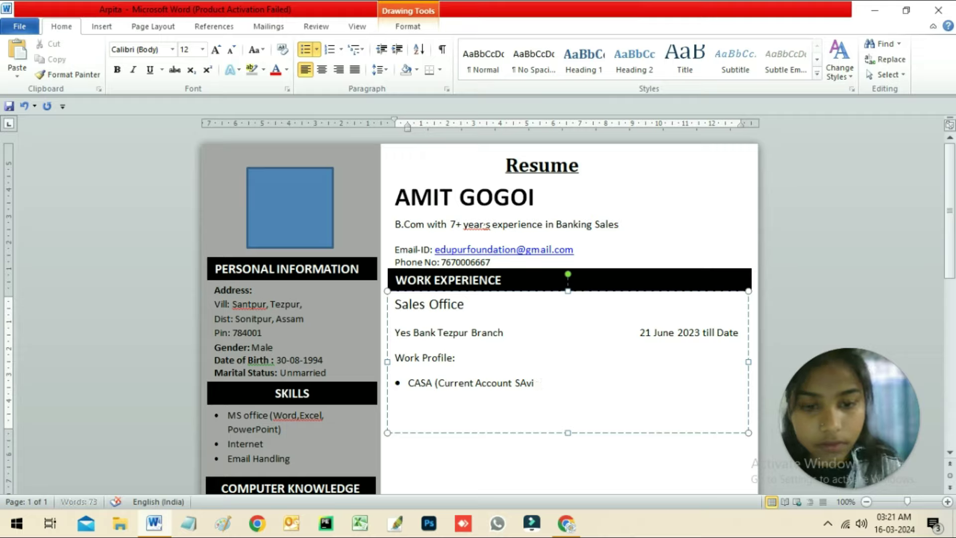
pyautogui.write('aving')
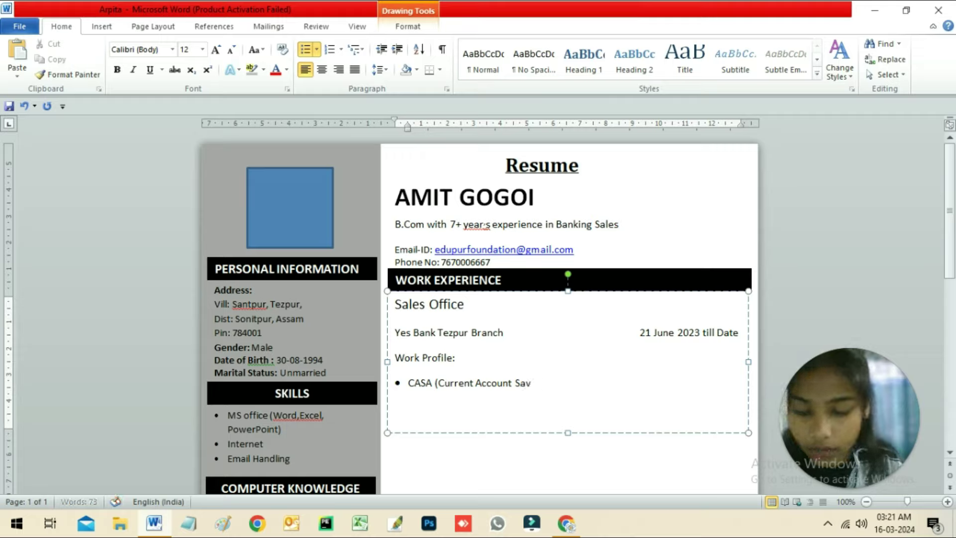
pyautogui.write(' Account')
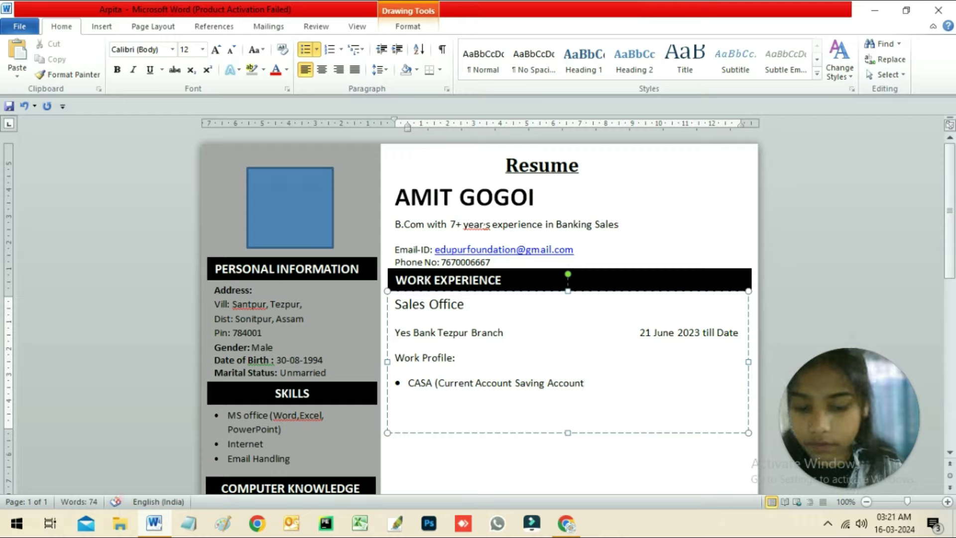
pyautogui.write(')')
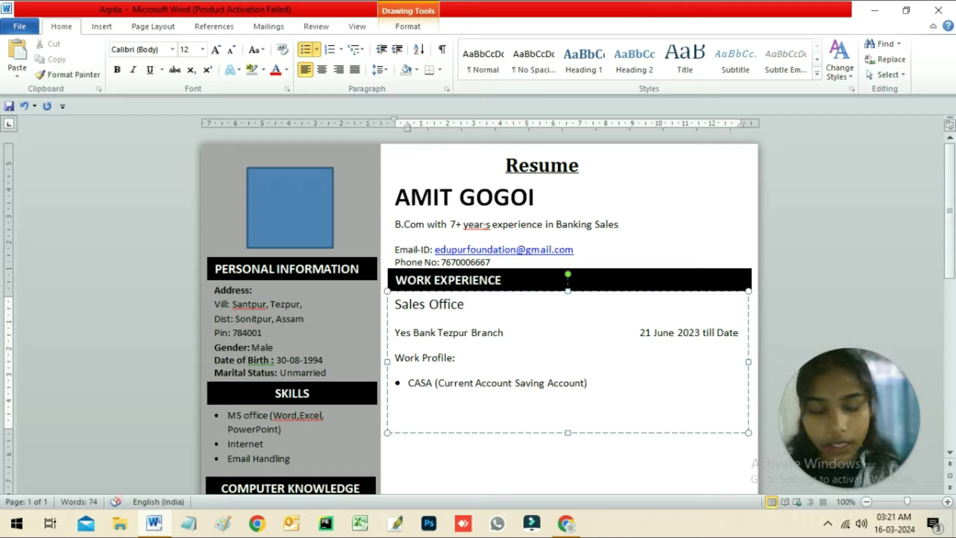
pyautogui.write(' Sales')
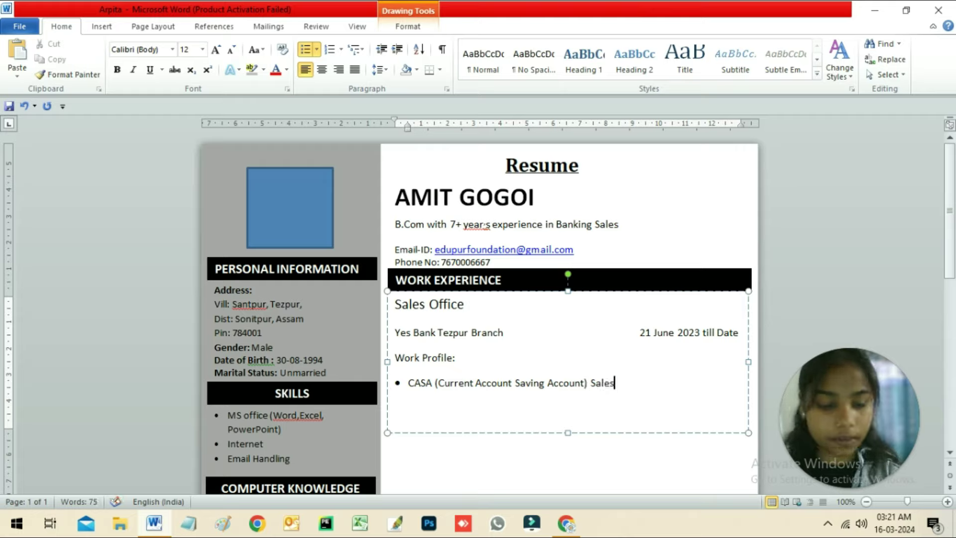
pyautogui.press('Return')
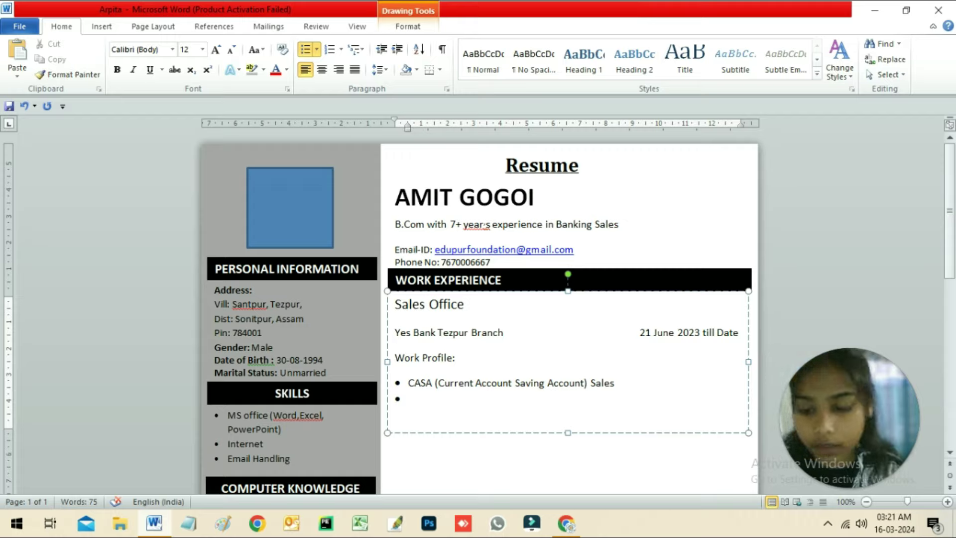
pyautogui.write('Reporting')
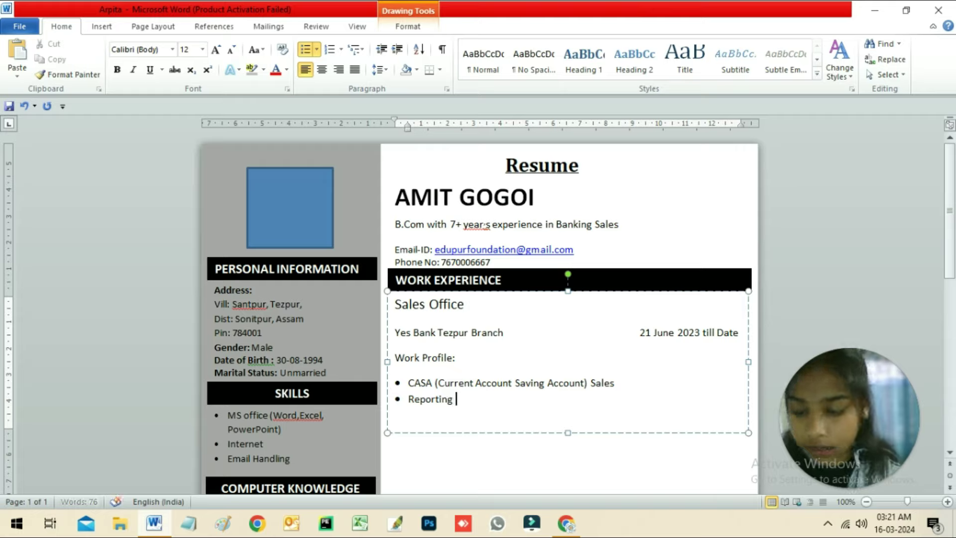
pyautogui.write(' and Doc')
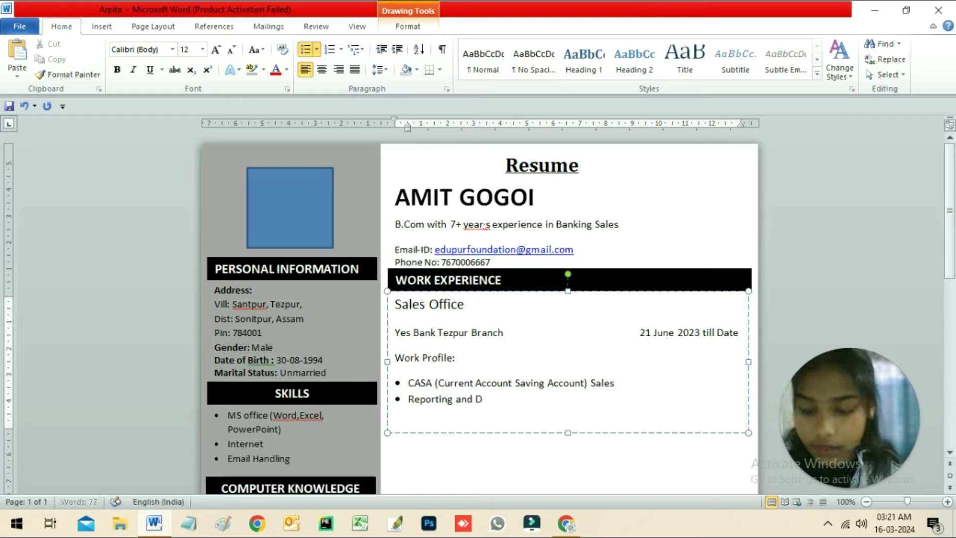
pyautogui.write('u')
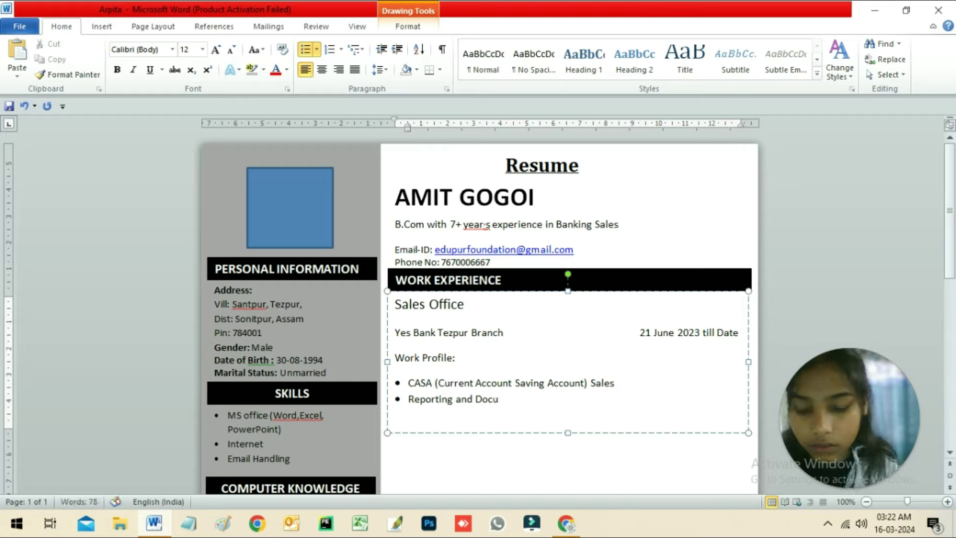
pyautogui.write('m')
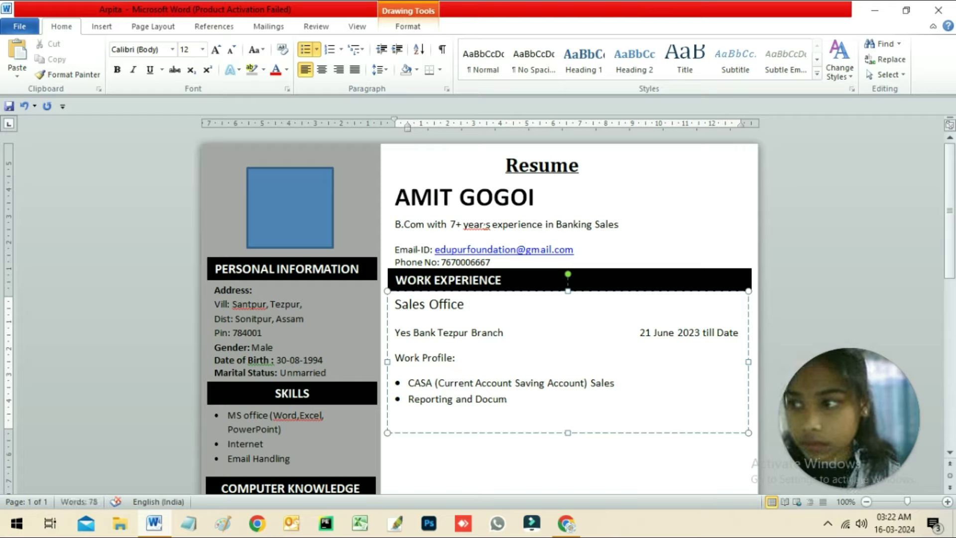
pyautogui.write('entati')
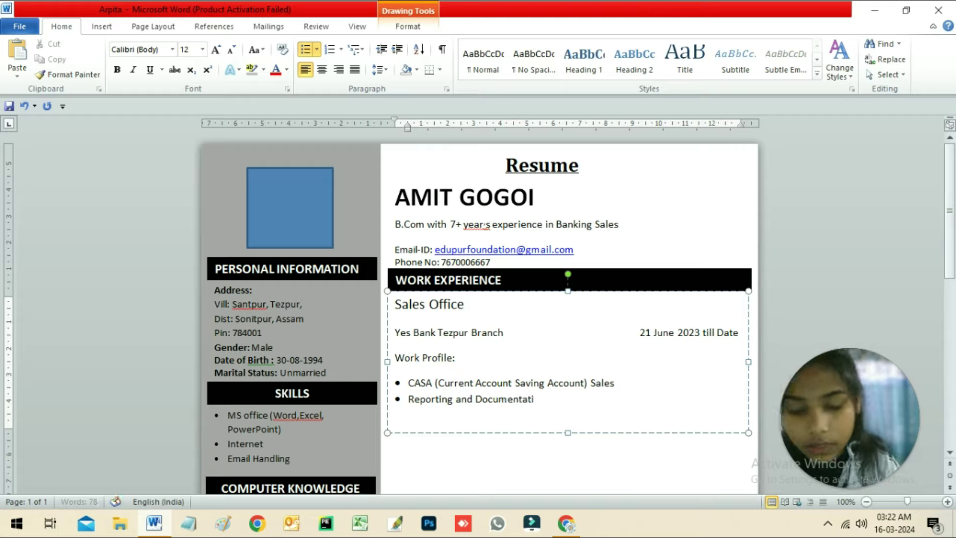
pyautogui.write('on')
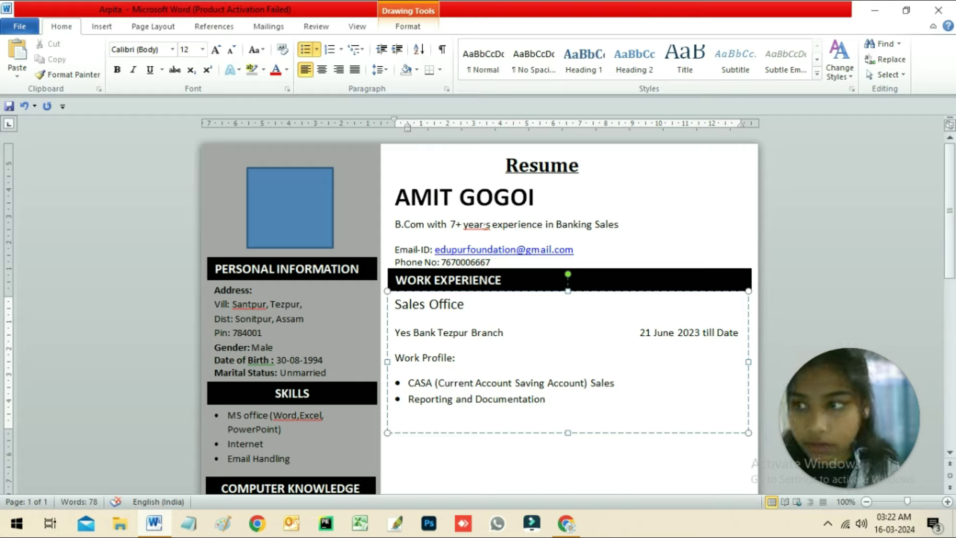
pyautogui.write(' pro')
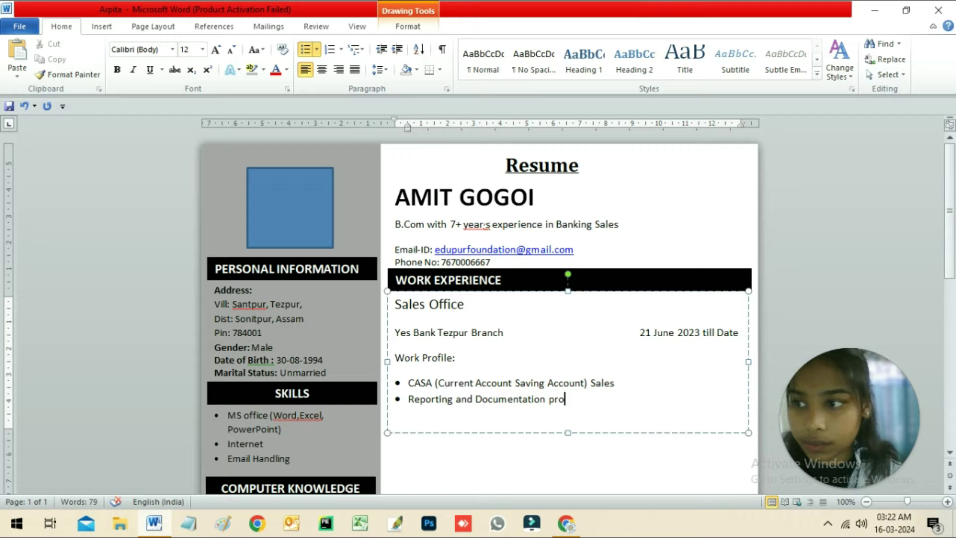
pyautogui.write('c')
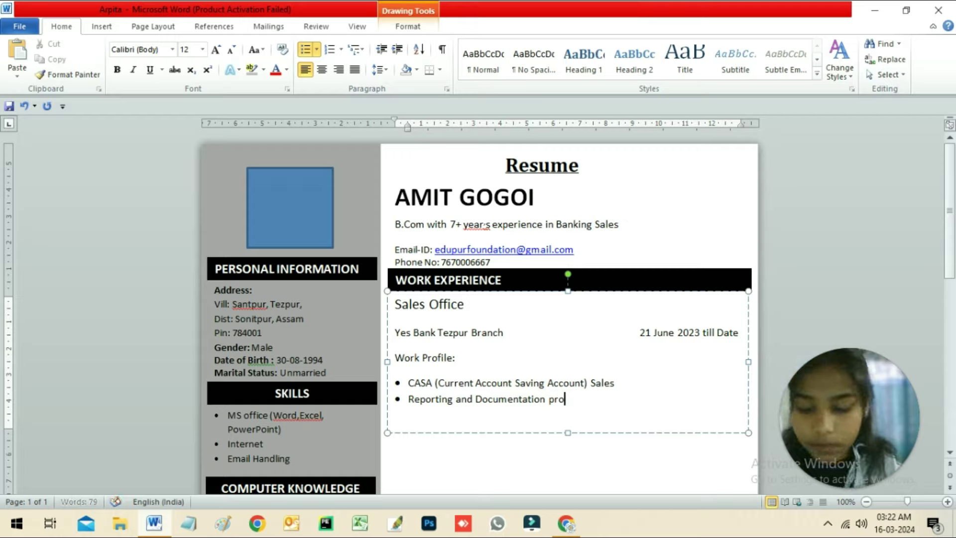
pyautogui.write('essing')
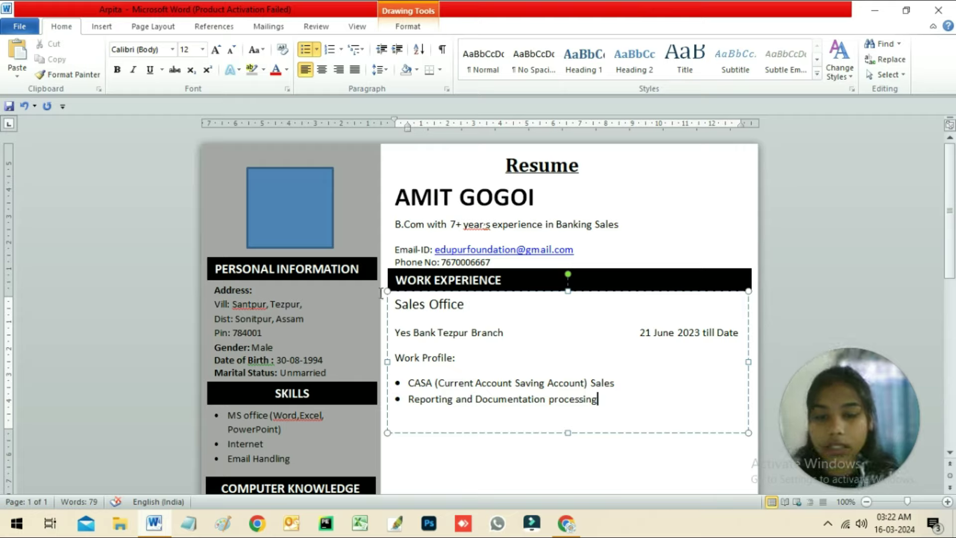
# Select the work-experience text box and adjust its height
pyautogui.click(569, 434)
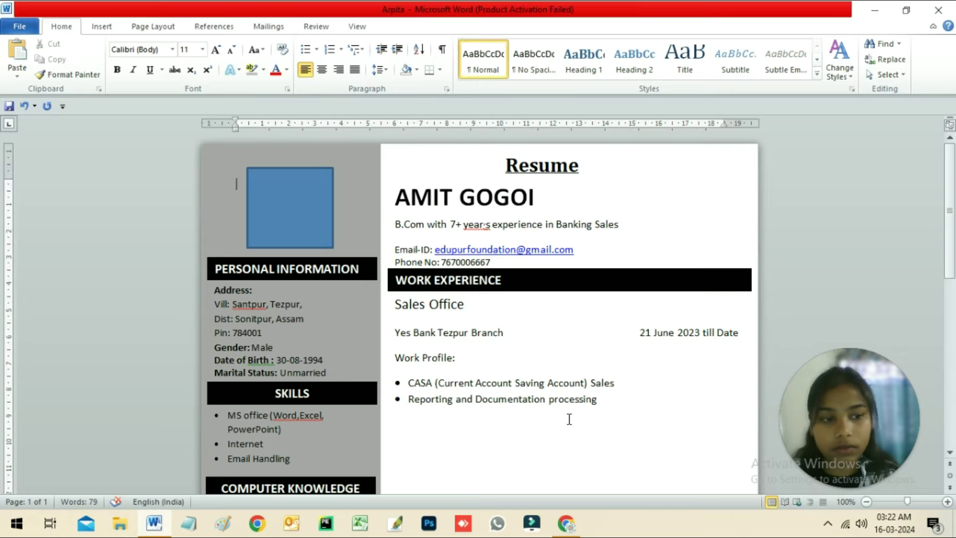
pyautogui.scroll(-3, 513, 435)
pyautogui.scroll(-1, 514, 436)
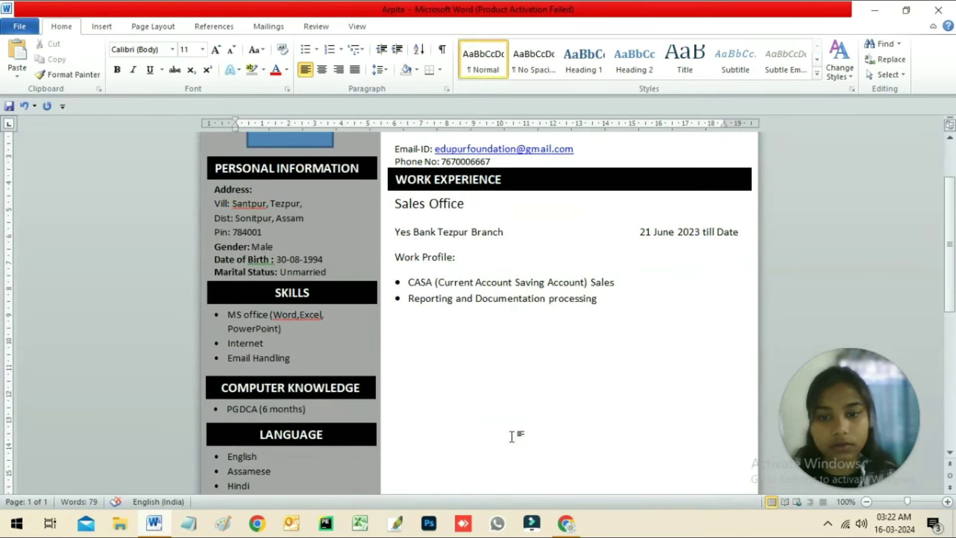
pyautogui.scroll(-5, 515, 436)
pyautogui.scroll(2, 515, 436)
pyautogui.click(616, 164)
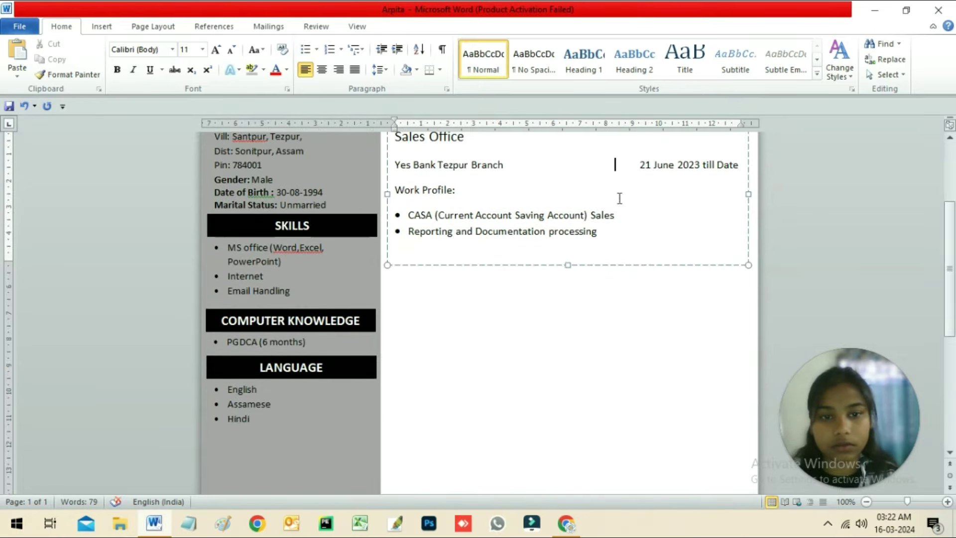
pyautogui.moveTo(568, 265); pyautogui.dragTo(568, 247)
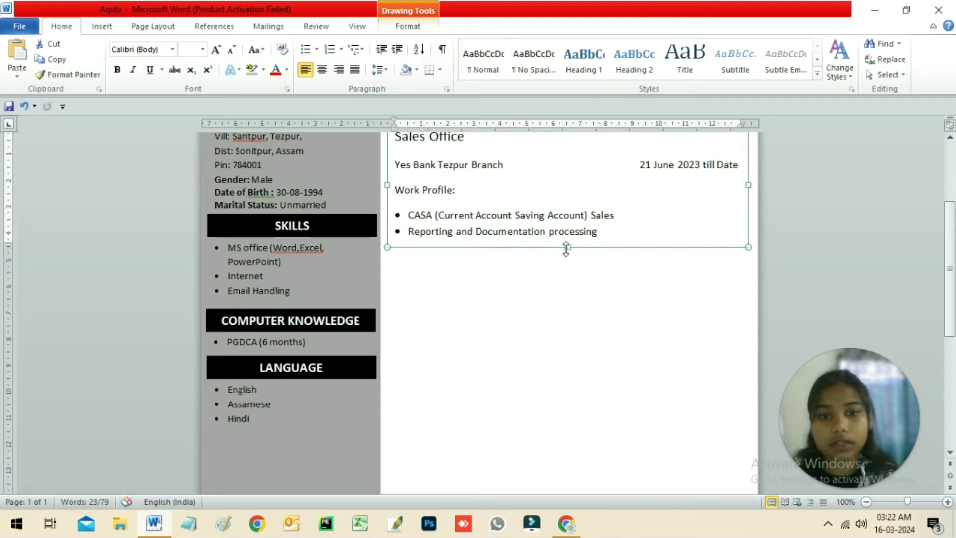
pyautogui.moveTo(568, 246); pyautogui.dragTo(567, 313)
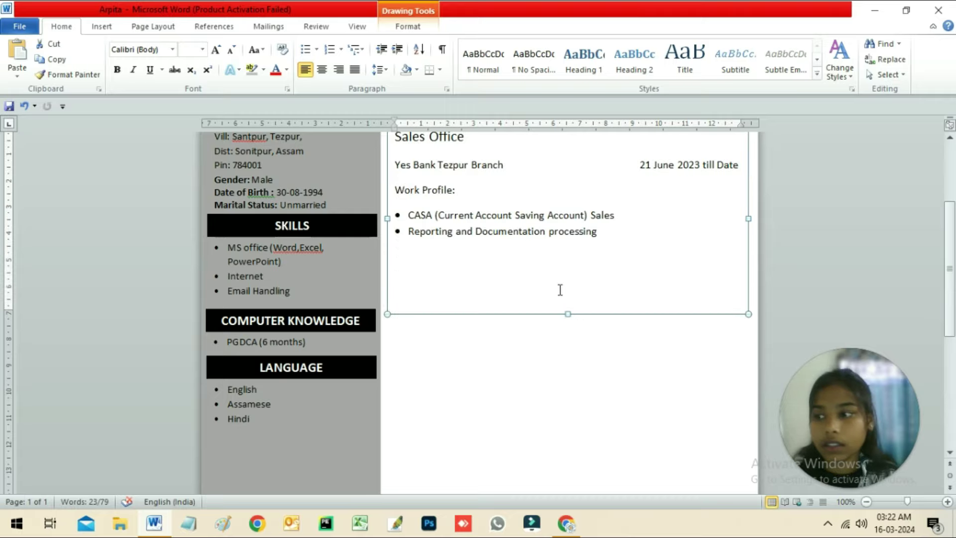
# Pull the box's bottom edge up to sit just under the bullets
pyautogui.scroll(2, 570, 304)
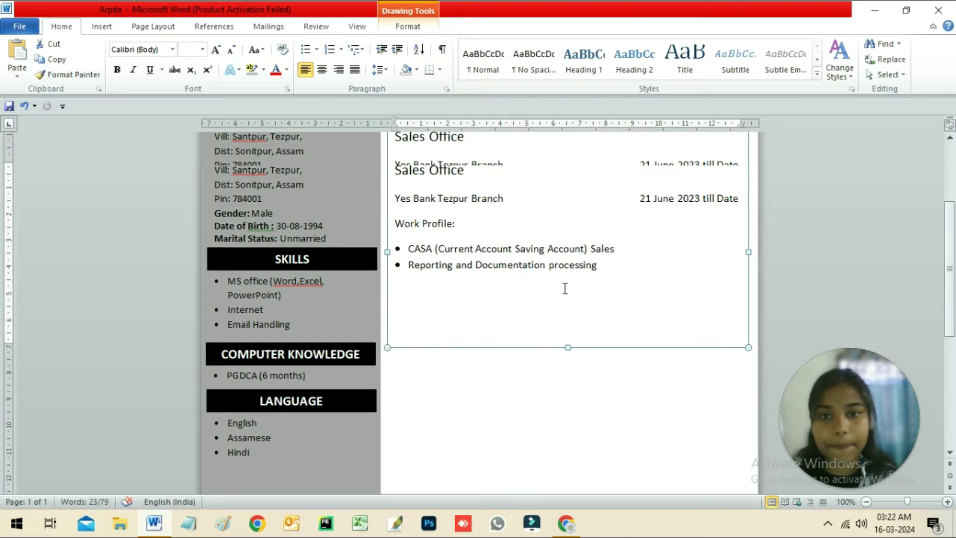
pyautogui.scroll(4, 565, 288)
pyautogui.scroll(-4, 562, 299)
pyautogui.scroll(-2, 561, 297)
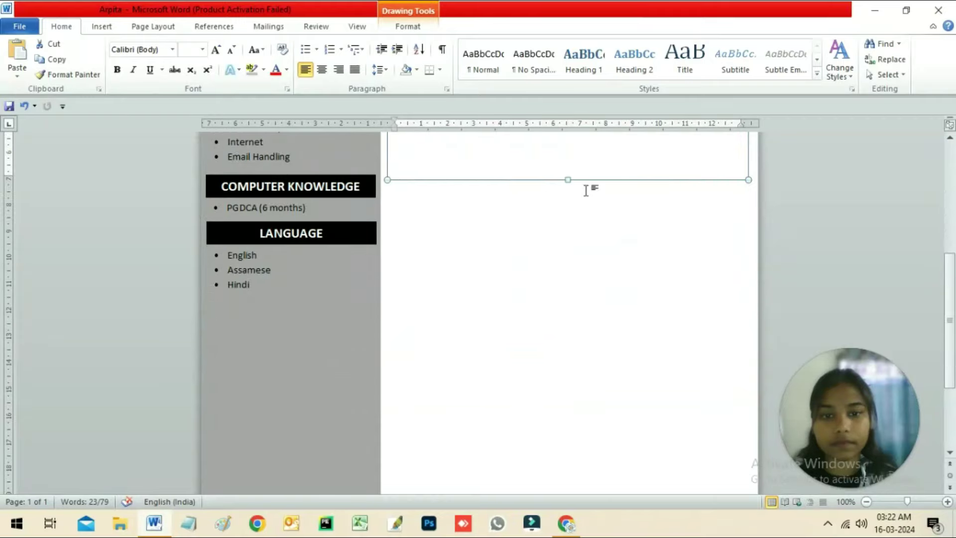
pyautogui.scroll(2, 580, 212)
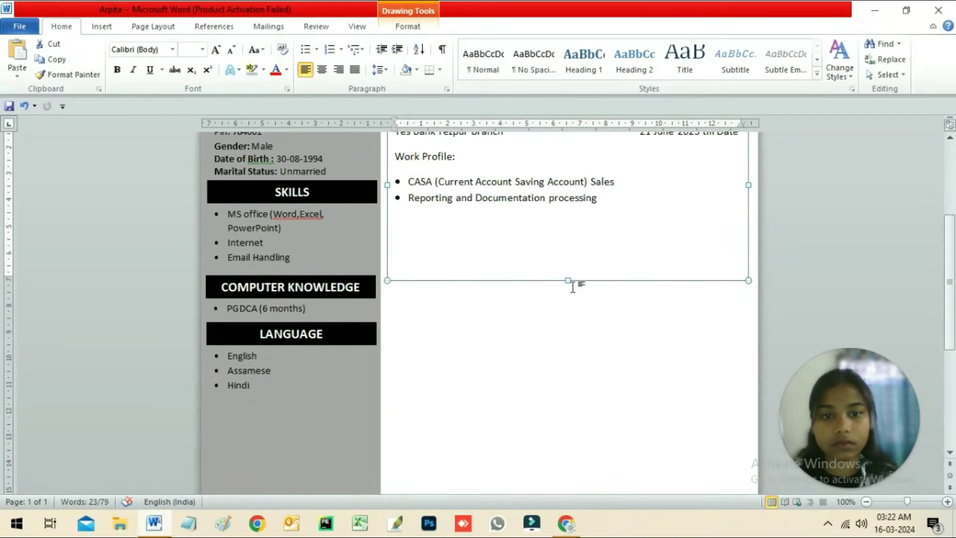
pyautogui.moveTo(570, 280); pyautogui.dragTo(573, 224)
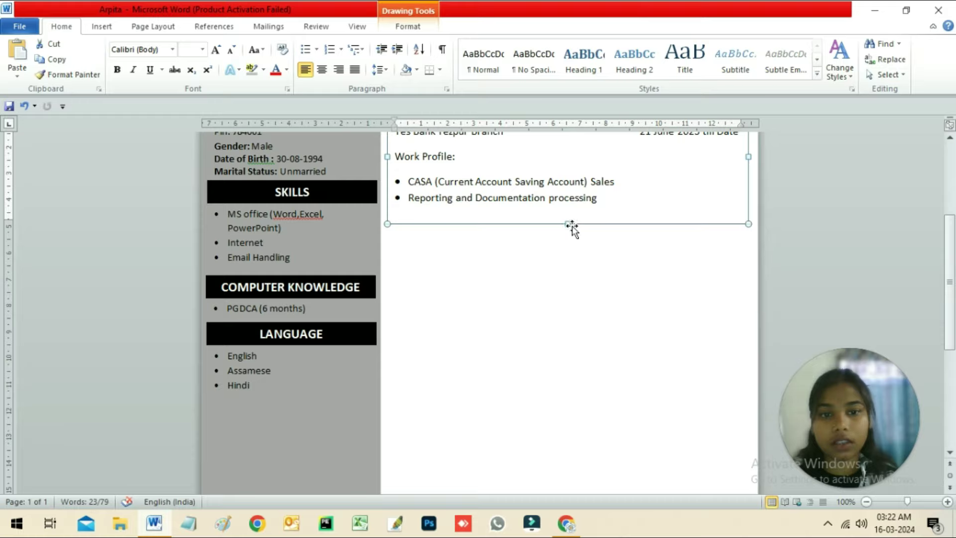
pyautogui.moveTo(572, 224); pyautogui.dragTo(568, 212)
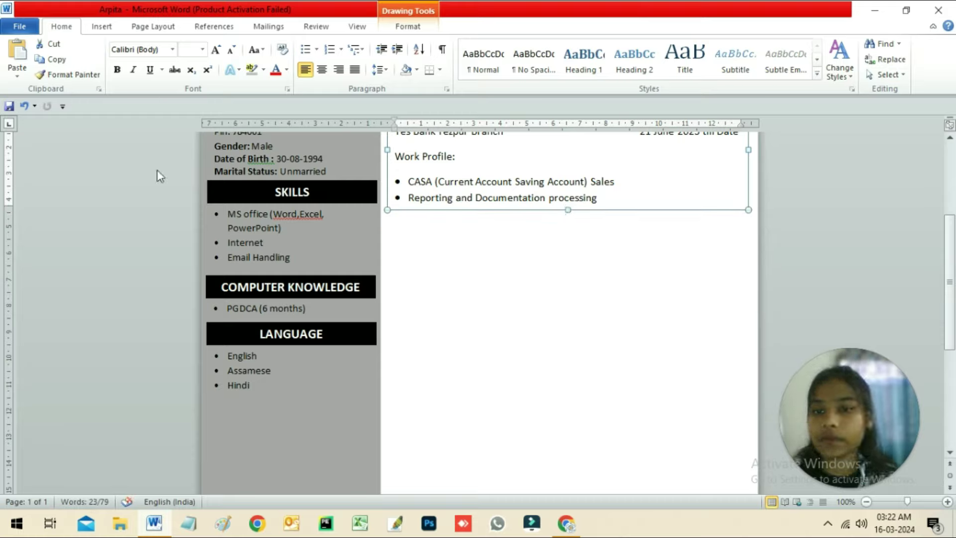
# Copy and paste the black LANGUAGE heading bar, placing the copy under the work profile bullets
pyautogui.rightClick(341, 327)
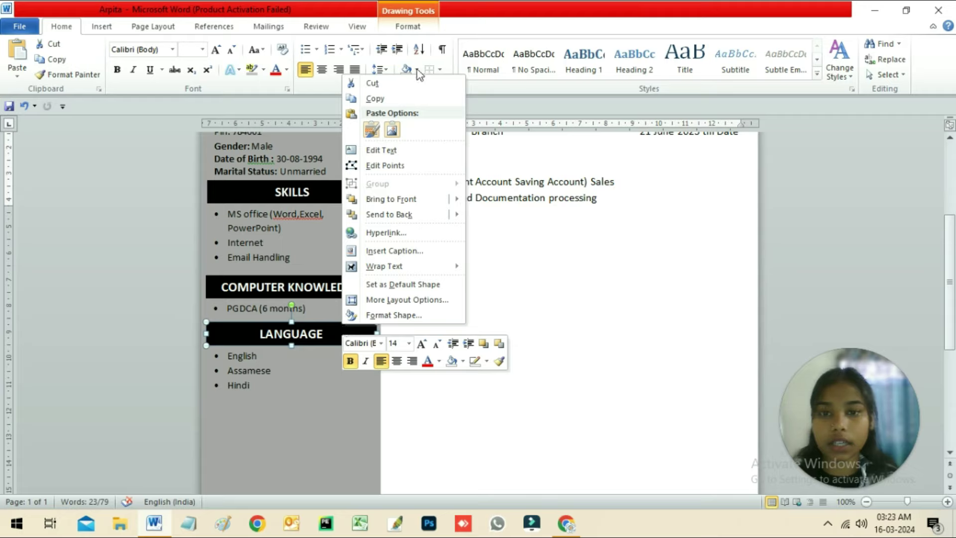
pyautogui.click(375, 98)
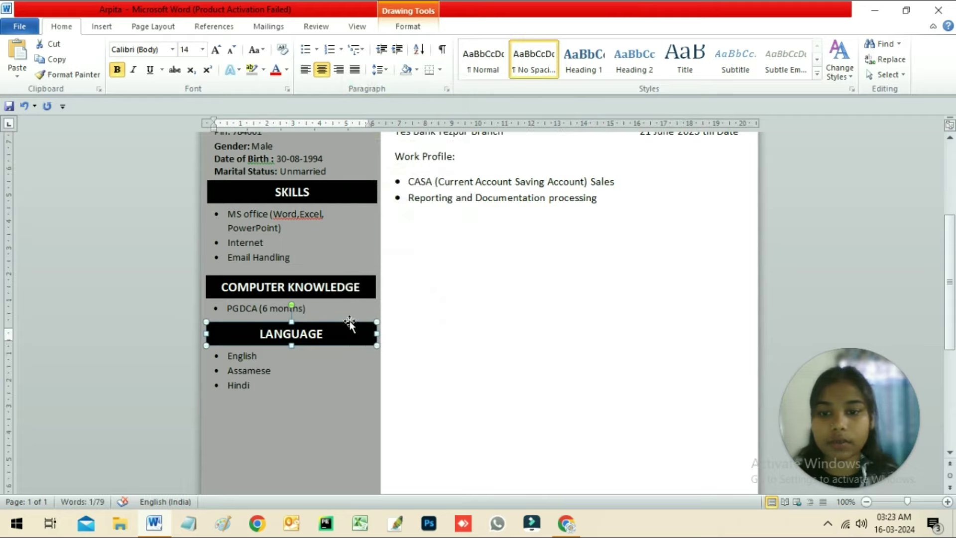
pyautogui.rightClick(350, 324)
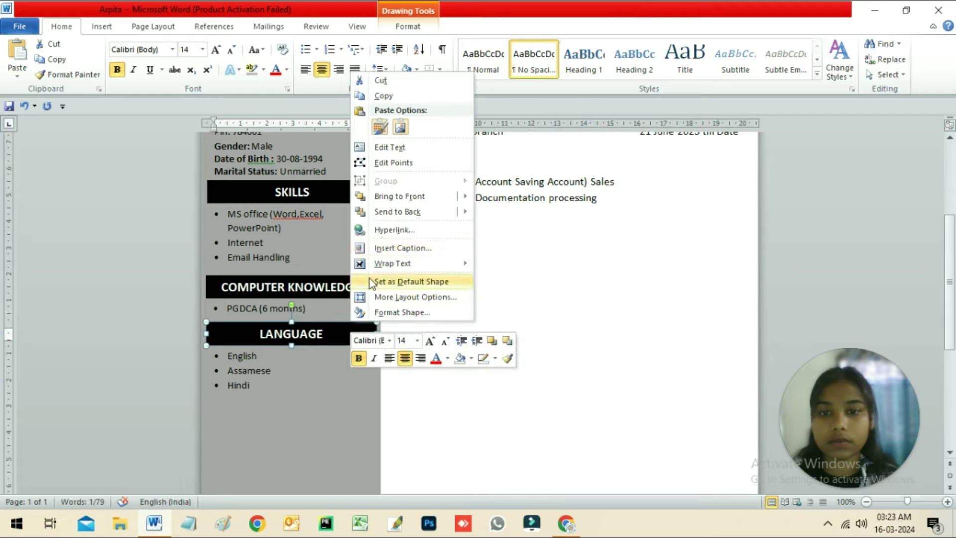
pyautogui.click(380, 128)
pyautogui.moveTo(354, 332)
pyautogui.mouseDown()
pyautogui.moveTo(476, 224)
pyautogui.moveTo(521, 211)
pyautogui.moveTo(607, 232)
pyautogui.moveTo(751, 233)
pyautogui.mouseUp()
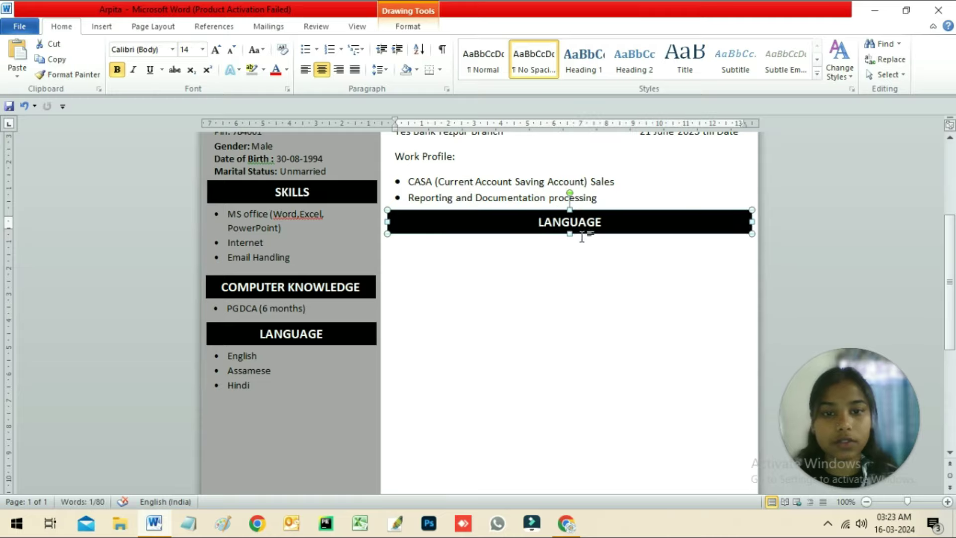
# Replace LANGUAGE in the copied black bar with QUALIFICATION and left-align the text
pyautogui.doubleClick(583, 224)
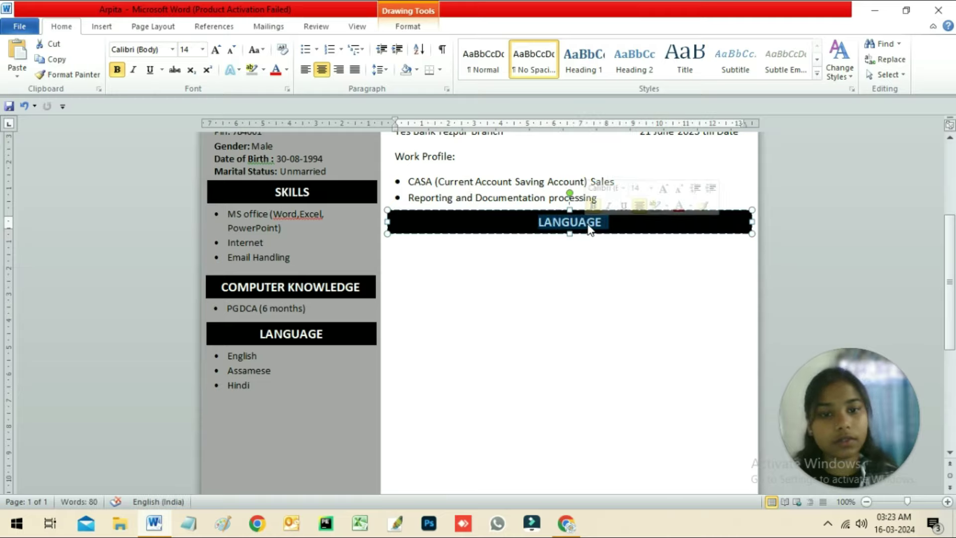
pyautogui.press('BackSpace')
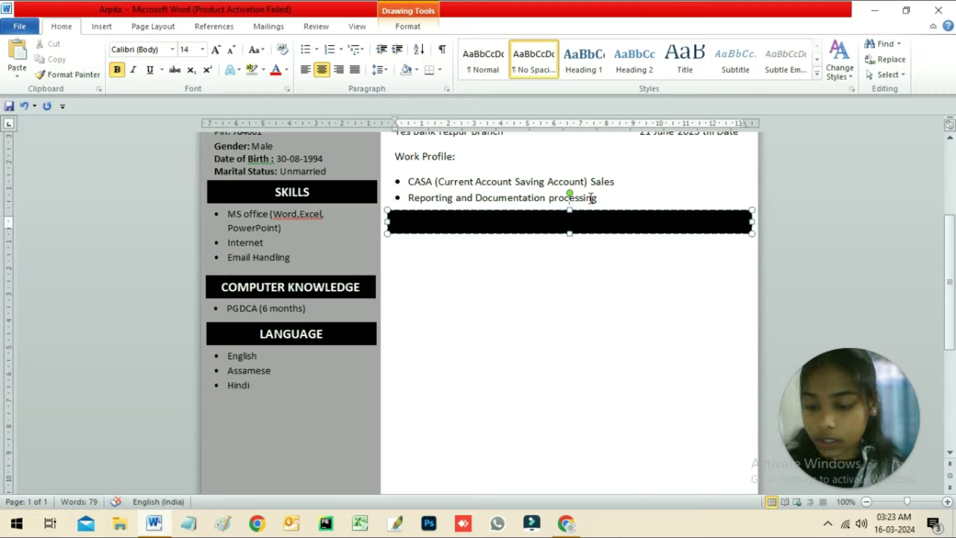
pyautogui.write('QU')
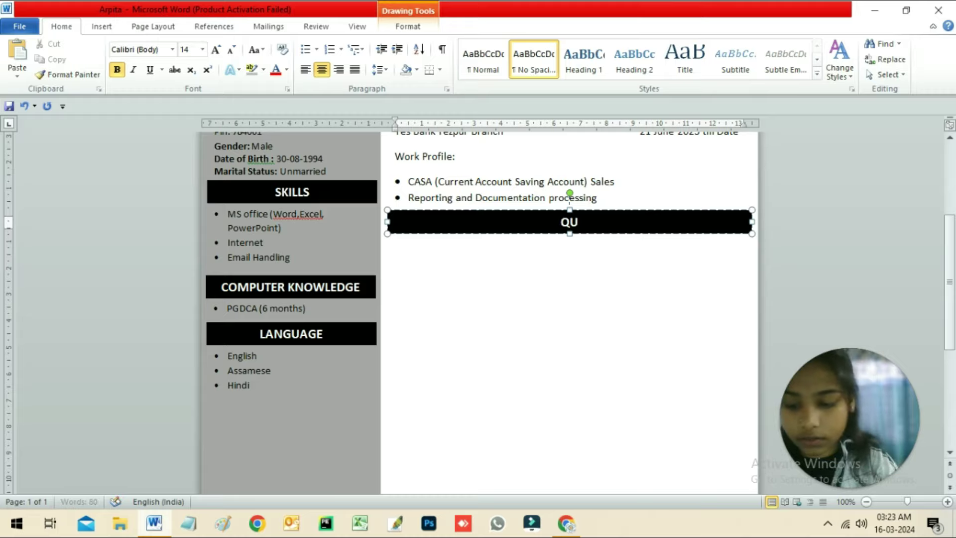
pyautogui.write('ALIFI')
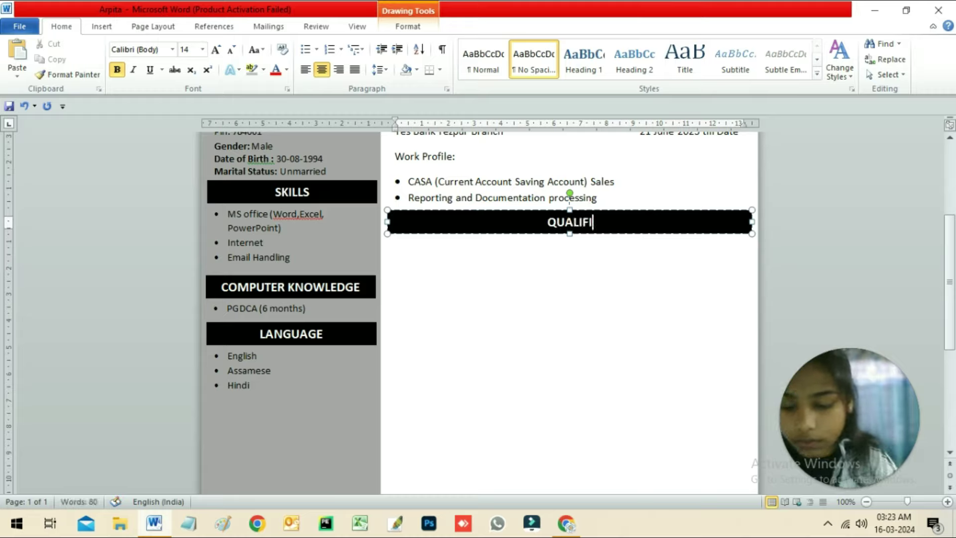
pyautogui.write('CATION')
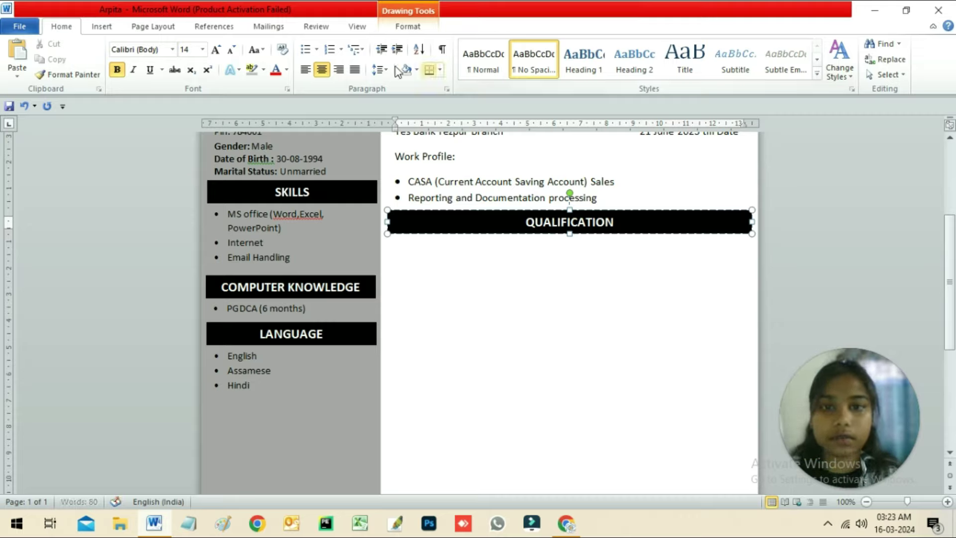
pyautogui.click(304, 69)
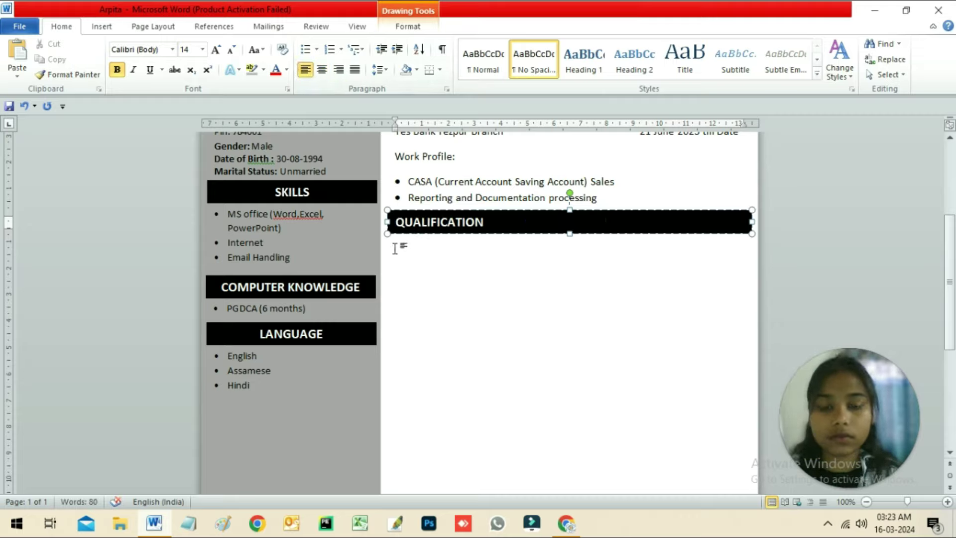
# Draw a text box under the QUALIFICATION heading spanning the white column
pyautogui.click(101, 26)
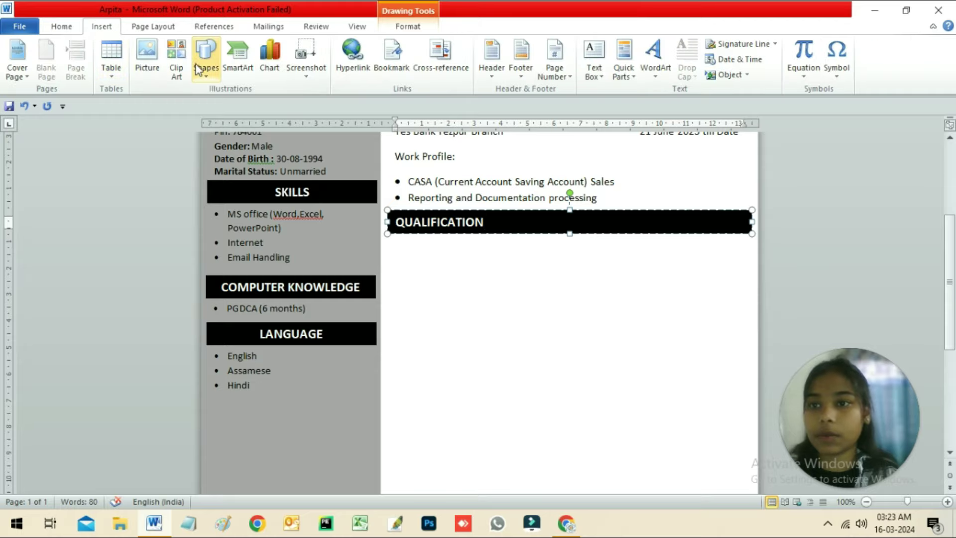
pyautogui.click(208, 75)
pyautogui.click(200, 103)
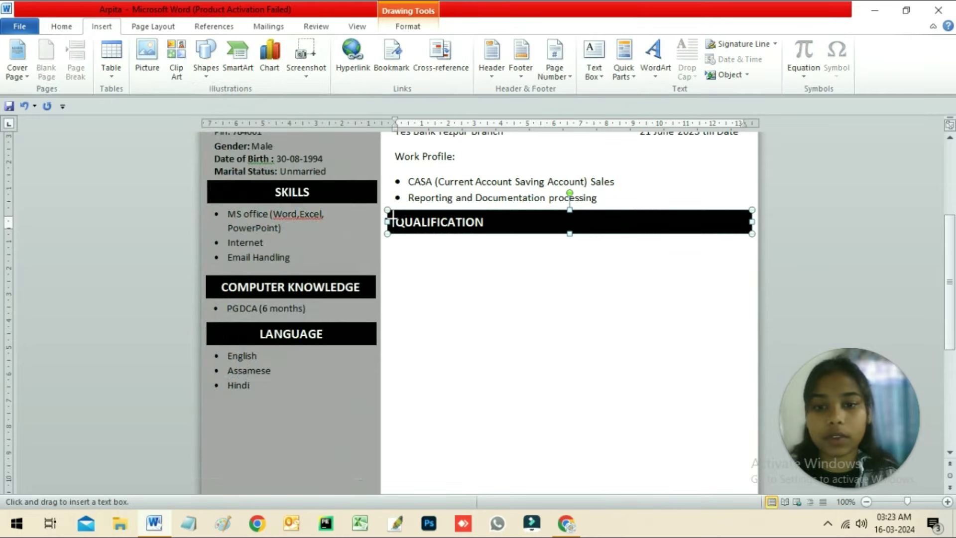
pyautogui.moveTo(388, 234)
pyautogui.mouseDown()
pyautogui.moveTo(744, 350)
pyautogui.moveTo(754, 345)
pyautogui.mouseUp()
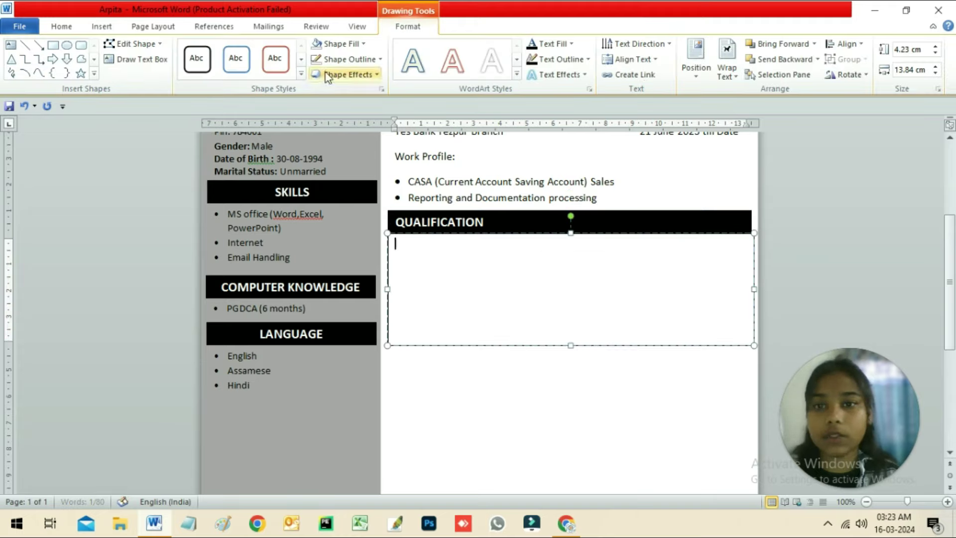
# Set the text box's shape outline to No Outline
pyautogui.click(344, 57)
pyautogui.click(342, 175)
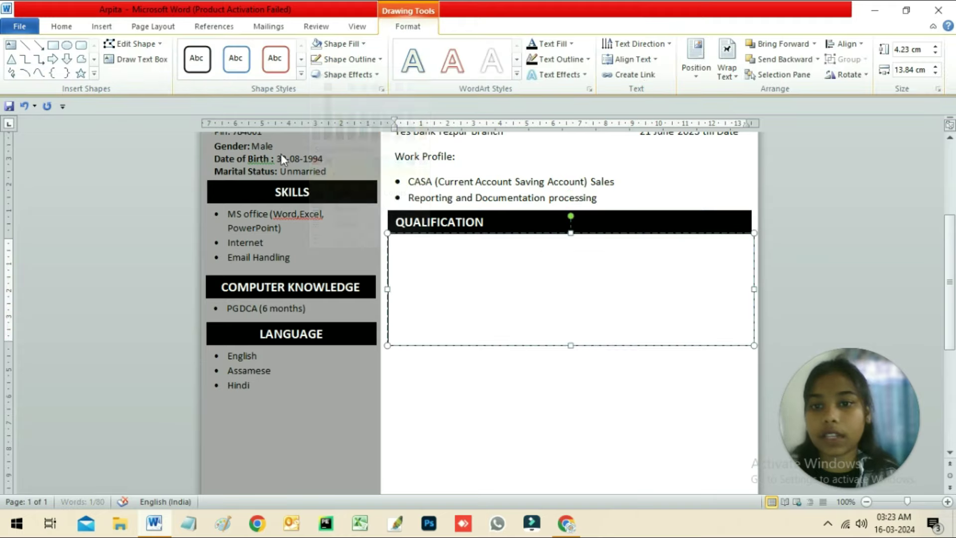
pyautogui.click(60, 26)
pyautogui.click(99, 29)
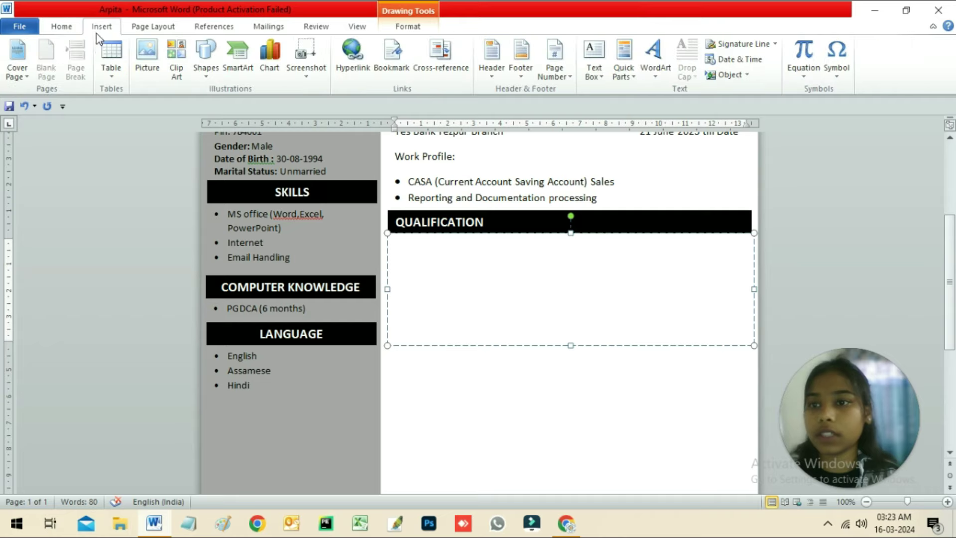
# Insert a 4x3 table and drag its bottom-right handle down to fill the text box
pyautogui.click(116, 75)
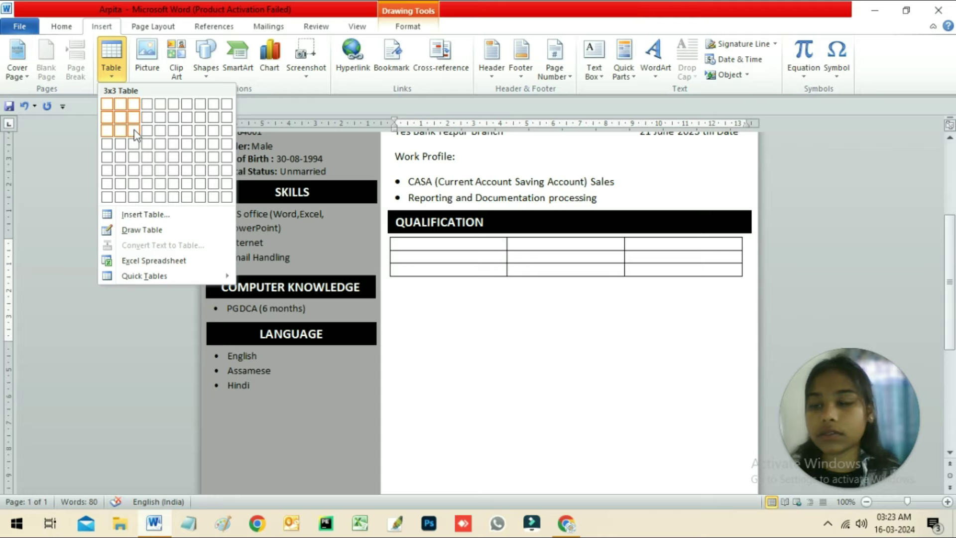
pyautogui.click(148, 126)
pyautogui.moveTo(430, 244)
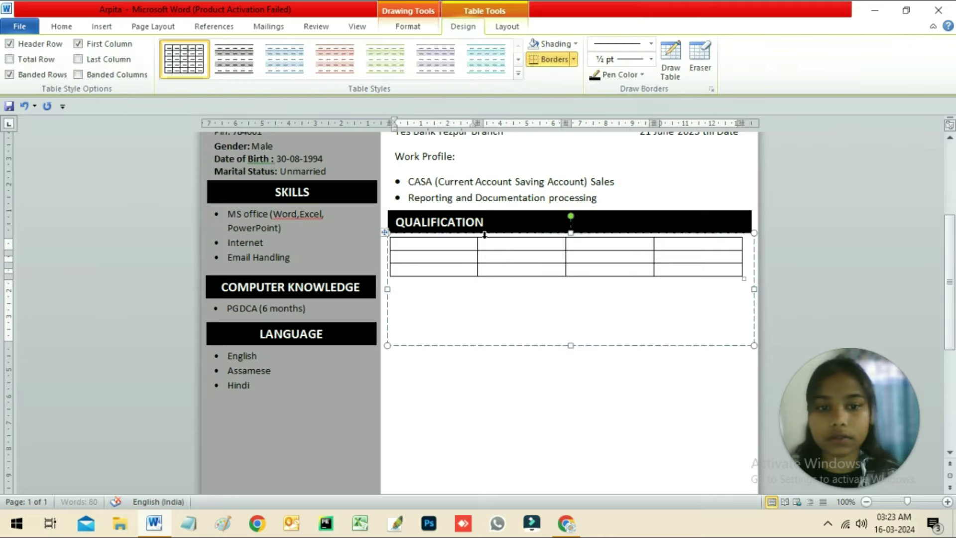
pyautogui.moveTo(745, 279); pyautogui.dragTo(748, 336)
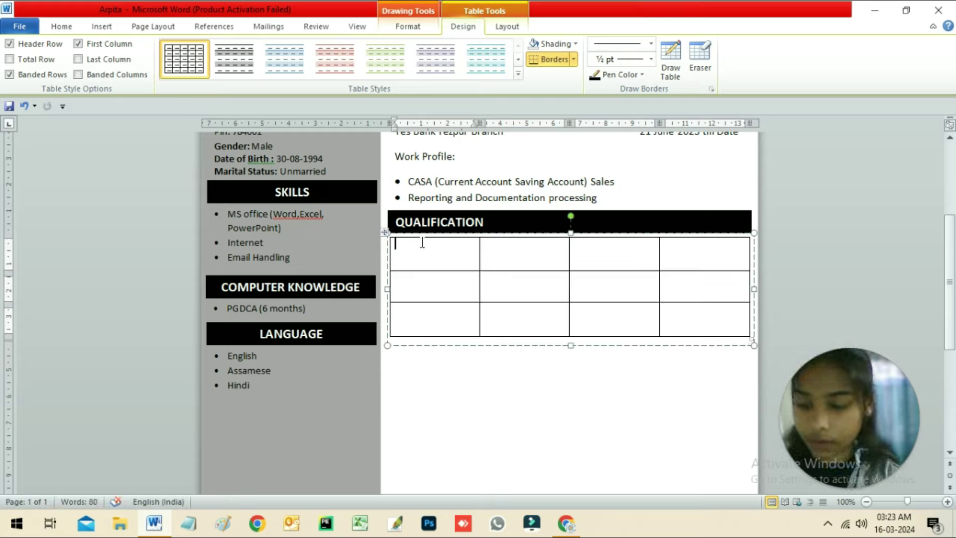
# Type QUALIFICATION, BOARD/UNIVERSITY, SCHOOL/COLLEGE and YEAR across the table's header cells
pyautogui.write('QUALI')
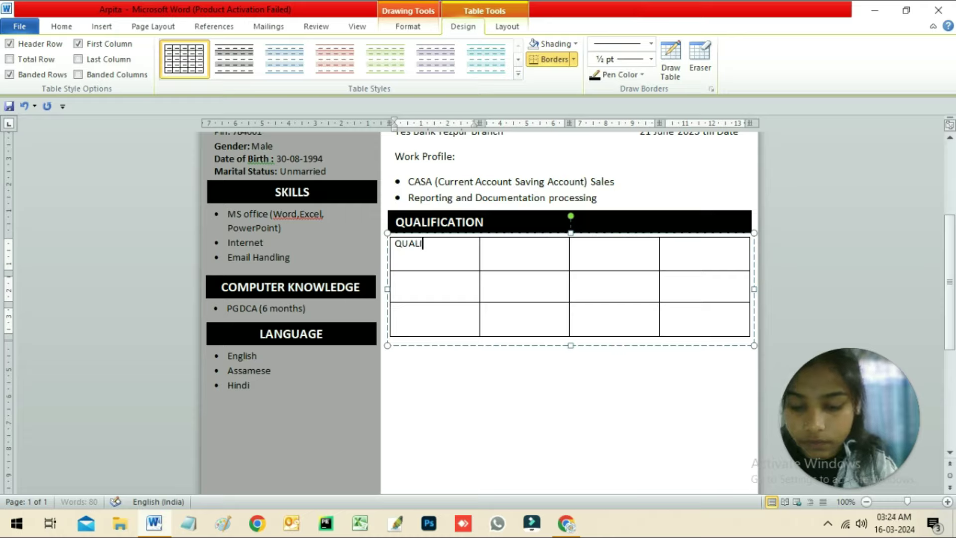
pyautogui.write('FICATI')
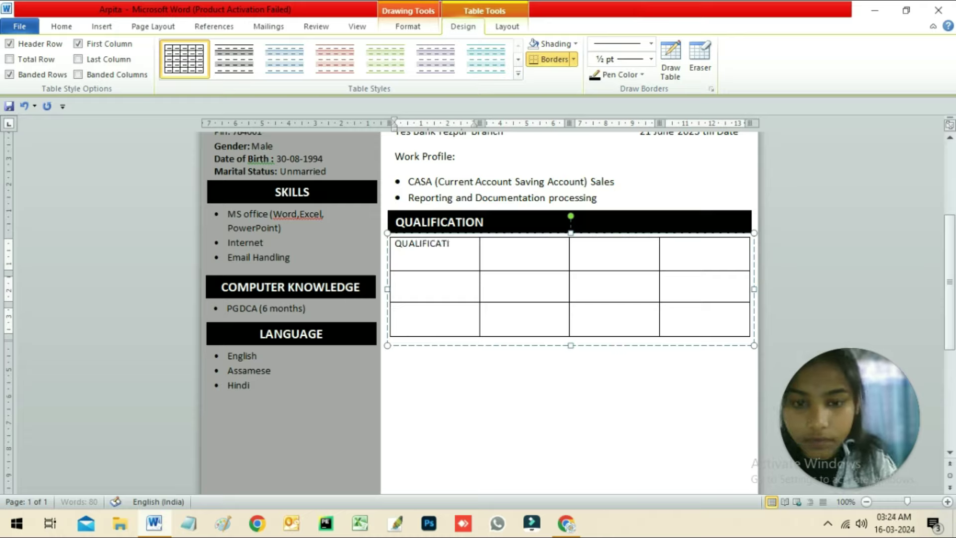
pyautogui.write('O')
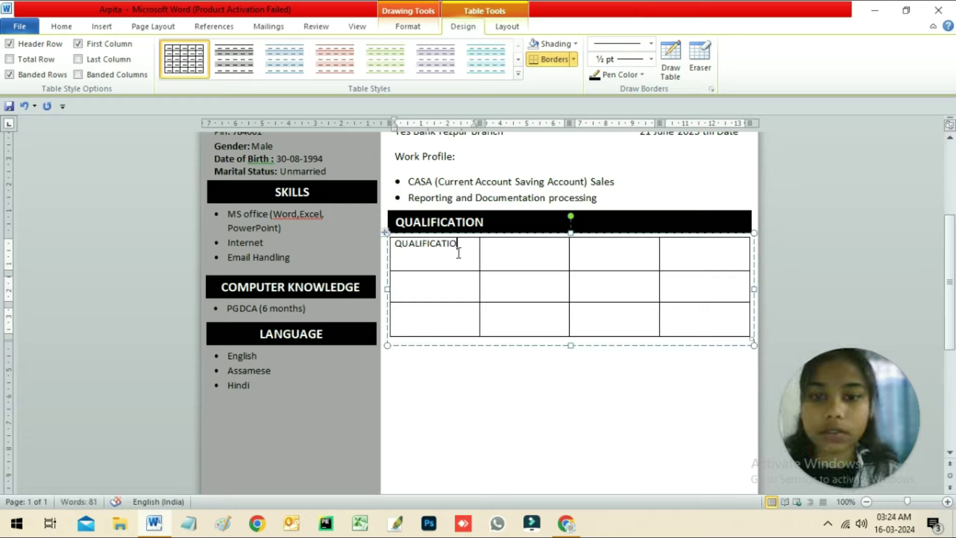
pyautogui.write('N')
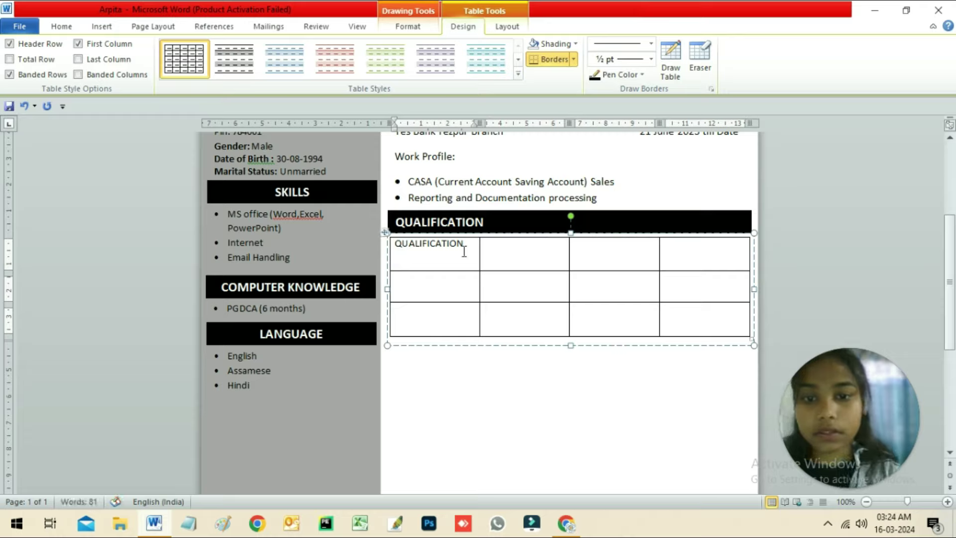
pyautogui.click(493, 248)
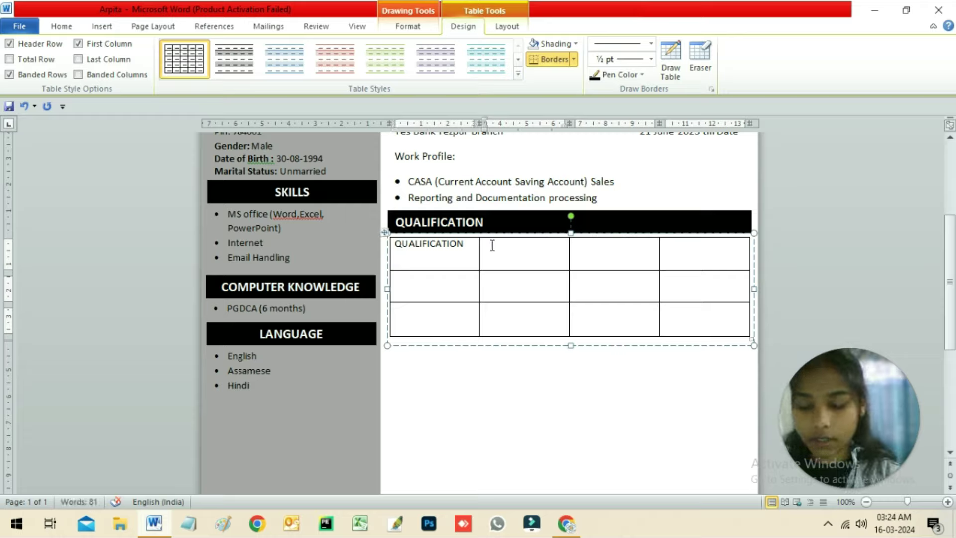
pyautogui.write('BOAR')
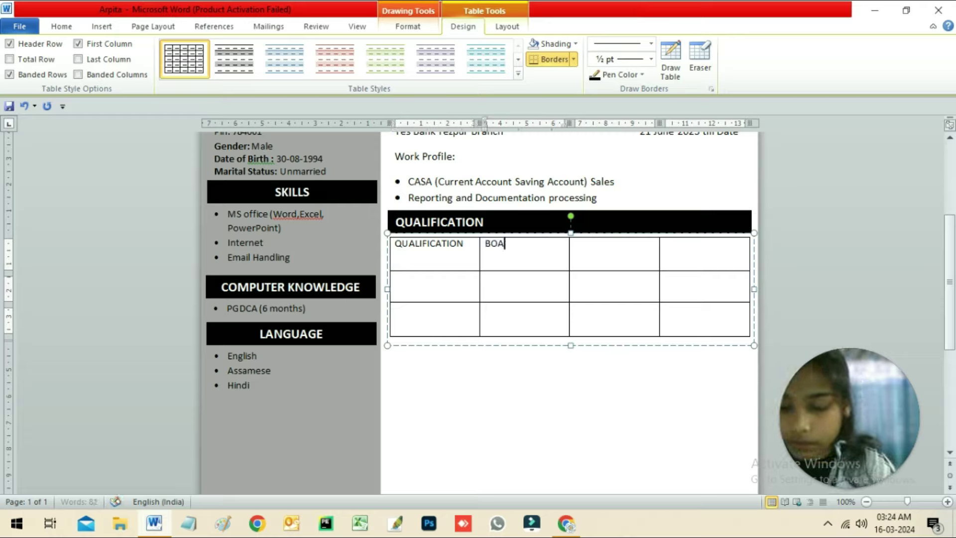
pyautogui.write('D')
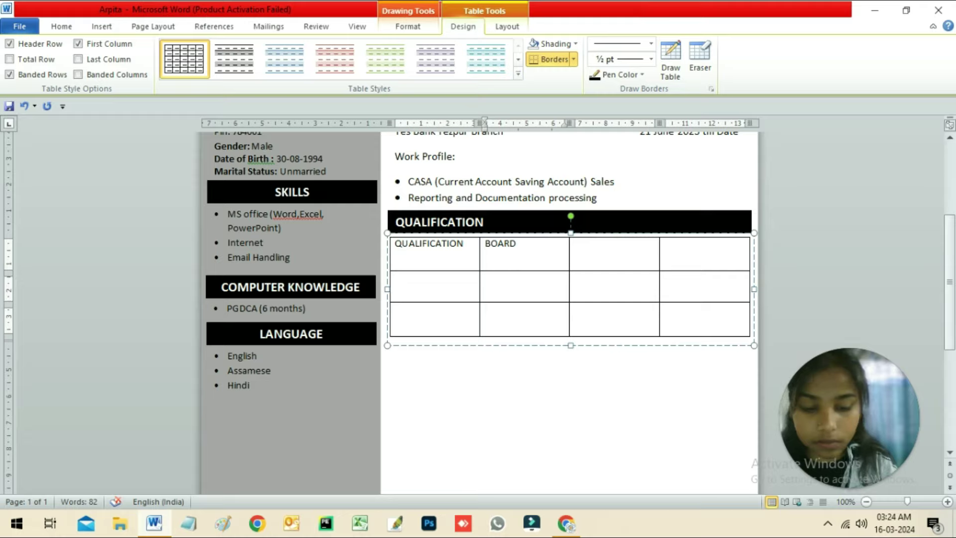
pyautogui.write('/')
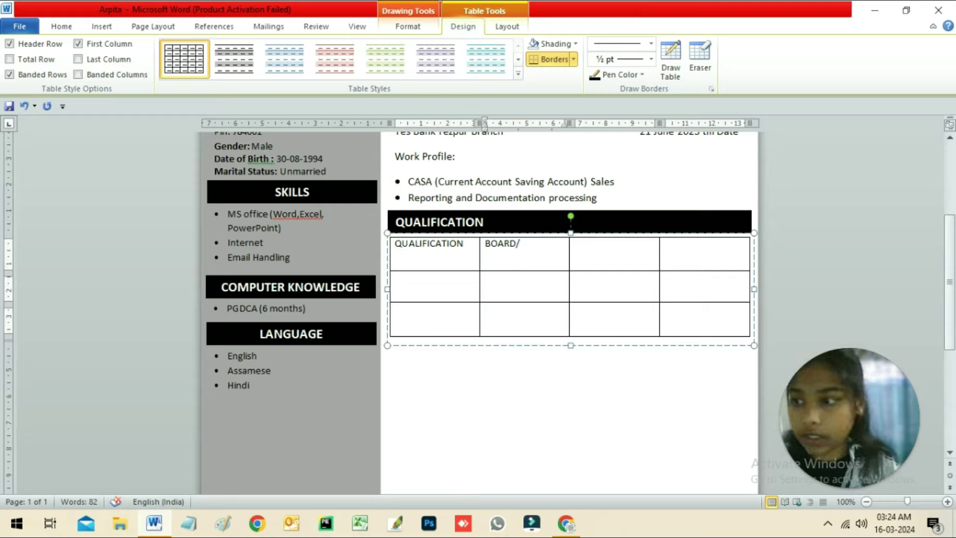
pyautogui.write('UNIVER')
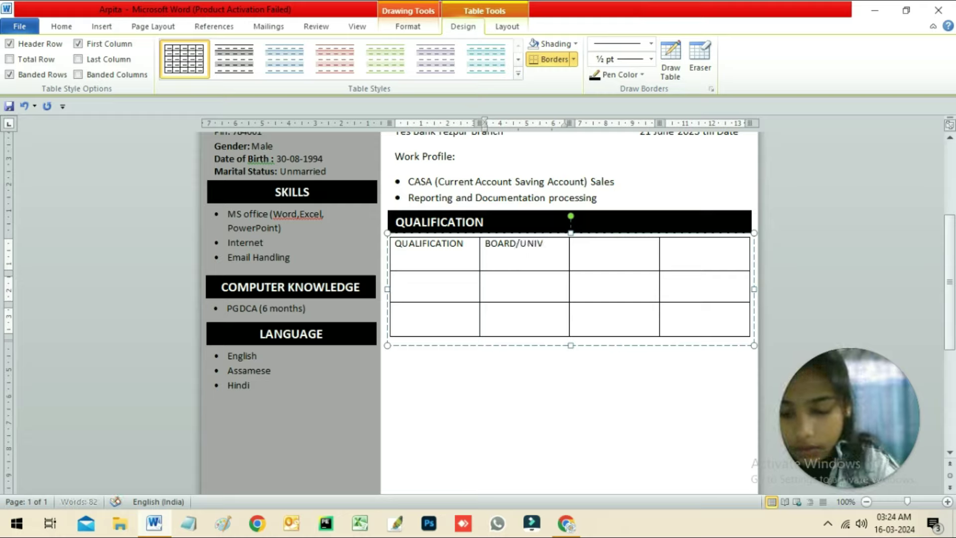
pyautogui.write('SITY')
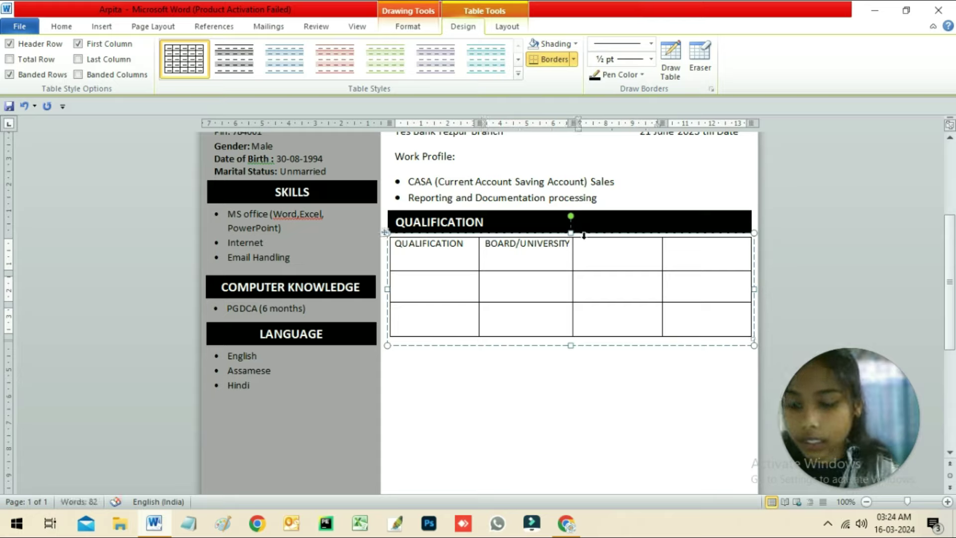
pyautogui.click(580, 244)
pyautogui.write('SCHOOL/')
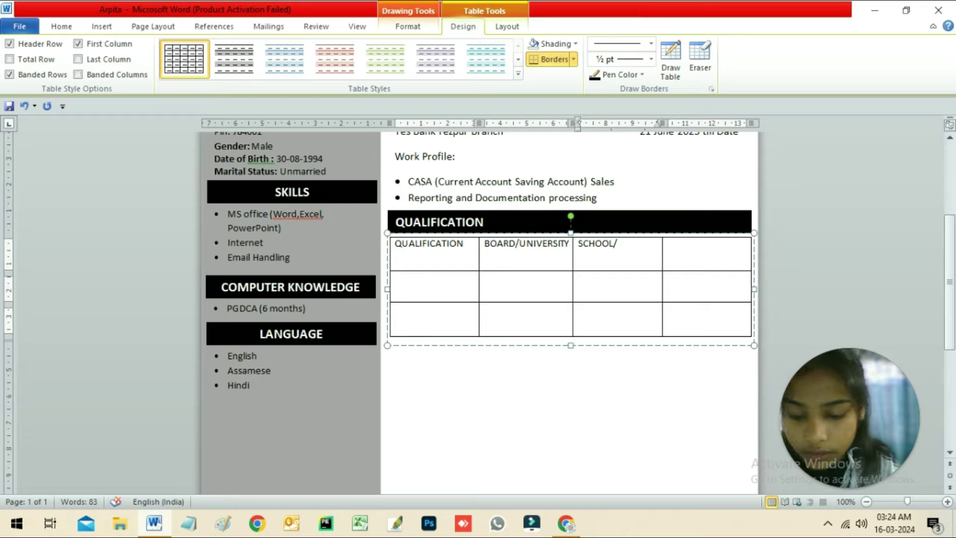
pyautogui.write('CO')
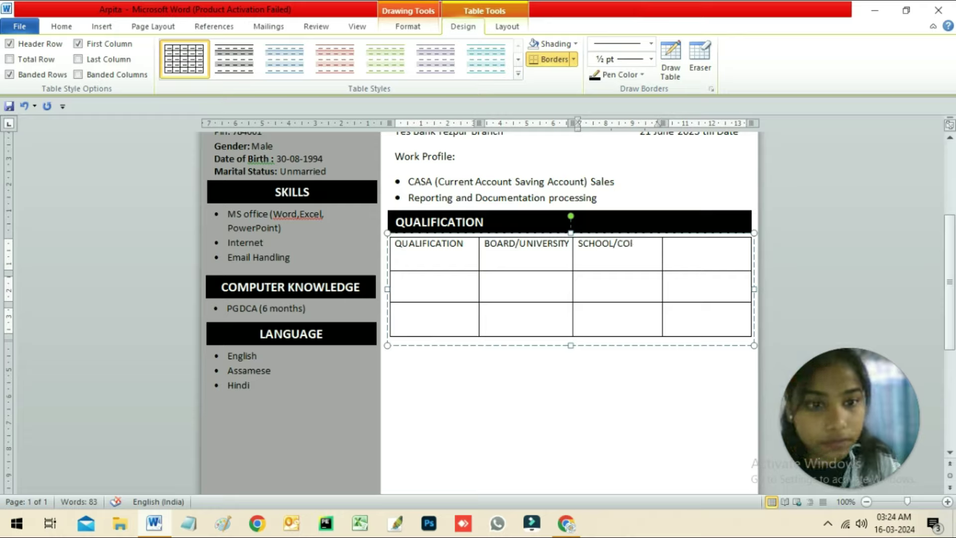
pyautogui.write('L')
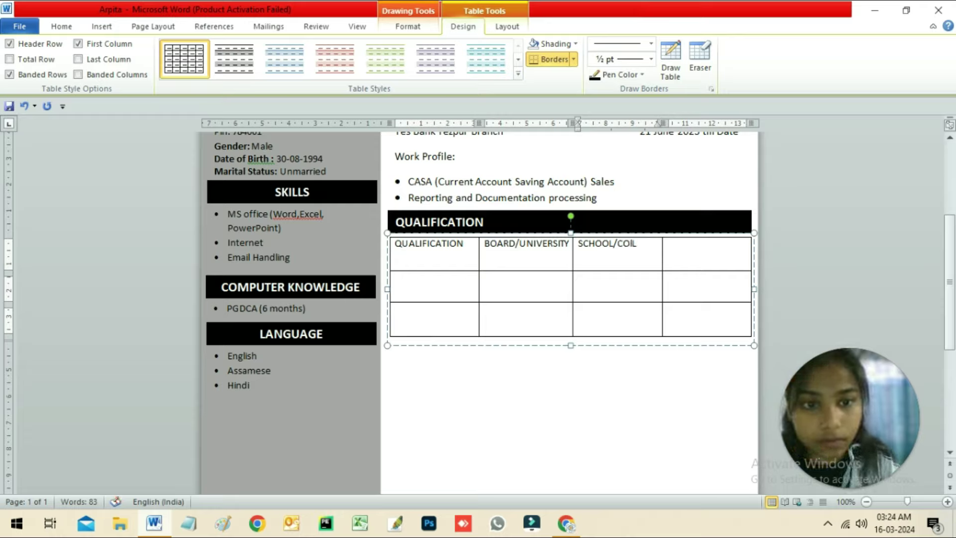
pyautogui.press('BackSpace')
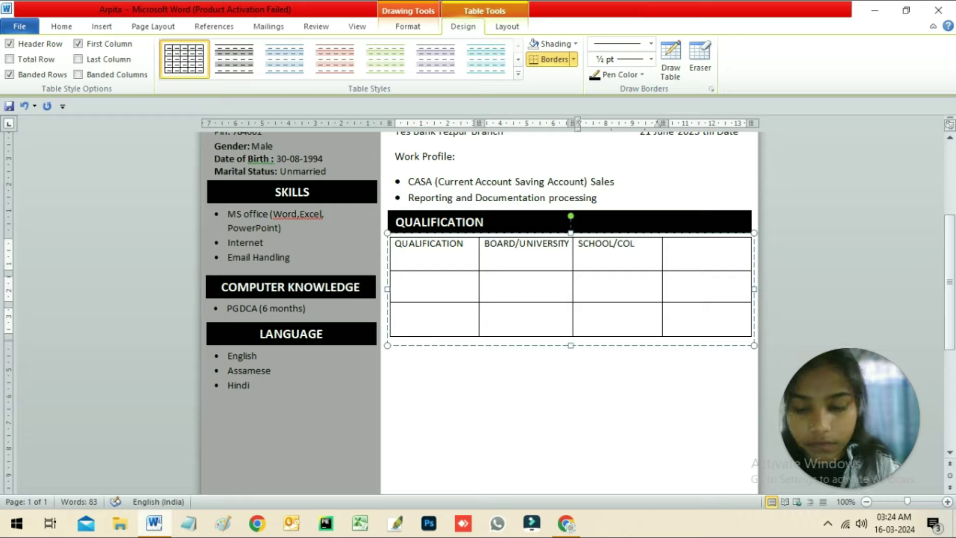
pyautogui.write('LEG')
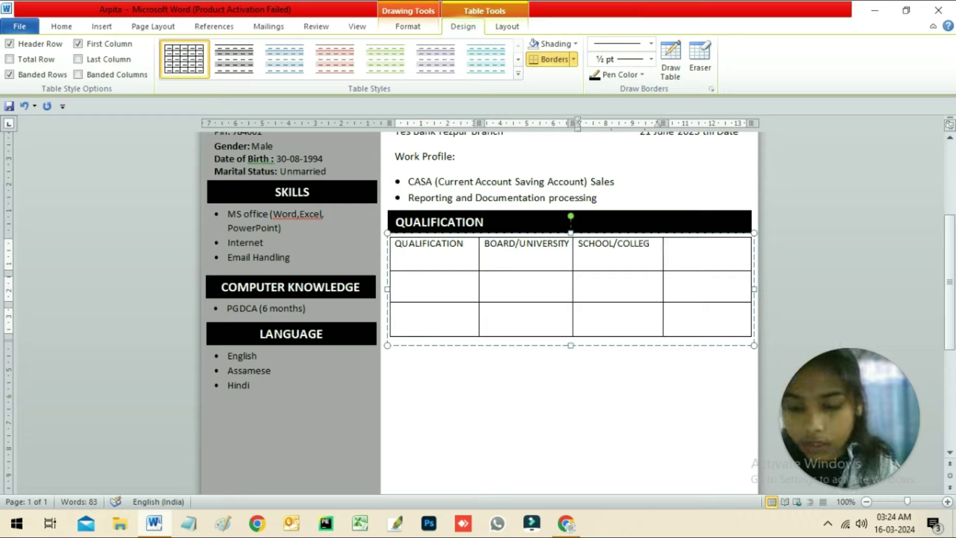
pyautogui.write('E')
pyautogui.click(683, 242)
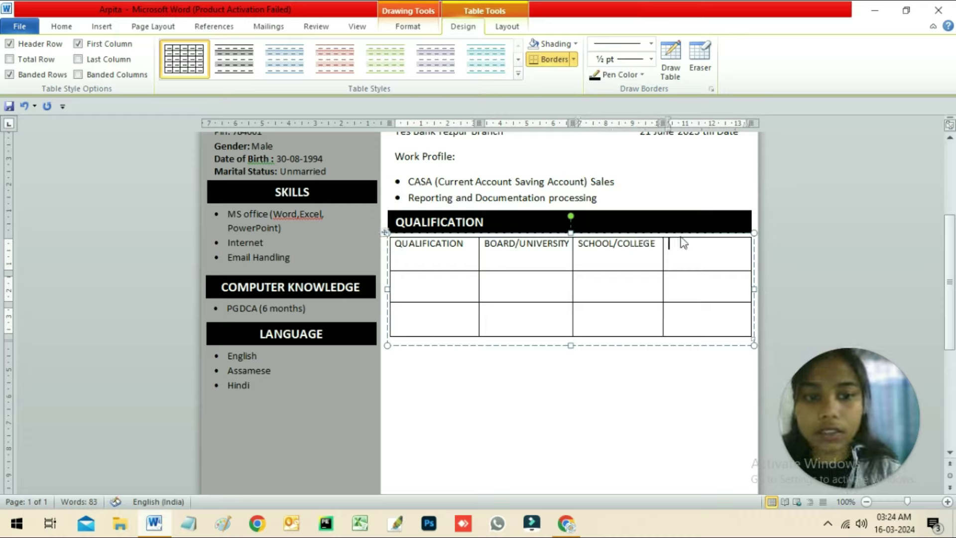
pyautogui.write('Y')
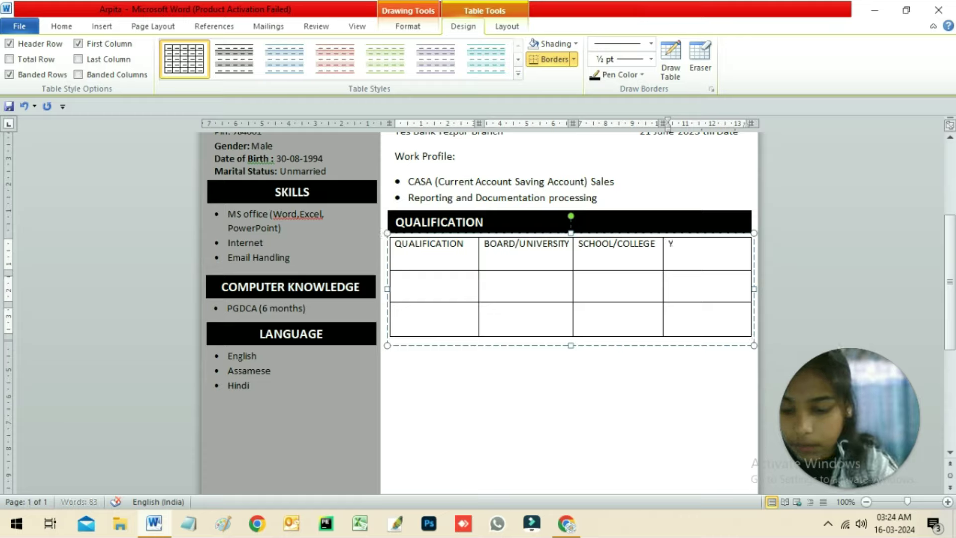
pyautogui.write('EAR')
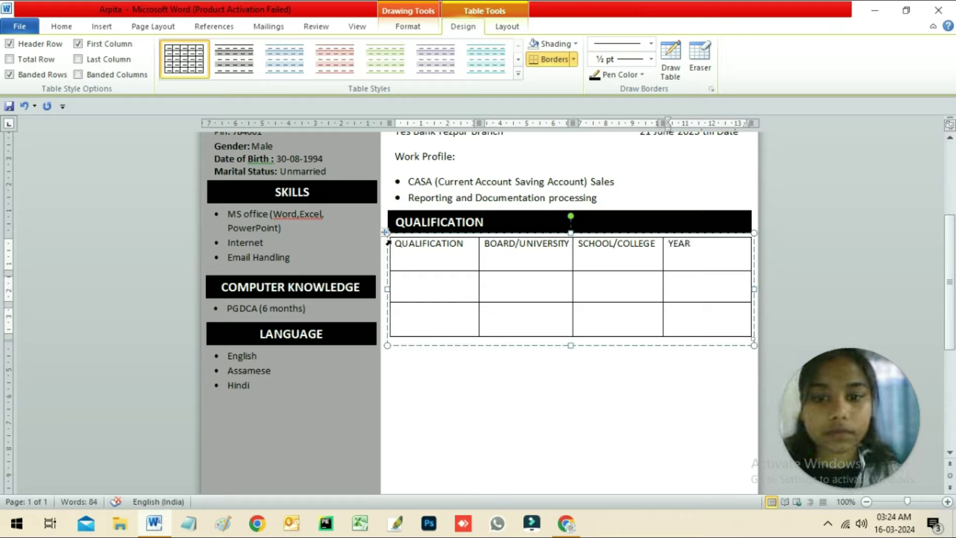
# Bold the header labels QUALIFICATION, BOARD/UNIVERSITY, SCHOOL/COLLEGE and YEAR
pyautogui.moveTo(396, 247); pyautogui.dragTo(463, 250)
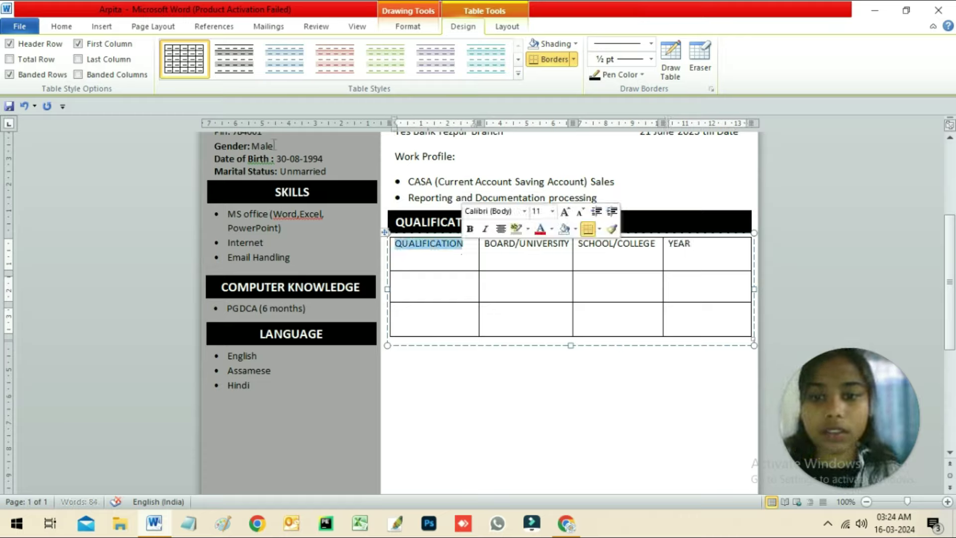
pyautogui.click(65, 29)
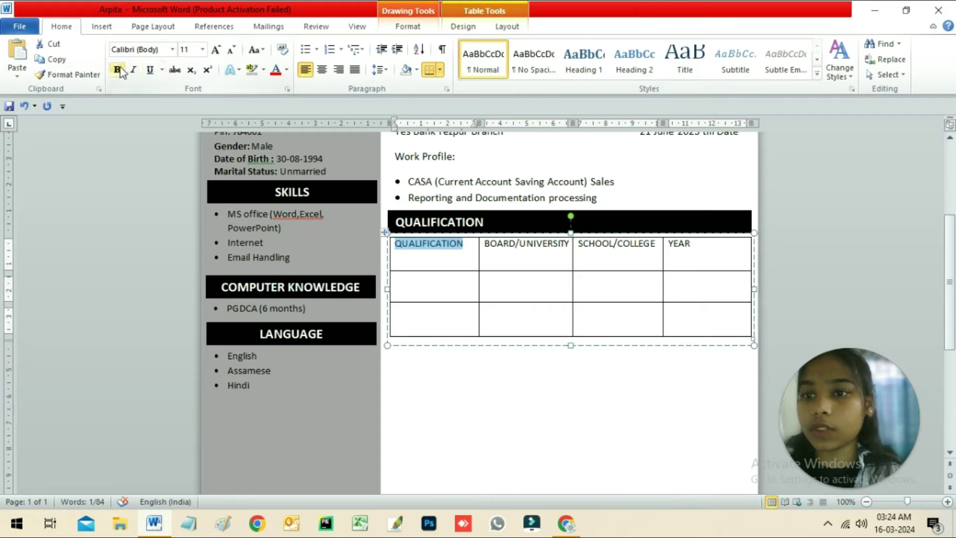
pyautogui.hotkey('ctrl', 'b')
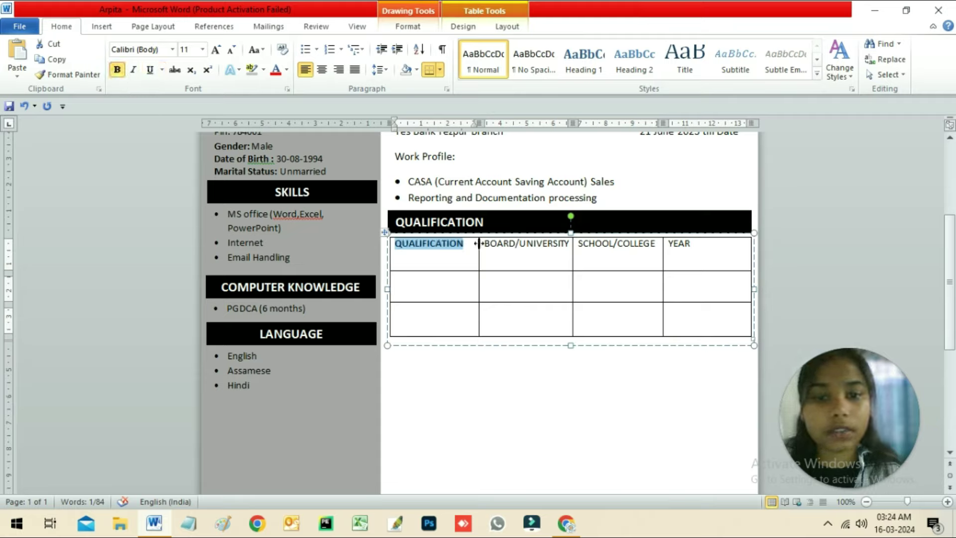
pyautogui.moveTo(486, 245); pyautogui.dragTo(578, 244)
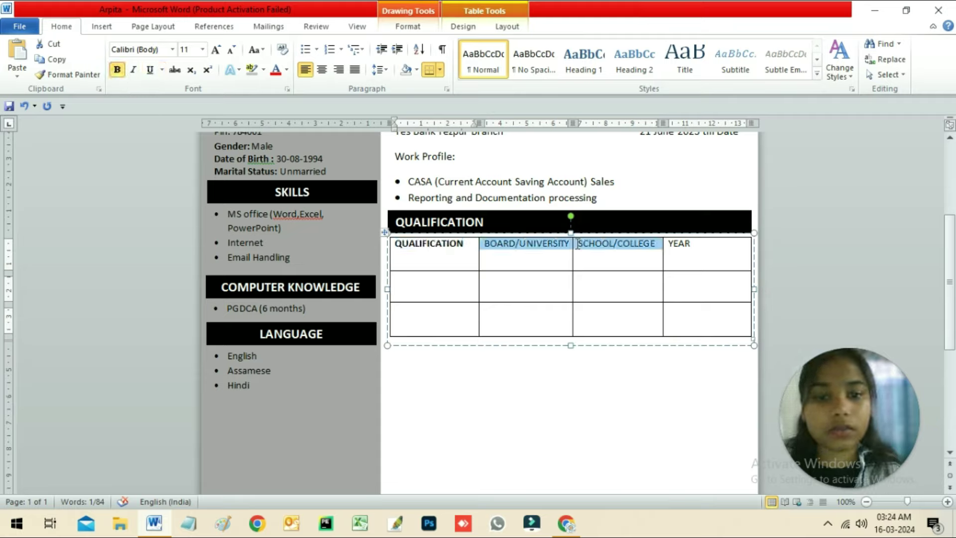
pyautogui.moveTo(661, 252); pyautogui.dragTo(715, 254)
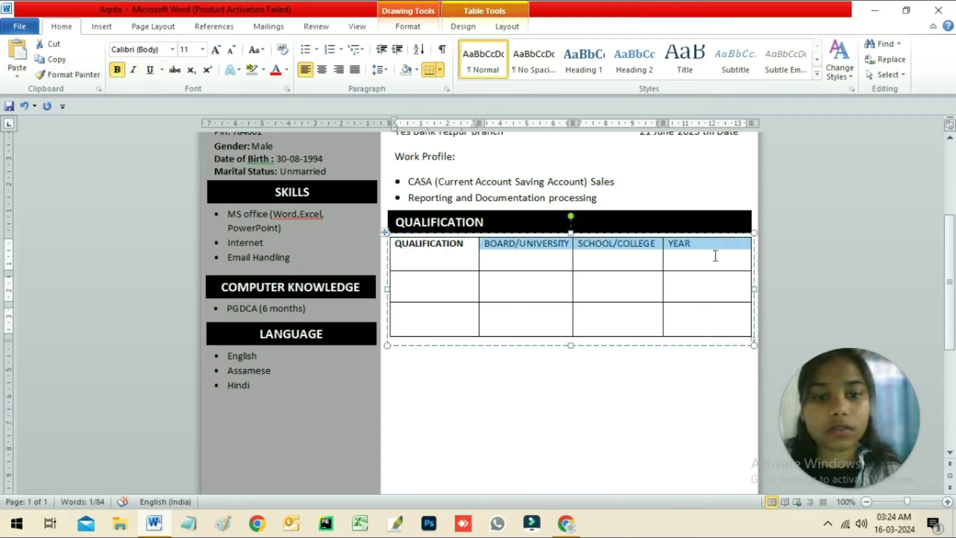
pyautogui.click(117, 70)
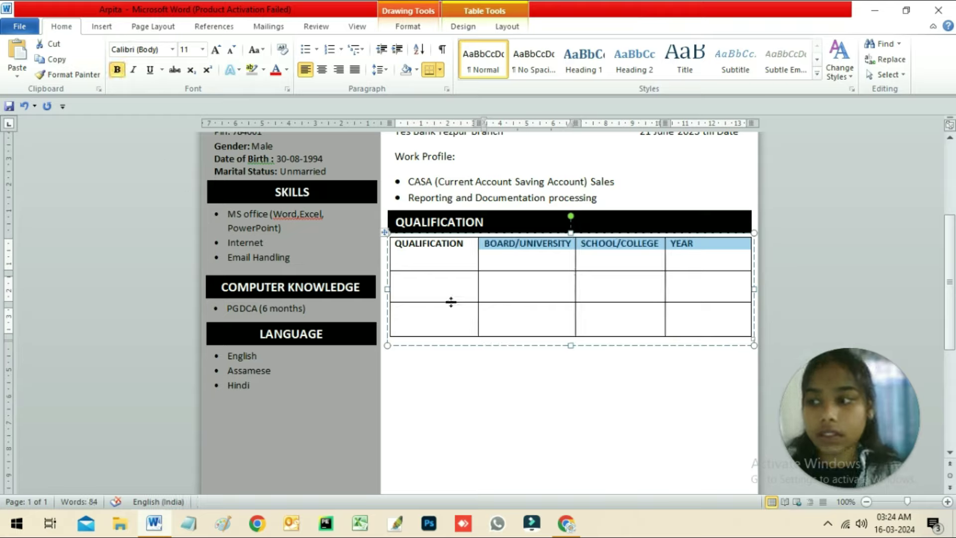
# Drag the header row's bottom border up to make the row shorter
pyautogui.moveTo(448, 271); pyautogui.dragTo(454, 256)
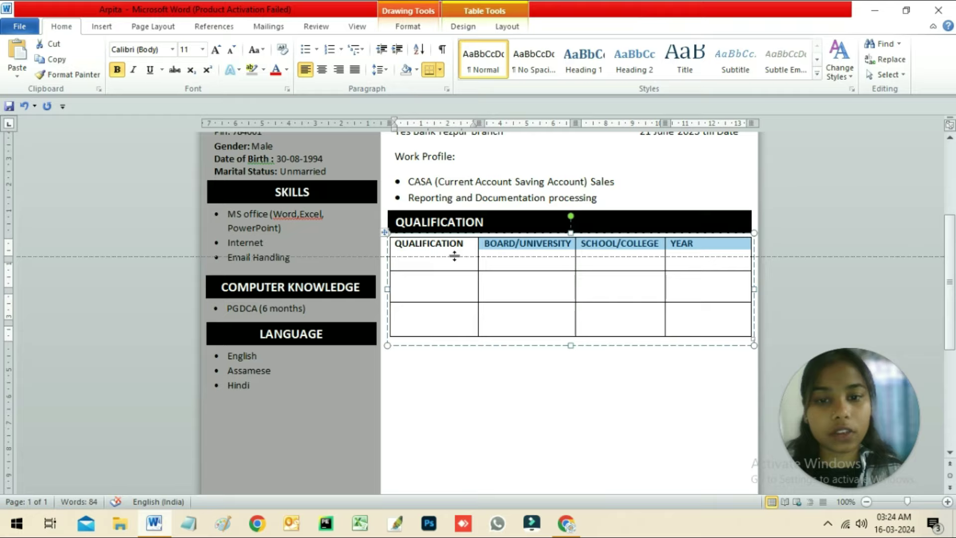
pyautogui.moveTo(454, 256); pyautogui.dragTo(456, 256)
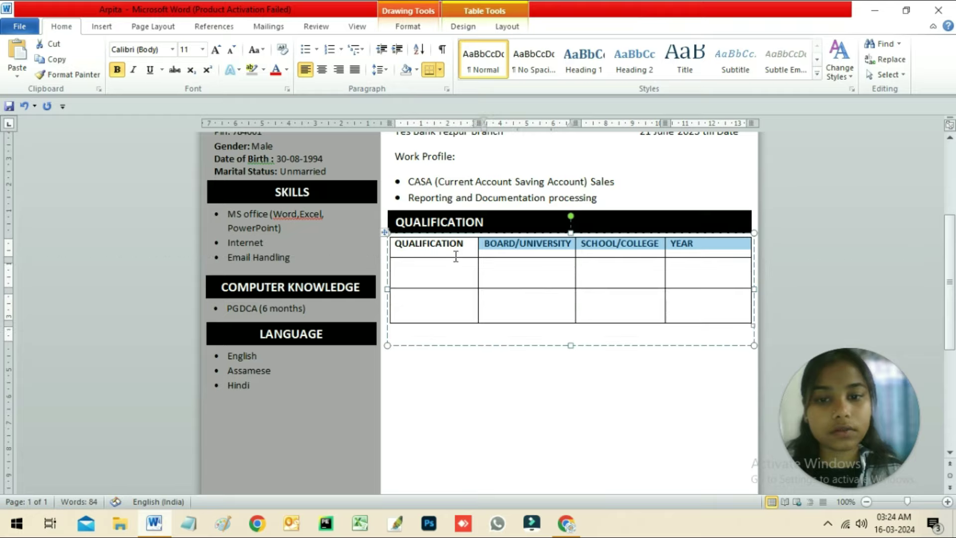
pyautogui.click(419, 277)
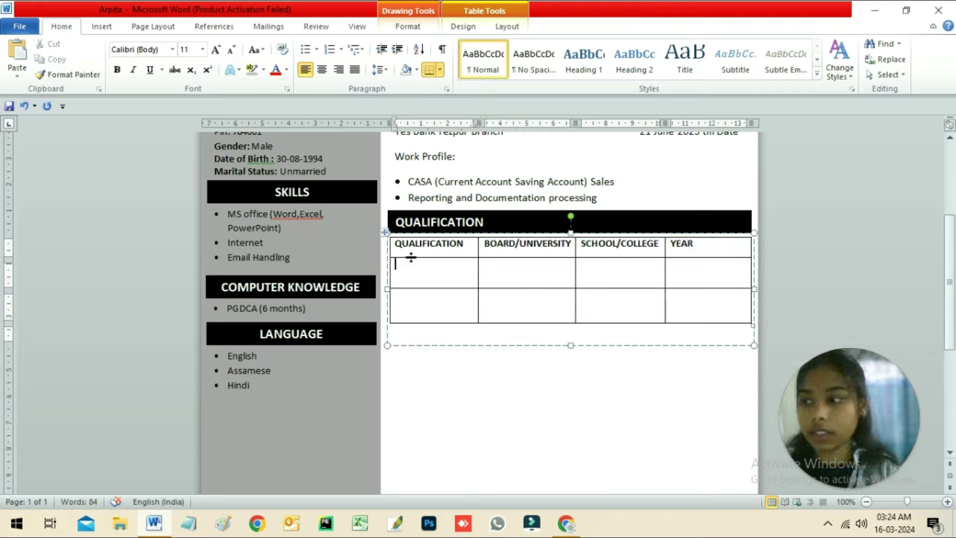
# Type B.Com in the first data row and H.S. below it, centring each in its cell
pyautogui.write('B')
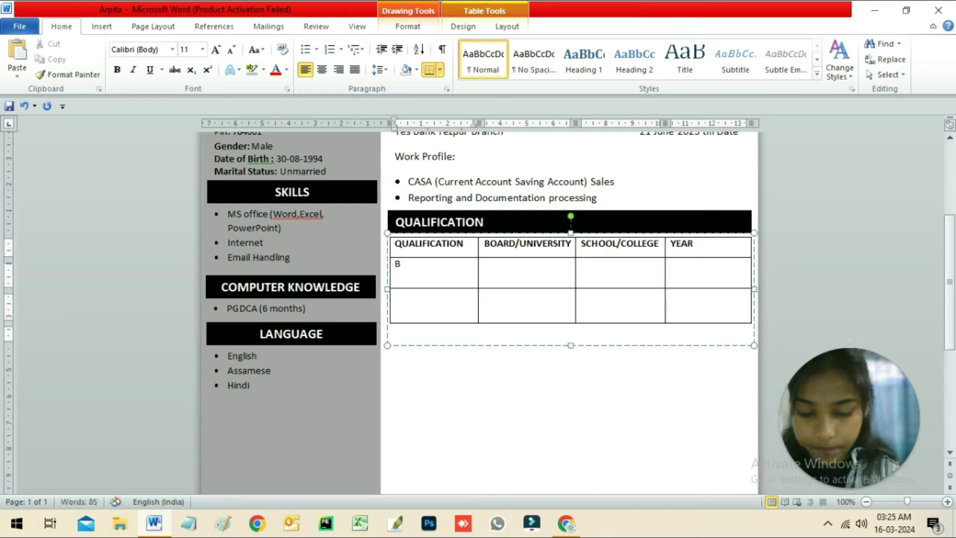
pyautogui.write('.Com')
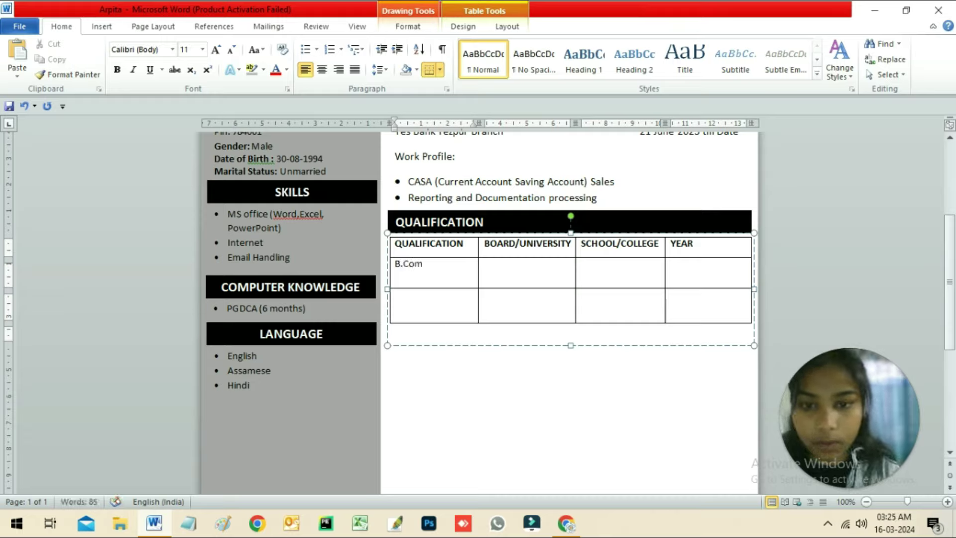
pyautogui.moveTo(420, 266)
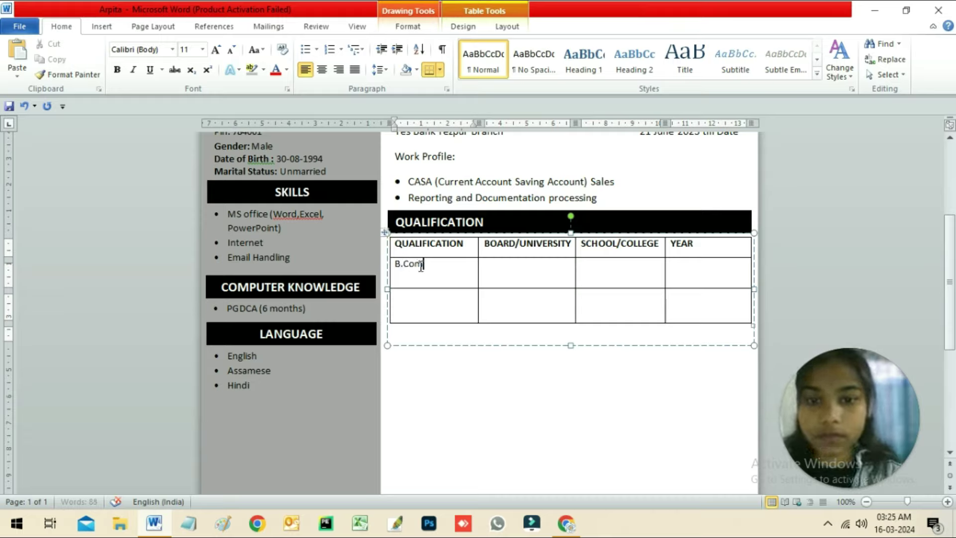
pyautogui.moveTo(423, 265); pyautogui.dragTo(394, 265)
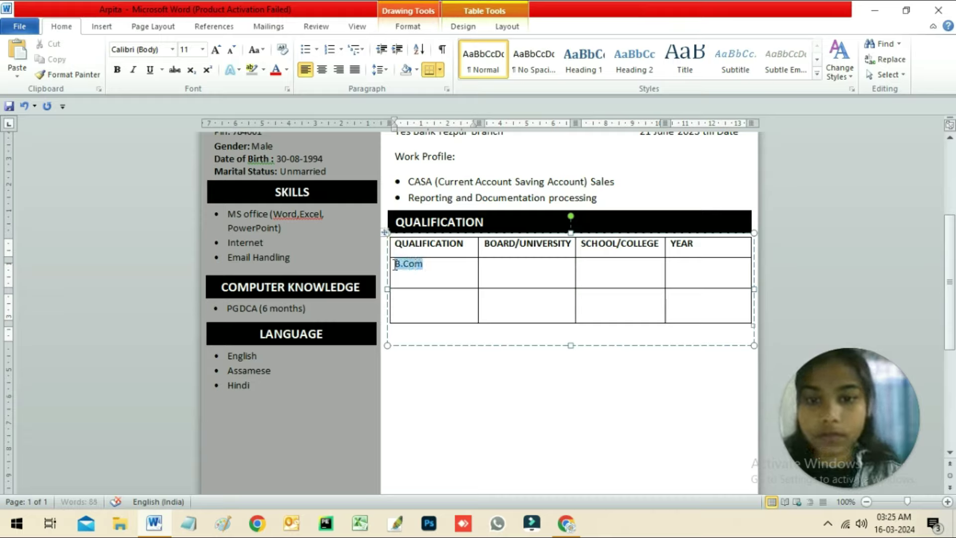
pyautogui.click(323, 72)
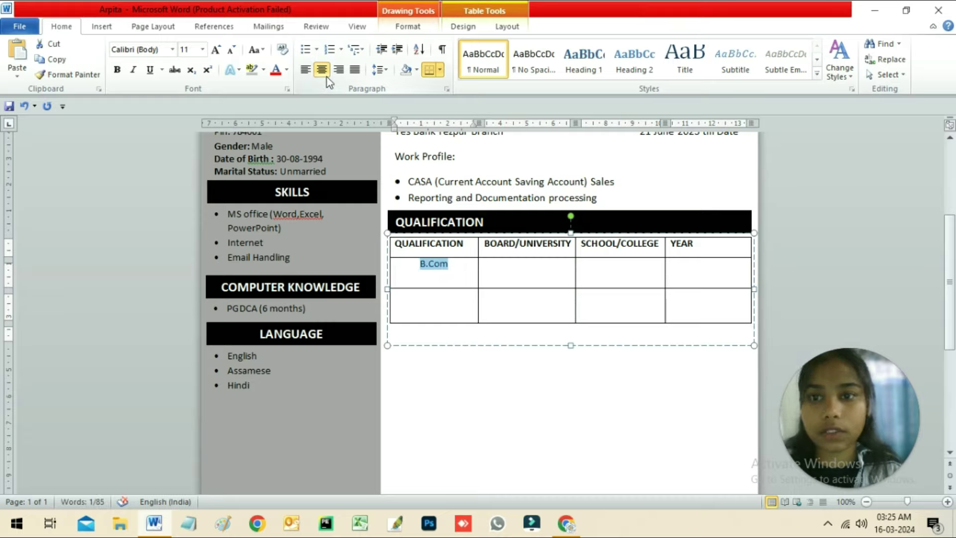
pyautogui.click(432, 300)
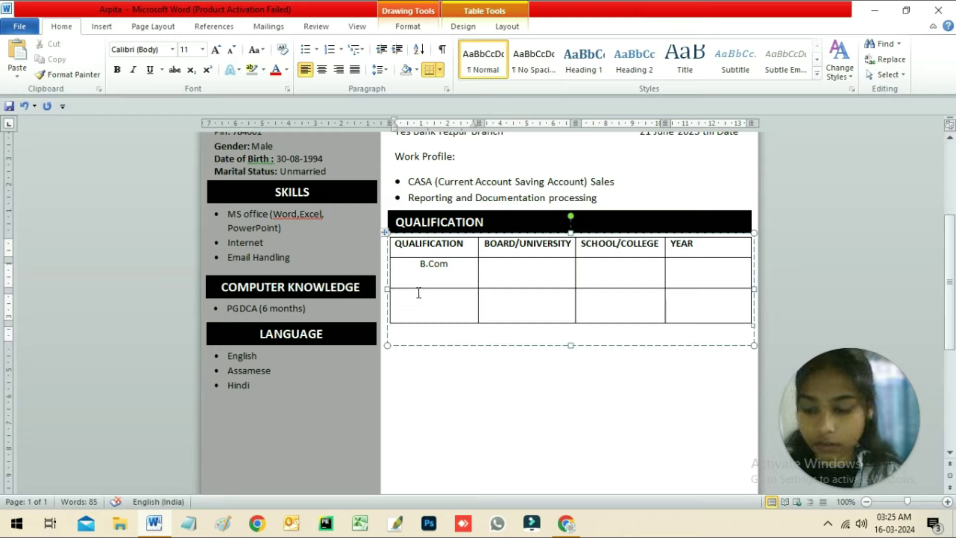
pyautogui.write('H')
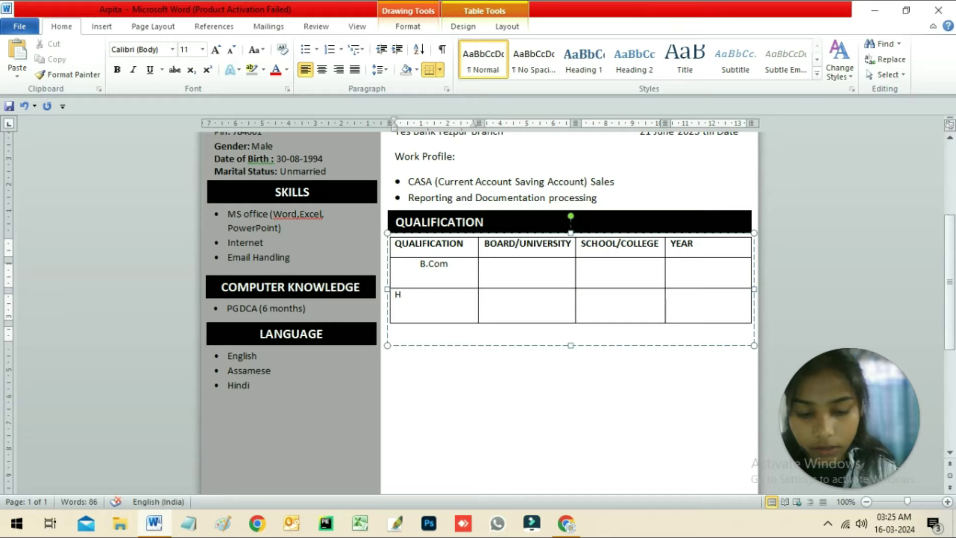
pyautogui.write('.S.')
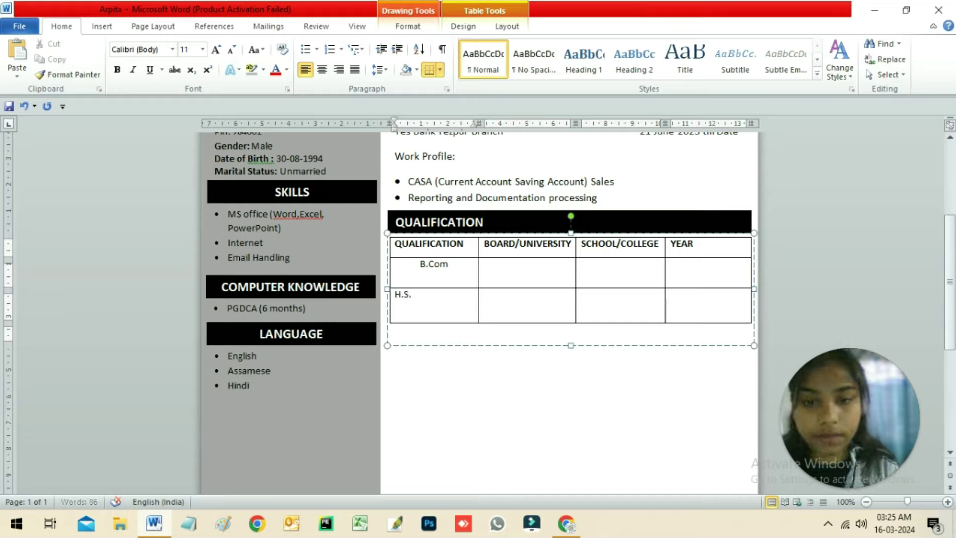
pyautogui.click(391, 293)
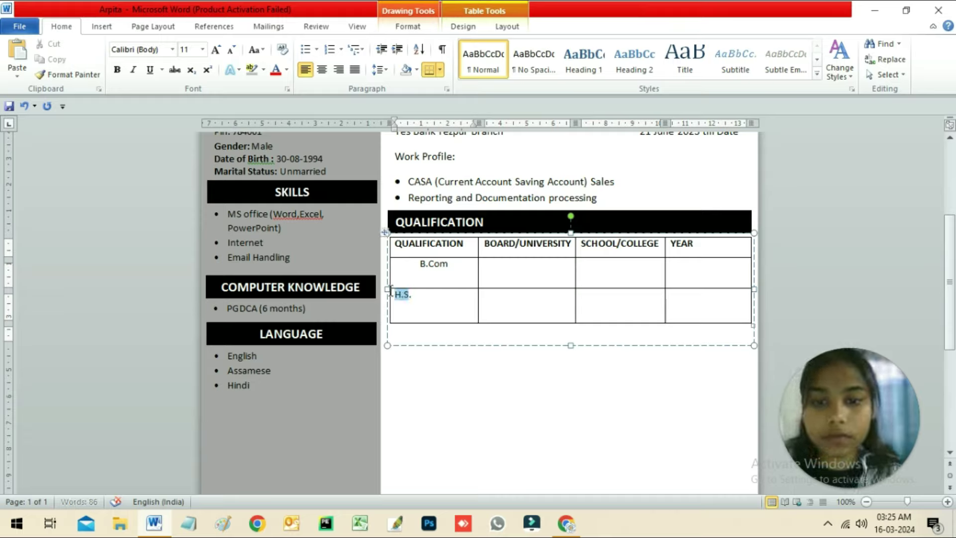
pyautogui.click(322, 70)
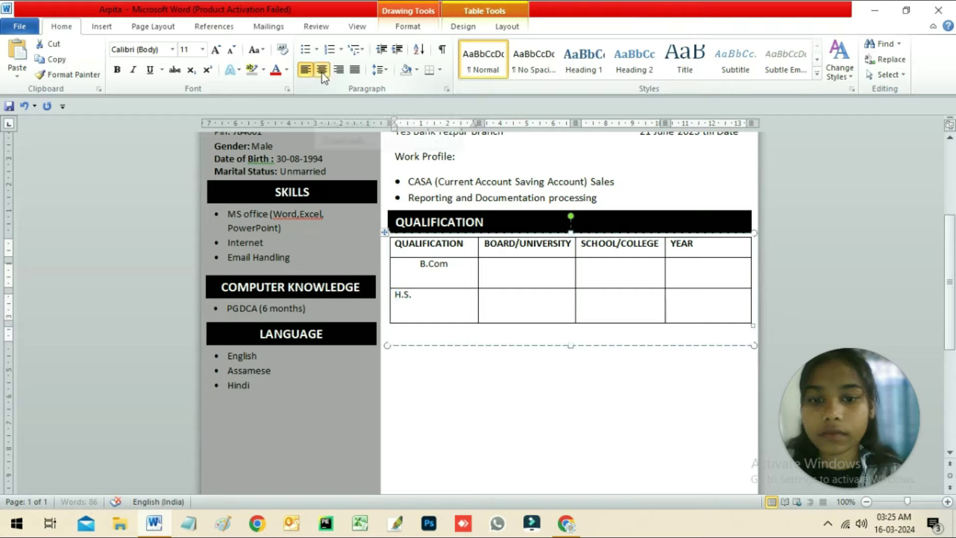
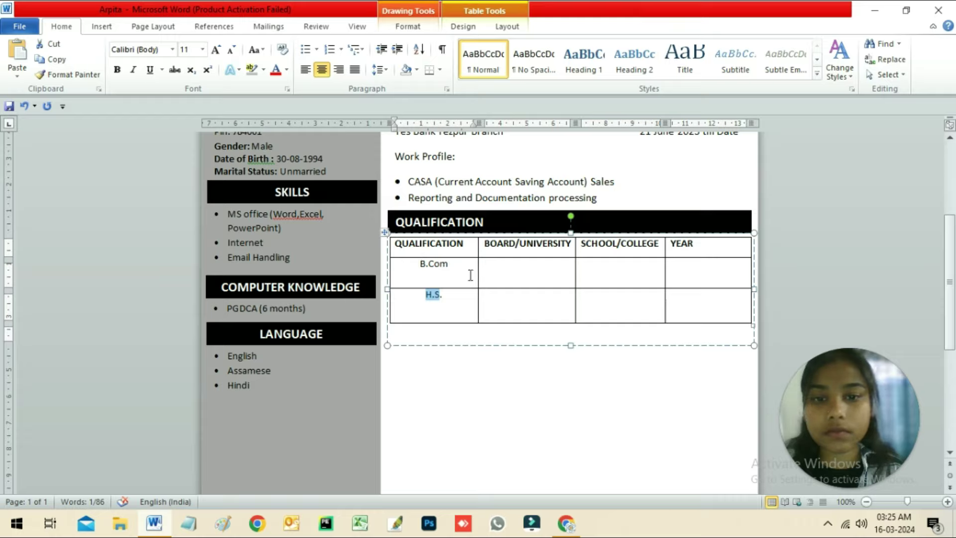
# Enter Dibrugarh University as the B.Com board and A.H.S.E.C. as the H.S. board
pyautogui.click(498, 270)
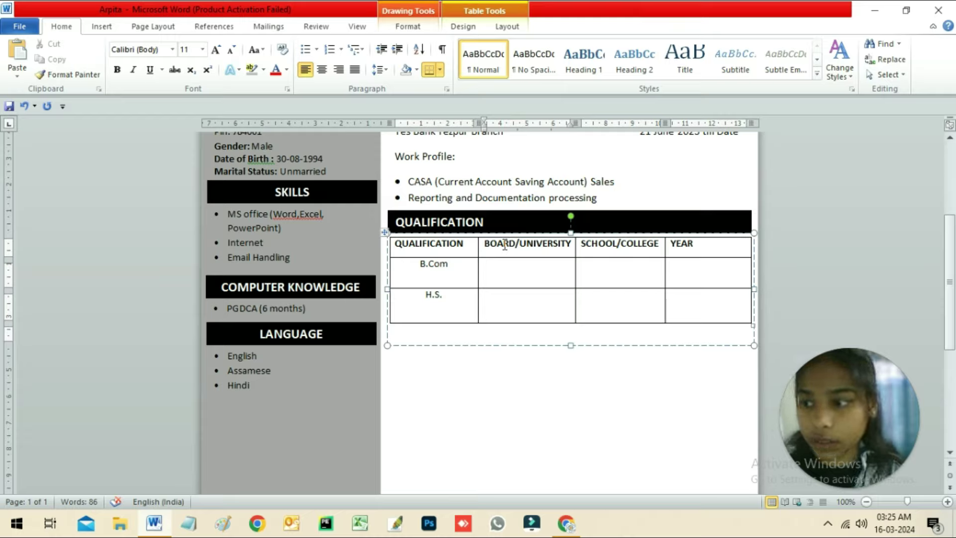
pyautogui.write('B')
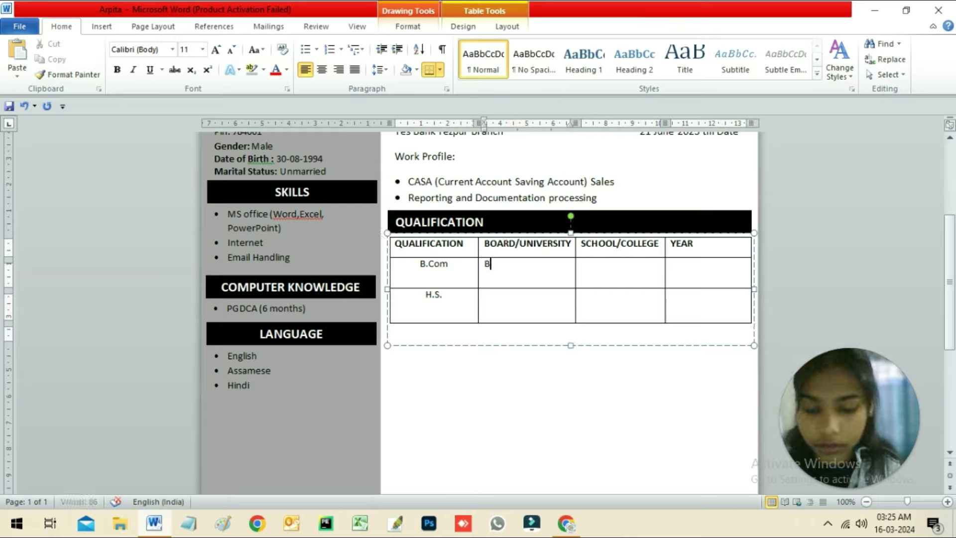
pyautogui.press('BackSpace')
pyautogui.write('D')
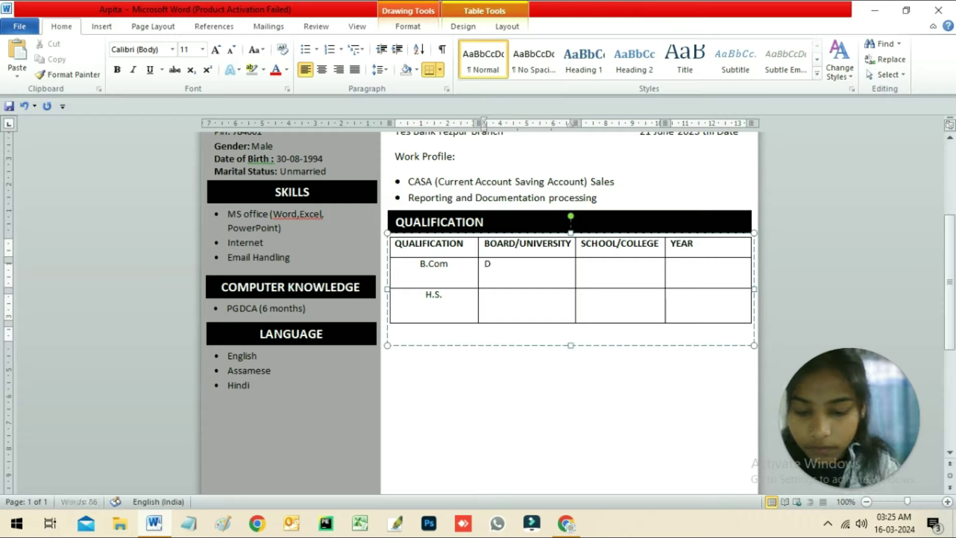
pyautogui.write('ibru')
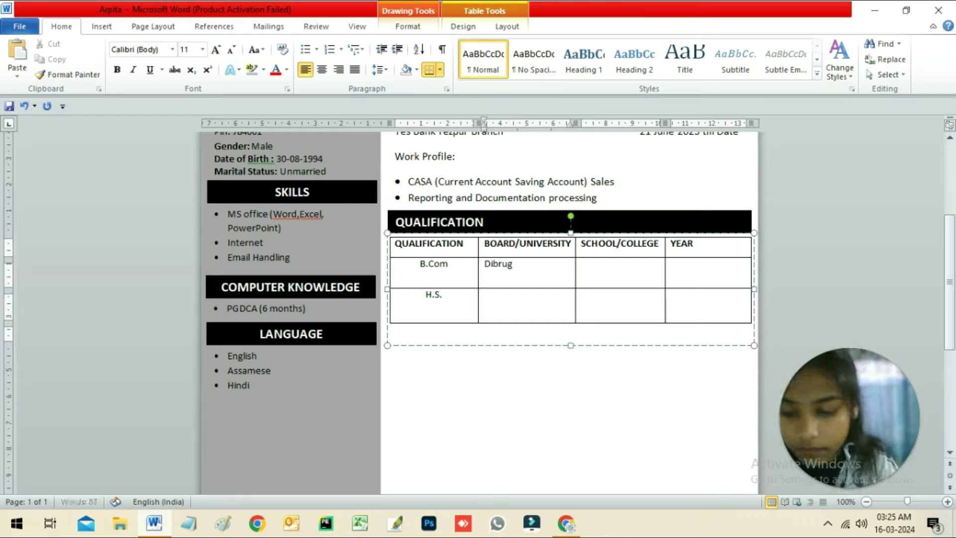
pyautogui.write('g')
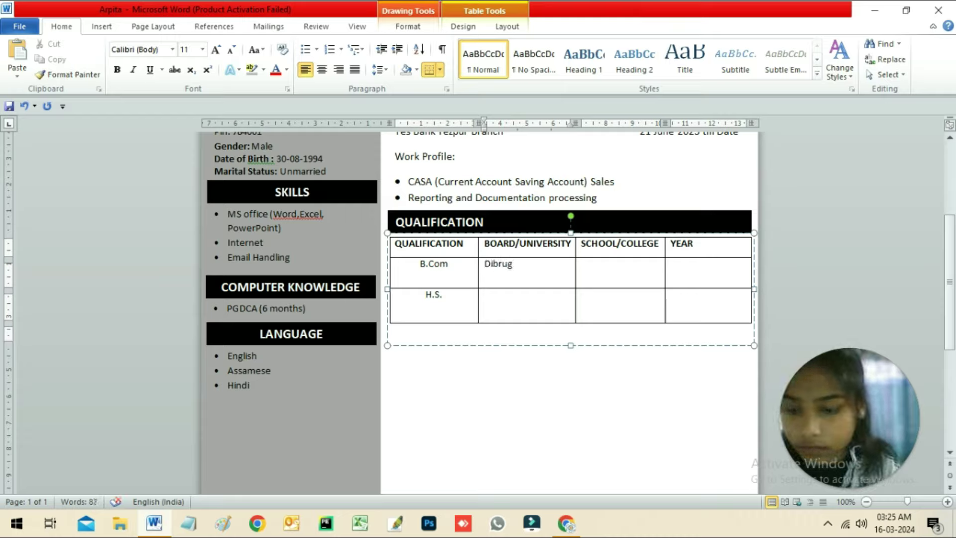
pyautogui.write('arh U')
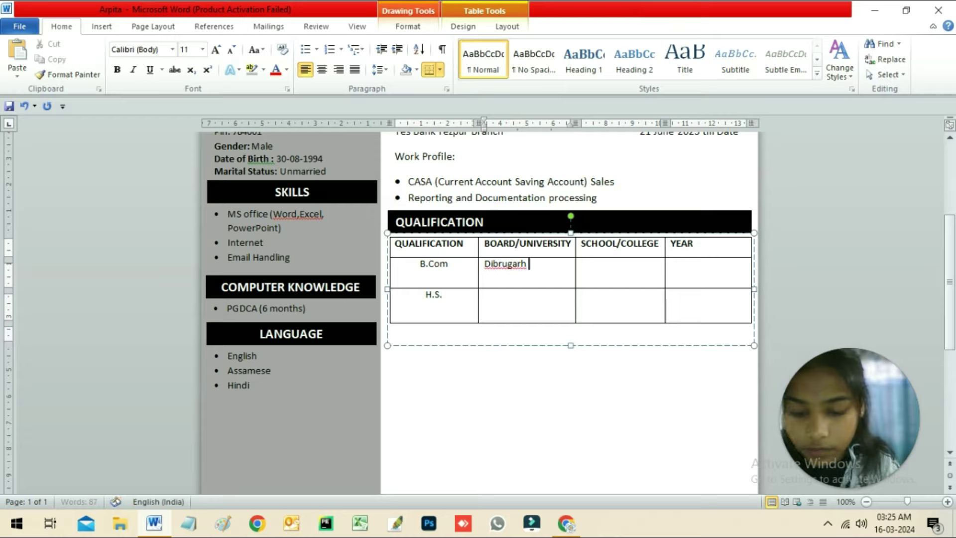
pyautogui.write('n')
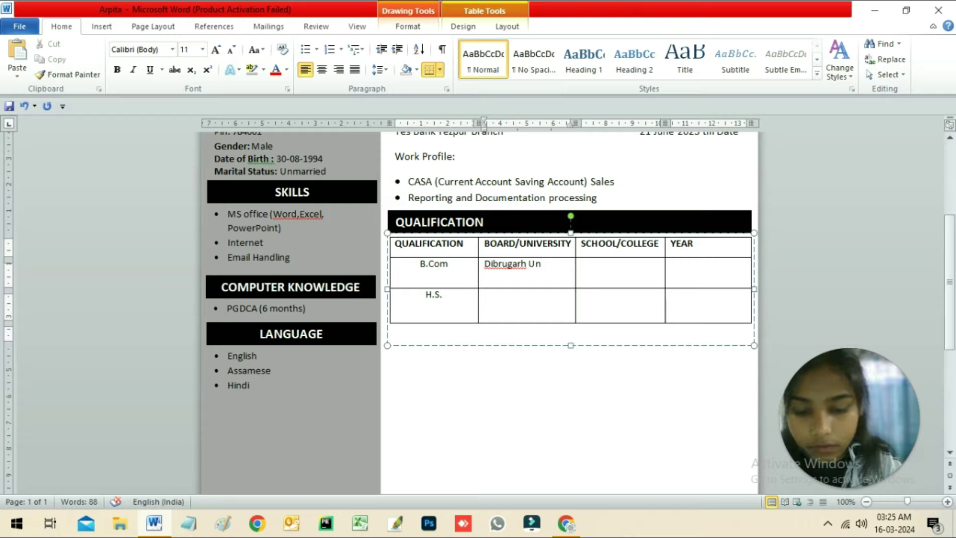
pyautogui.write('iversit')
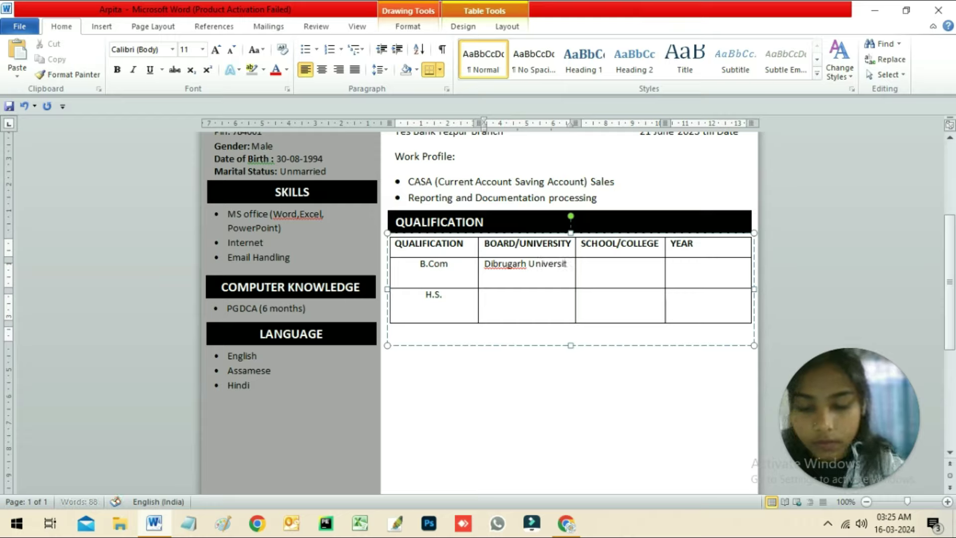
pyautogui.write('y')
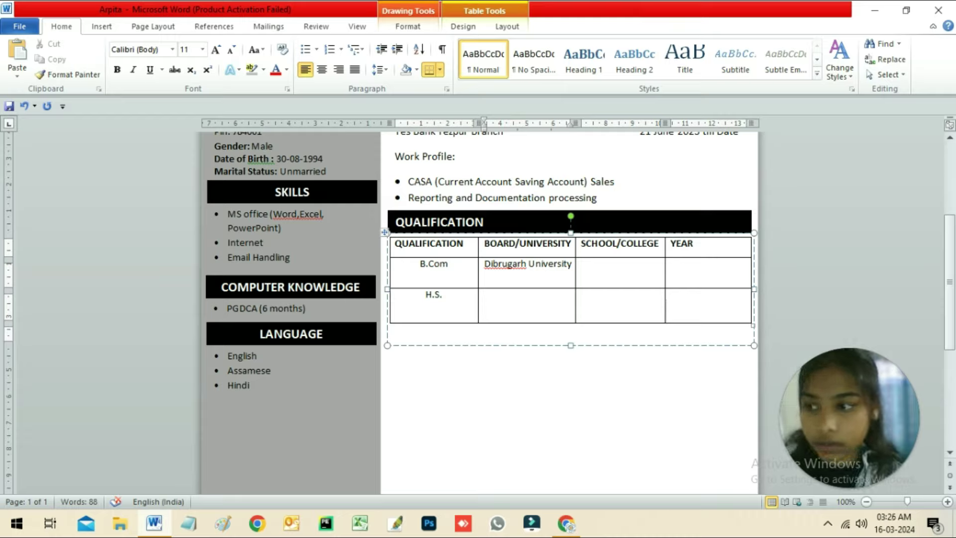
pyautogui.write('A')
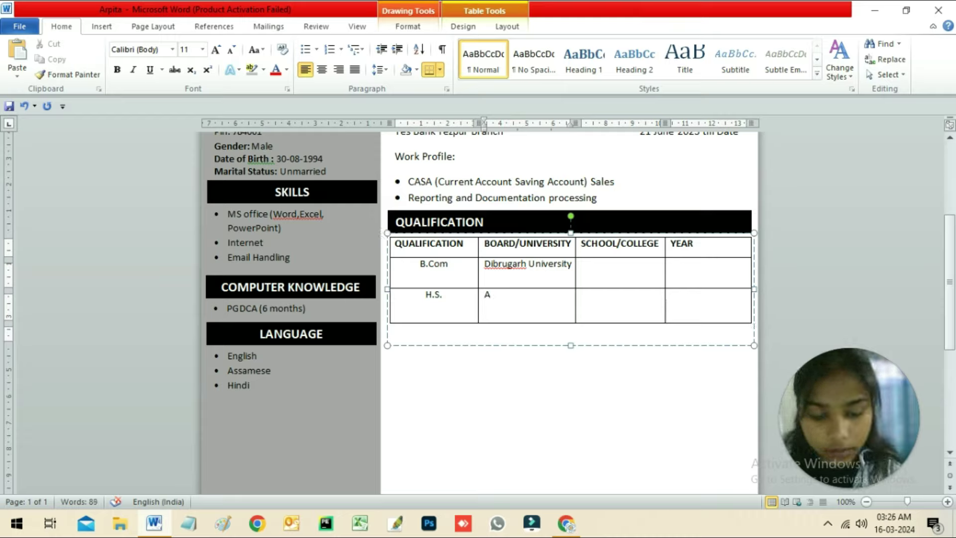
pyautogui.write('>')
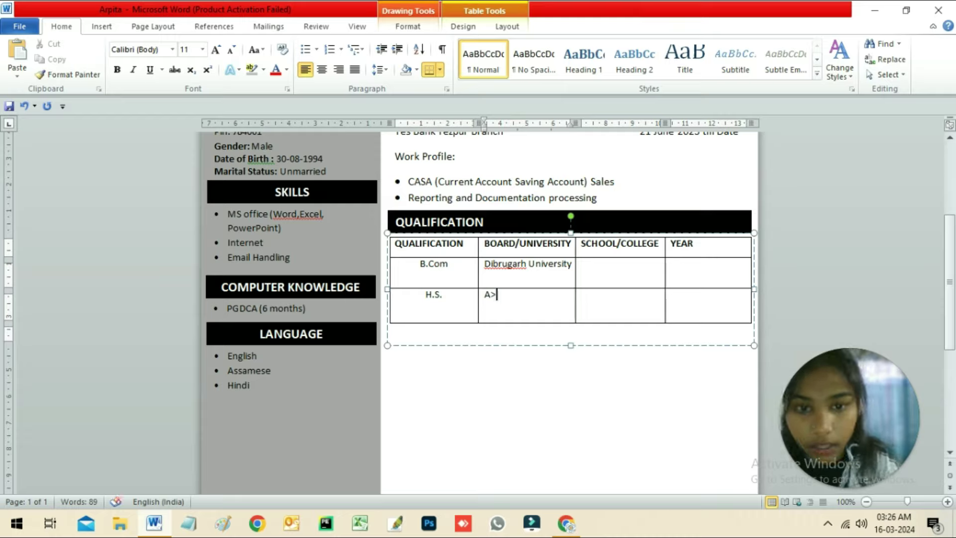
pyautogui.press('BackSpace')
pyautogui.write('.')
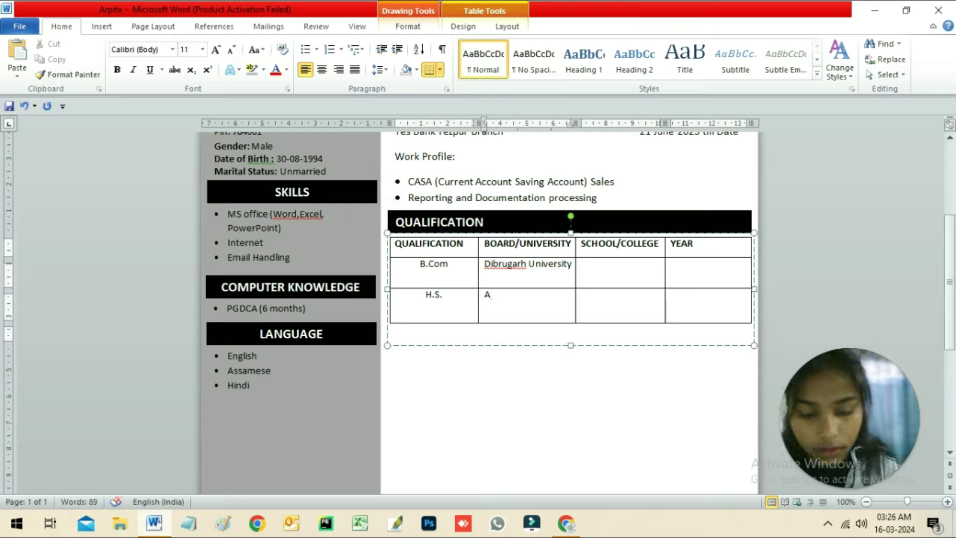
pyautogui.write('H.')
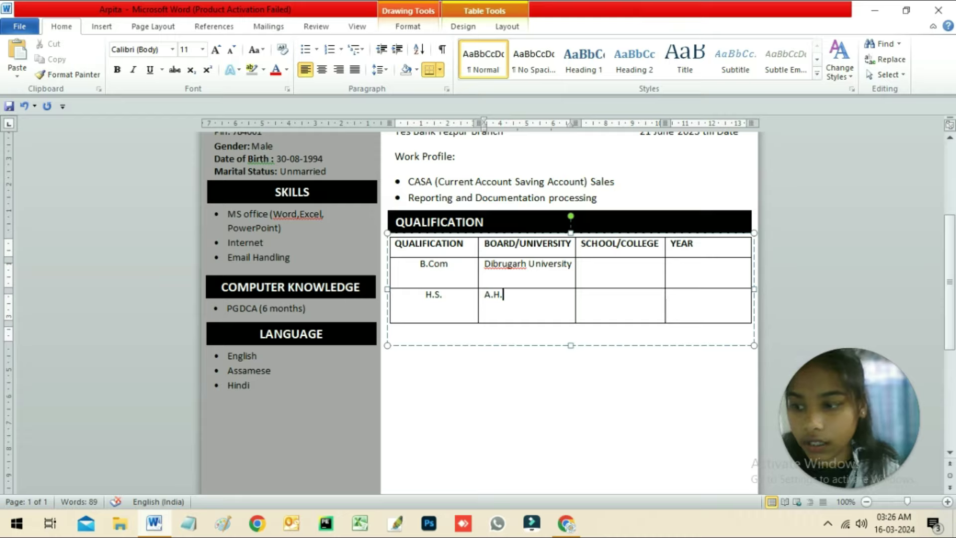
pyautogui.write('S.E')
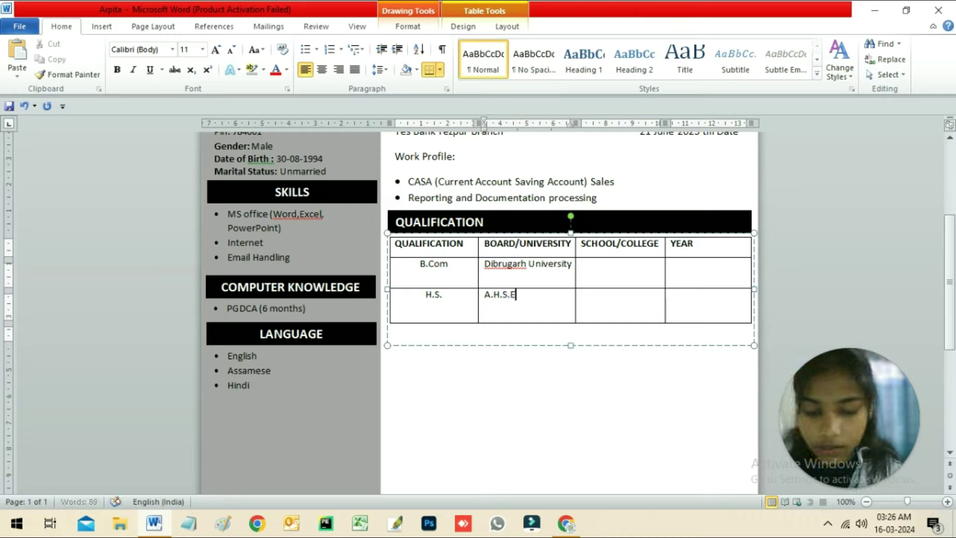
pyautogui.write('.C.')
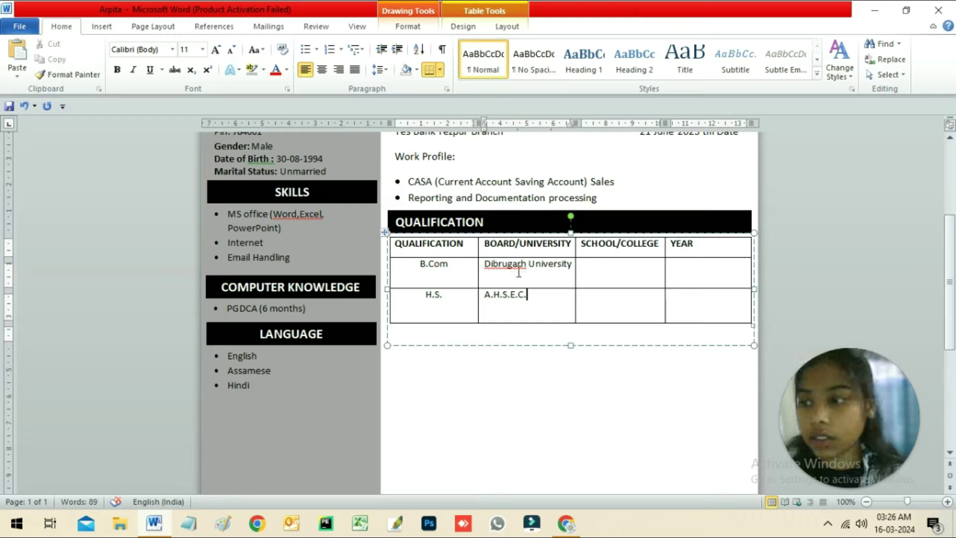
# Enter Bihupuria College in the SCHOOL/COLLEGE cells of both the B.Com and H.S. rows
pyautogui.click(596, 271)
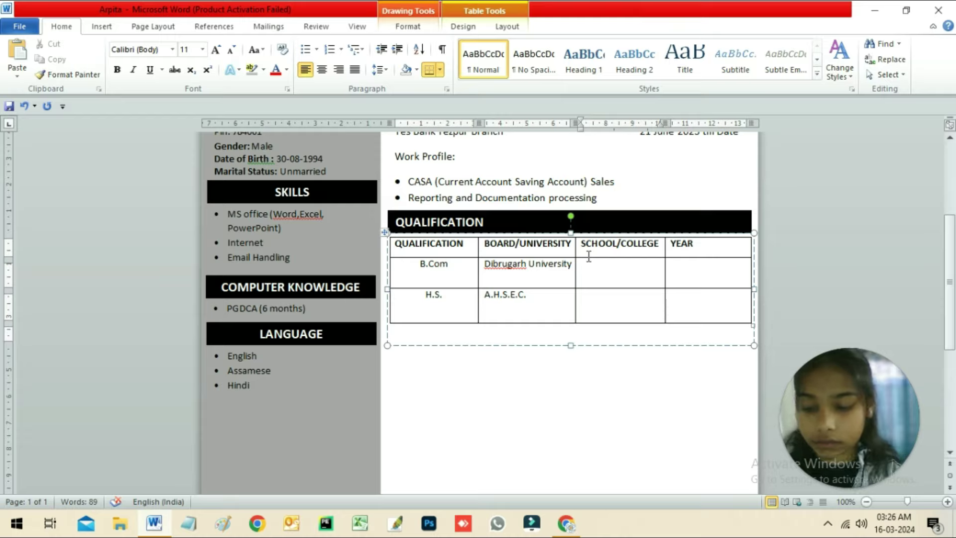
pyautogui.write('Bih')
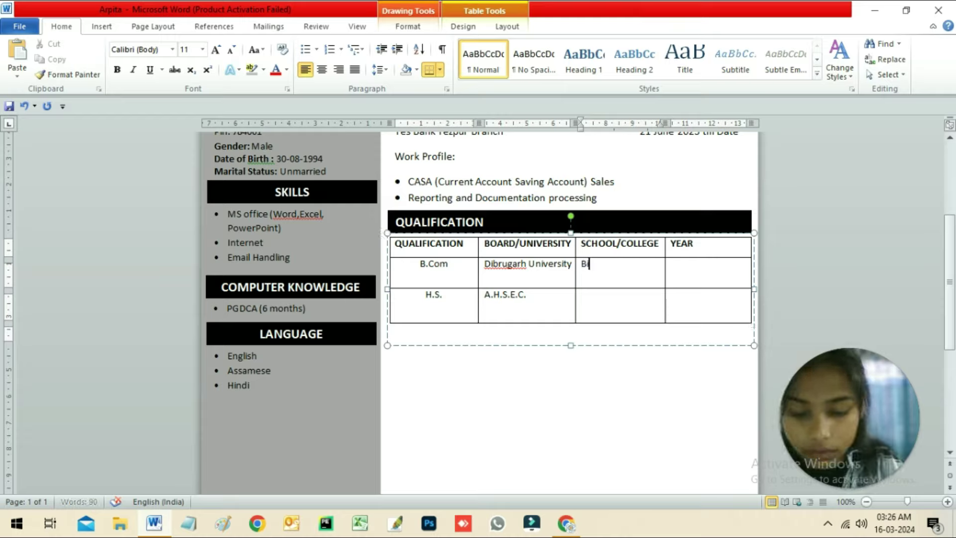
pyautogui.write('upuria')
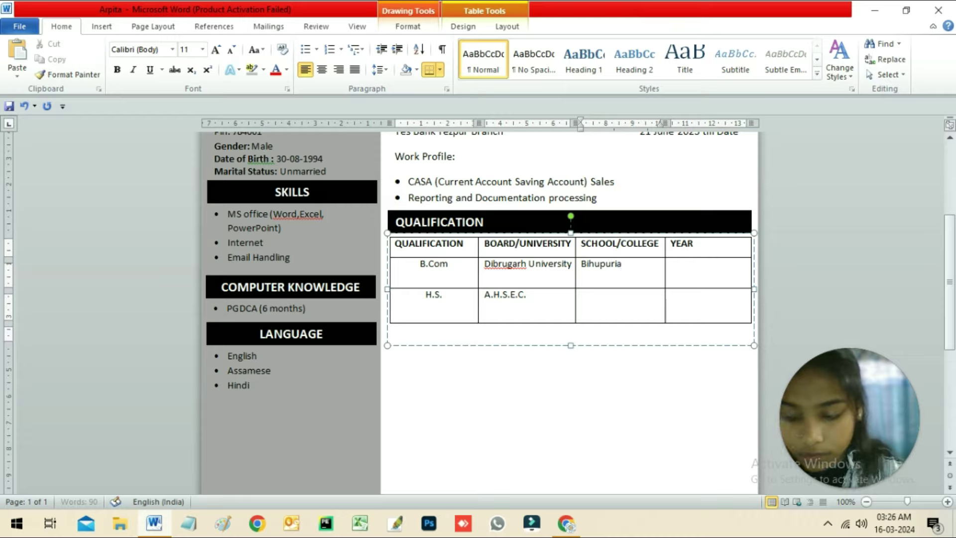
pyautogui.write(' C')
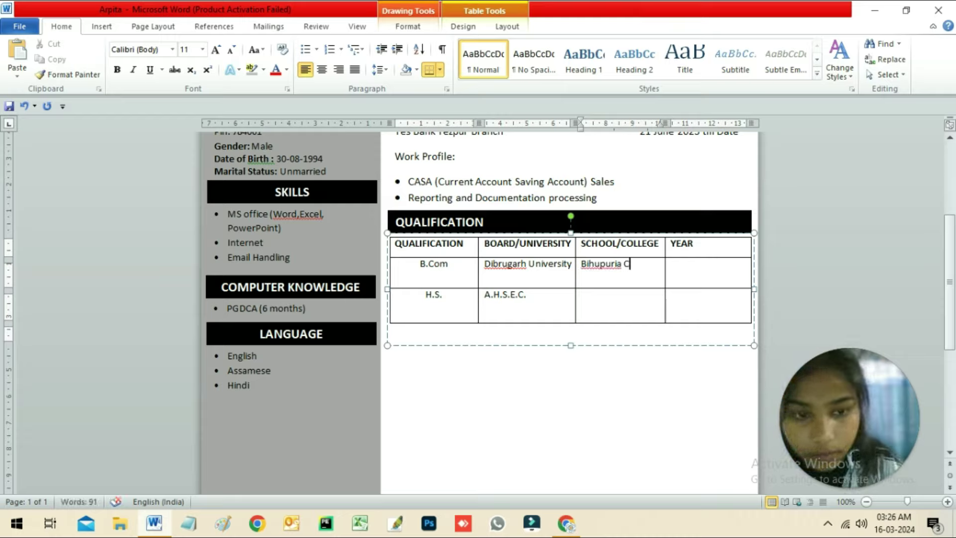
pyautogui.write('ol')
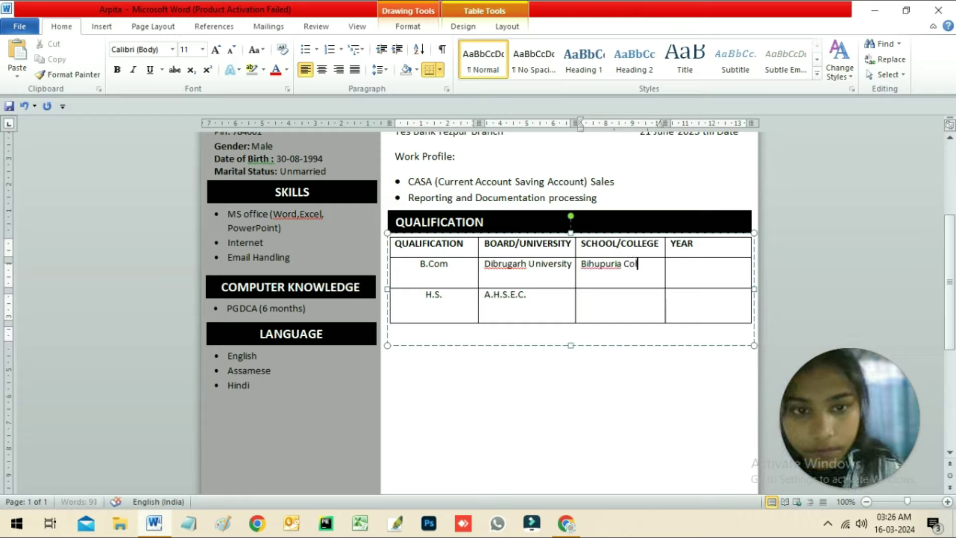
pyautogui.write('l')
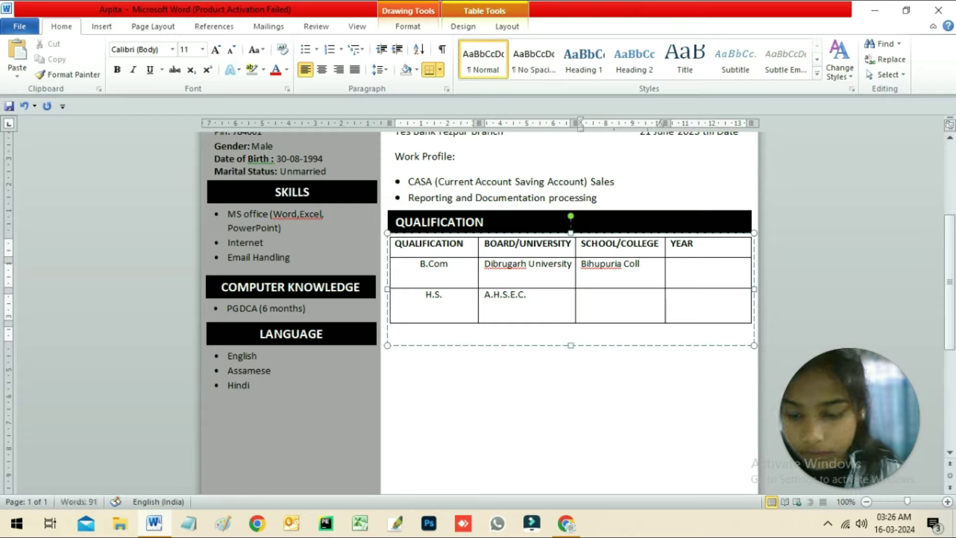
pyautogui.write('ege')
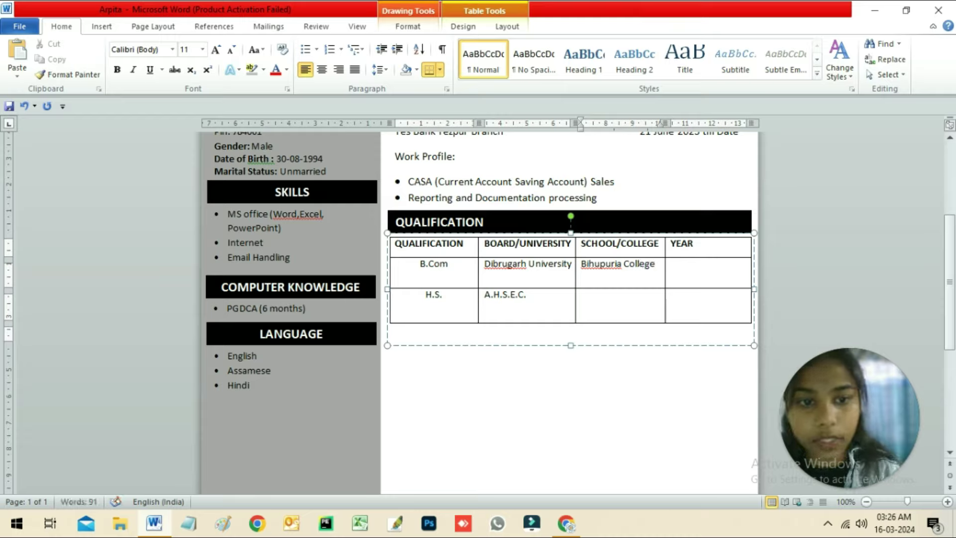
pyautogui.click(597, 304)
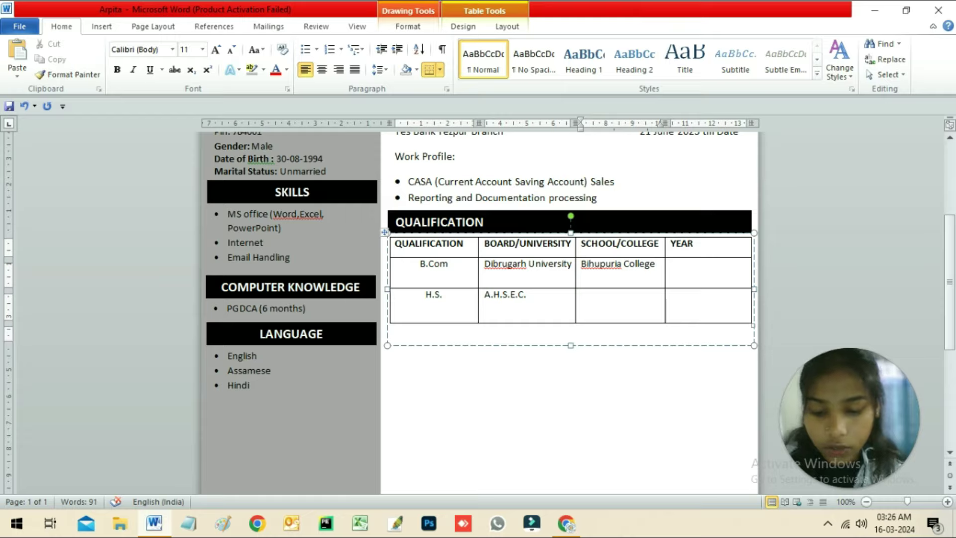
pyautogui.write('Bihup')
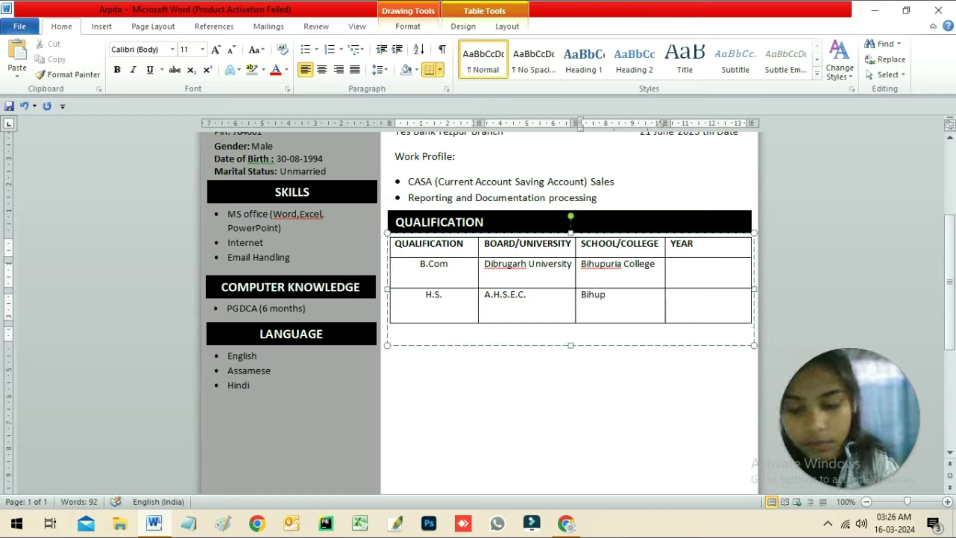
pyautogui.write('ur')
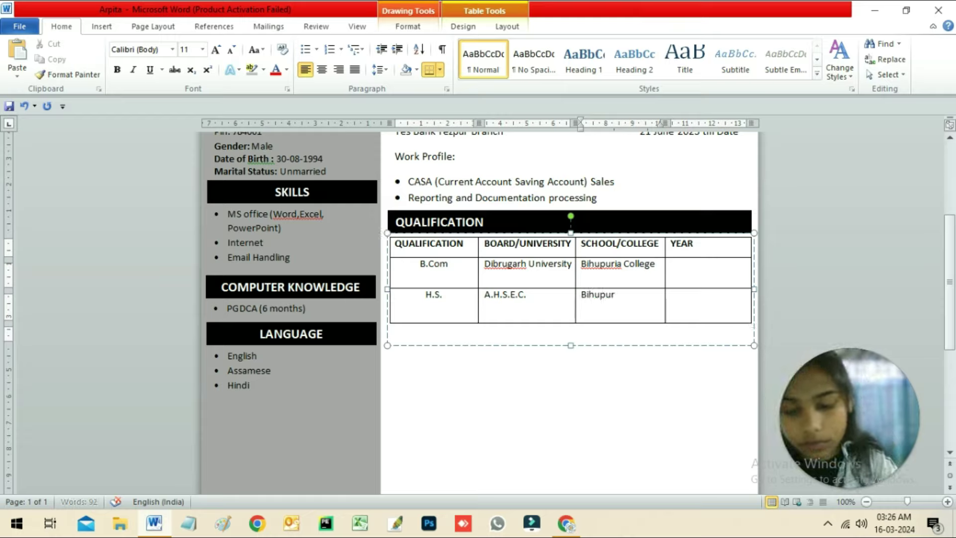
pyautogui.write('ia Colle')
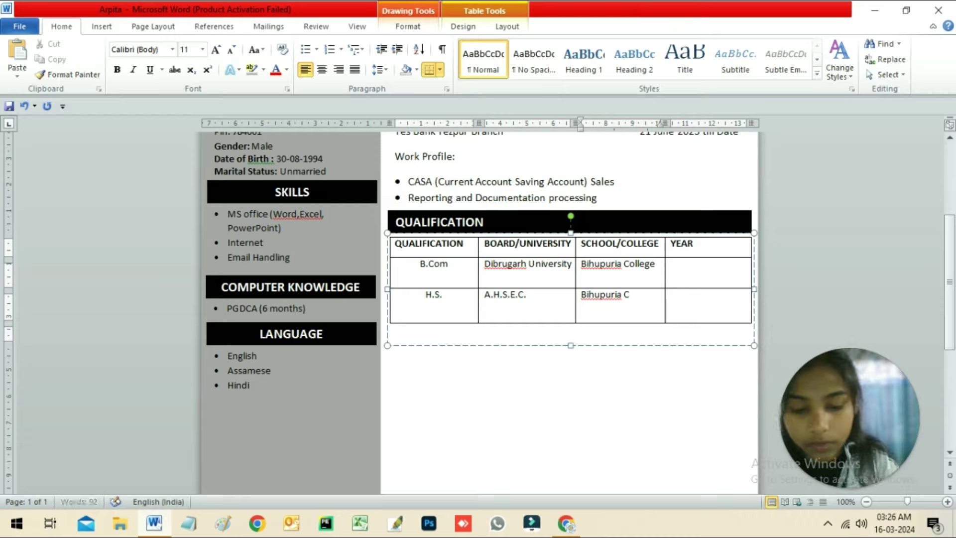
pyautogui.write('ge')
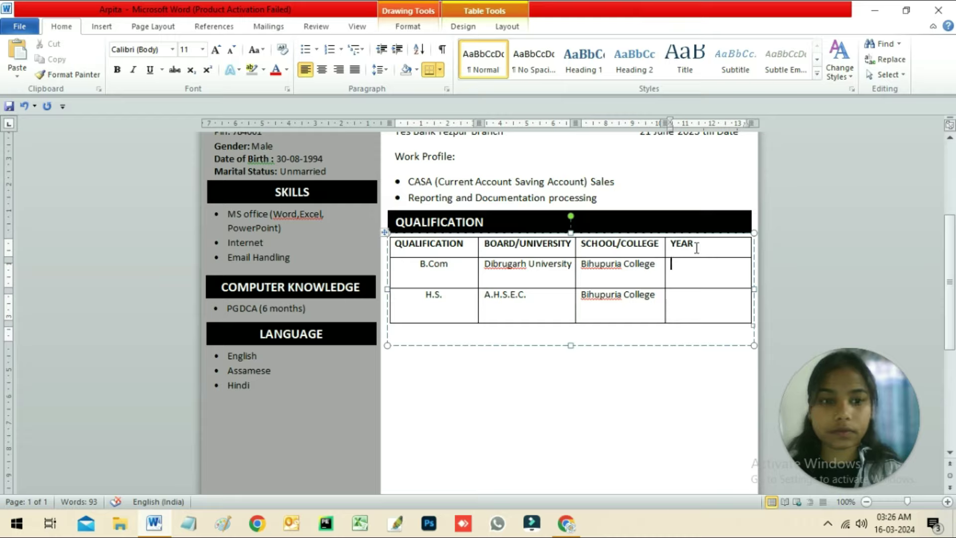
# Enter years 2016 for B.Com and 2012 for H.S., then shorten the table's text box
pyautogui.click(691, 266)
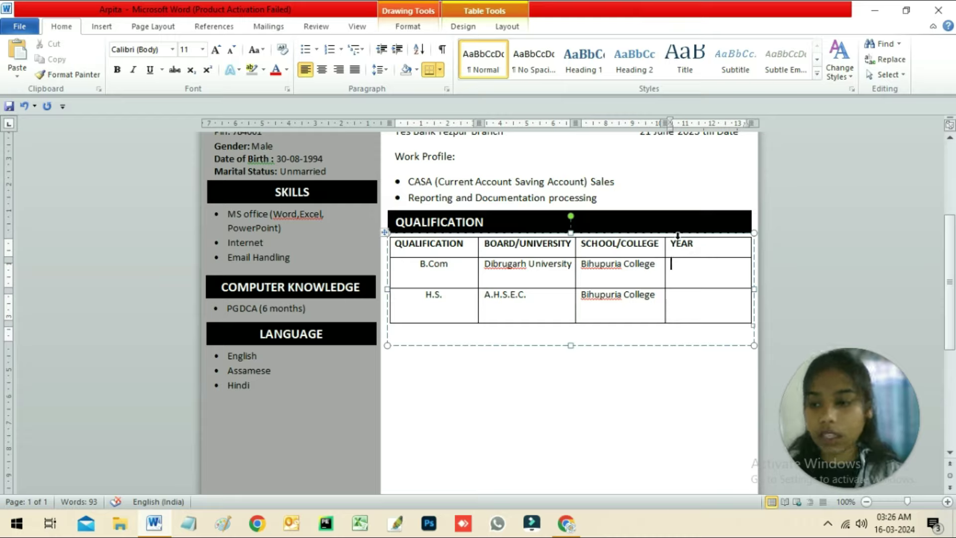
pyautogui.write('2016')
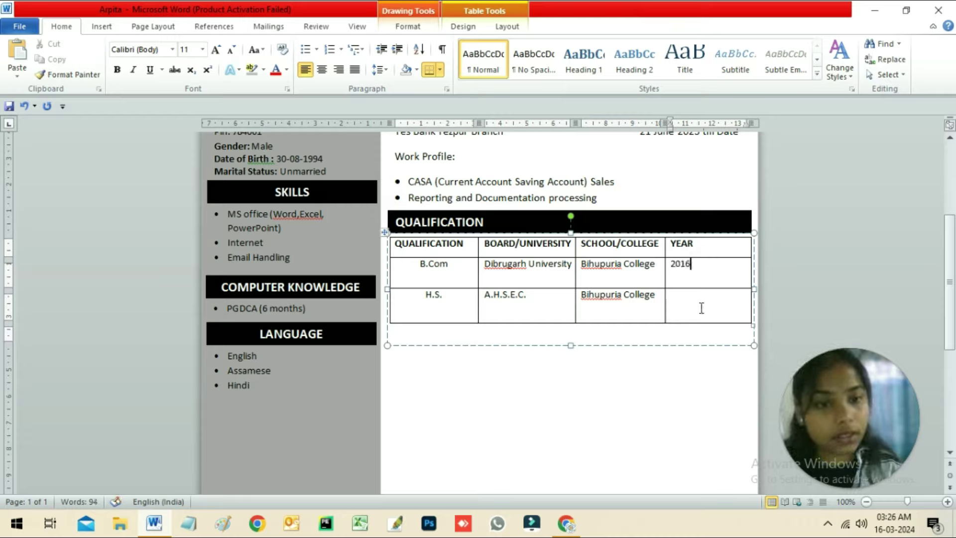
pyautogui.click(698, 307)
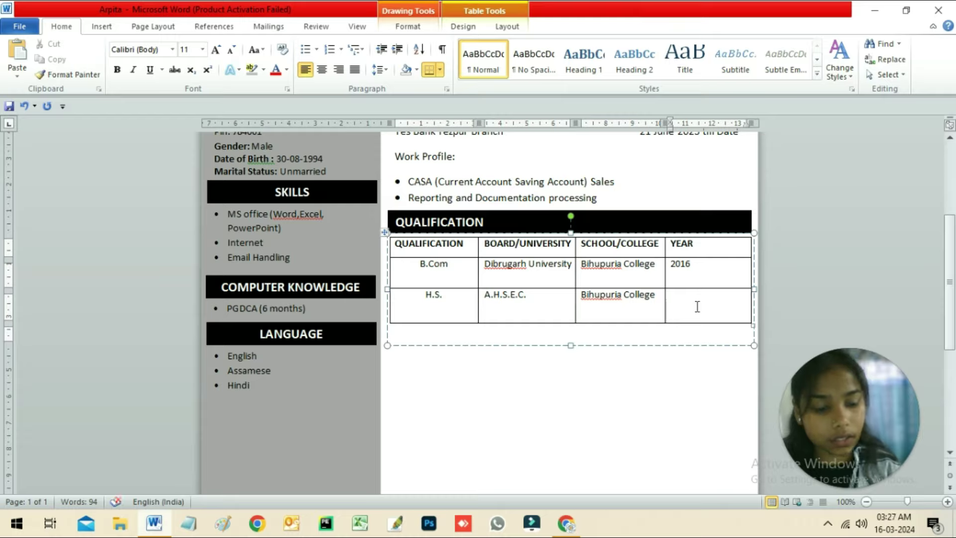
pyautogui.write('20')
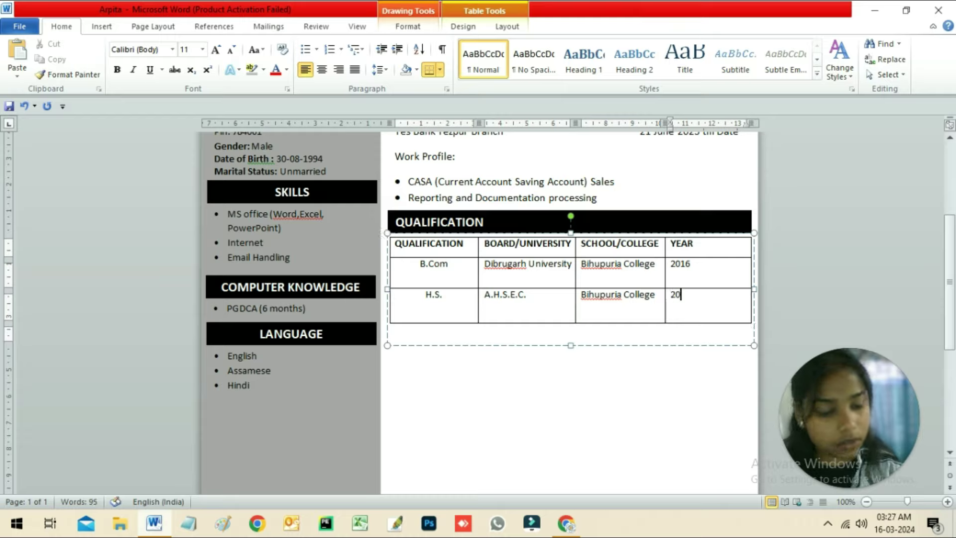
pyautogui.write('12')
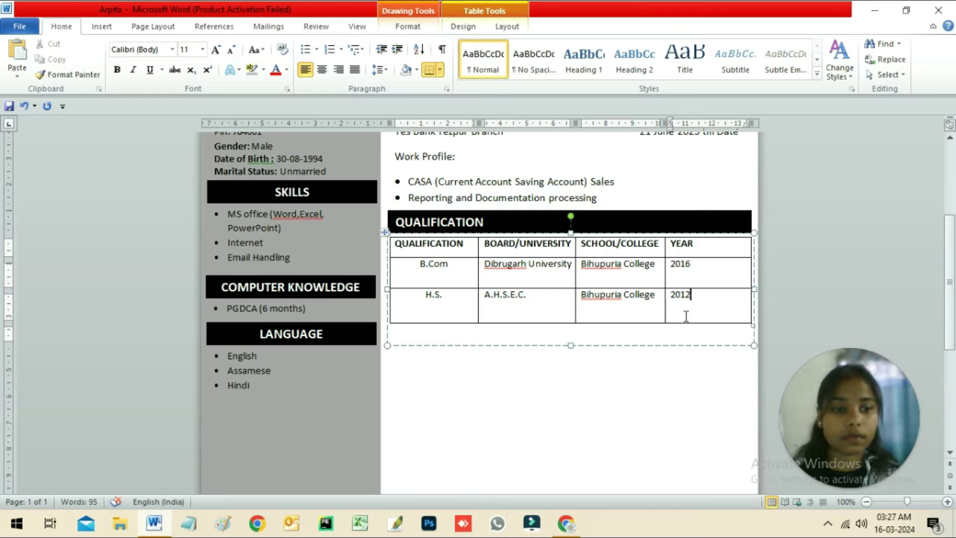
pyautogui.click(573, 346)
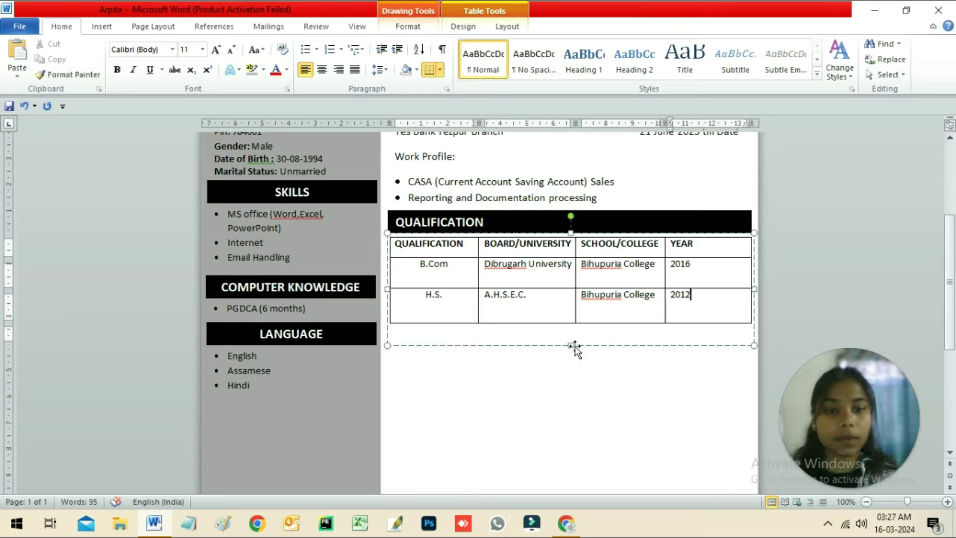
pyautogui.moveTo(572, 345); pyautogui.dragTo(573, 333)
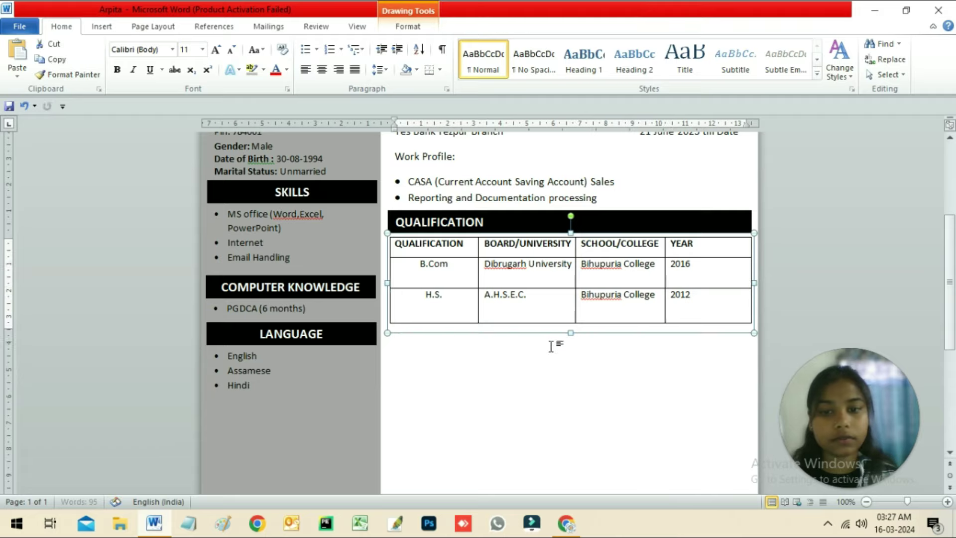
# Scroll down and look through the Shapes gallery without inserting a shape
pyautogui.scroll(-3, 548, 356)
pyautogui.scroll(-1, 539, 381)
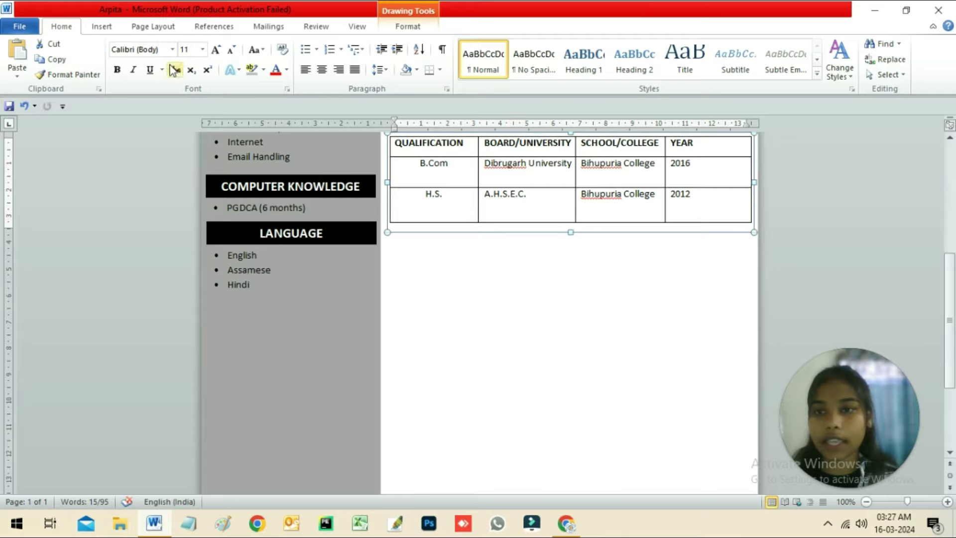
pyautogui.click(101, 27)
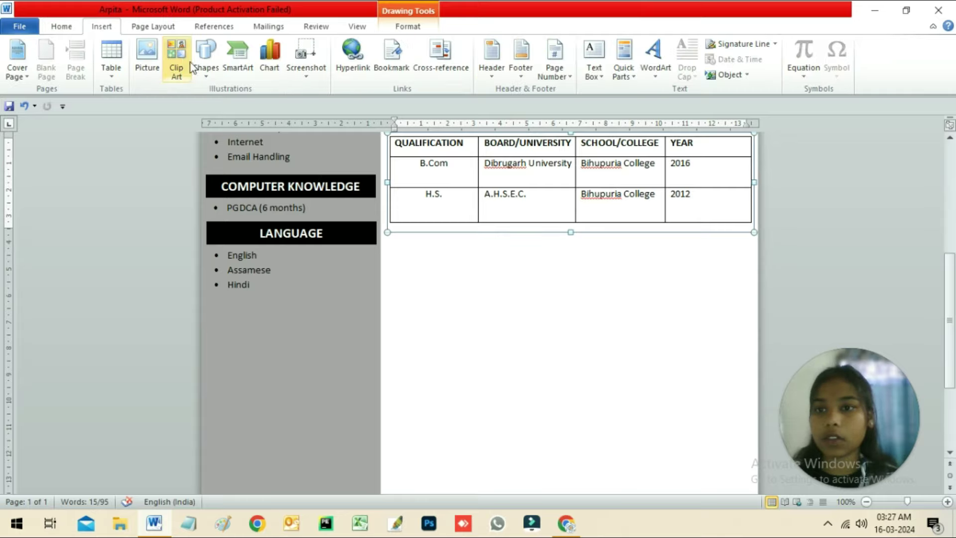
pyautogui.click(205, 52)
pyautogui.click(369, 249)
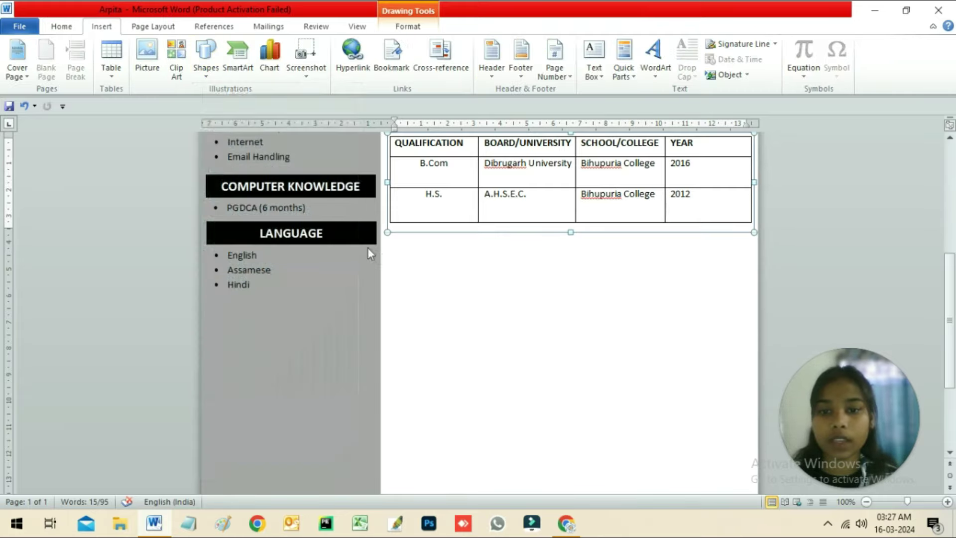
# Copy the LANGUAGE heading bar below the table and stretch it across the right column
pyautogui.rightClick(360, 244)
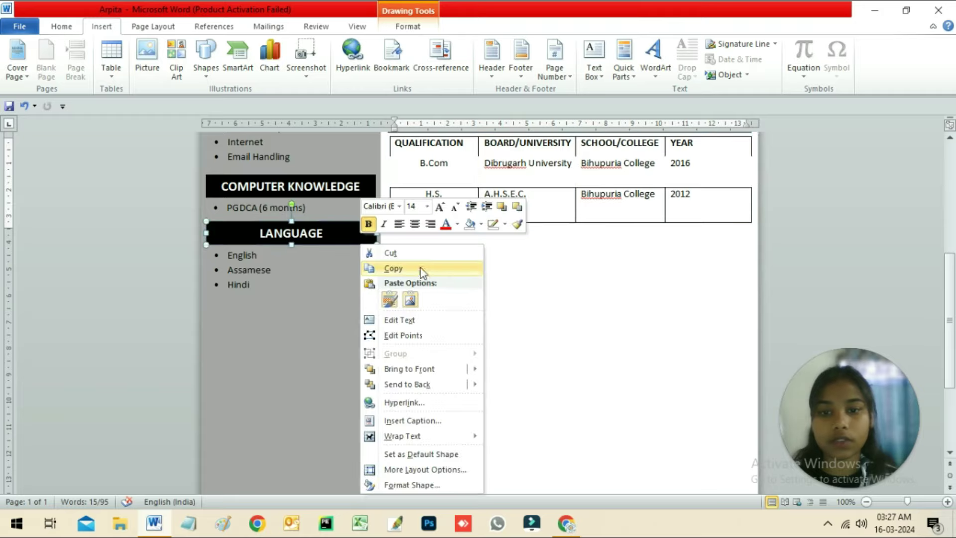
pyautogui.click(409, 269)
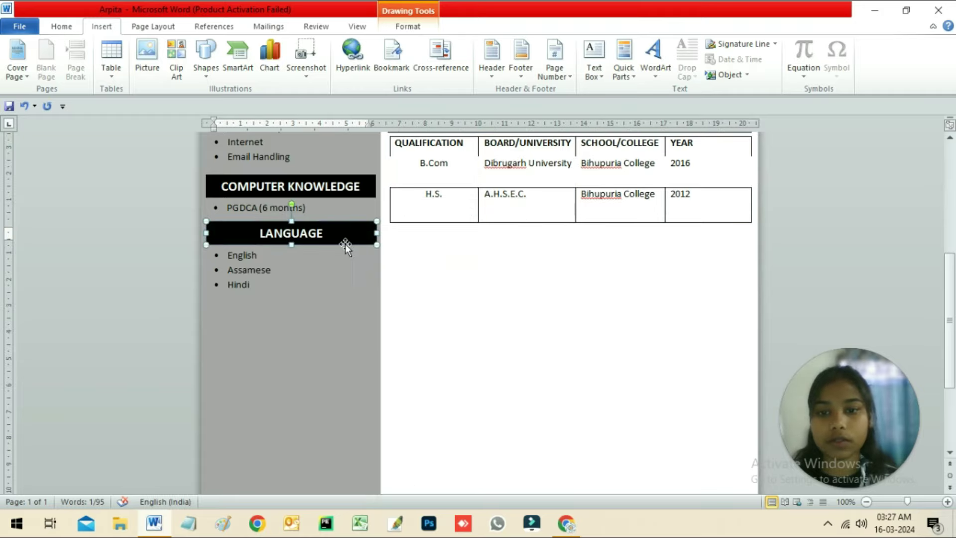
pyautogui.rightClick(346, 244)
pyautogui.click(381, 301)
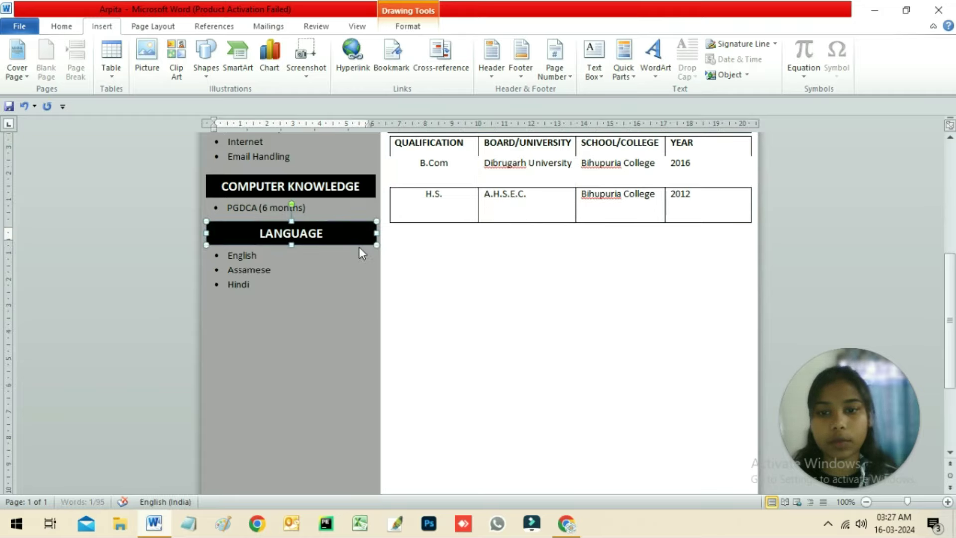
pyautogui.moveTo(367, 256); pyautogui.dragTo(539, 255)
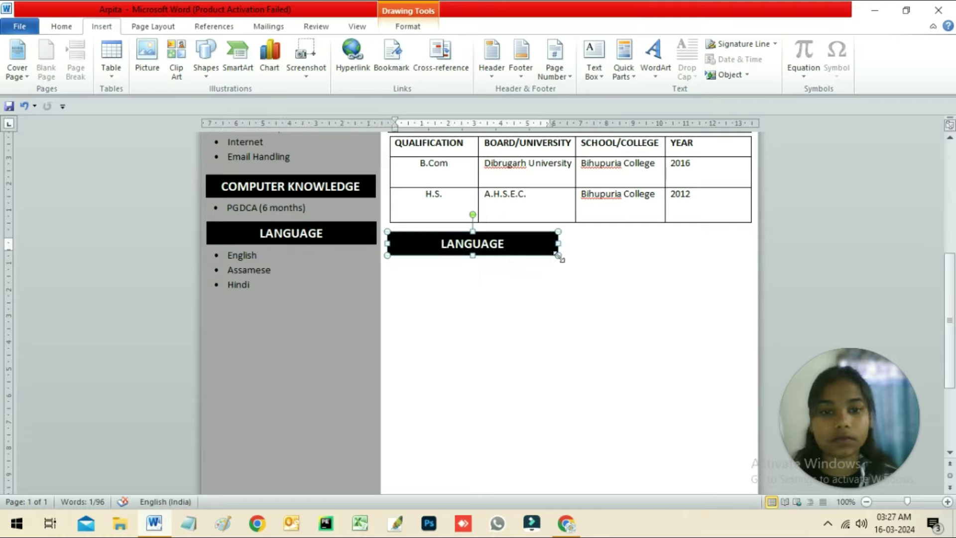
pyautogui.moveTo(557, 256); pyautogui.dragTo(751, 258)
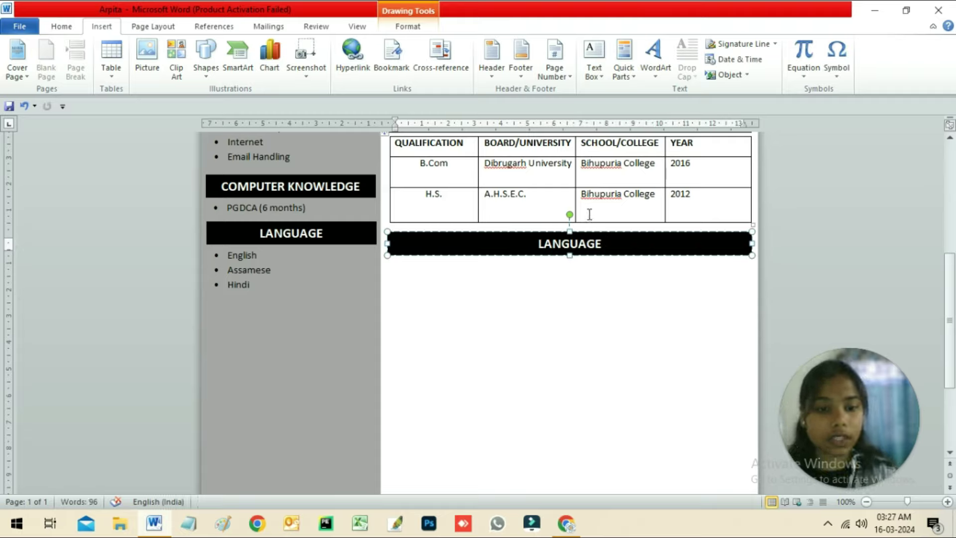
# Change the duplicate heading's text from LANGUAGE to ACHIEVEMENT
pyautogui.doubleClick(579, 244)
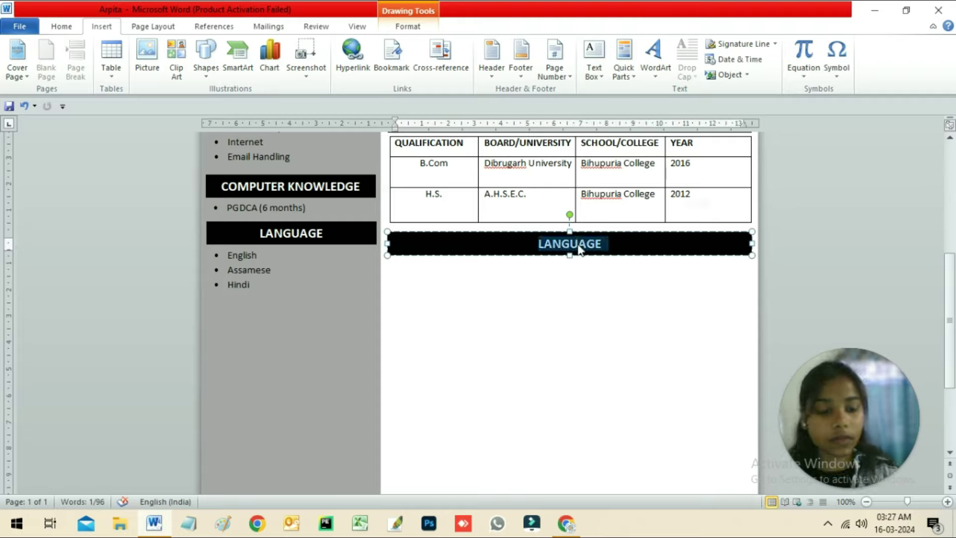
pyautogui.press('Delete')
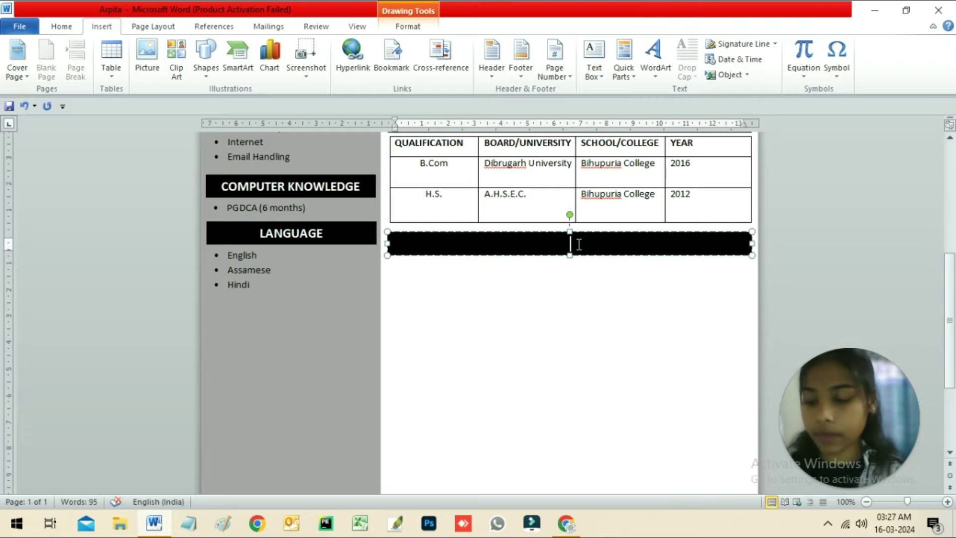
pyautogui.write('A')
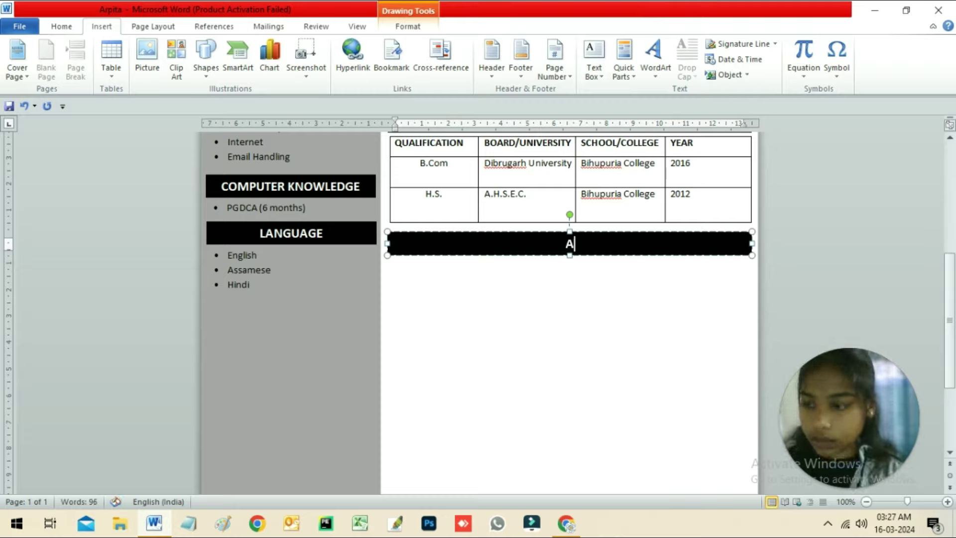
pyautogui.write('CJI')
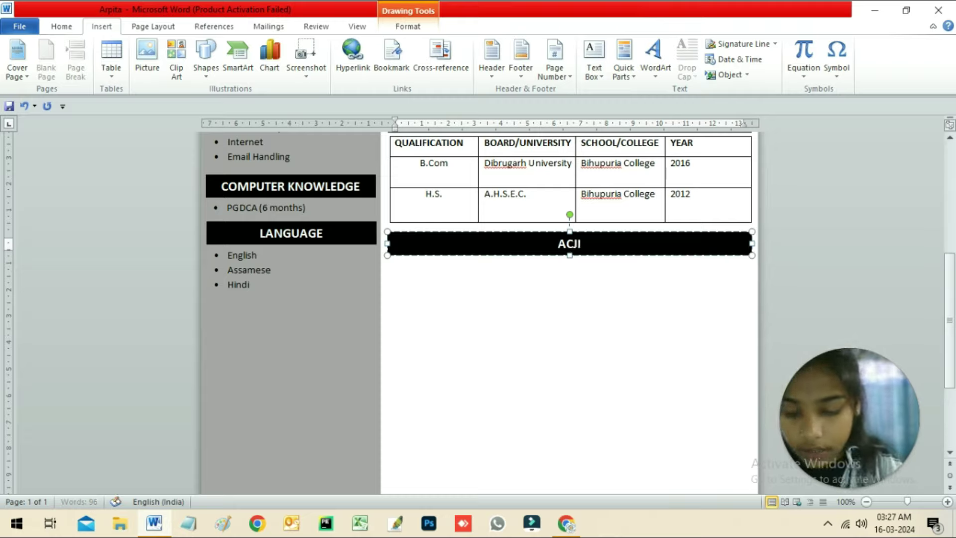
pyautogui.write('VEMEN')
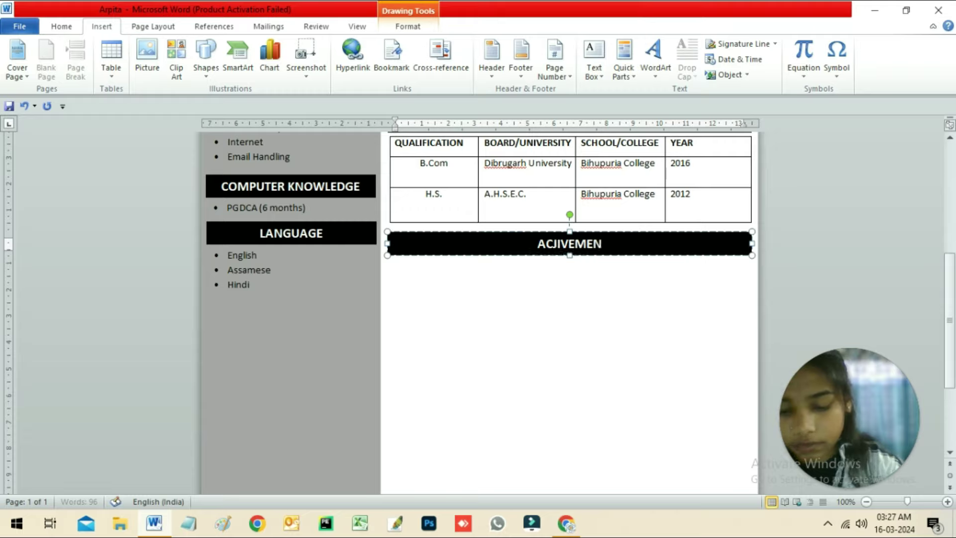
pyautogui.write('T')
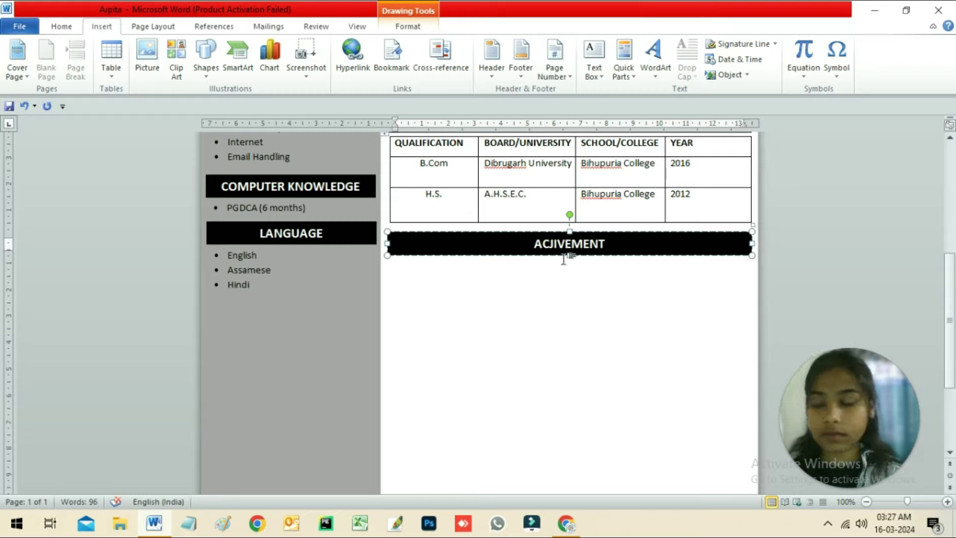
pyautogui.click(555, 244)
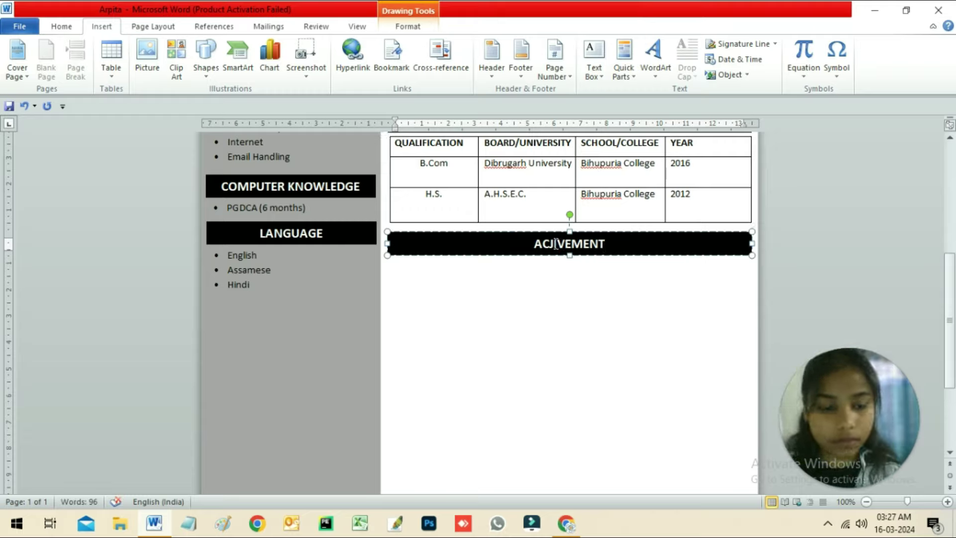
pyautogui.press('BackSpace')
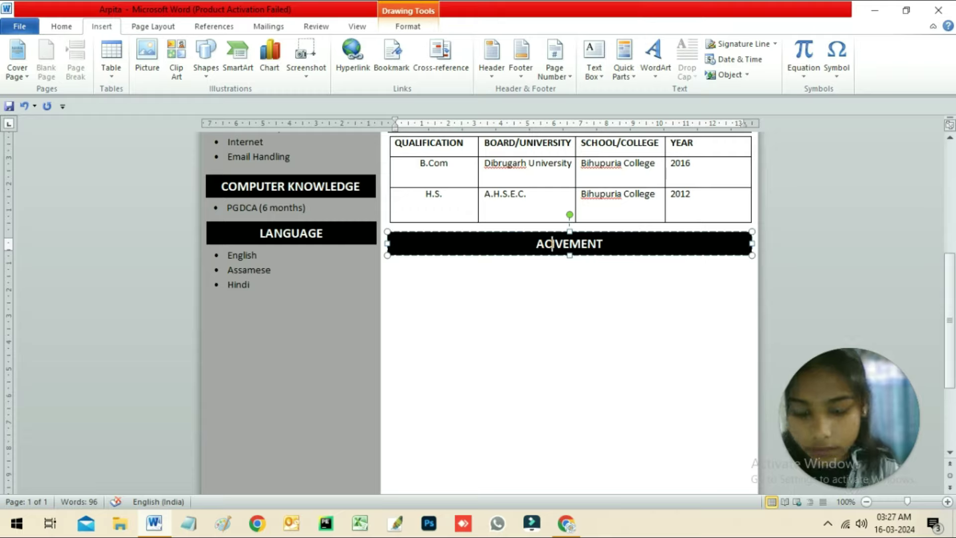
pyautogui.write('HI')
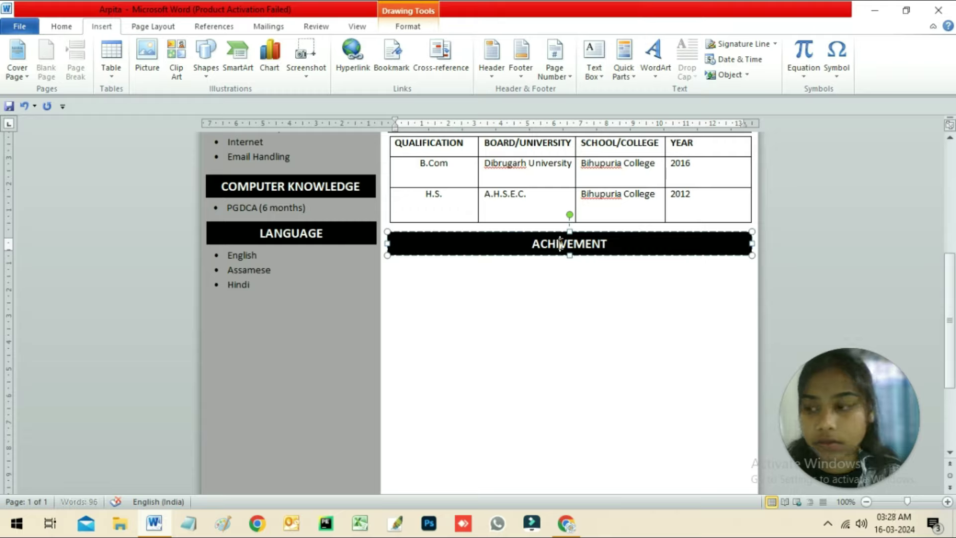
pyautogui.write('E')
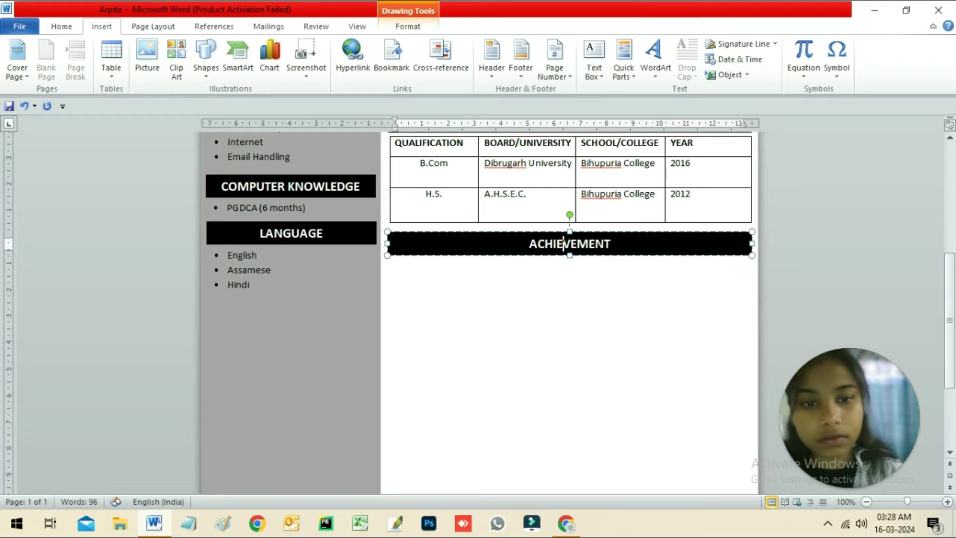
# Left-align the ACHIEVEMENT heading text
pyautogui.moveTo(616, 243); pyautogui.dragTo(529, 244)
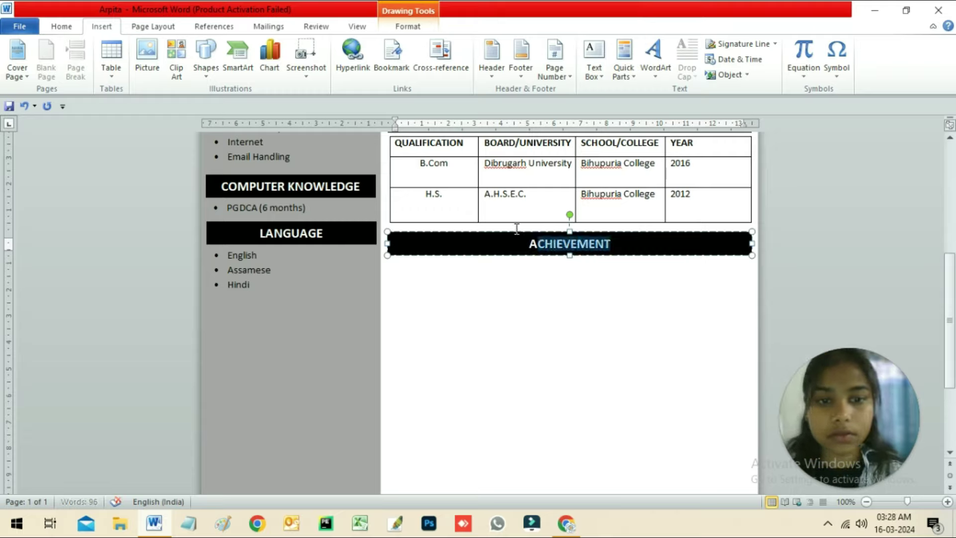
pyautogui.click(61, 26)
pyautogui.click(306, 73)
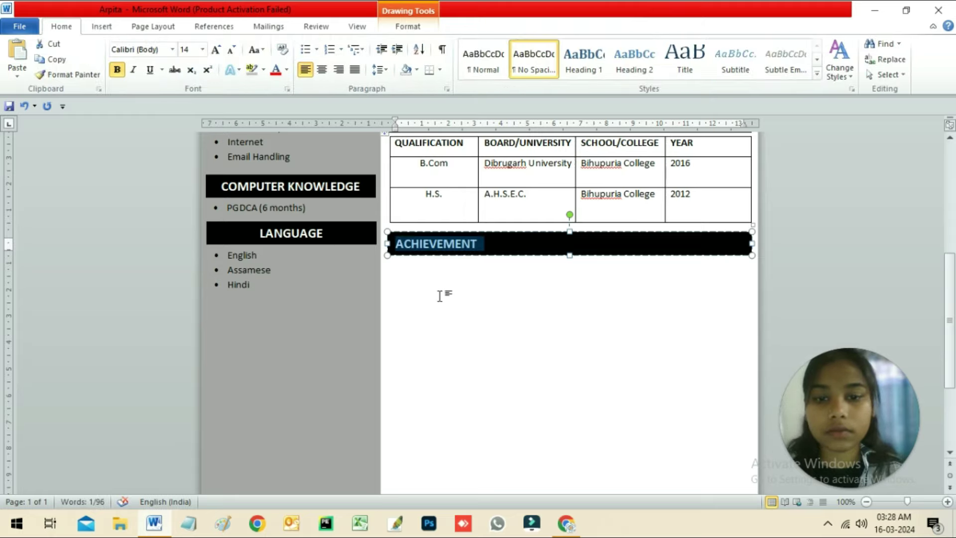
pyautogui.scroll(-3, 439, 296)
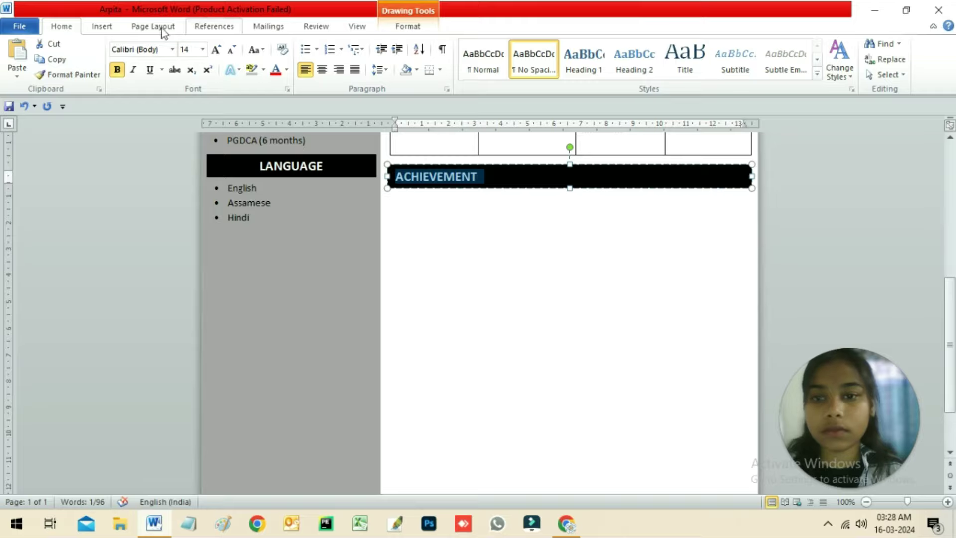
# Draw a text box beneath the ACHIEVEMENT heading and set its outline to No Outline
pyautogui.click(100, 27)
pyautogui.click(212, 70)
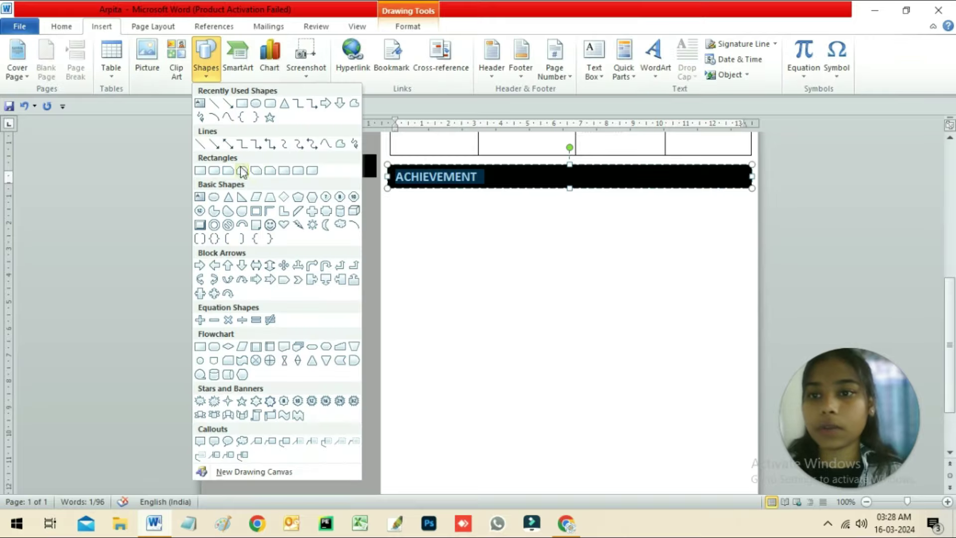
pyautogui.click(200, 103)
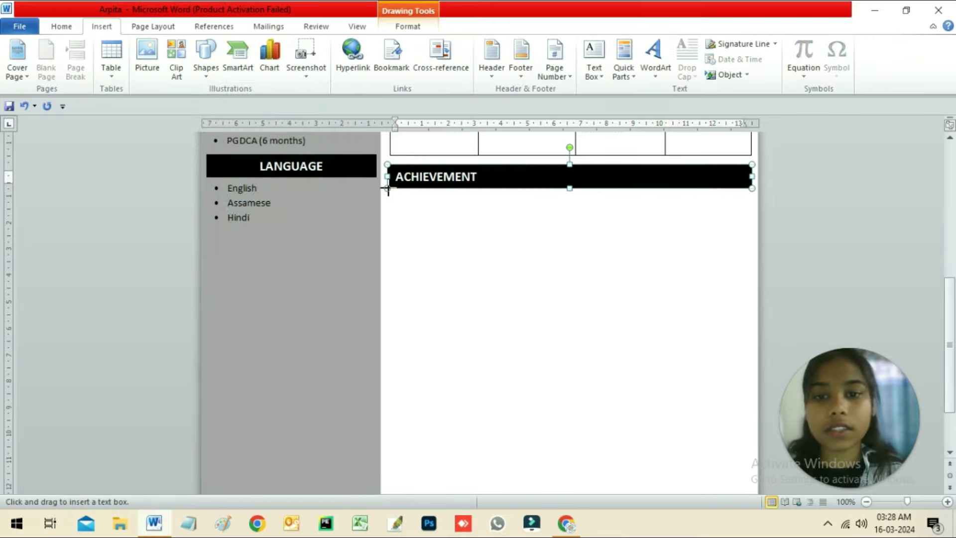
pyautogui.moveTo(388, 189); pyautogui.dragTo(751, 306)
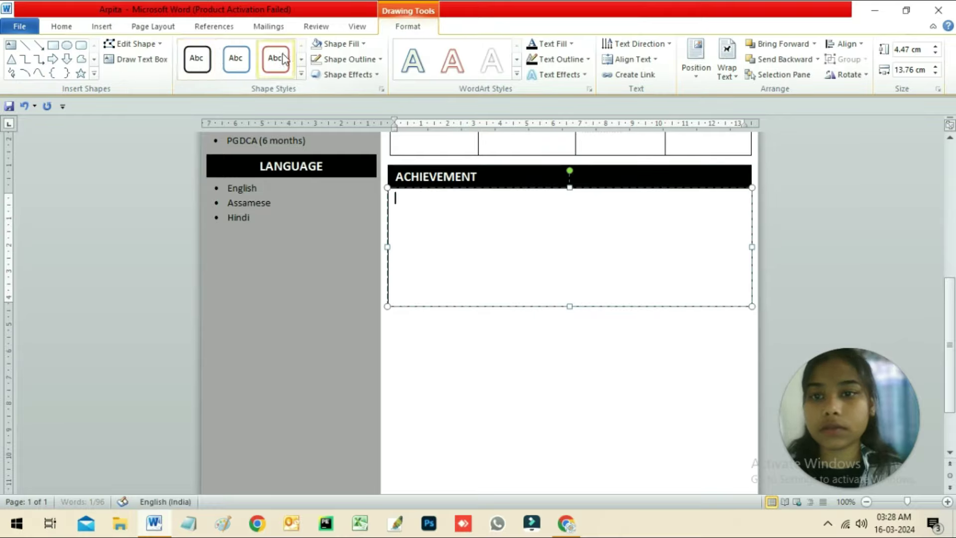
pyautogui.click(351, 59)
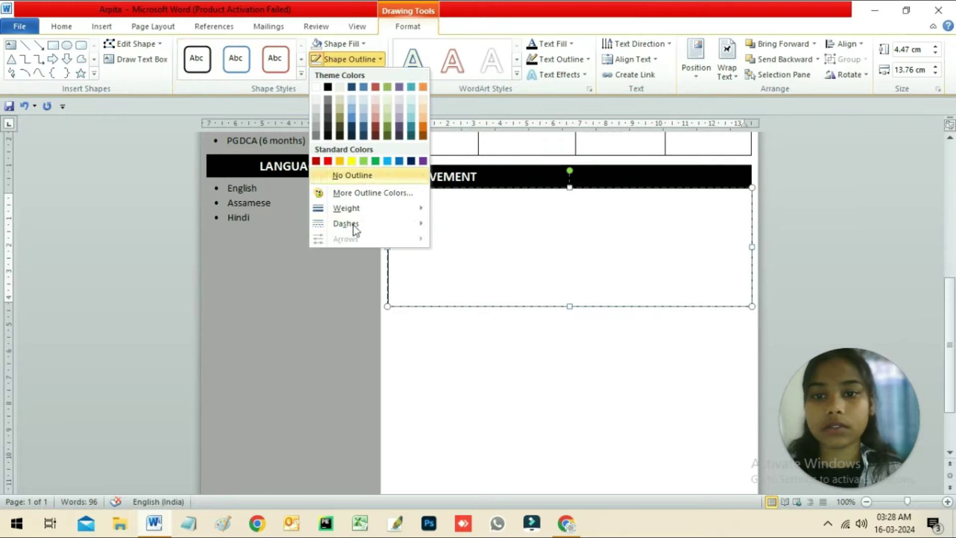
pyautogui.click(335, 173)
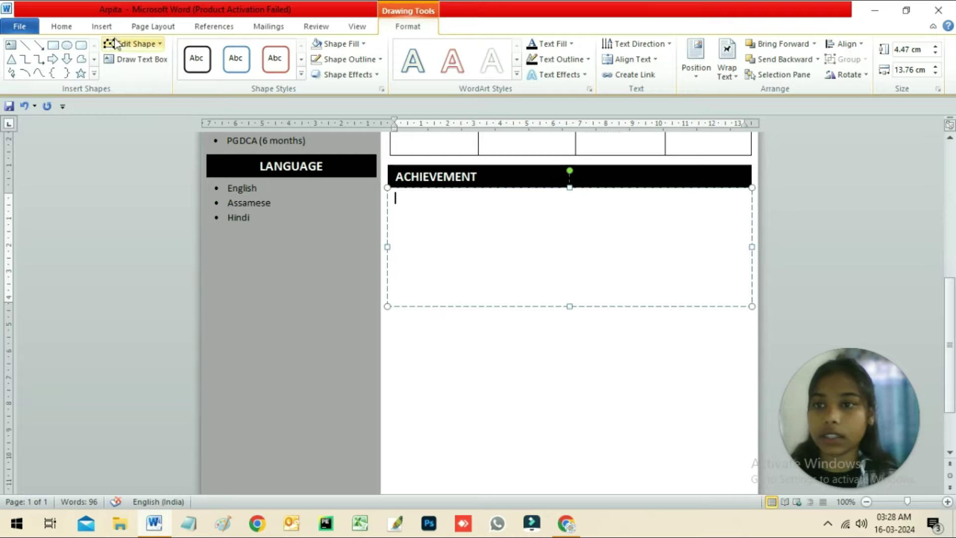
pyautogui.click(63, 26)
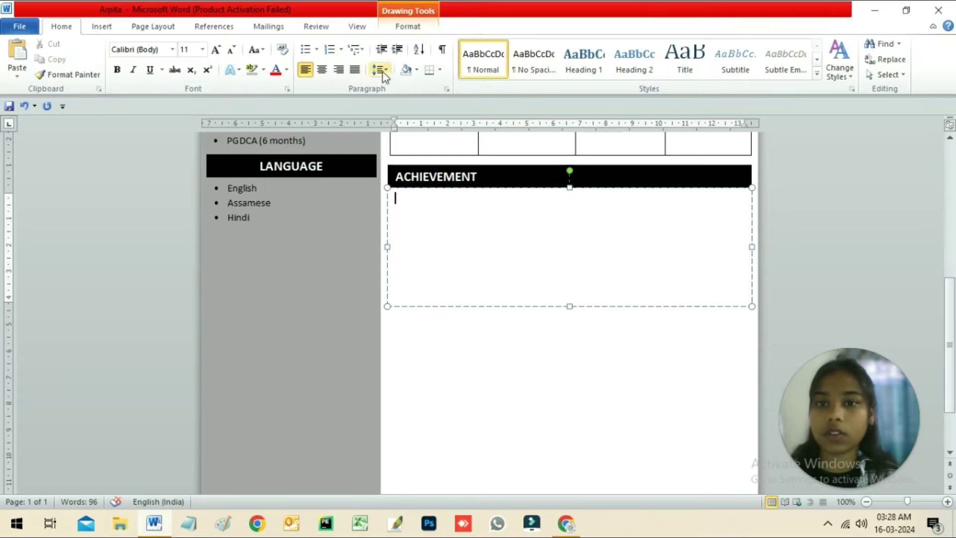
# Start a numbered list in the text box and move its ruler indent left so the number sits closer to the edge
pyautogui.click(331, 56)
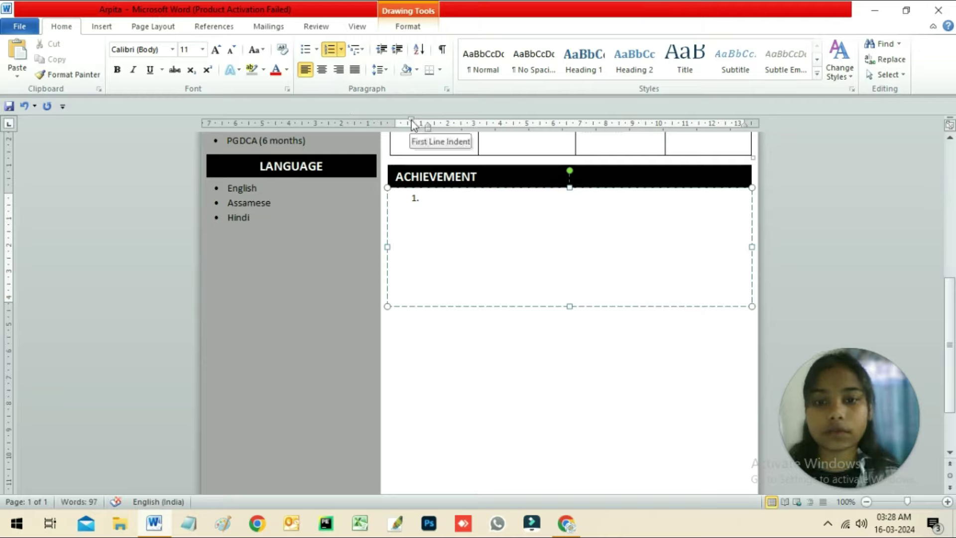
pyautogui.moveTo(411, 123); pyautogui.dragTo(402, 121)
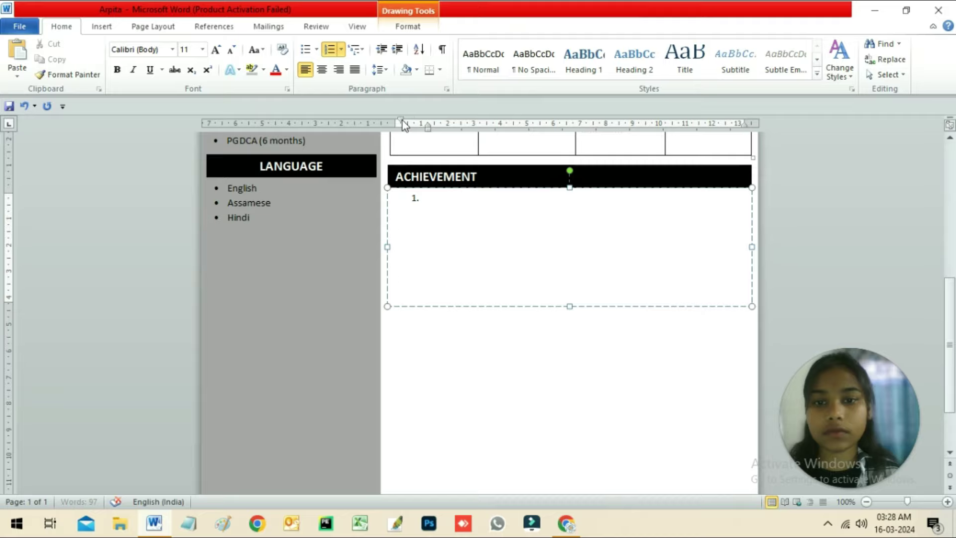
pyautogui.scroll(1, 463, 324)
pyautogui.scroll(7, 459, 321)
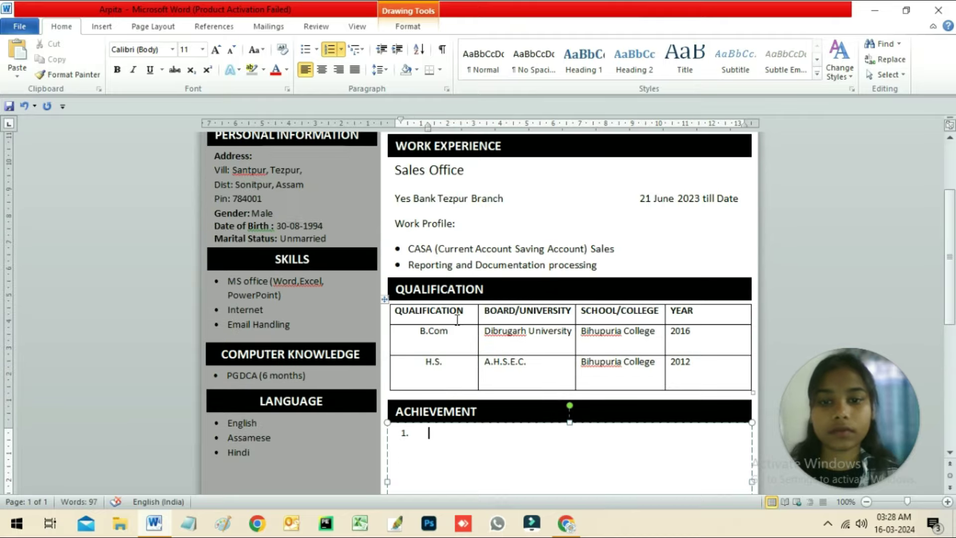
pyautogui.scroll(-5, 457, 317)
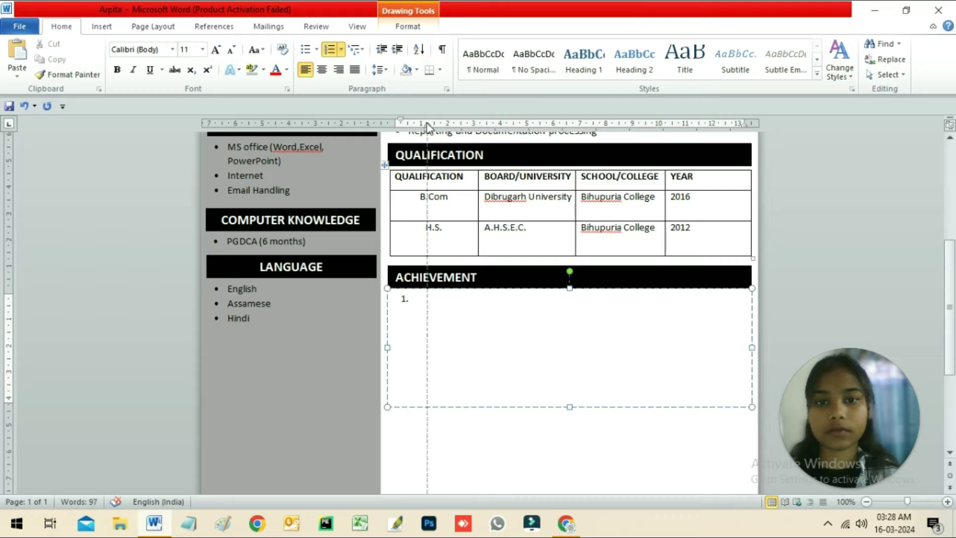
pyautogui.moveTo(427, 127); pyautogui.dragTo(422, 126)
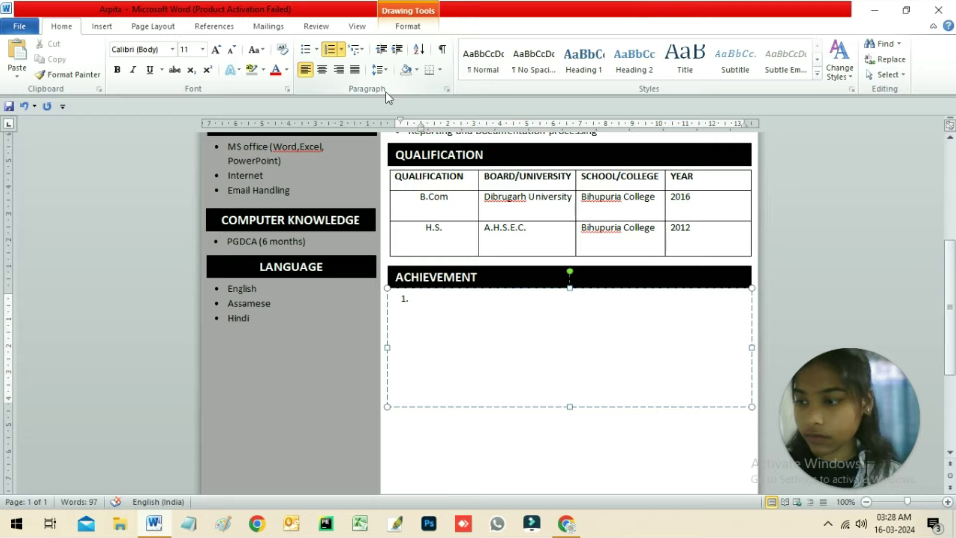
# List the Award of Excellence (Tezpur Cluster, Dec 2022) and the Nov 2022 life insurance award
pyautogui.write('Aw')
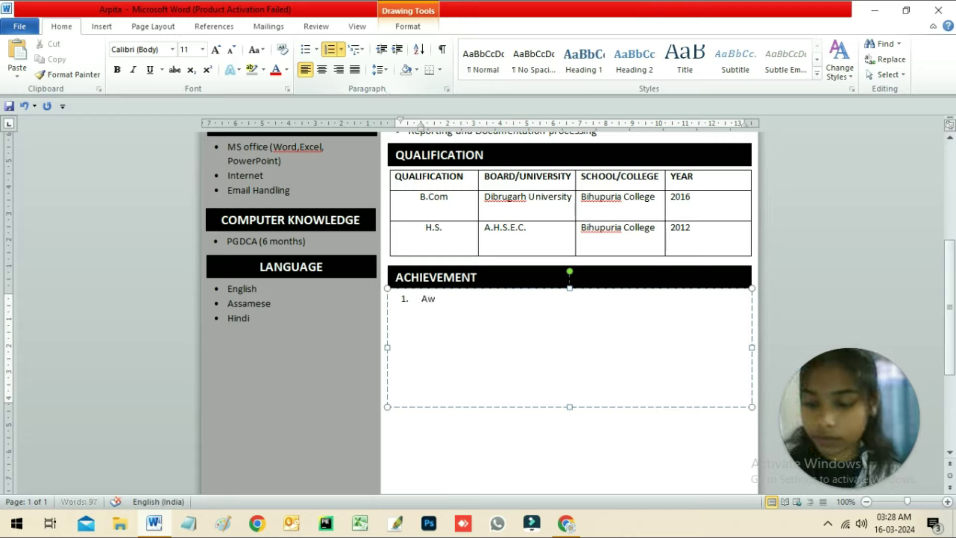
pyautogui.write('ar')
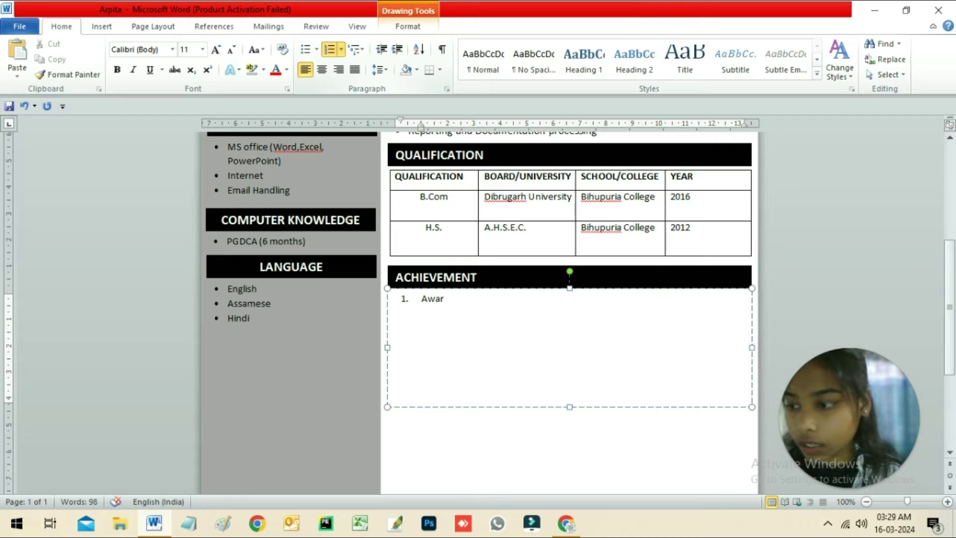
pyautogui.write('d o')
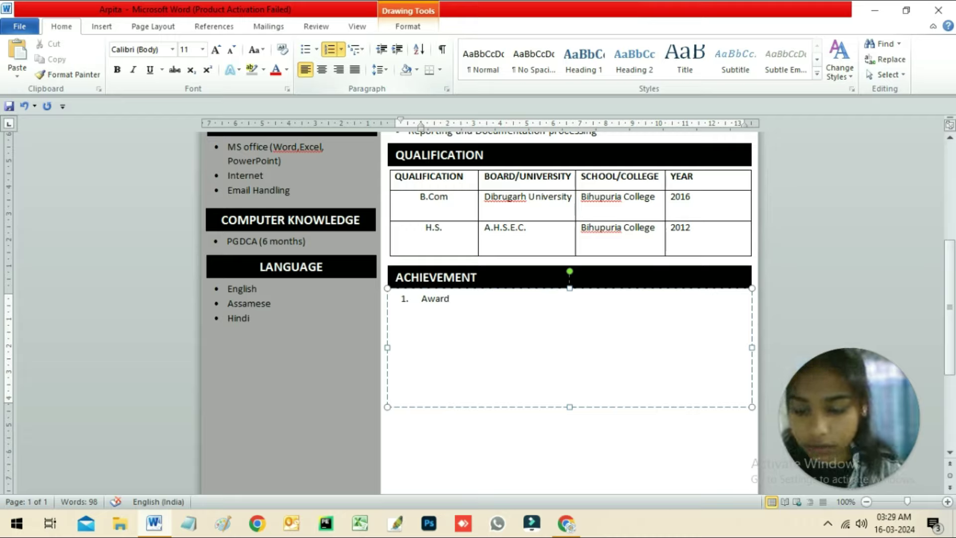
pyautogui.write('f ')
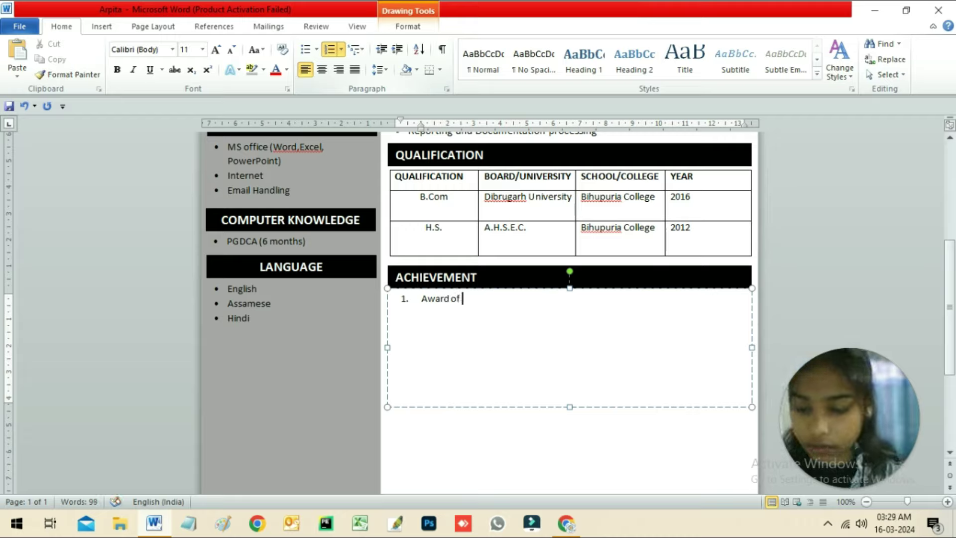
pyautogui.write('E')
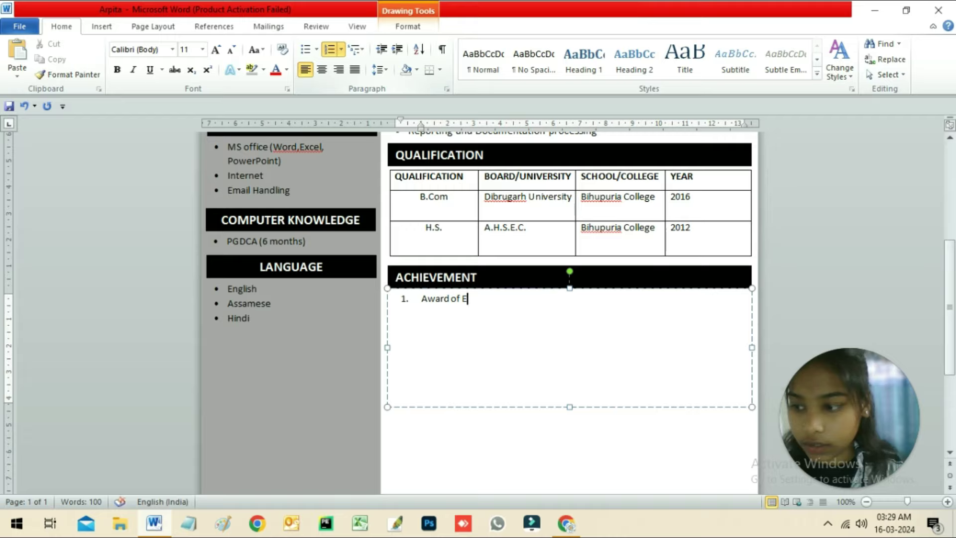
pyautogui.write('xec')
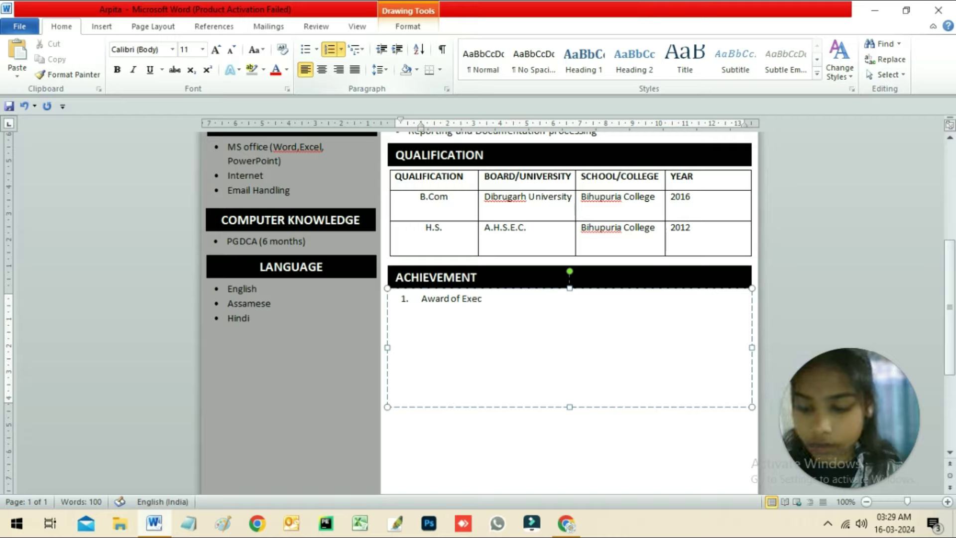
pyautogui.write('ell')
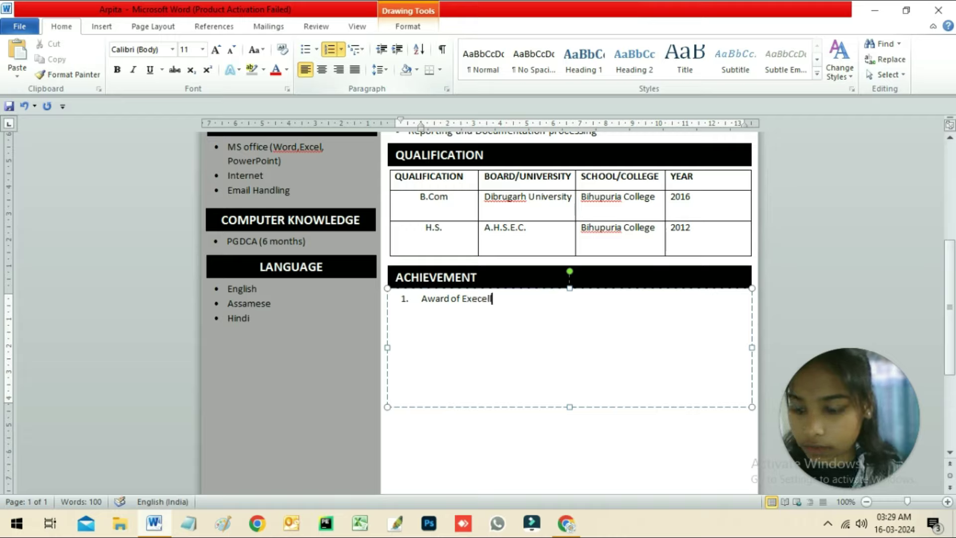
pyautogui.write('ence')
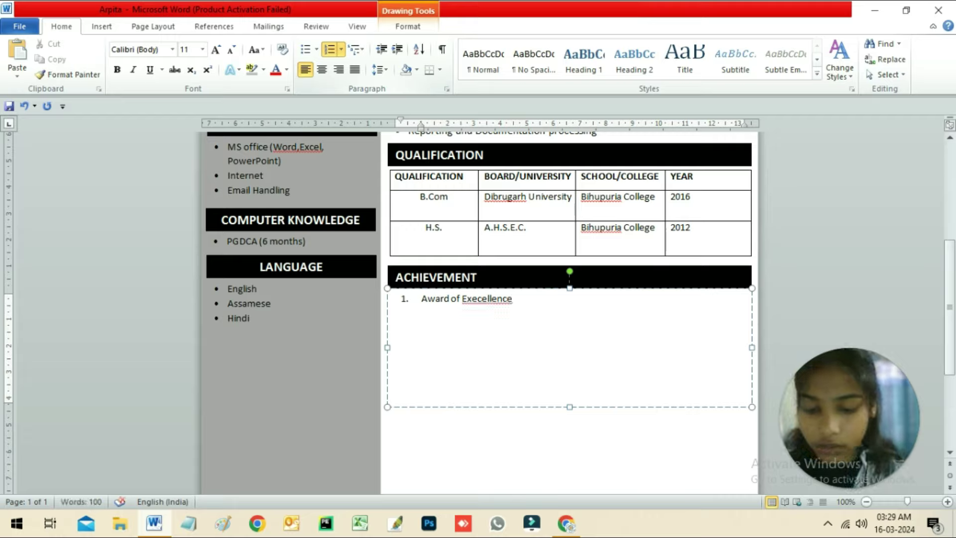
pyautogui.write(' with')
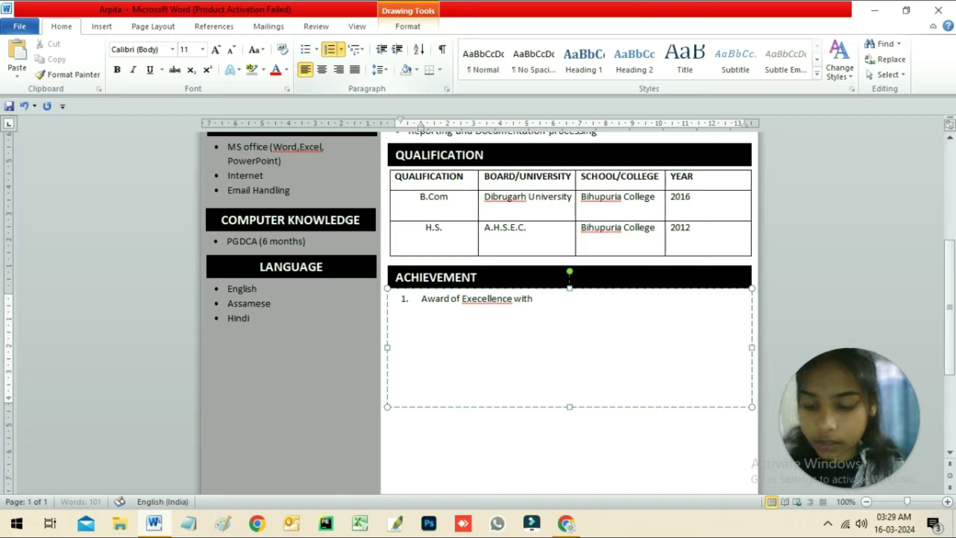
pyautogui.write(' Rh (')
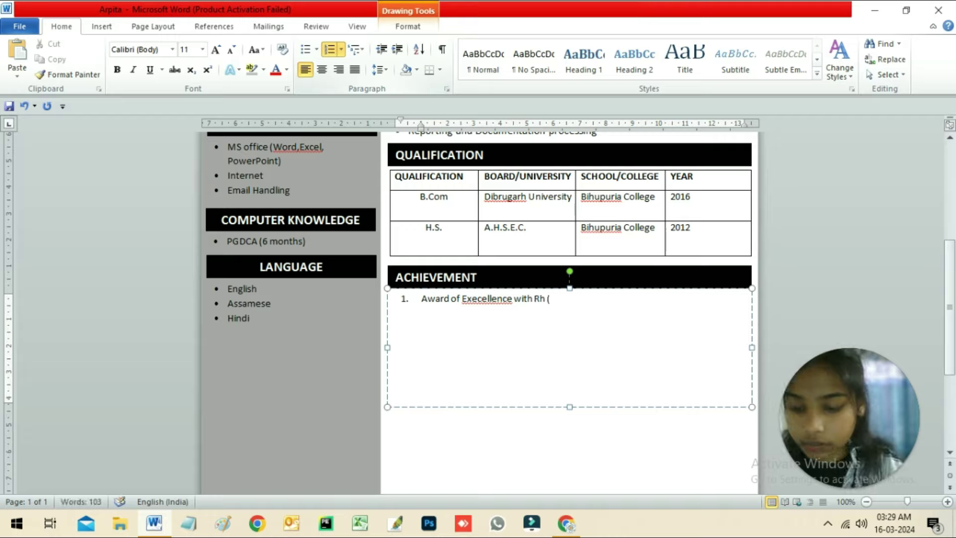
pyautogui.write('Tezpur')
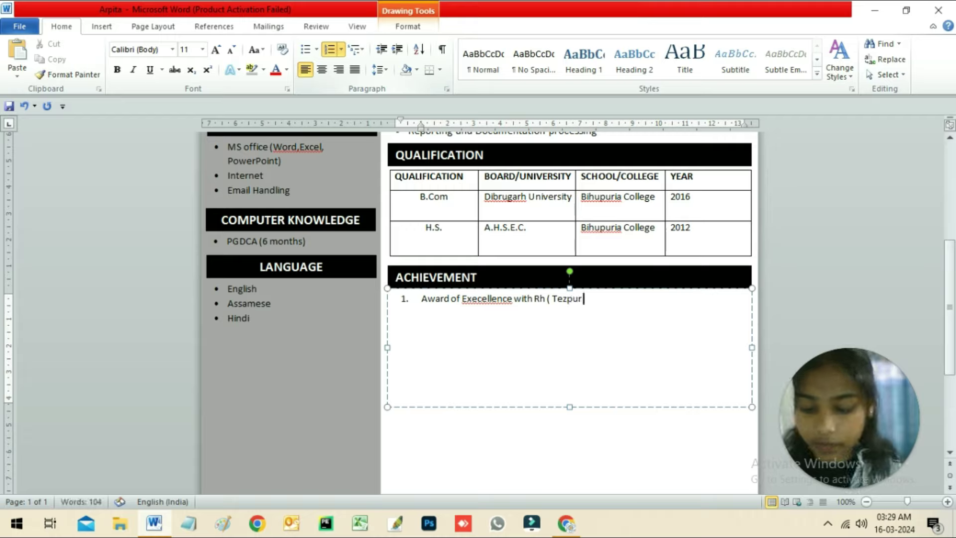
pyautogui.write(' Clust')
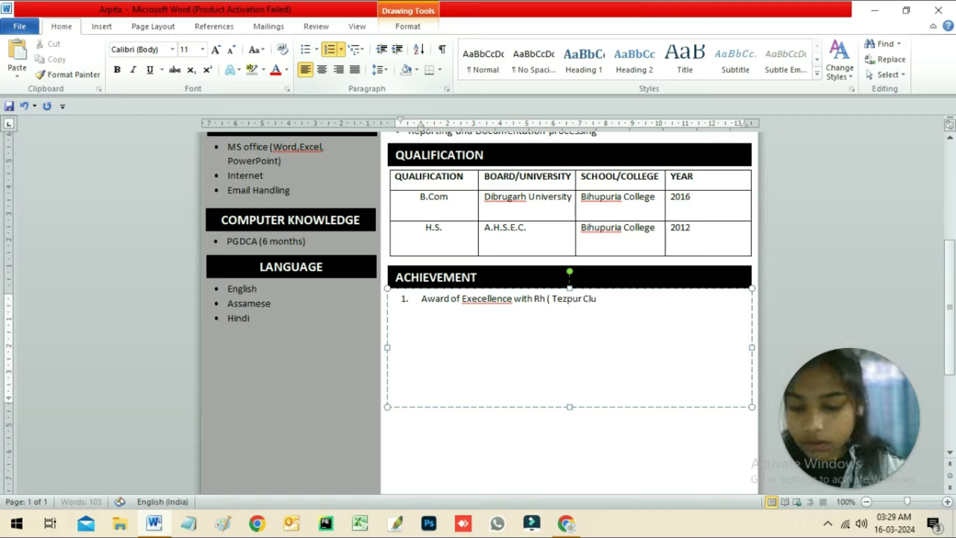
pyautogui.write('er ')
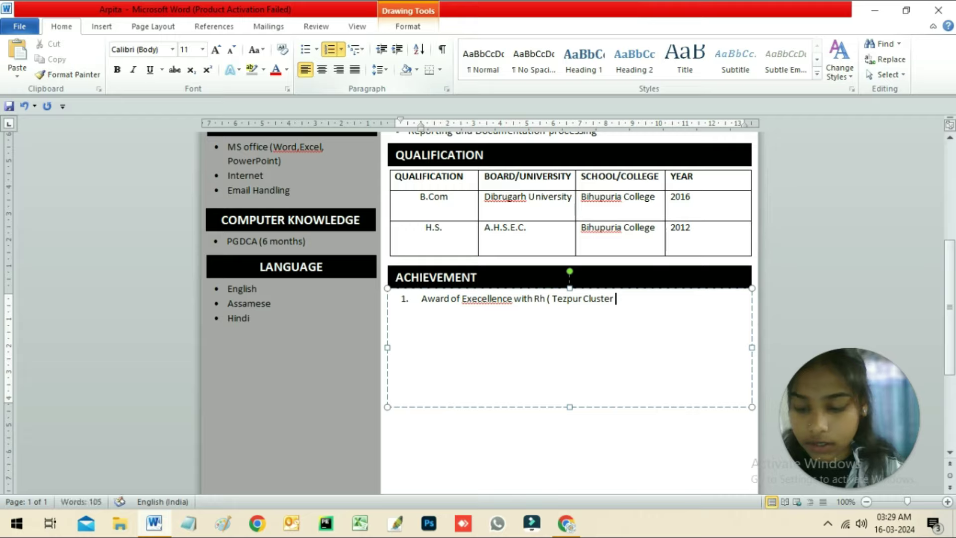
pyautogui.write('Dec')
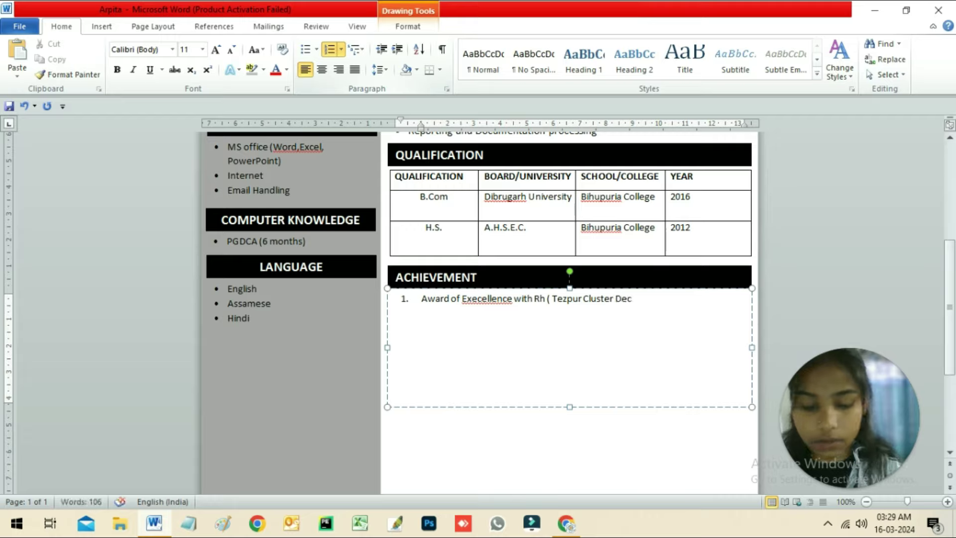
pyautogui.write(' 2')
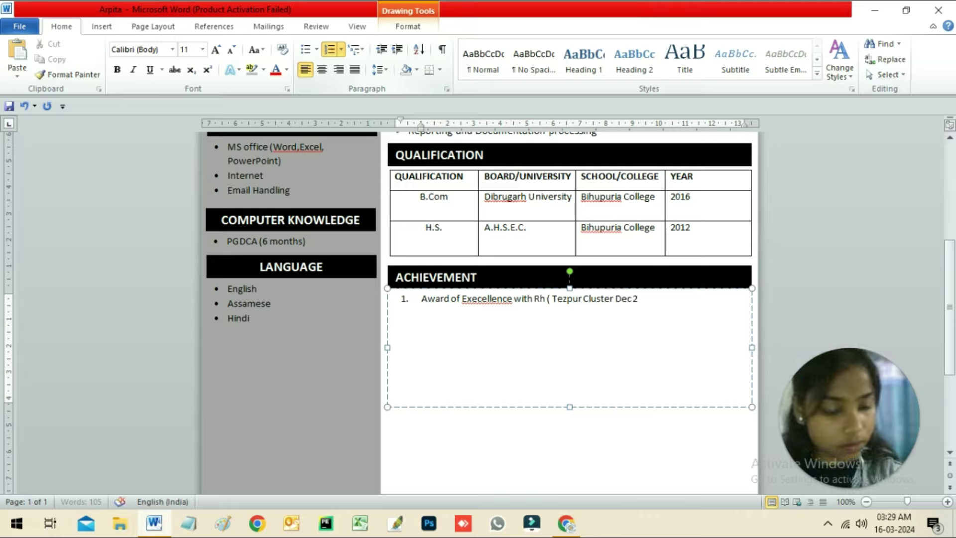
pyautogui.write('0')
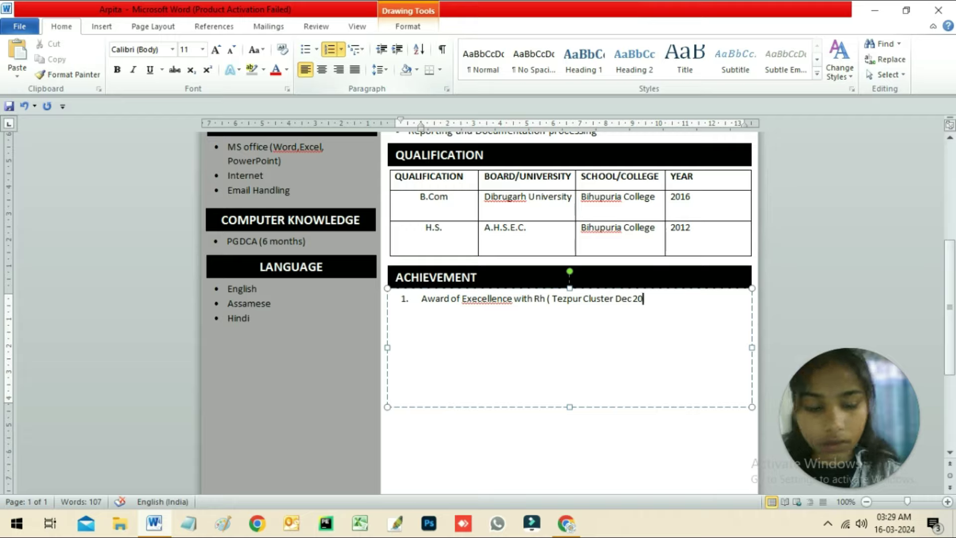
pyautogui.write('22)')
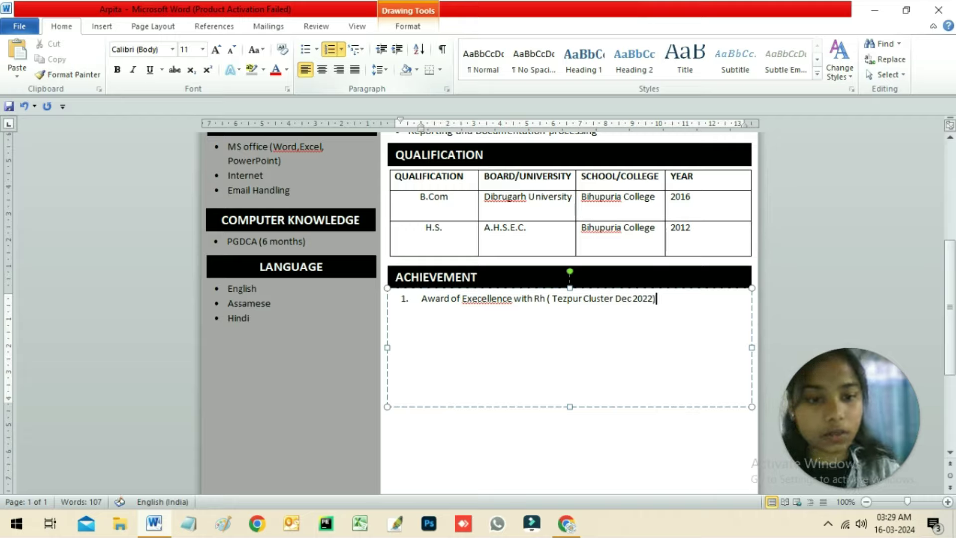
pyautogui.press('Return')
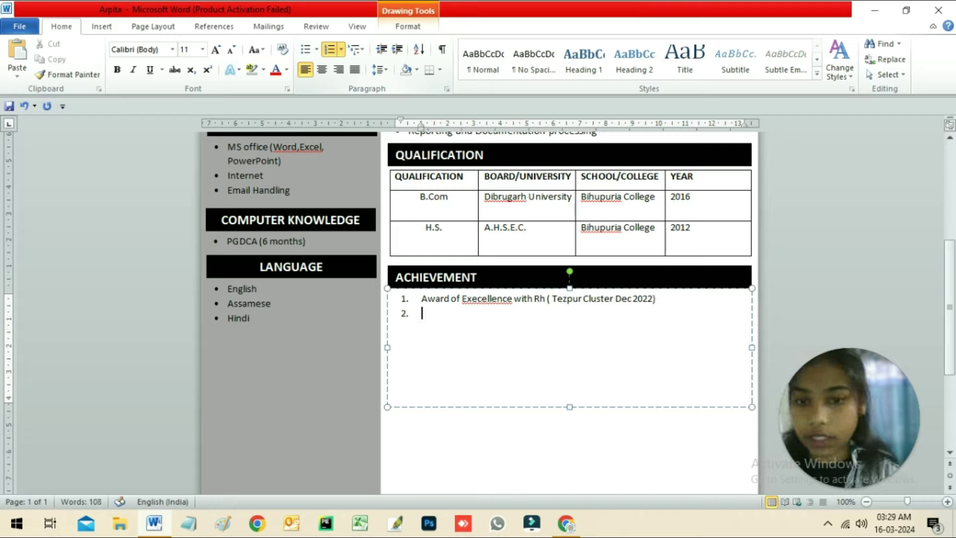
pyautogui.write('A')
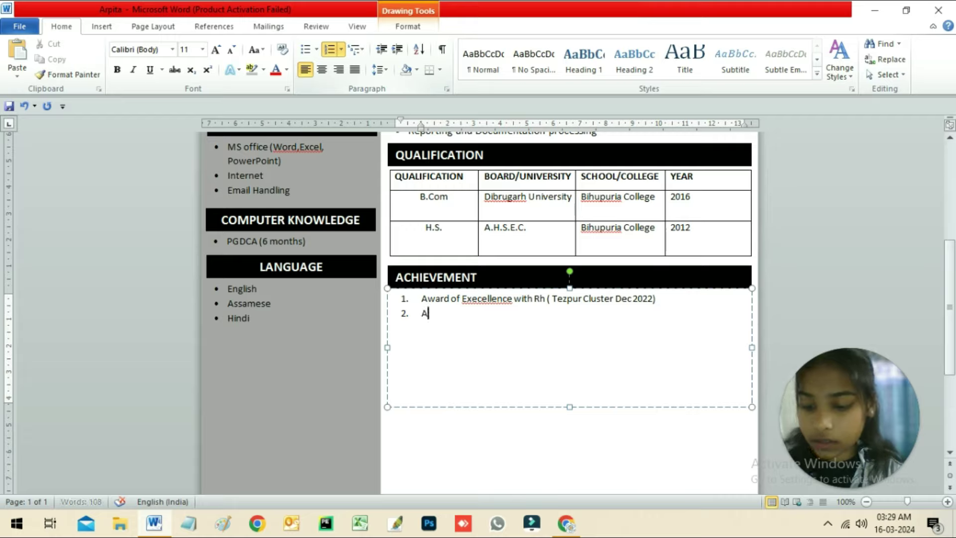
pyautogui.write('ar')
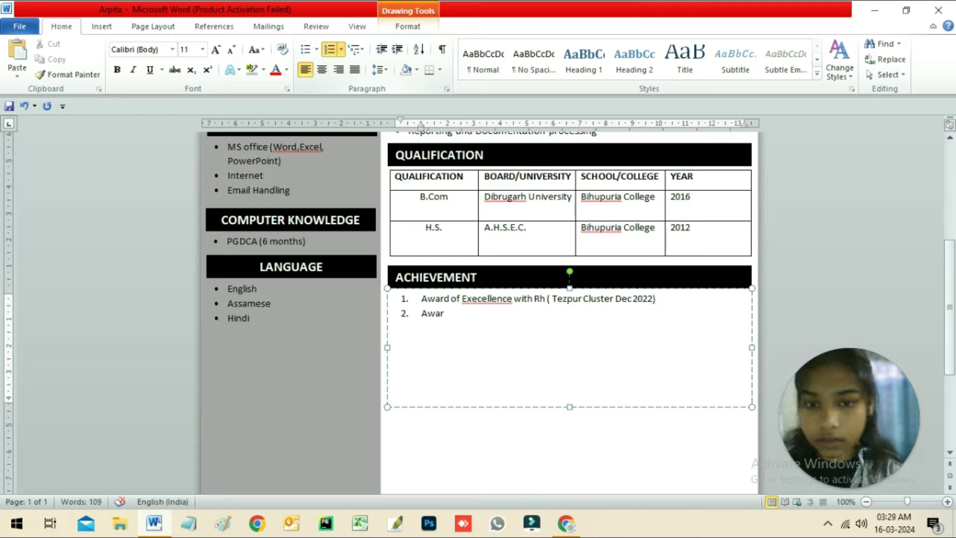
pyautogui.write('d a')
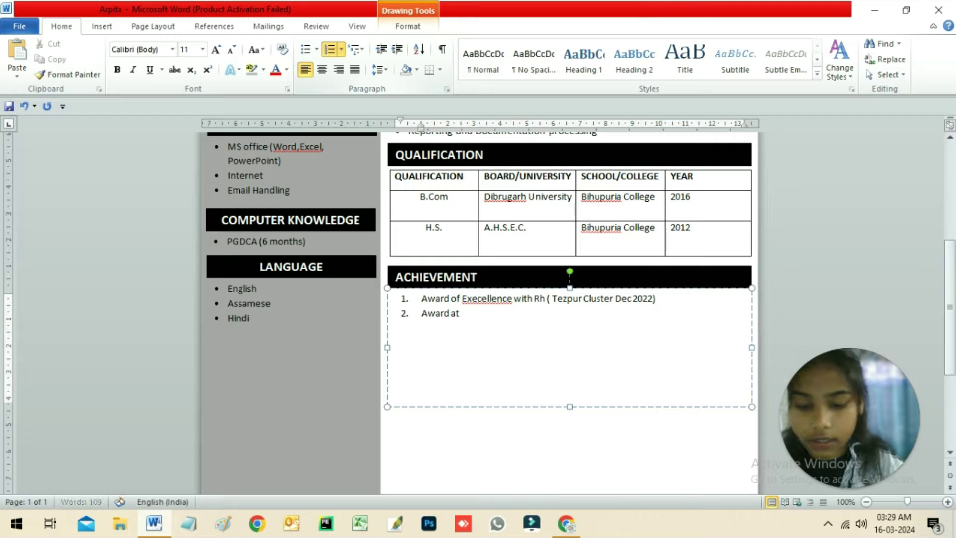
pyautogui.write('t')
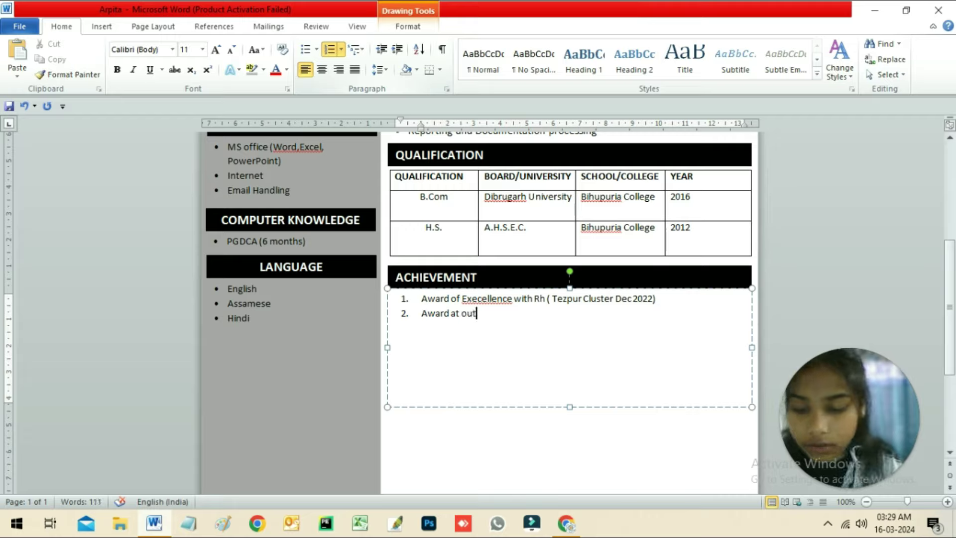
pyautogui.write('stan')
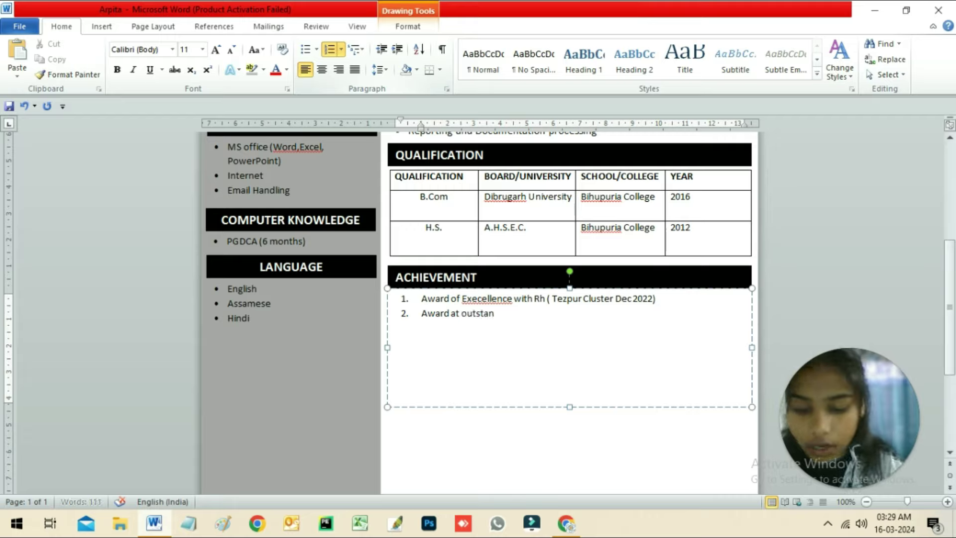
pyautogui.write('g')
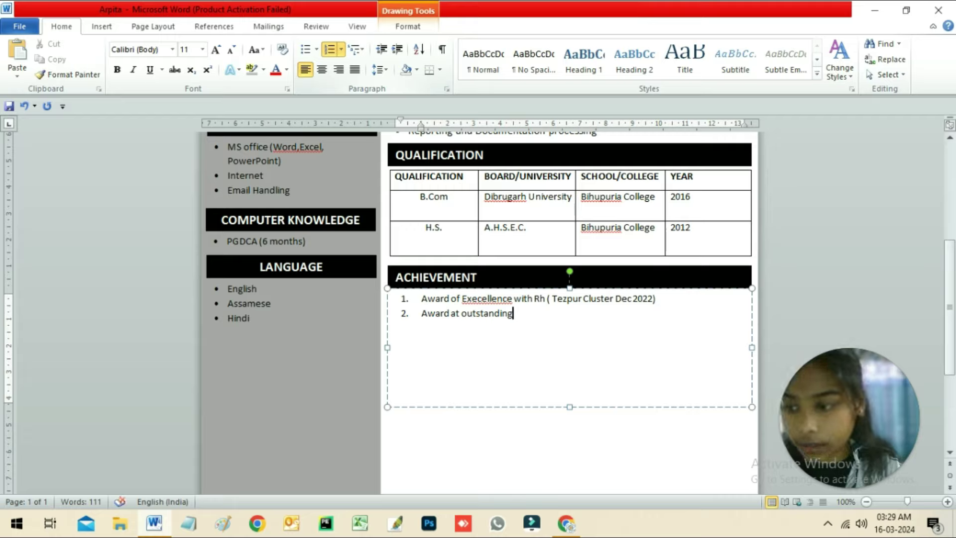
pyautogui.write(' er')
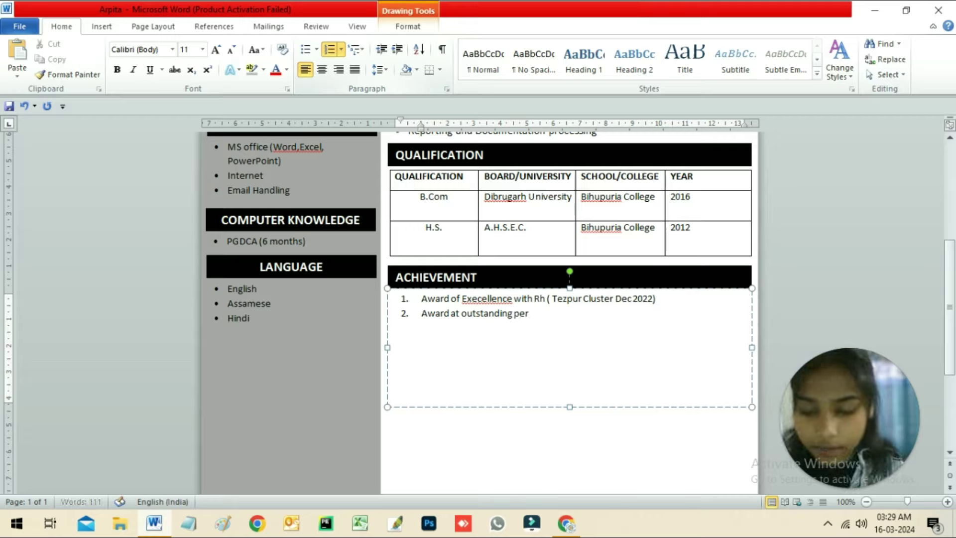
pyautogui.write('m')
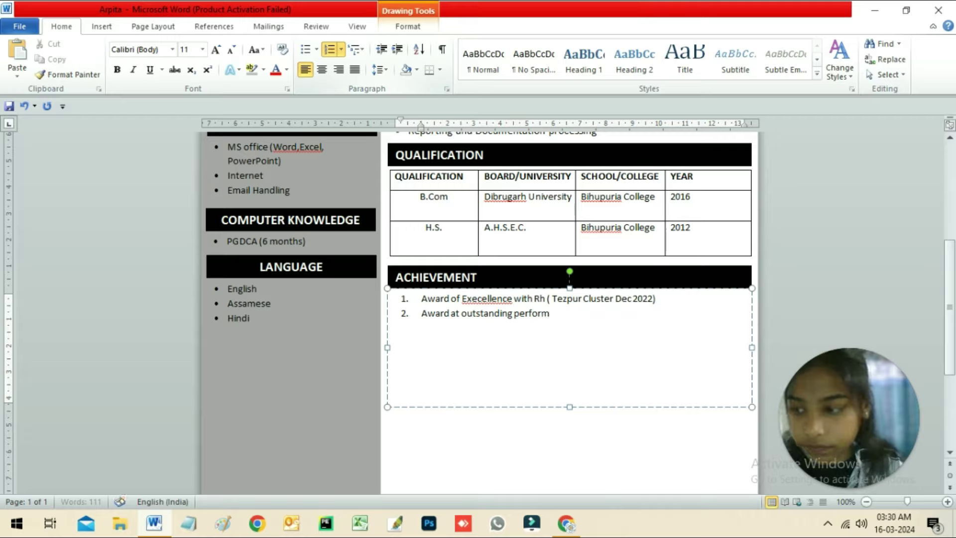
pyautogui.write('e')
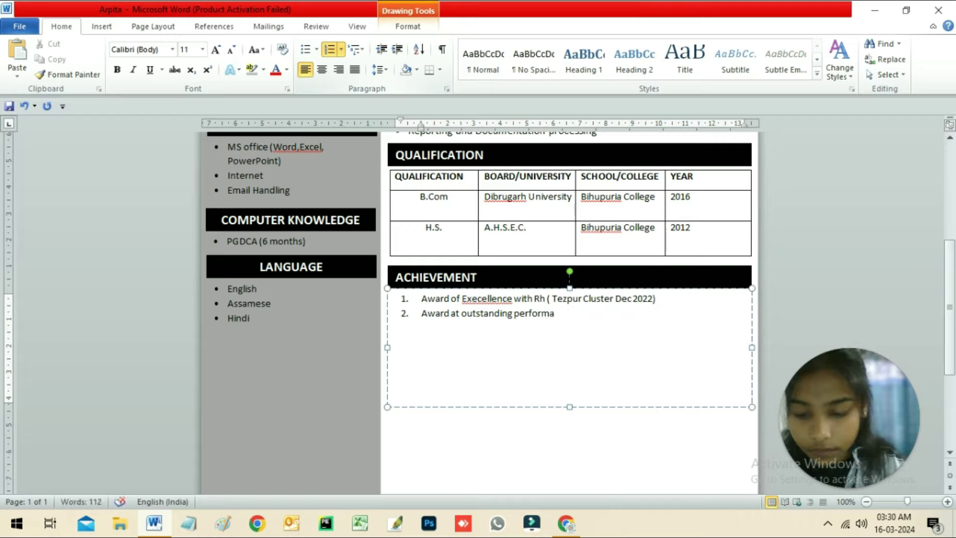
pyautogui.write('nce i')
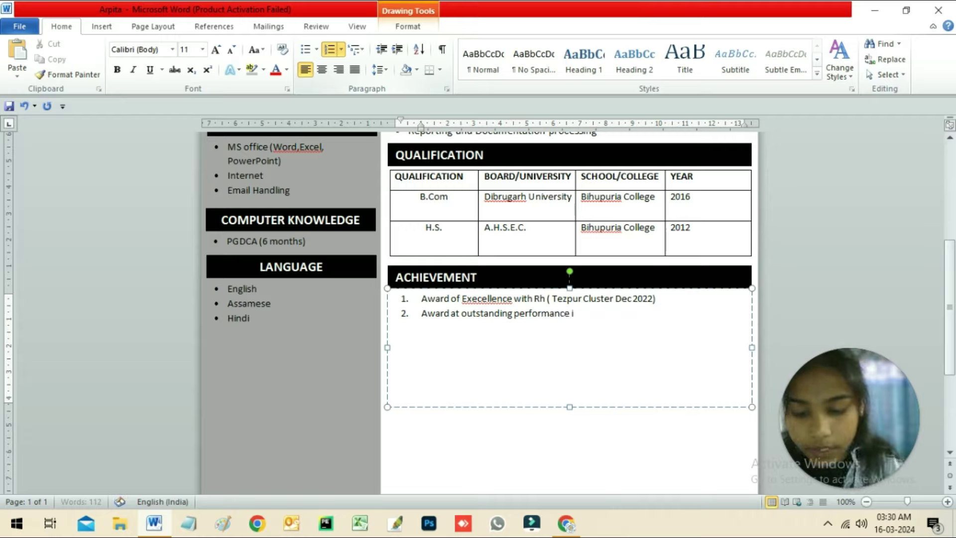
pyautogui.write(' fe')
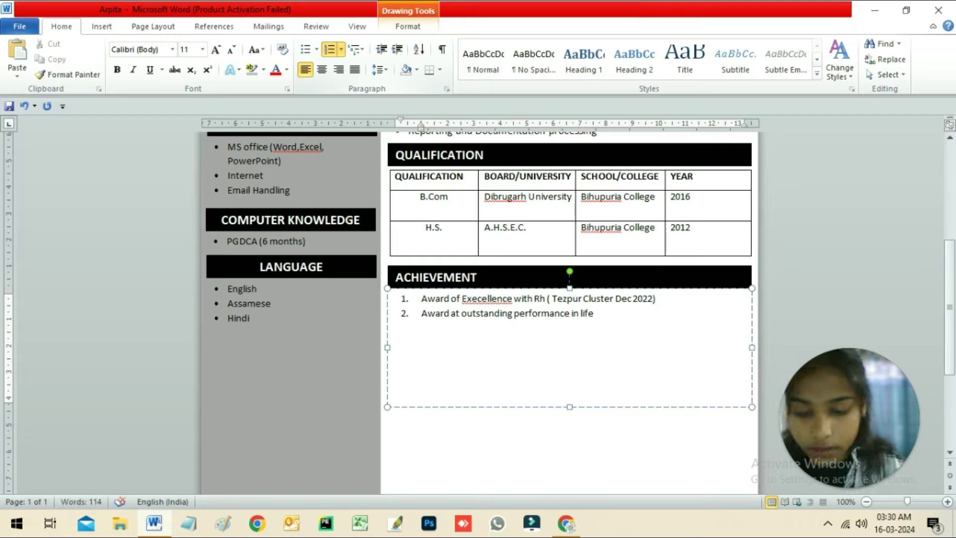
pyautogui.write(' Insu')
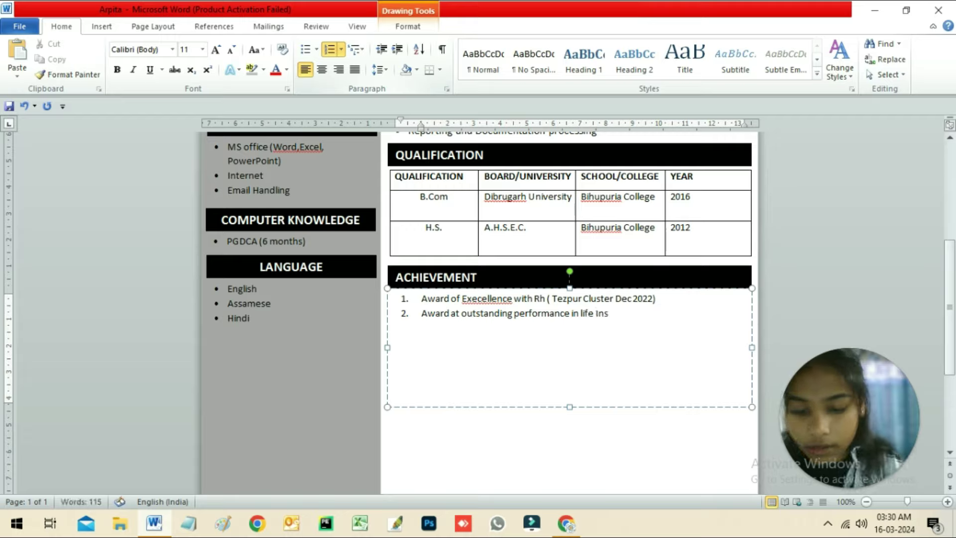
pyautogui.write('ranc')
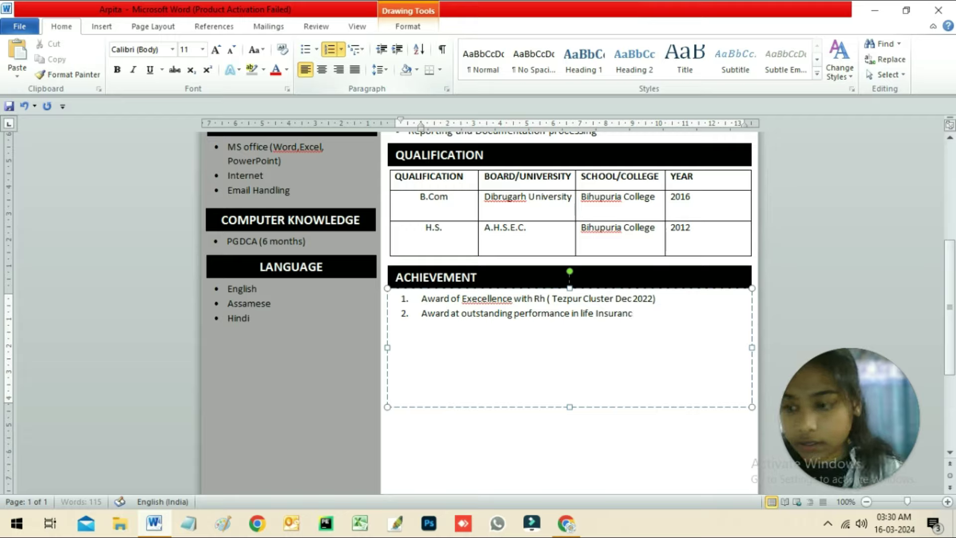
pyautogui.write('e')
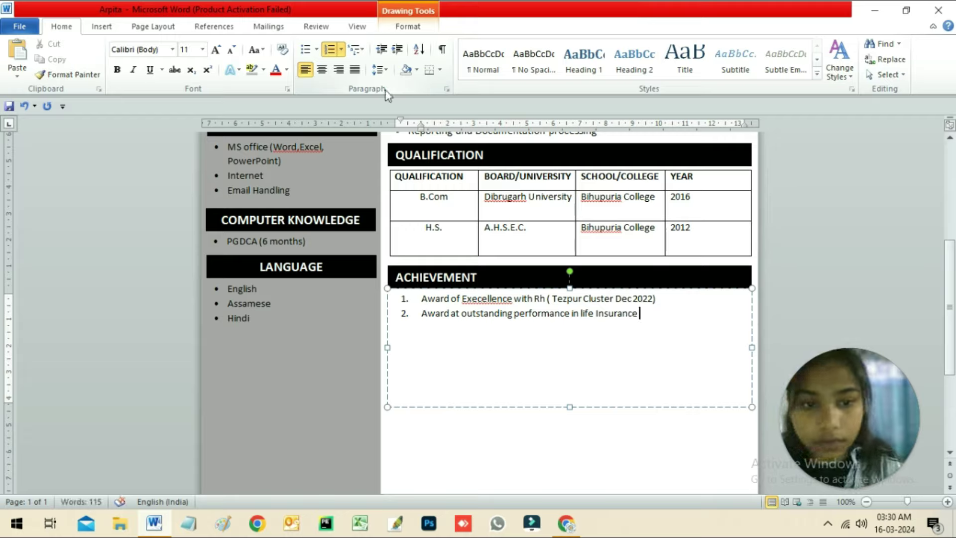
pyautogui.write(' B')
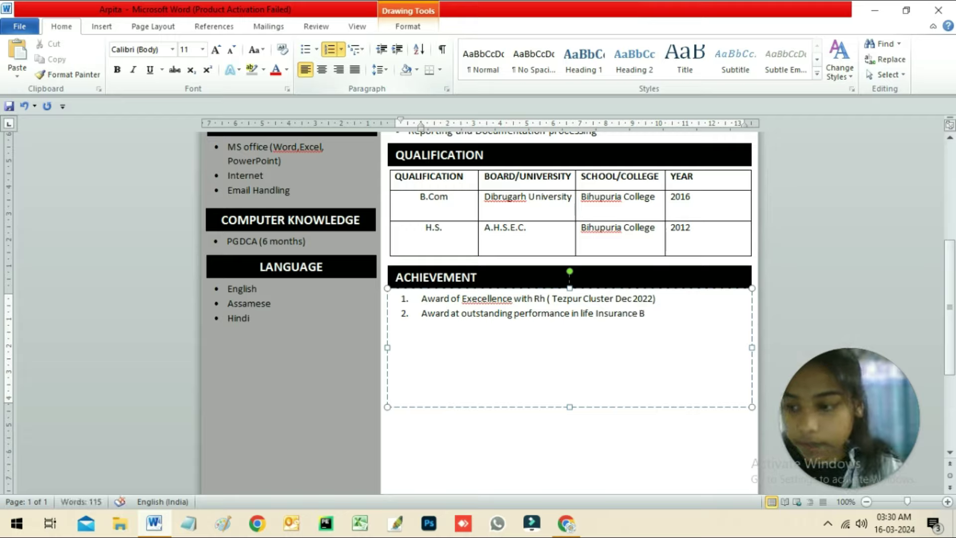
pyautogui.write('sine')
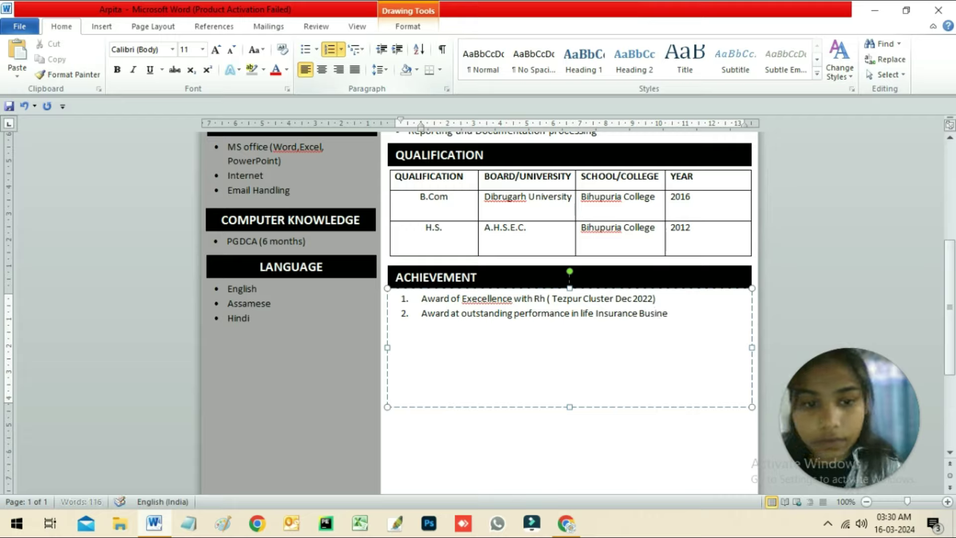
pyautogui.write('ss')
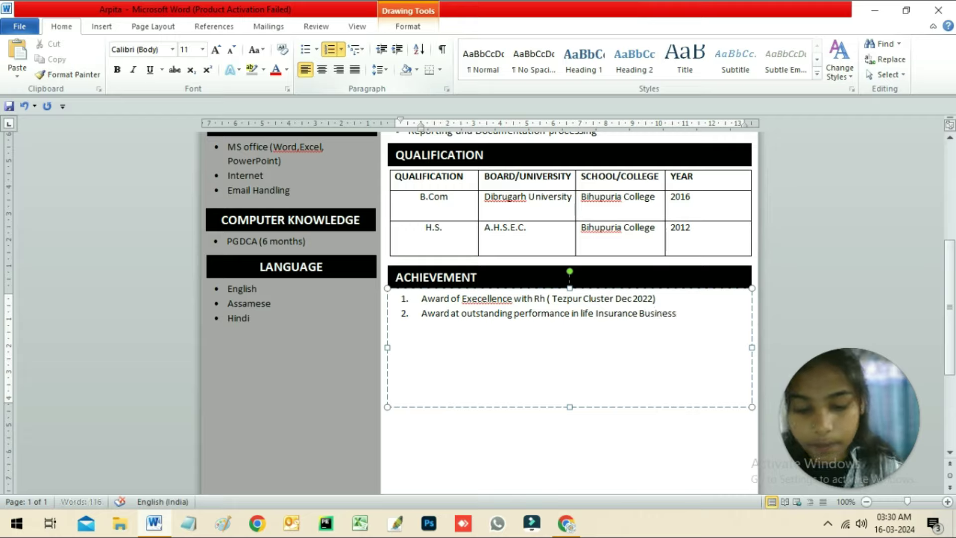
pyautogui.write('n Nov')
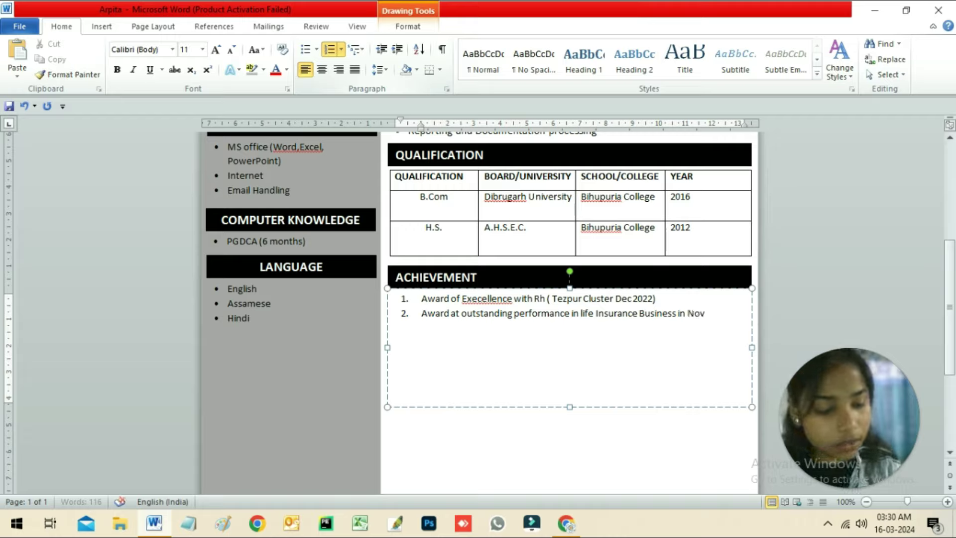
pyautogui.write('022')
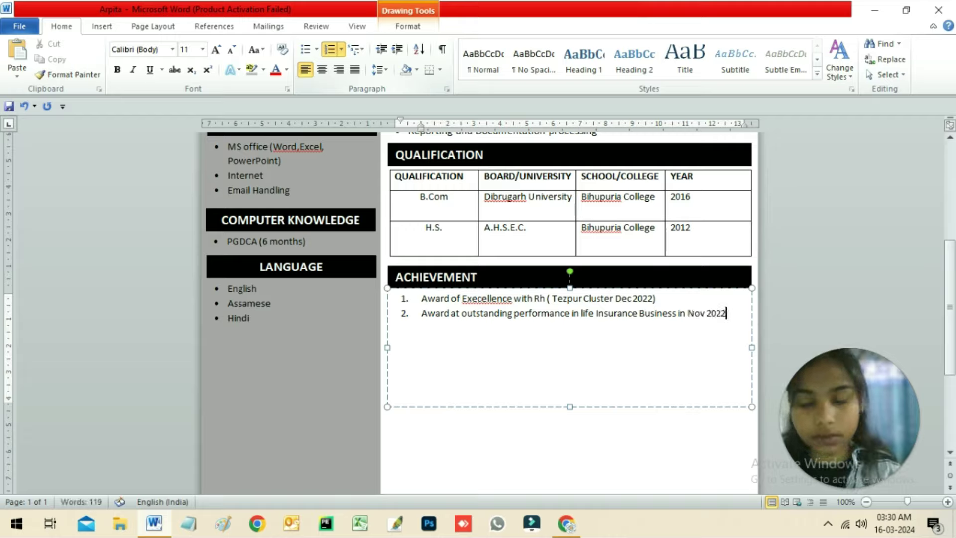
pyautogui.write('.')
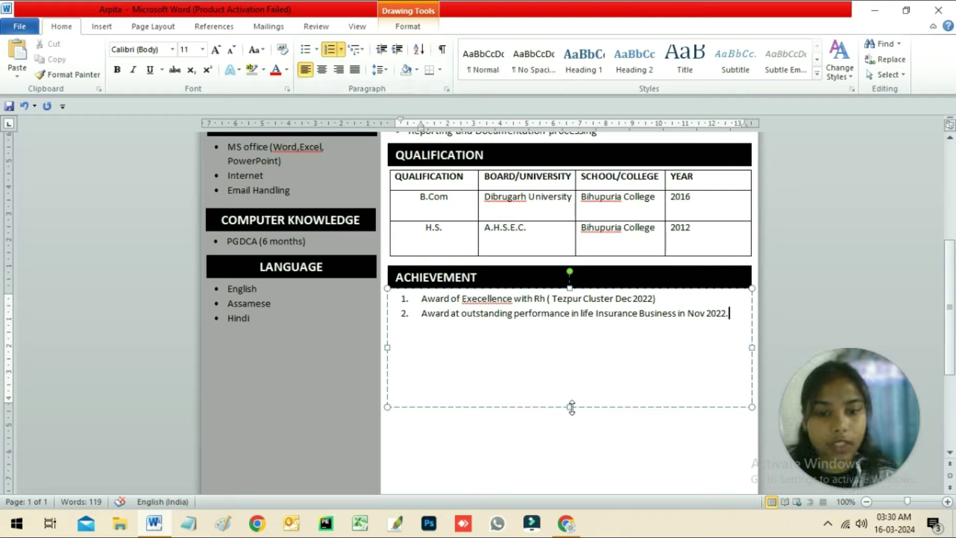
pyautogui.moveTo(570, 407); pyautogui.dragTo(576, 336)
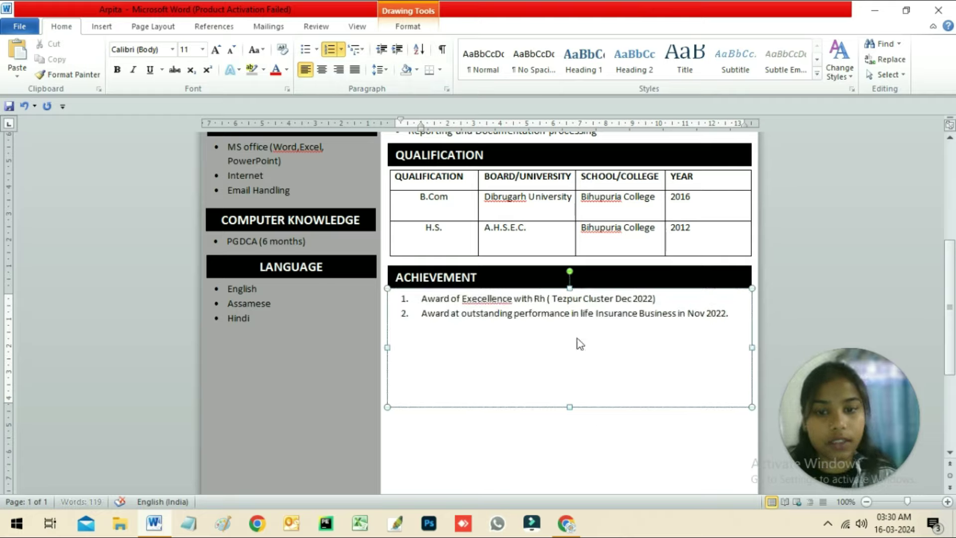
# Duplicate the ACHIEVEMENT heading bar below the achievements list and clear its text
pyautogui.click(494, 275)
pyautogui.rightClick(498, 266)
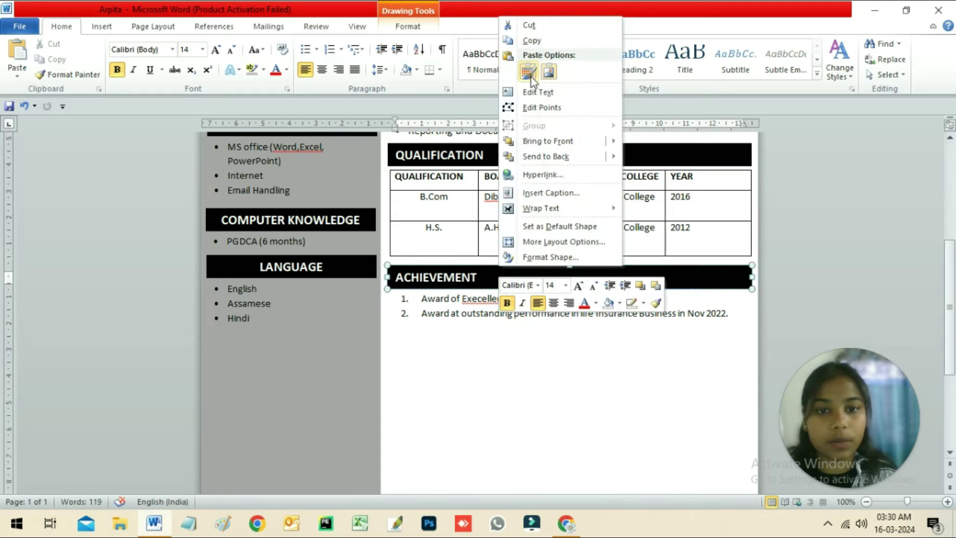
pyautogui.click(534, 38)
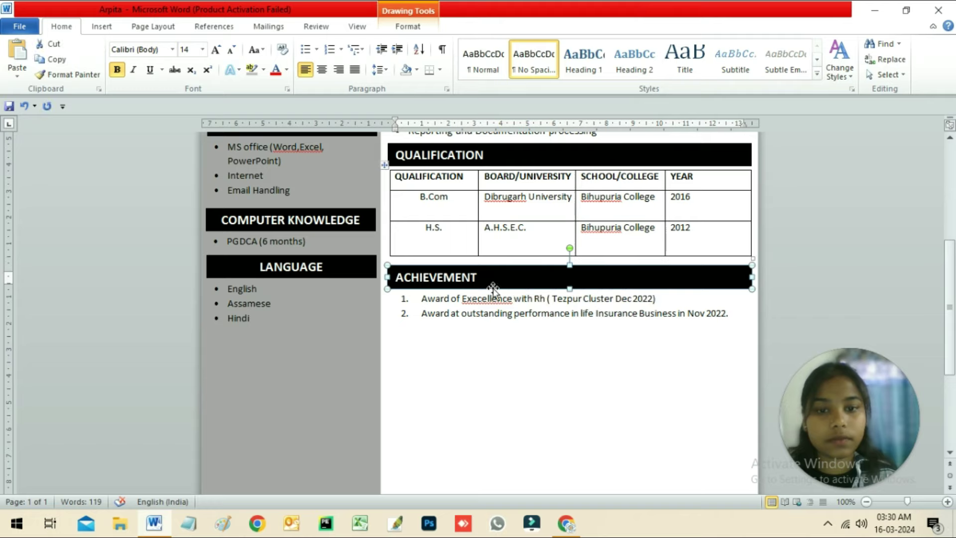
pyautogui.rightClick(501, 265)
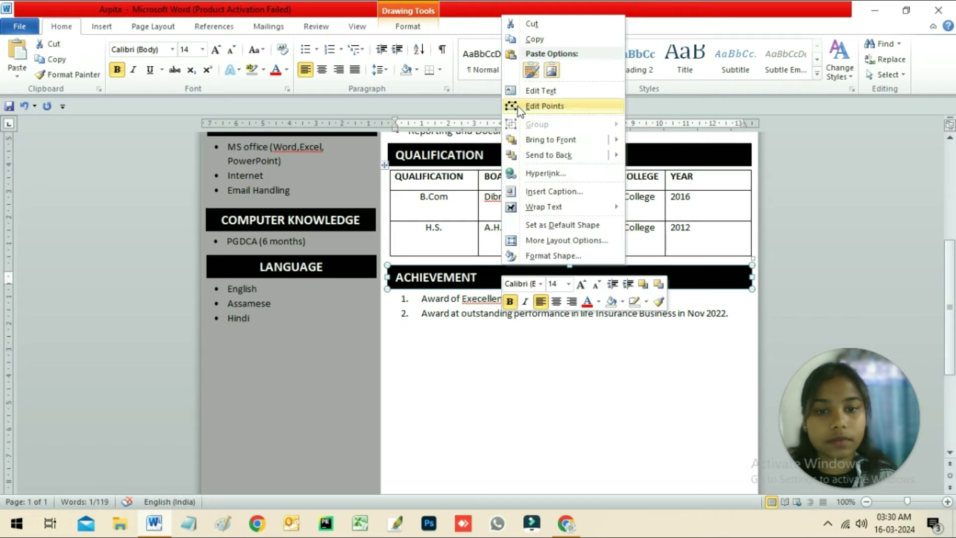
pyautogui.click(531, 70)
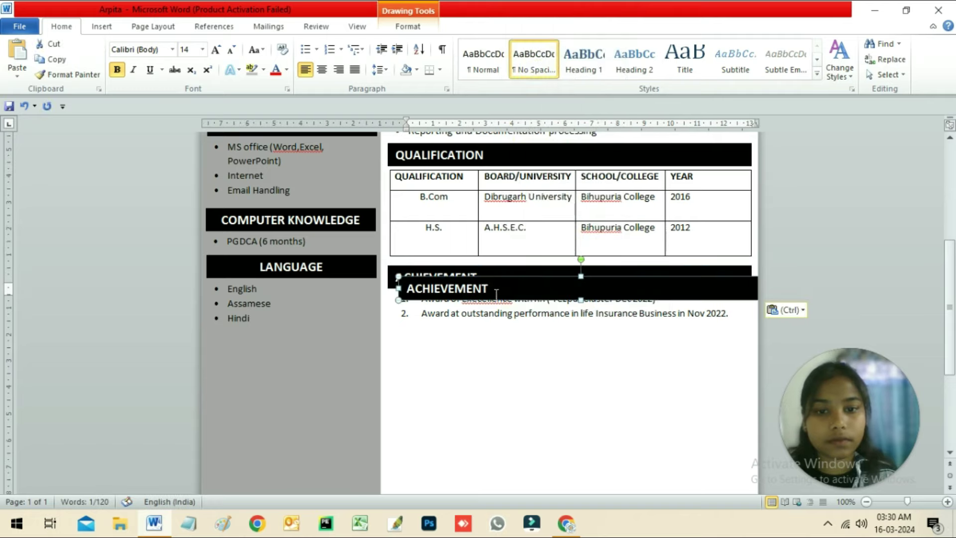
pyautogui.moveTo(496, 298); pyautogui.dragTo(484, 342)
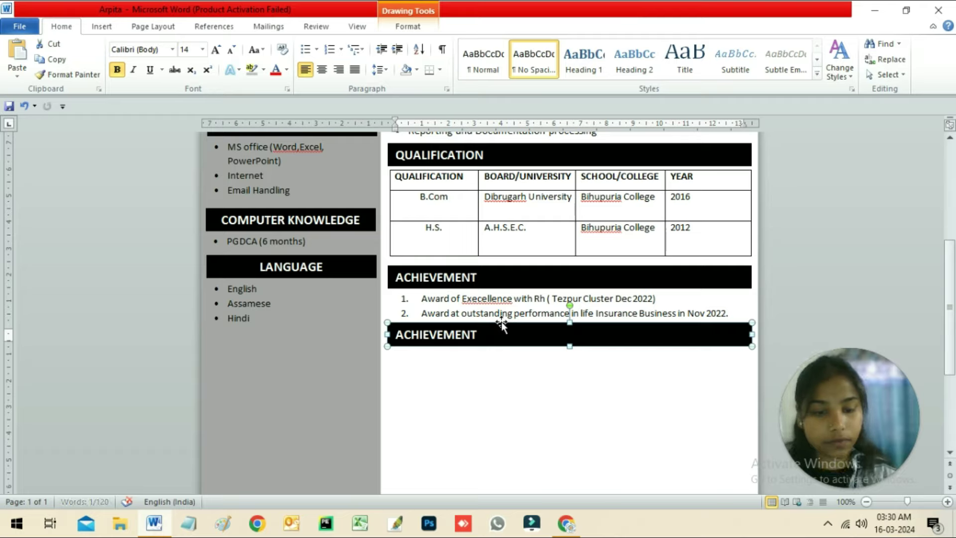
pyautogui.hotkey('ctrl', 'Down')
pyautogui.hotkey('ctrl', 'Down')
pyautogui.hotkey('ctrl', 'Down')
pyautogui.hotkey('ctrl', 'Down')
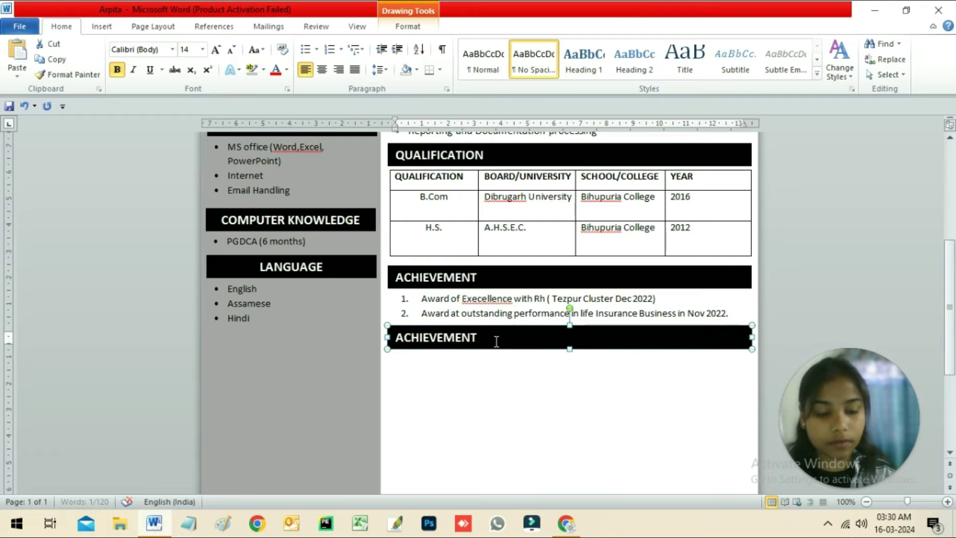
pyautogui.hotkey('ctrl', 'Down')
pyautogui.hotkey('ctrl', 'Down')
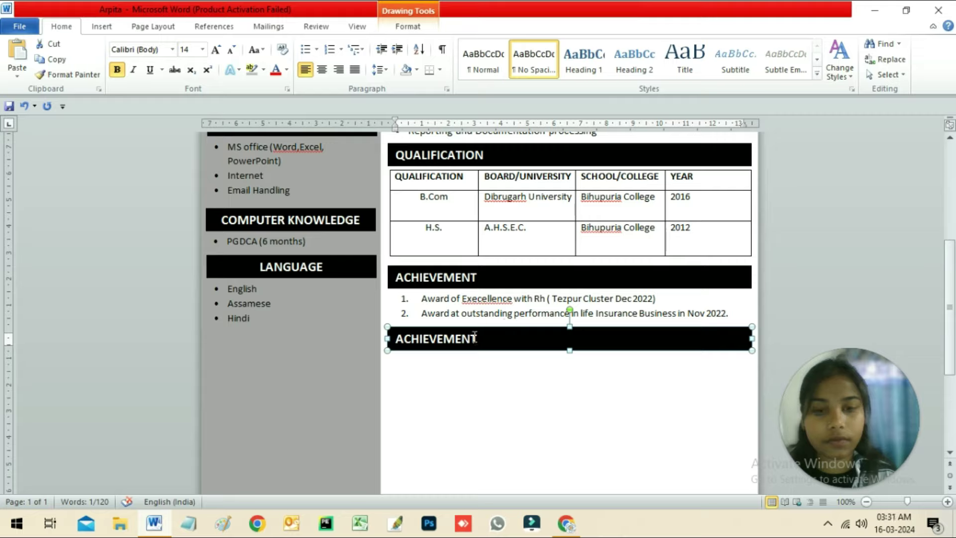
pyautogui.moveTo(482, 341); pyautogui.dragTo(377, 332)
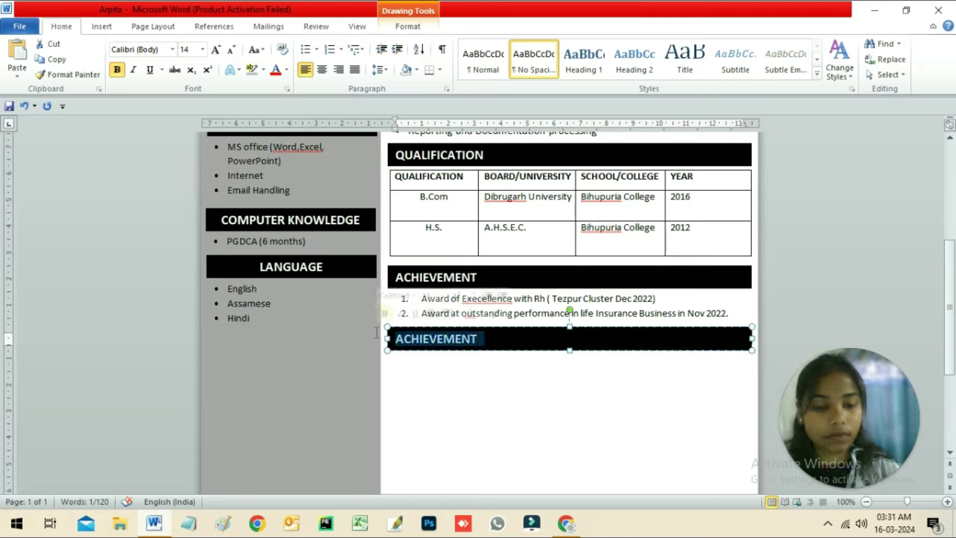
pyautogui.press('Delete')
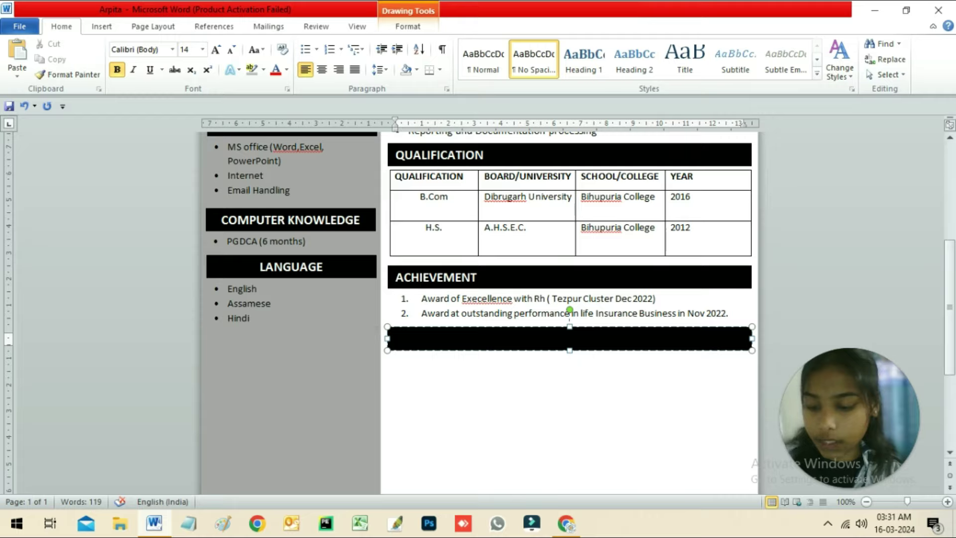
# Enter DECLARATION as the new heading bar's title
pyautogui.write('DEC')
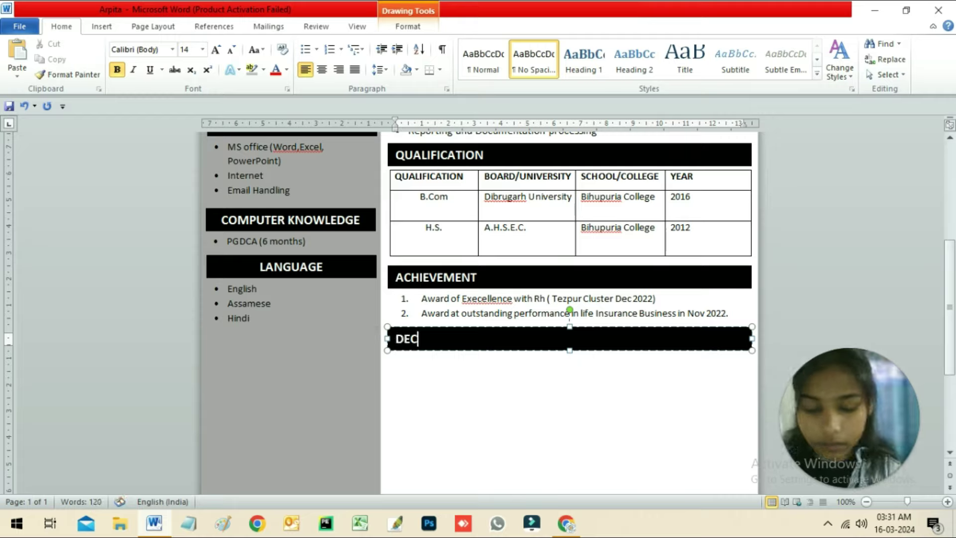
pyautogui.write('LARAT')
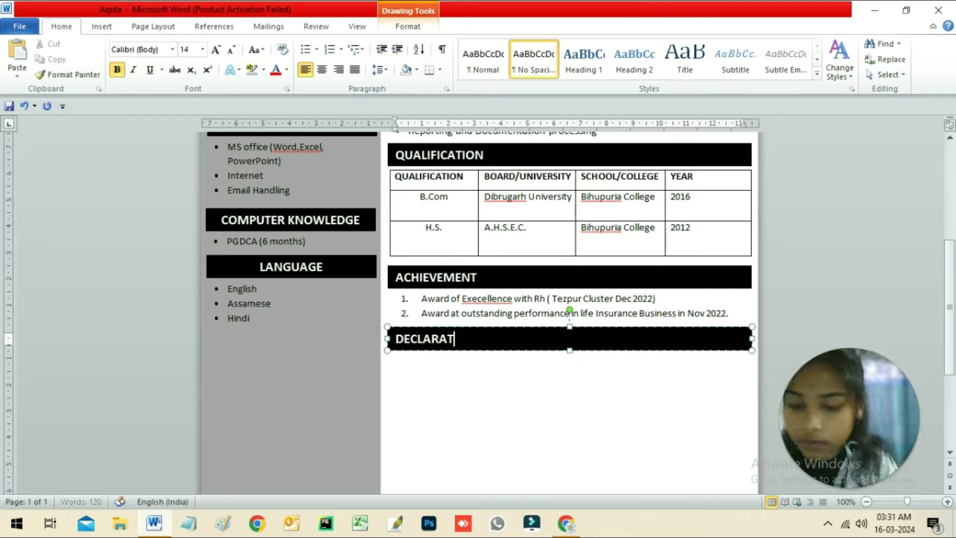
pyautogui.write('ION')
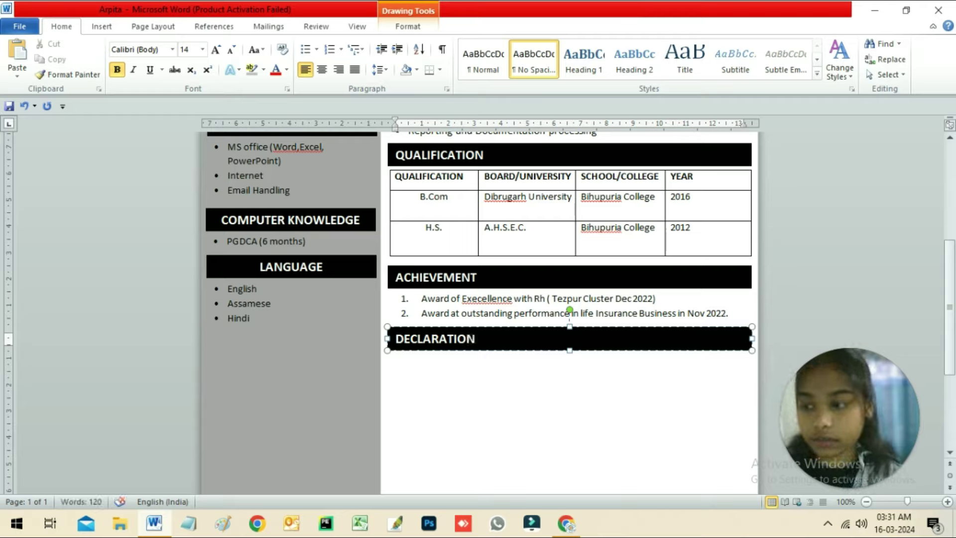
# Draw a text box below the DECLARATION heading
pyautogui.click(115, 28)
pyautogui.click(205, 59)
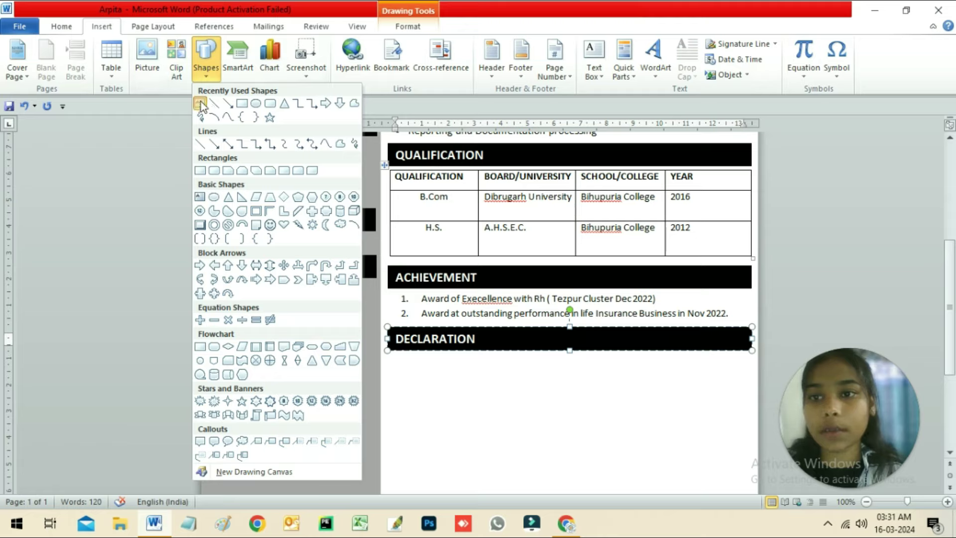
pyautogui.click(201, 105)
pyautogui.moveTo(388, 350)
pyautogui.mouseDown()
pyautogui.moveTo(671, 440)
pyautogui.moveTo(752, 418)
pyautogui.mouseUp()
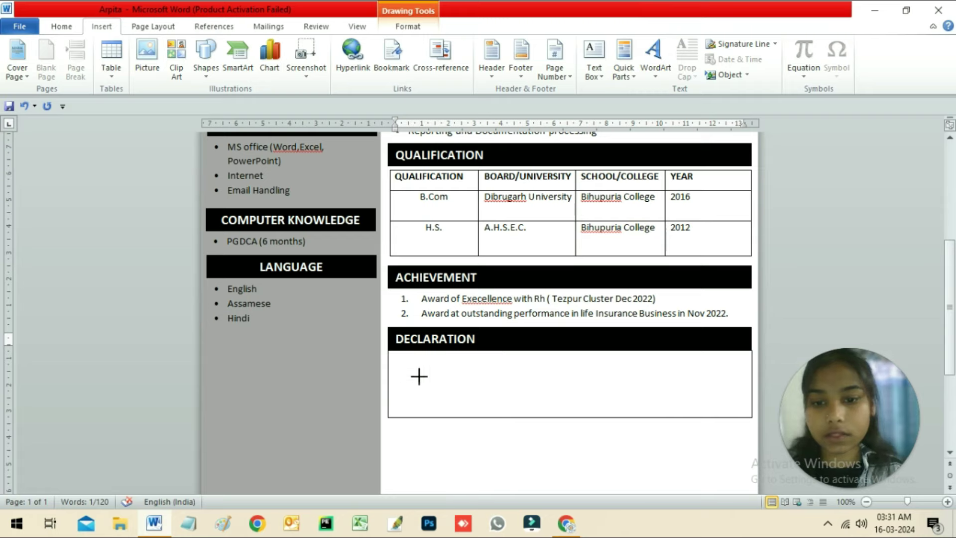
# Set the text box to No Outline and start the statement with 'I hereby'
pyautogui.click(345, 58)
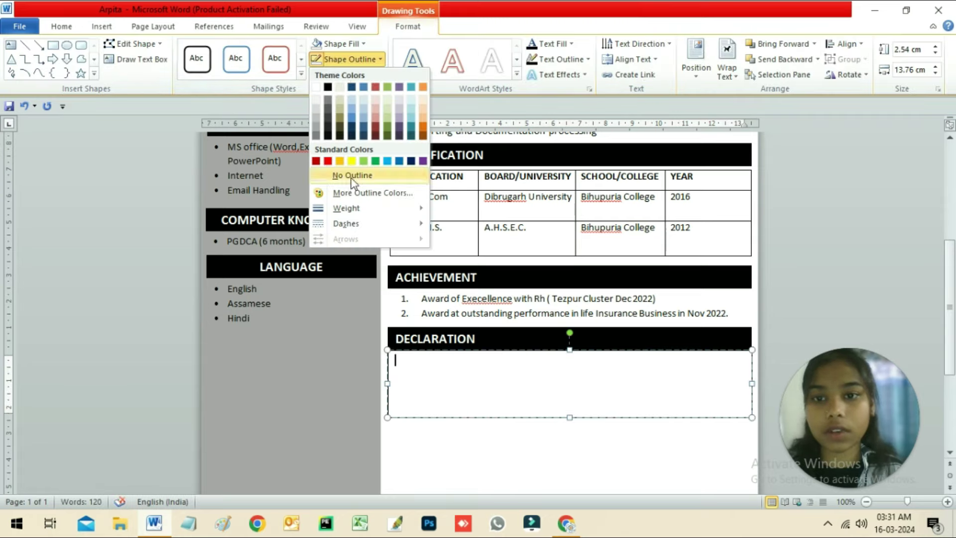
pyautogui.click(405, 353)
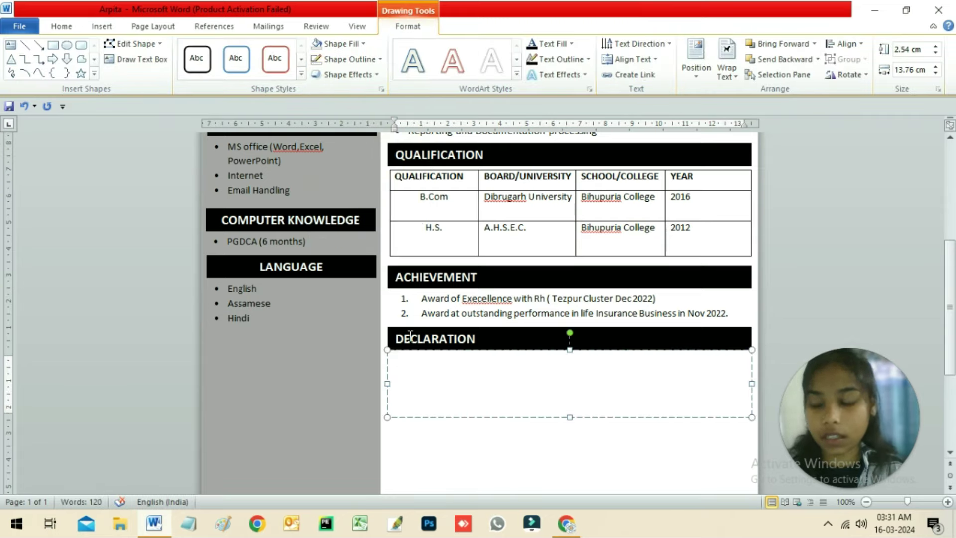
pyautogui.write('I')
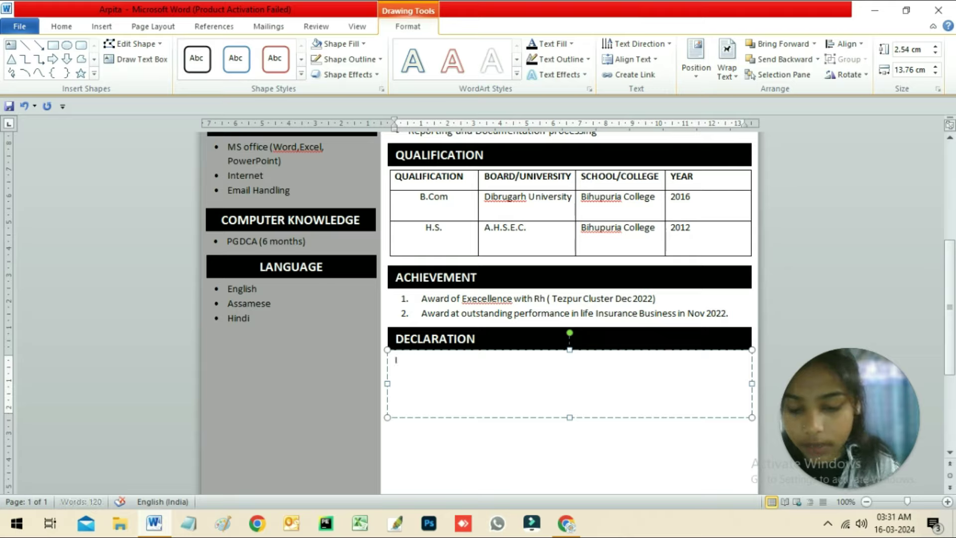
pyautogui.write(' here')
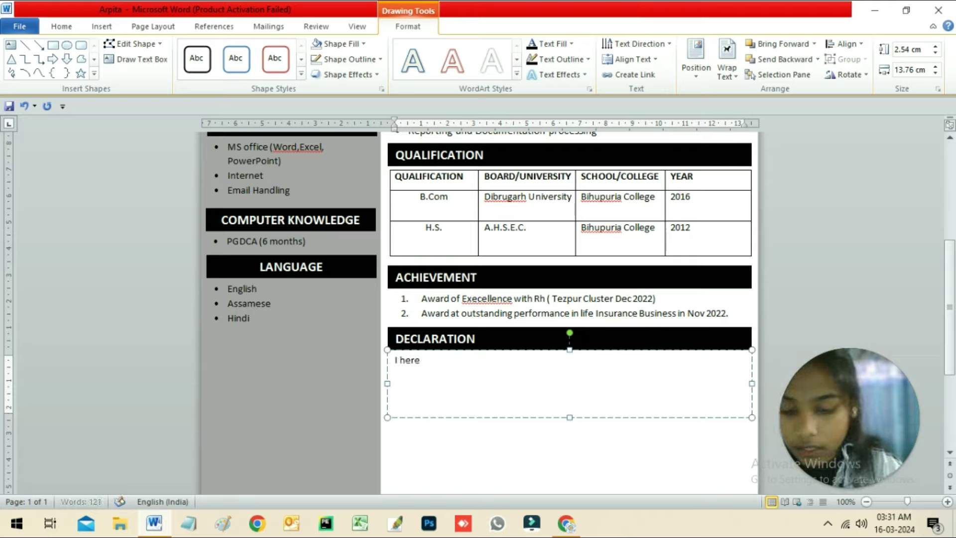
pyautogui.write('by')
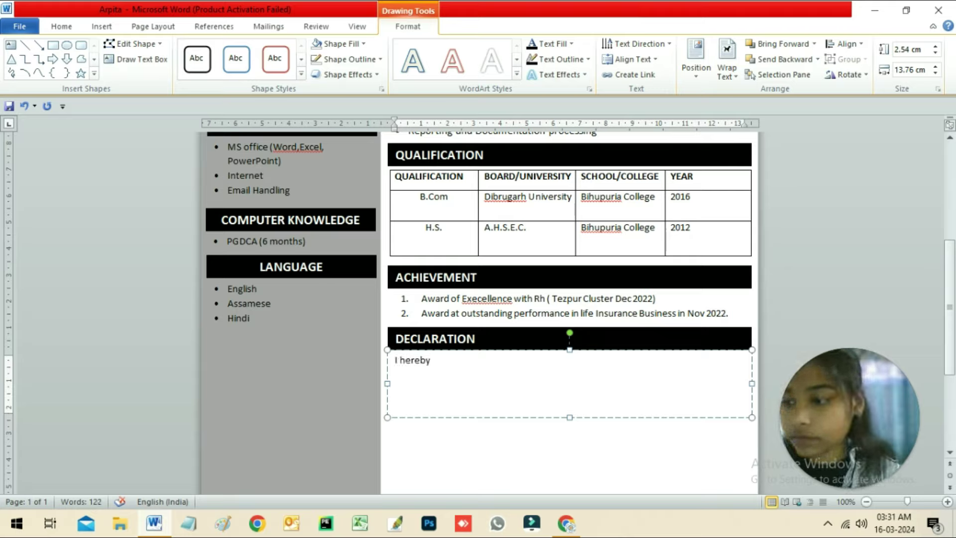
pyautogui.write('s')
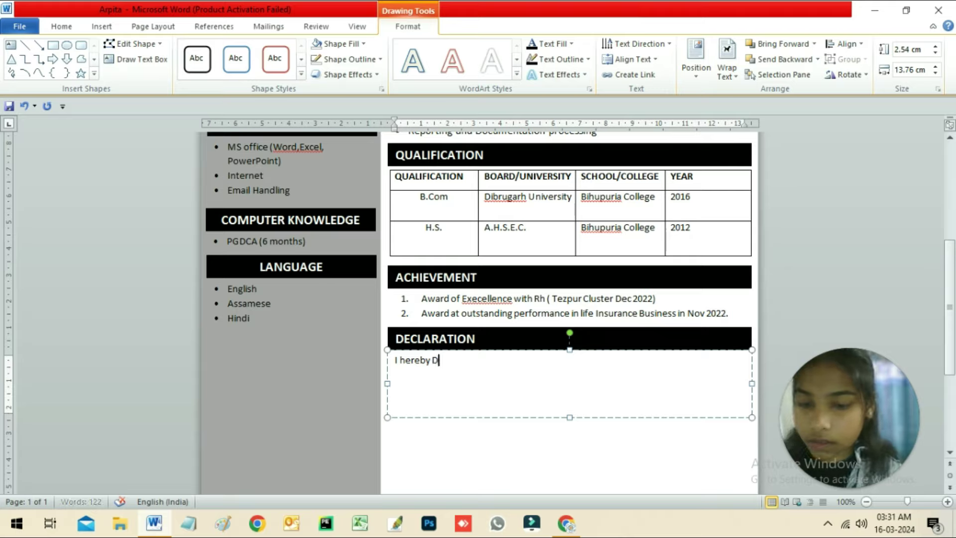
# Continue with 'declare that the information… above is true' and correct 'mentiond' to 'mentioned'
pyautogui.press('BackSpace')
pyautogui.write('e')
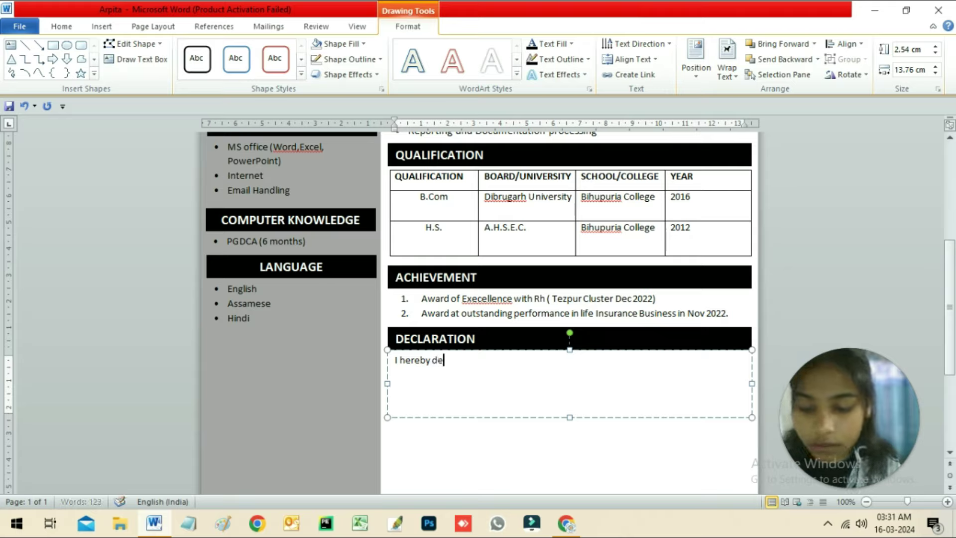
pyautogui.write('cl')
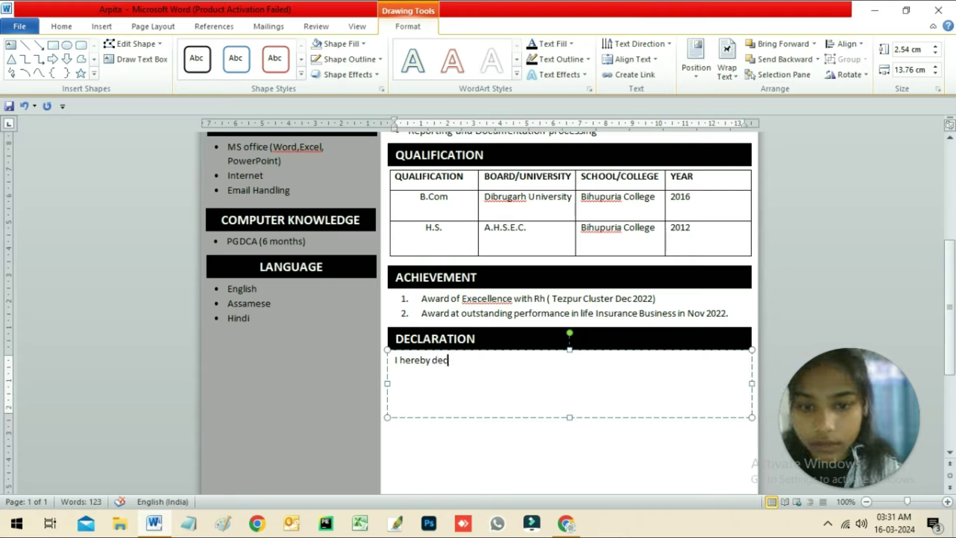
pyautogui.write('a')
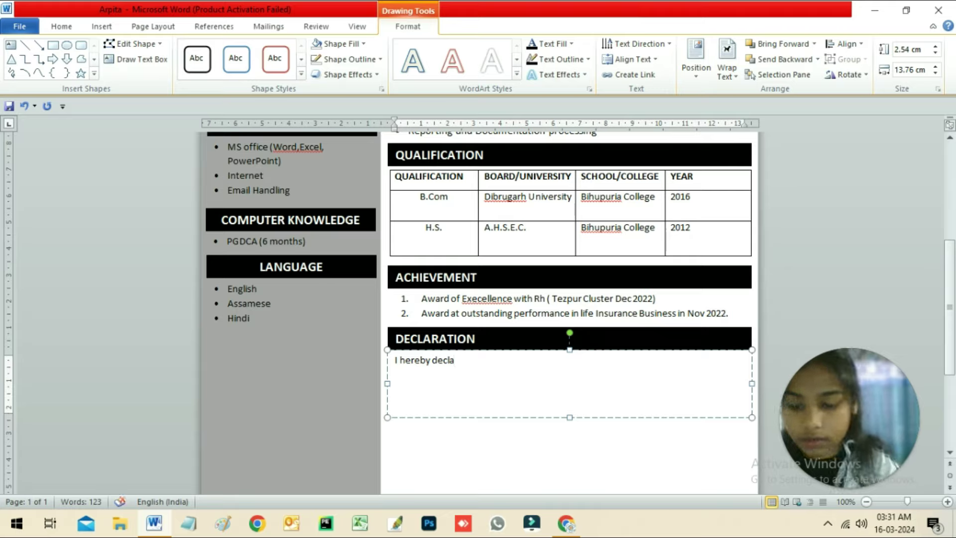
pyautogui.write('re')
pyautogui.write(' th')
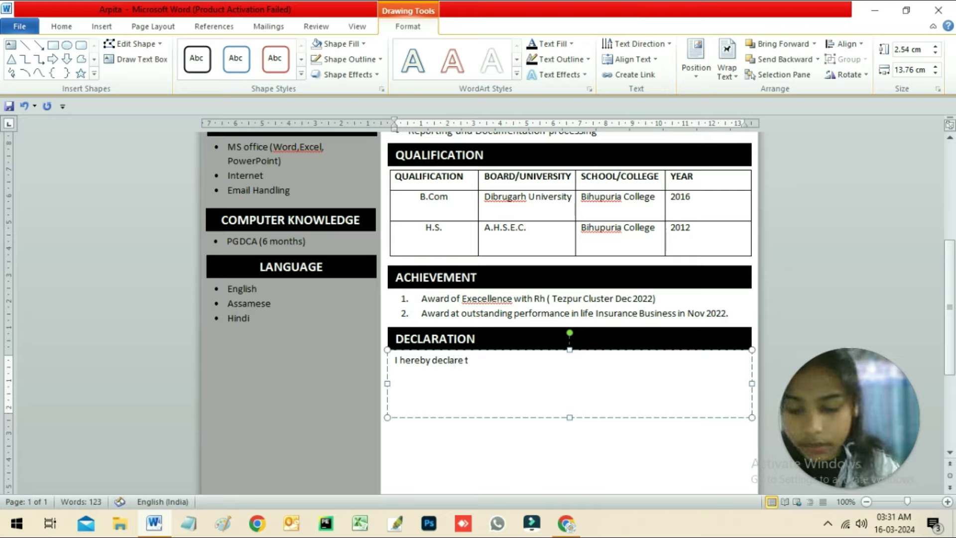
pyautogui.write('at the')
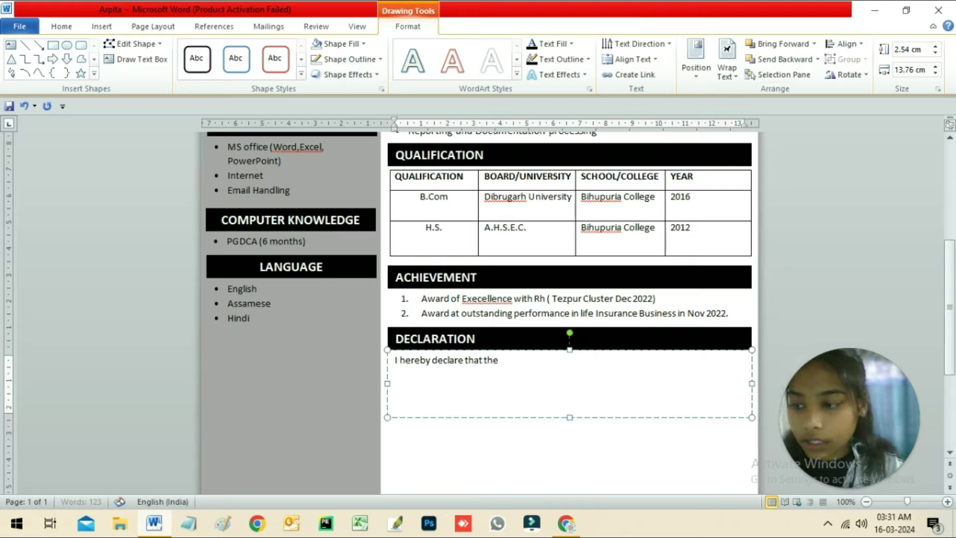
pyautogui.write(' informatio')
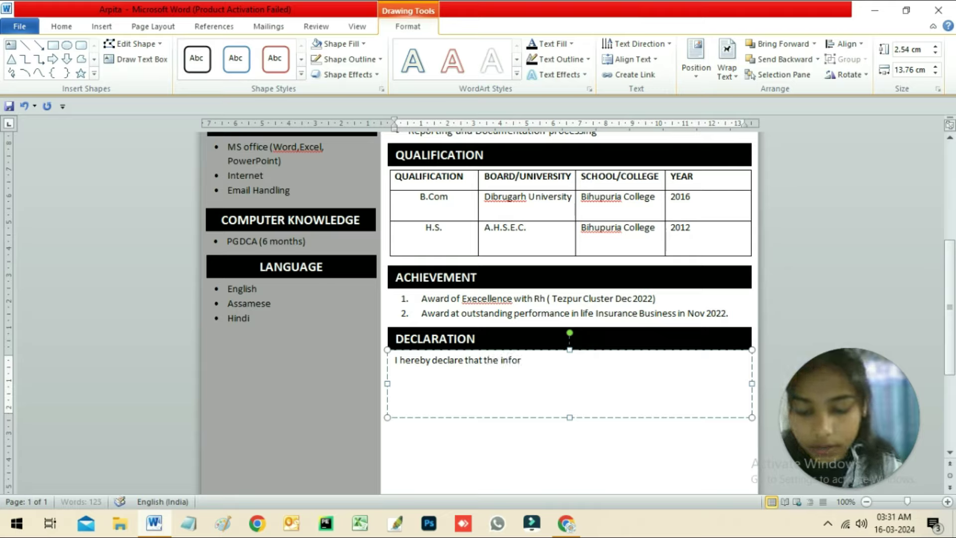
pyautogui.write('n mentiond')
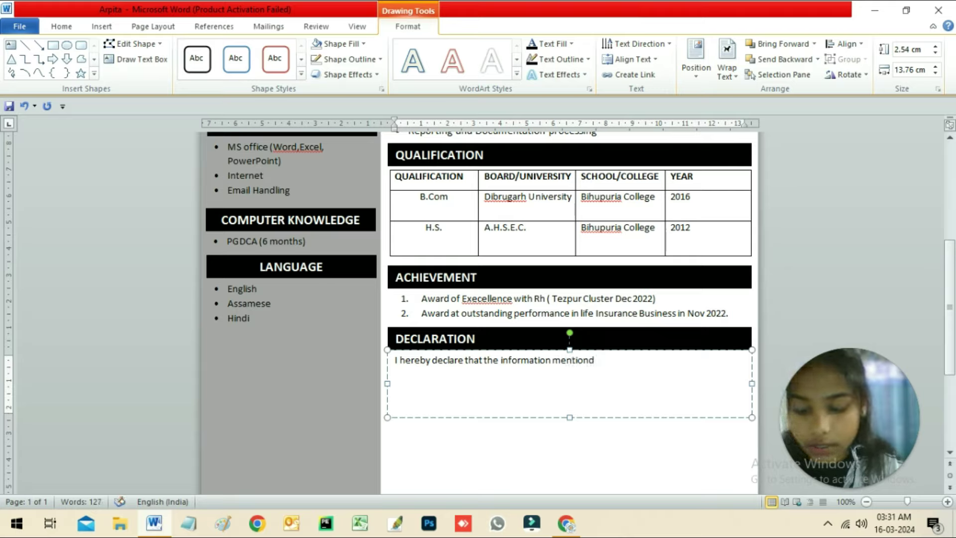
pyautogui.write('above i')
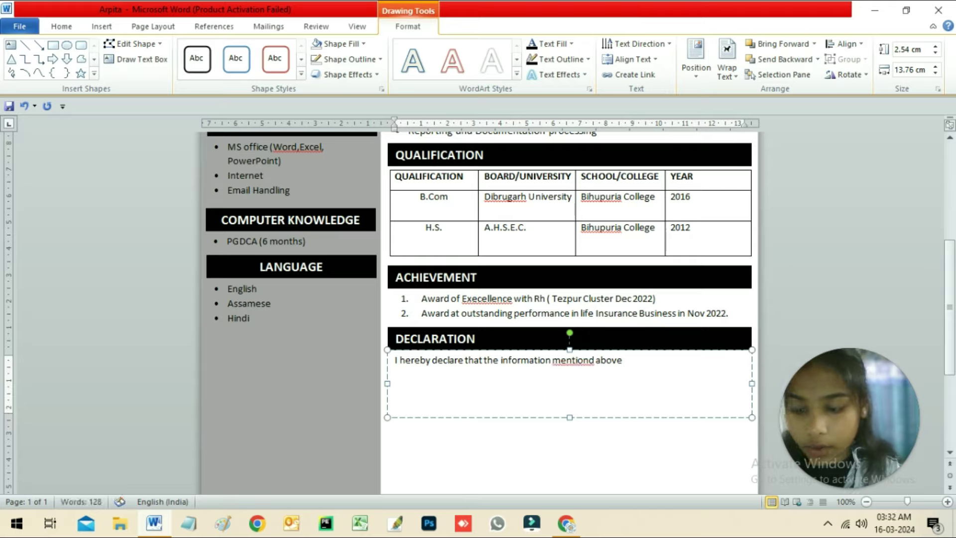
pyautogui.write('s ')
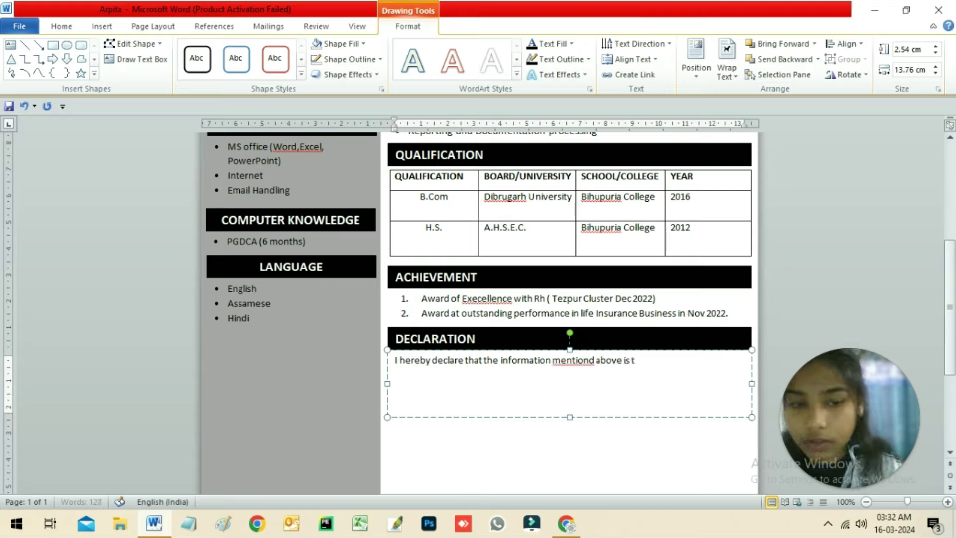
pyautogui.write('true')
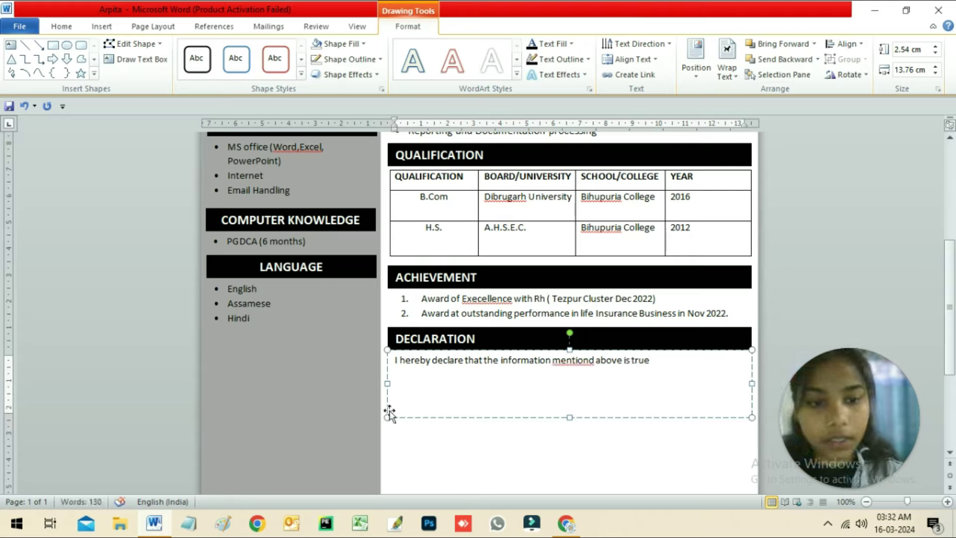
pyautogui.click(589, 361)
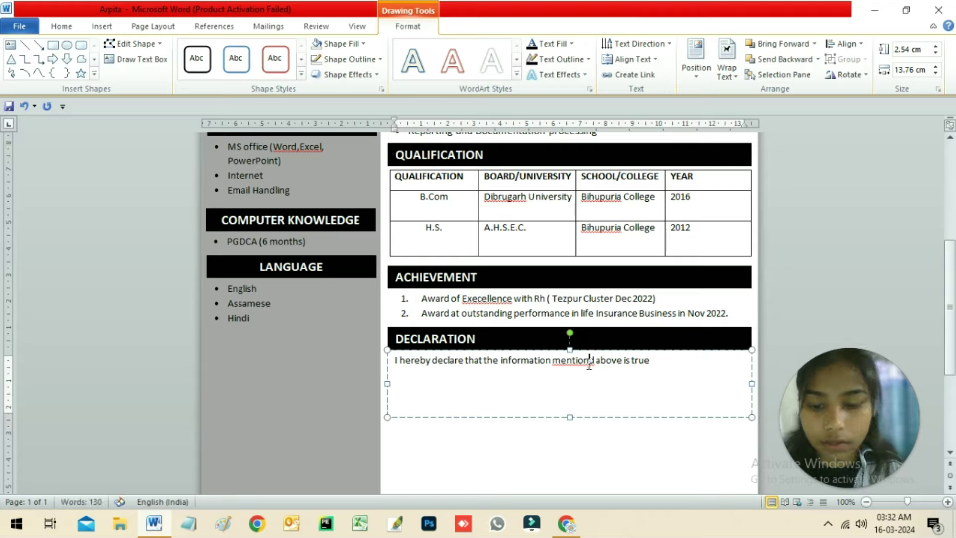
pyautogui.write('e')
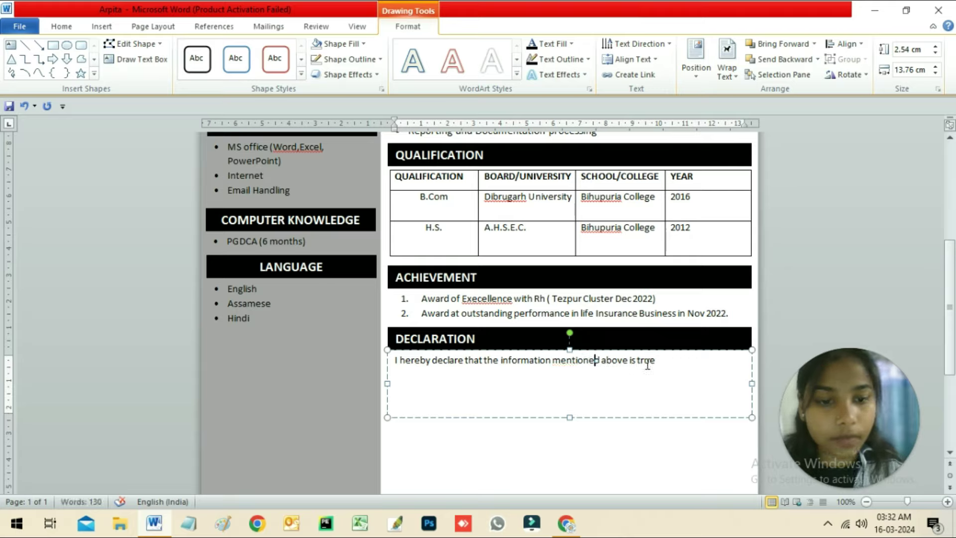
# Finish the sentence with 'and complete to the best of my knowledge and belief.'
pyautogui.press('End')
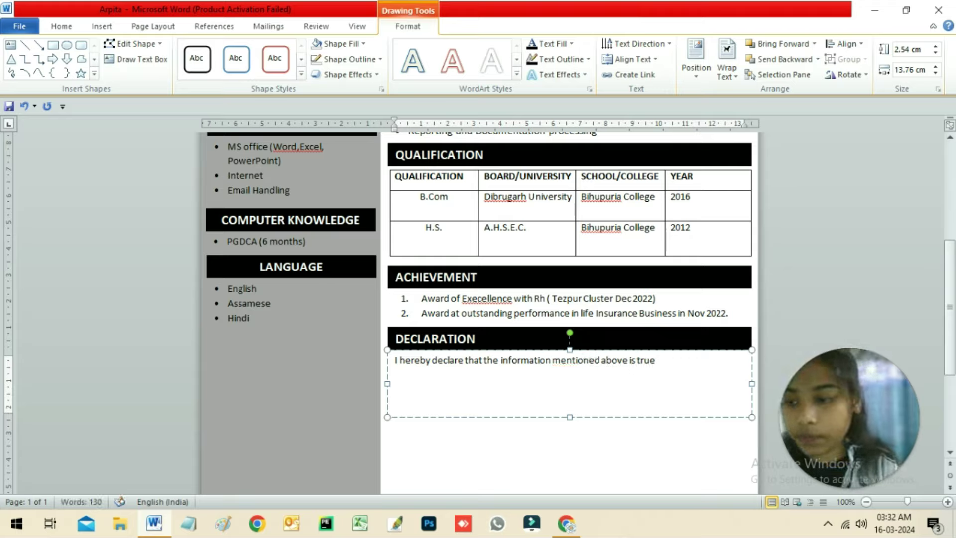
pyautogui.write('a')
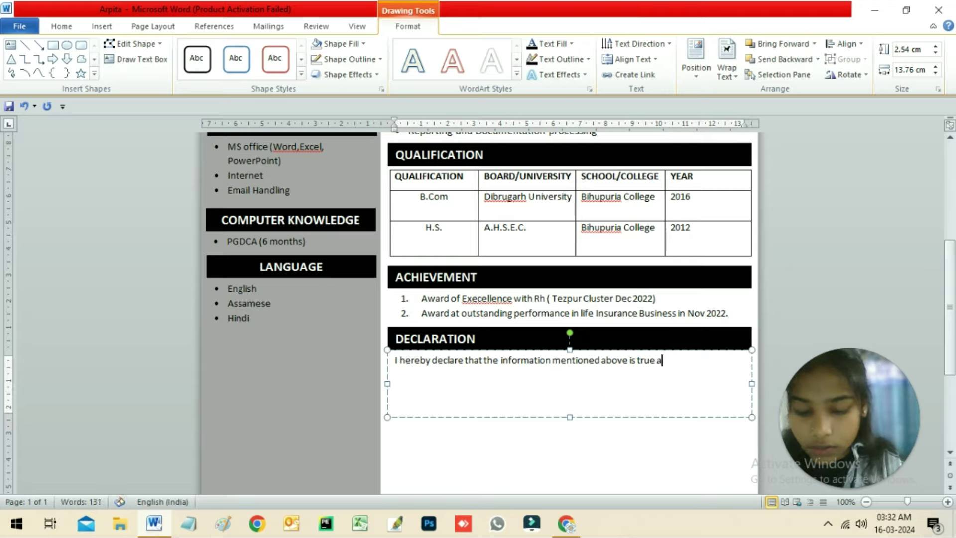
pyautogui.write('nd c')
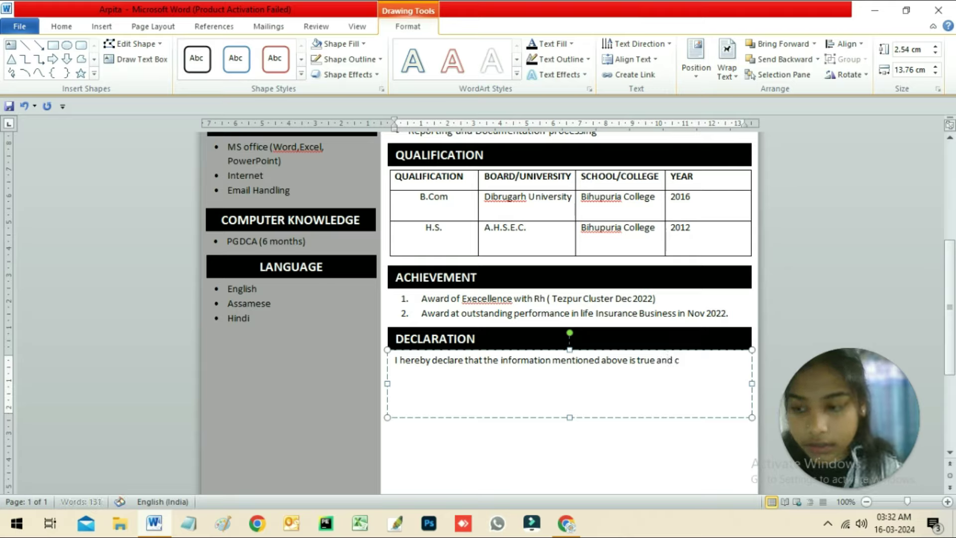
pyautogui.write('ompl')
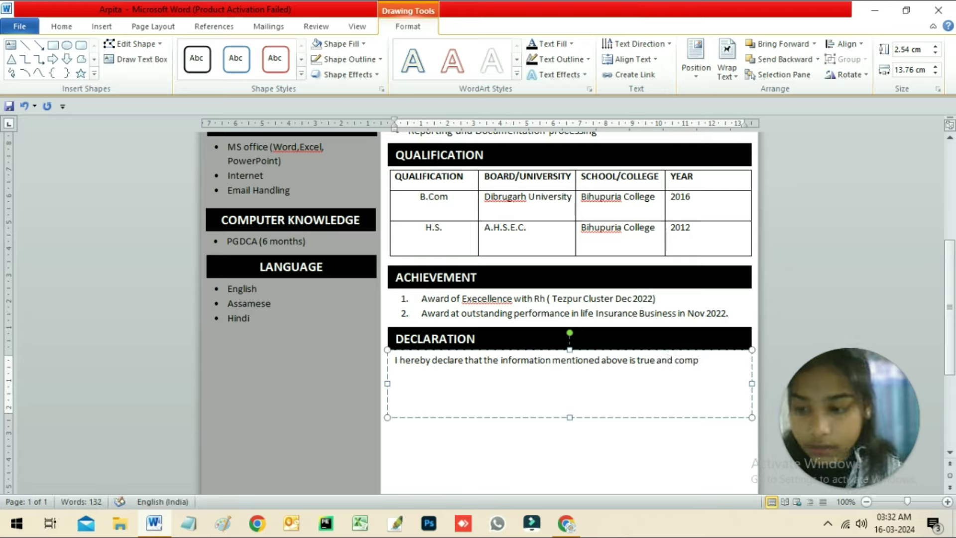
pyautogui.write('ete')
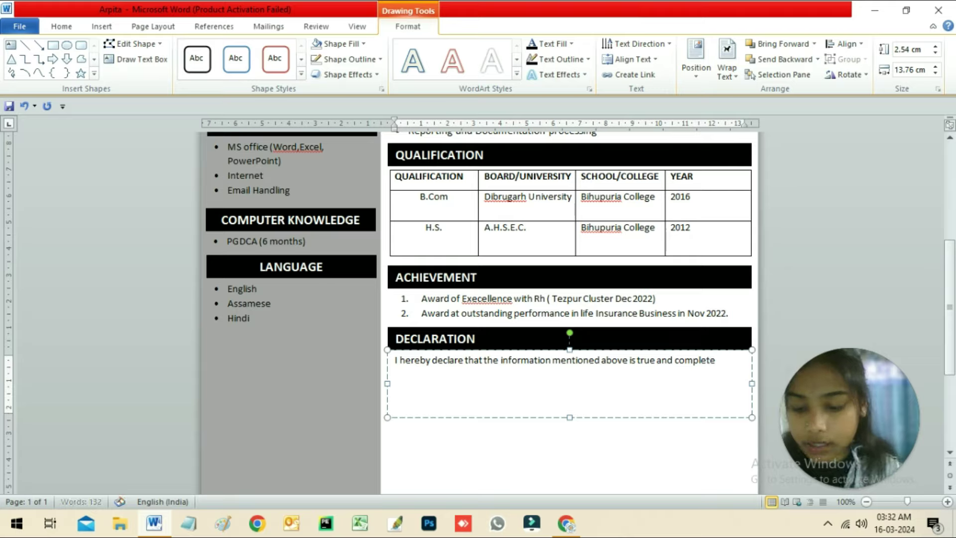
pyautogui.write(' to the')
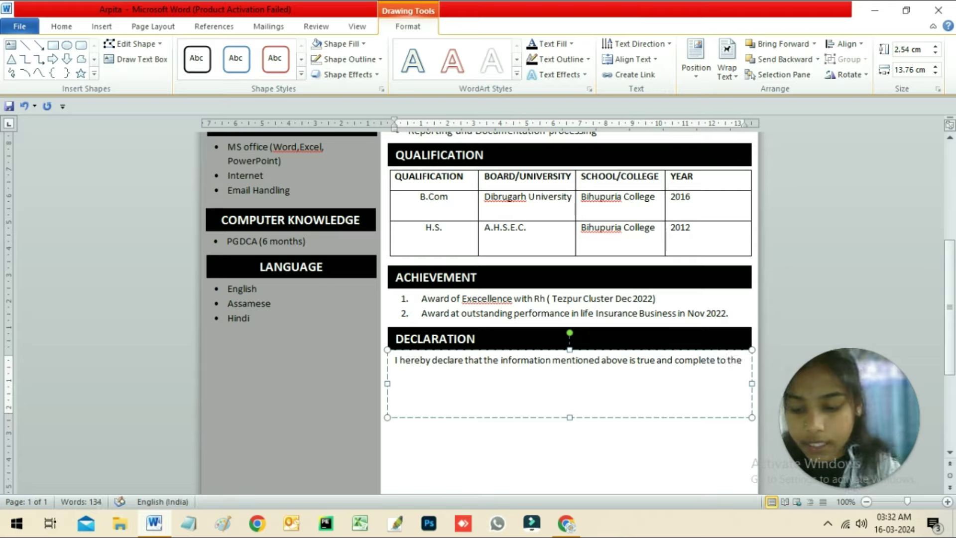
pyautogui.write(' best')
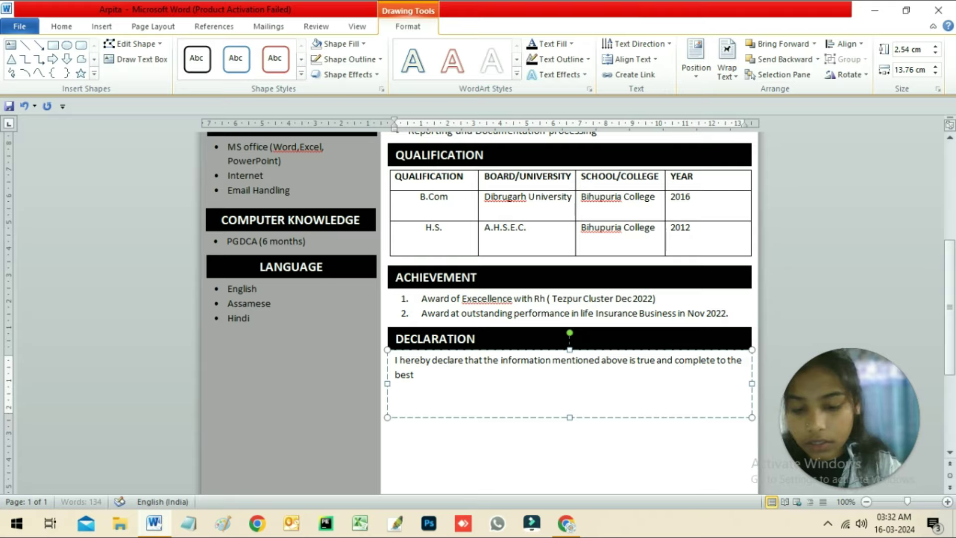
pyautogui.write(' of my k')
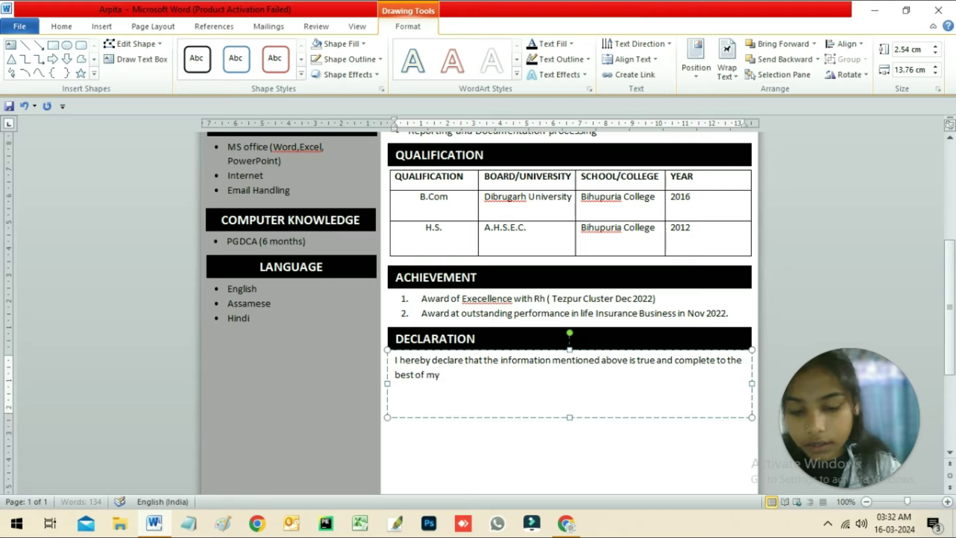
pyautogui.write('n')
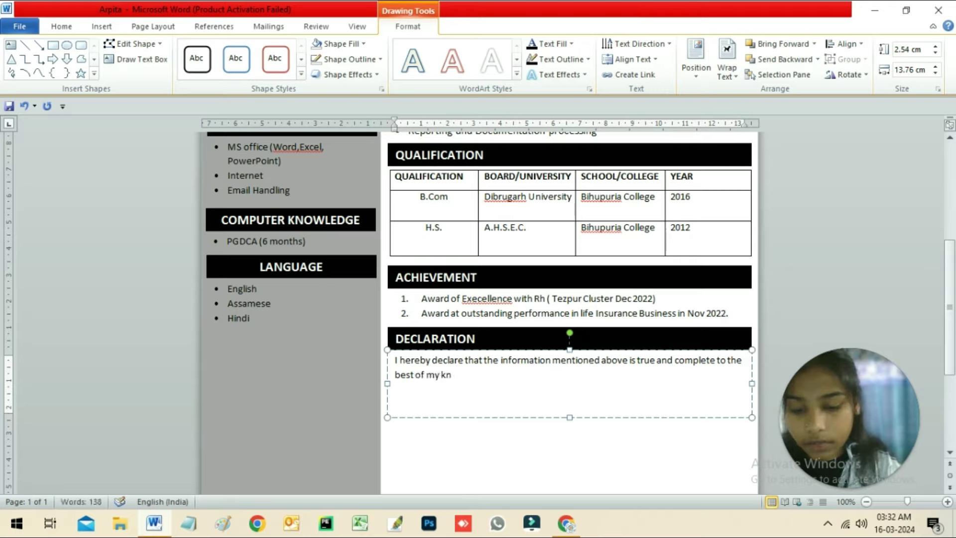
pyautogui.write('o')
pyautogui.write('wl')
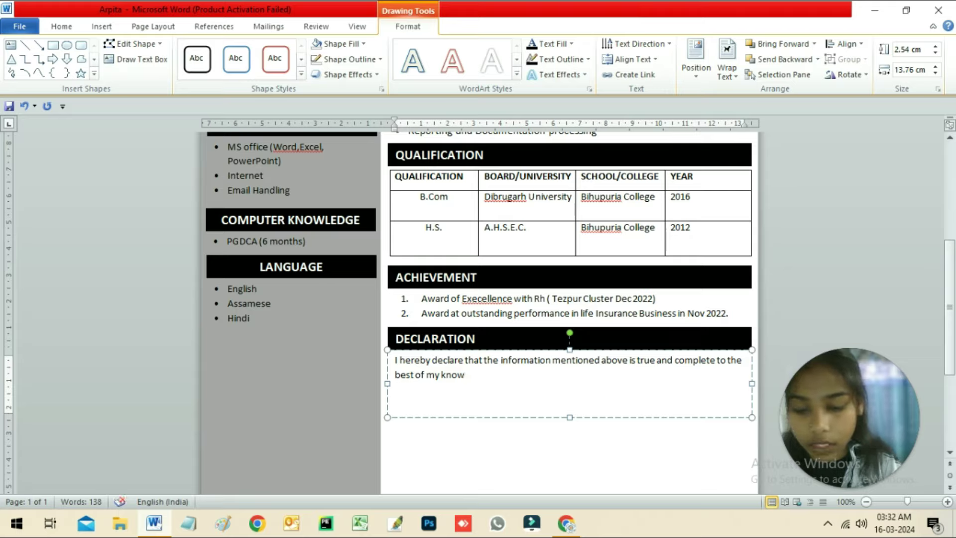
pyautogui.write('w')
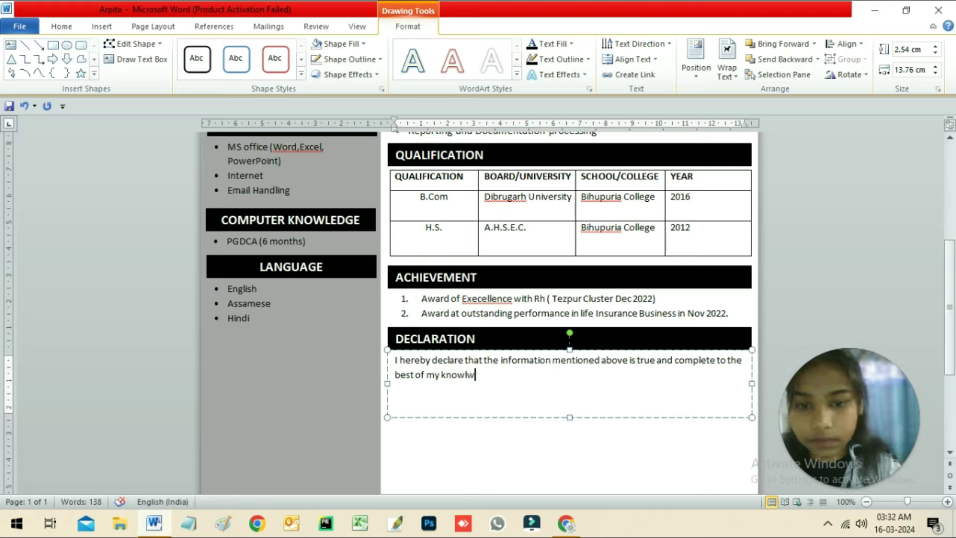
pyautogui.press('BackSpace')
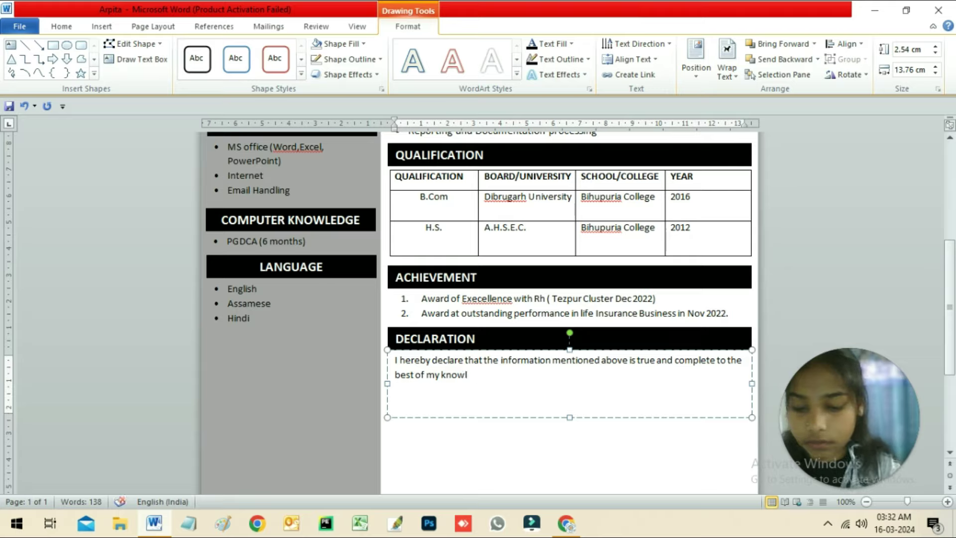
pyautogui.write('edge')
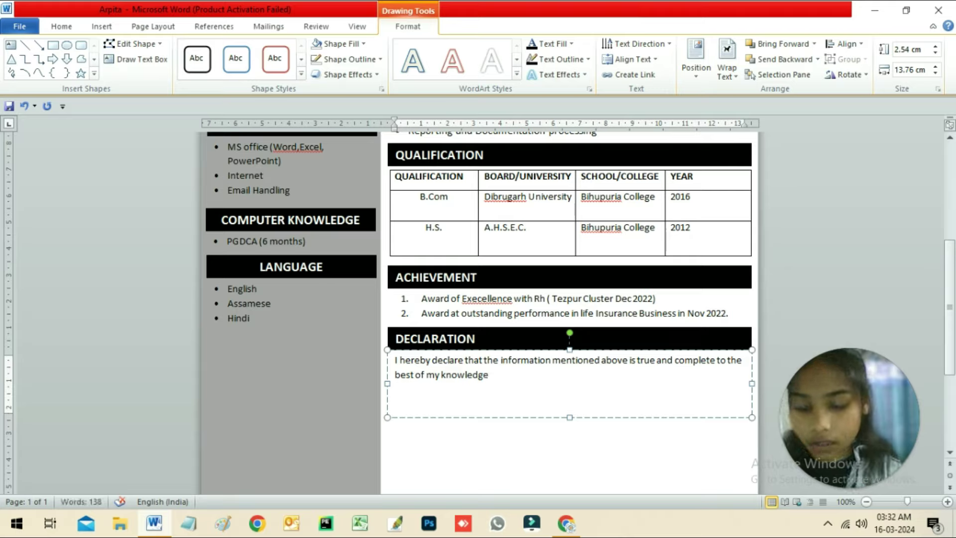
pyautogui.write('and')
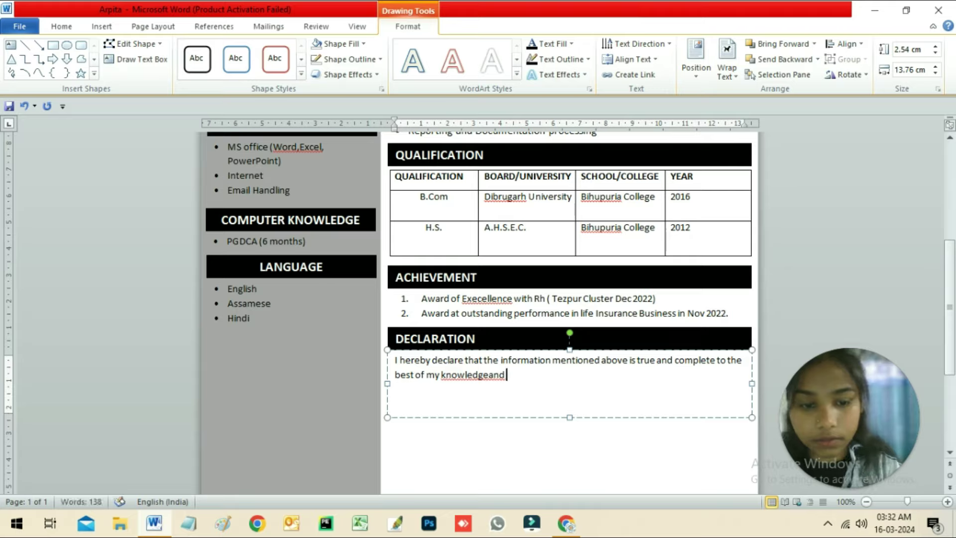
pyautogui.press('BackSpace')
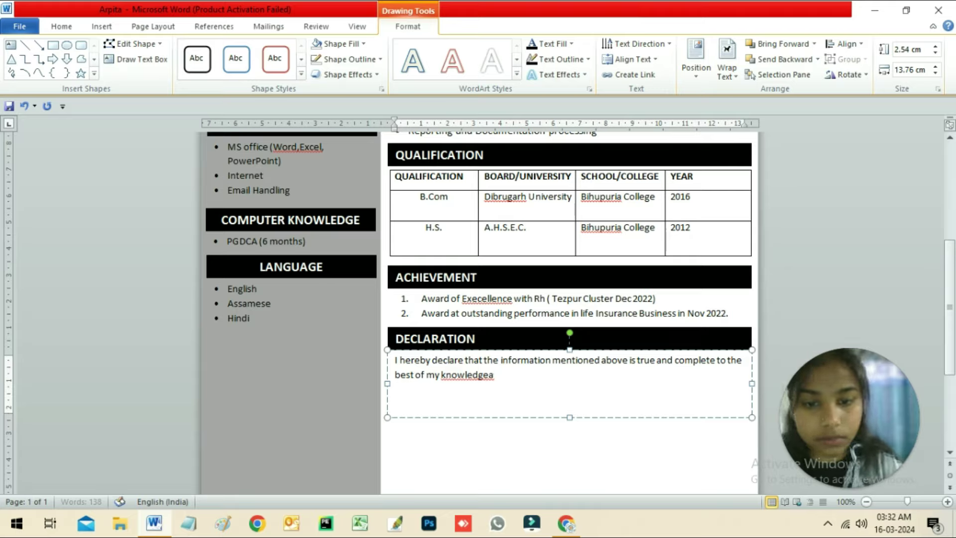
pyautogui.press('BackSpace')
pyautogui.press('BackSpace')
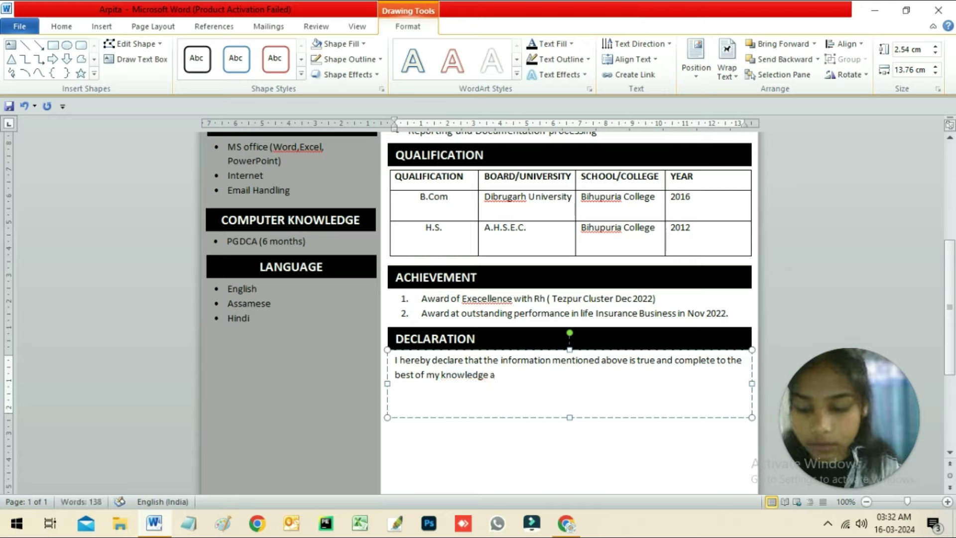
pyautogui.write('nd be')
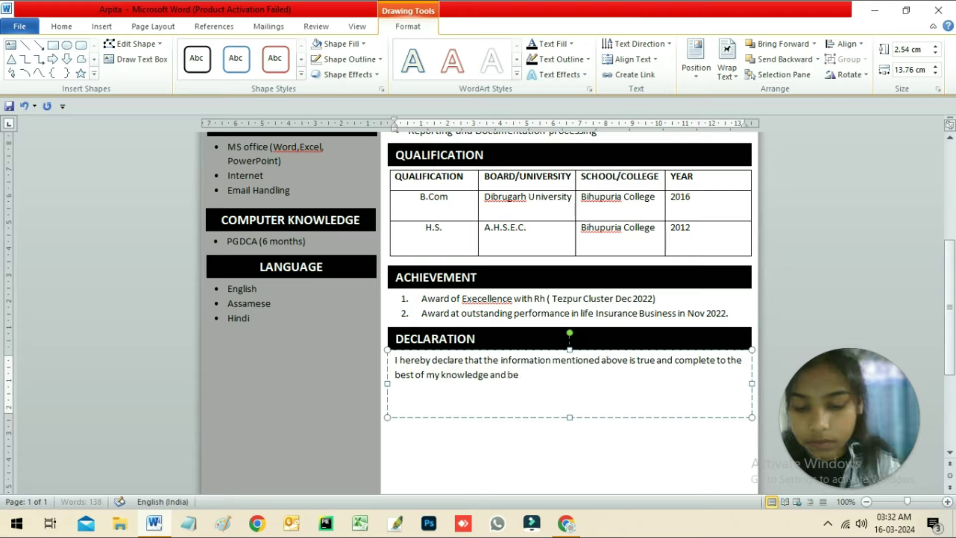
pyautogui.write('l')
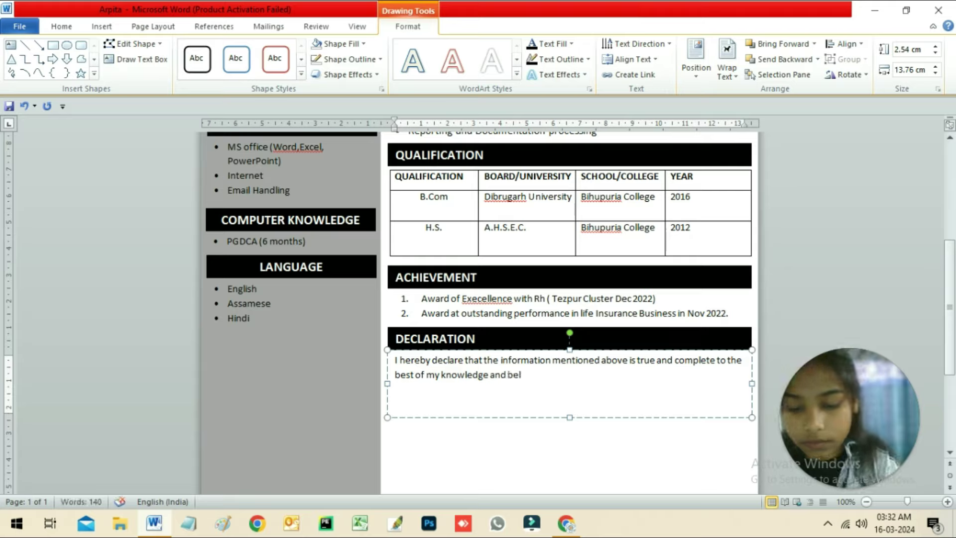
pyautogui.write('ief.')
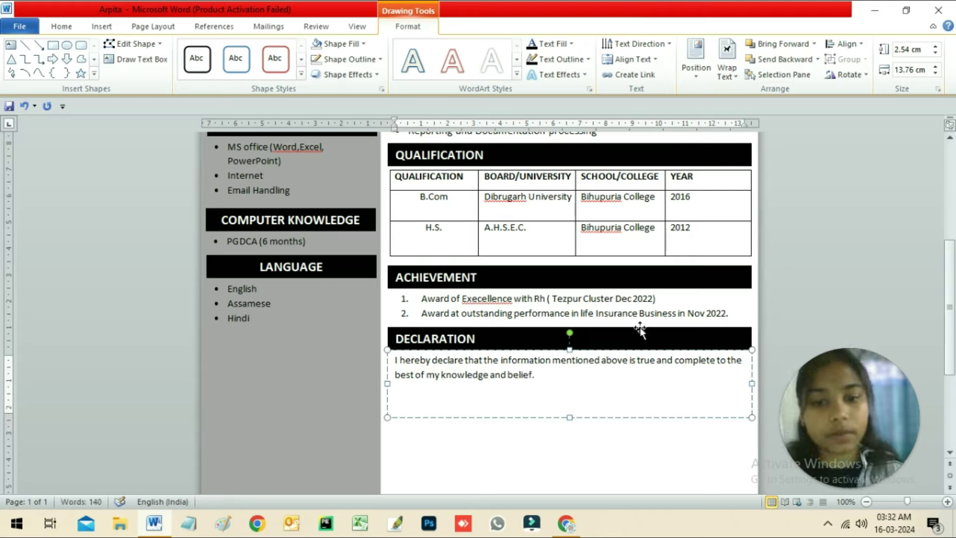
# Trim the declaration text box to 1.72 cm high and scroll to review the page
pyautogui.click(572, 417)
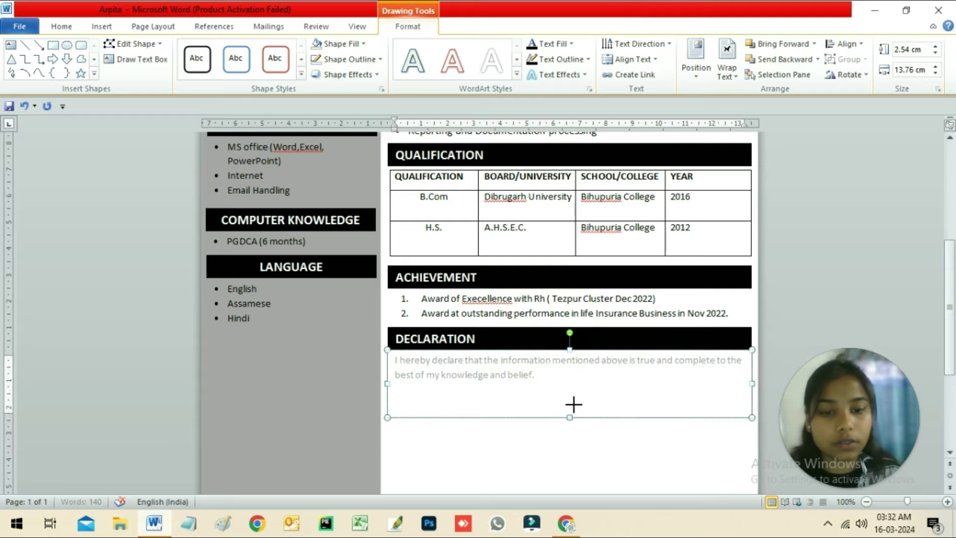
pyautogui.moveTo(574, 395); pyautogui.dragTo(574, 396)
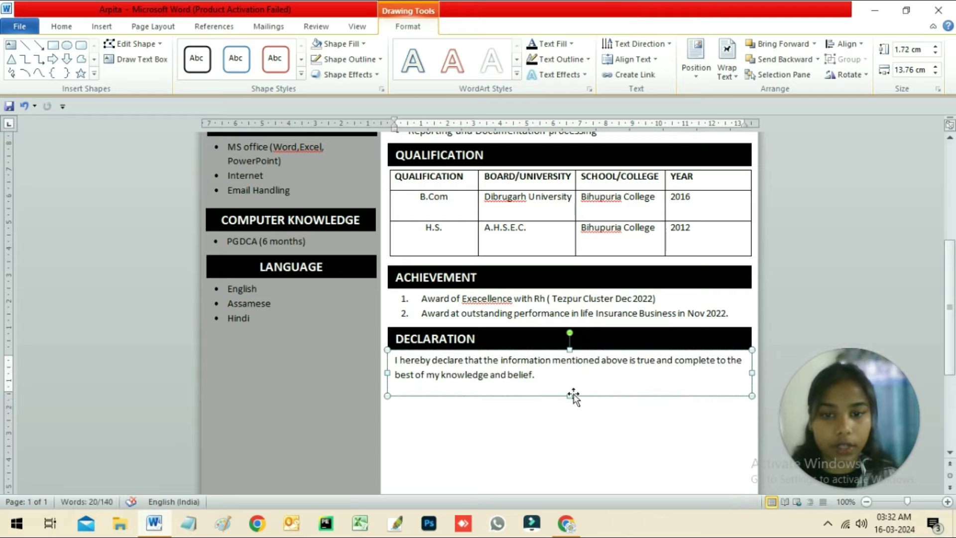
pyautogui.scroll(10, 519, 414)
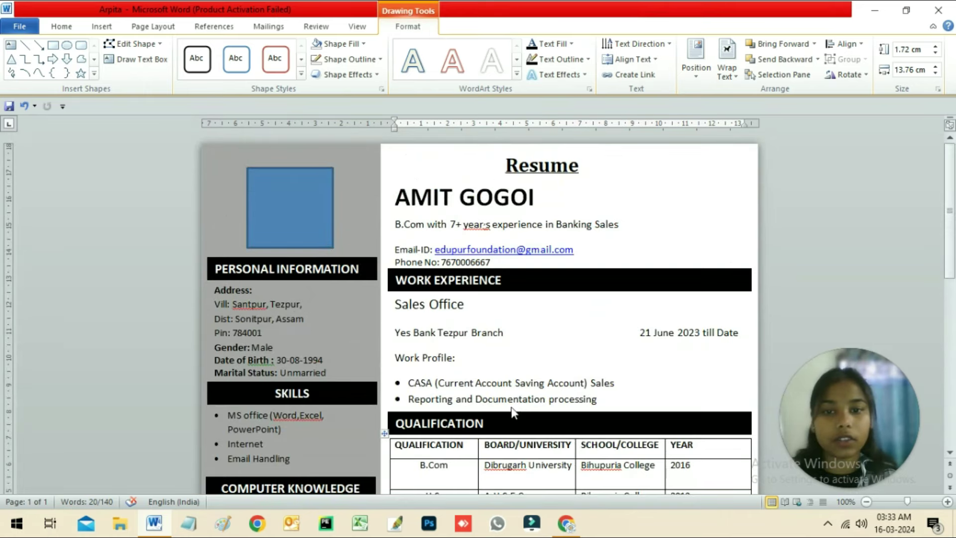
pyautogui.scroll(-4, 490, 419)
pyautogui.scroll(-2, 493, 420)
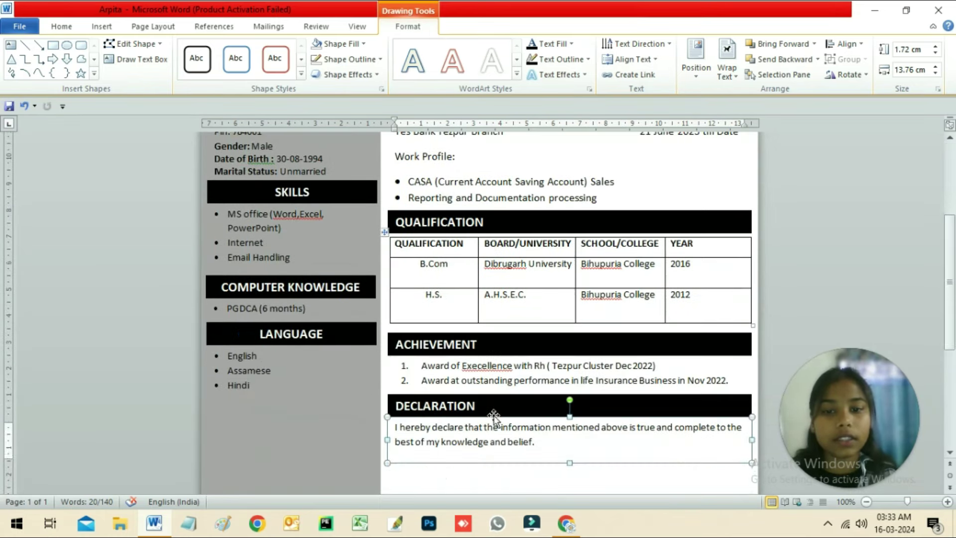
pyautogui.scroll(-1, 495, 418)
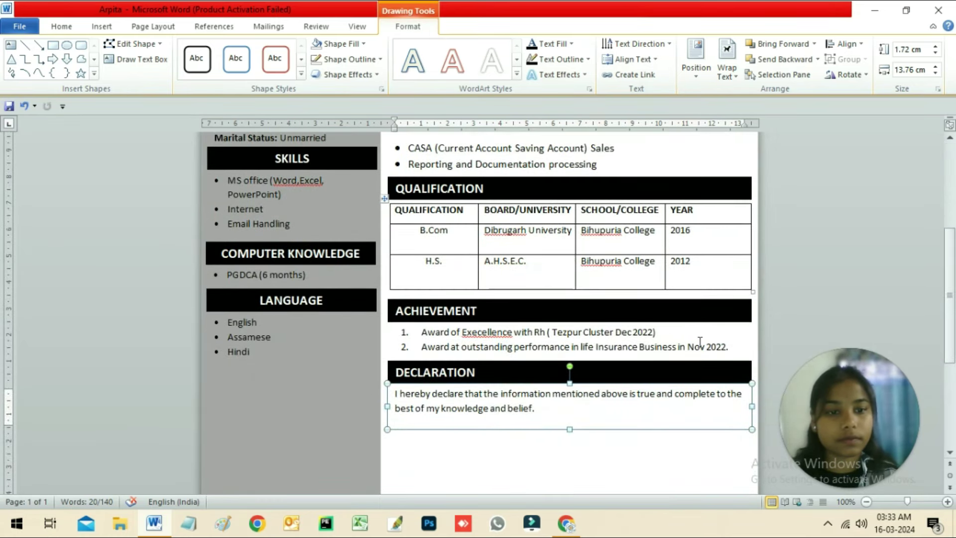